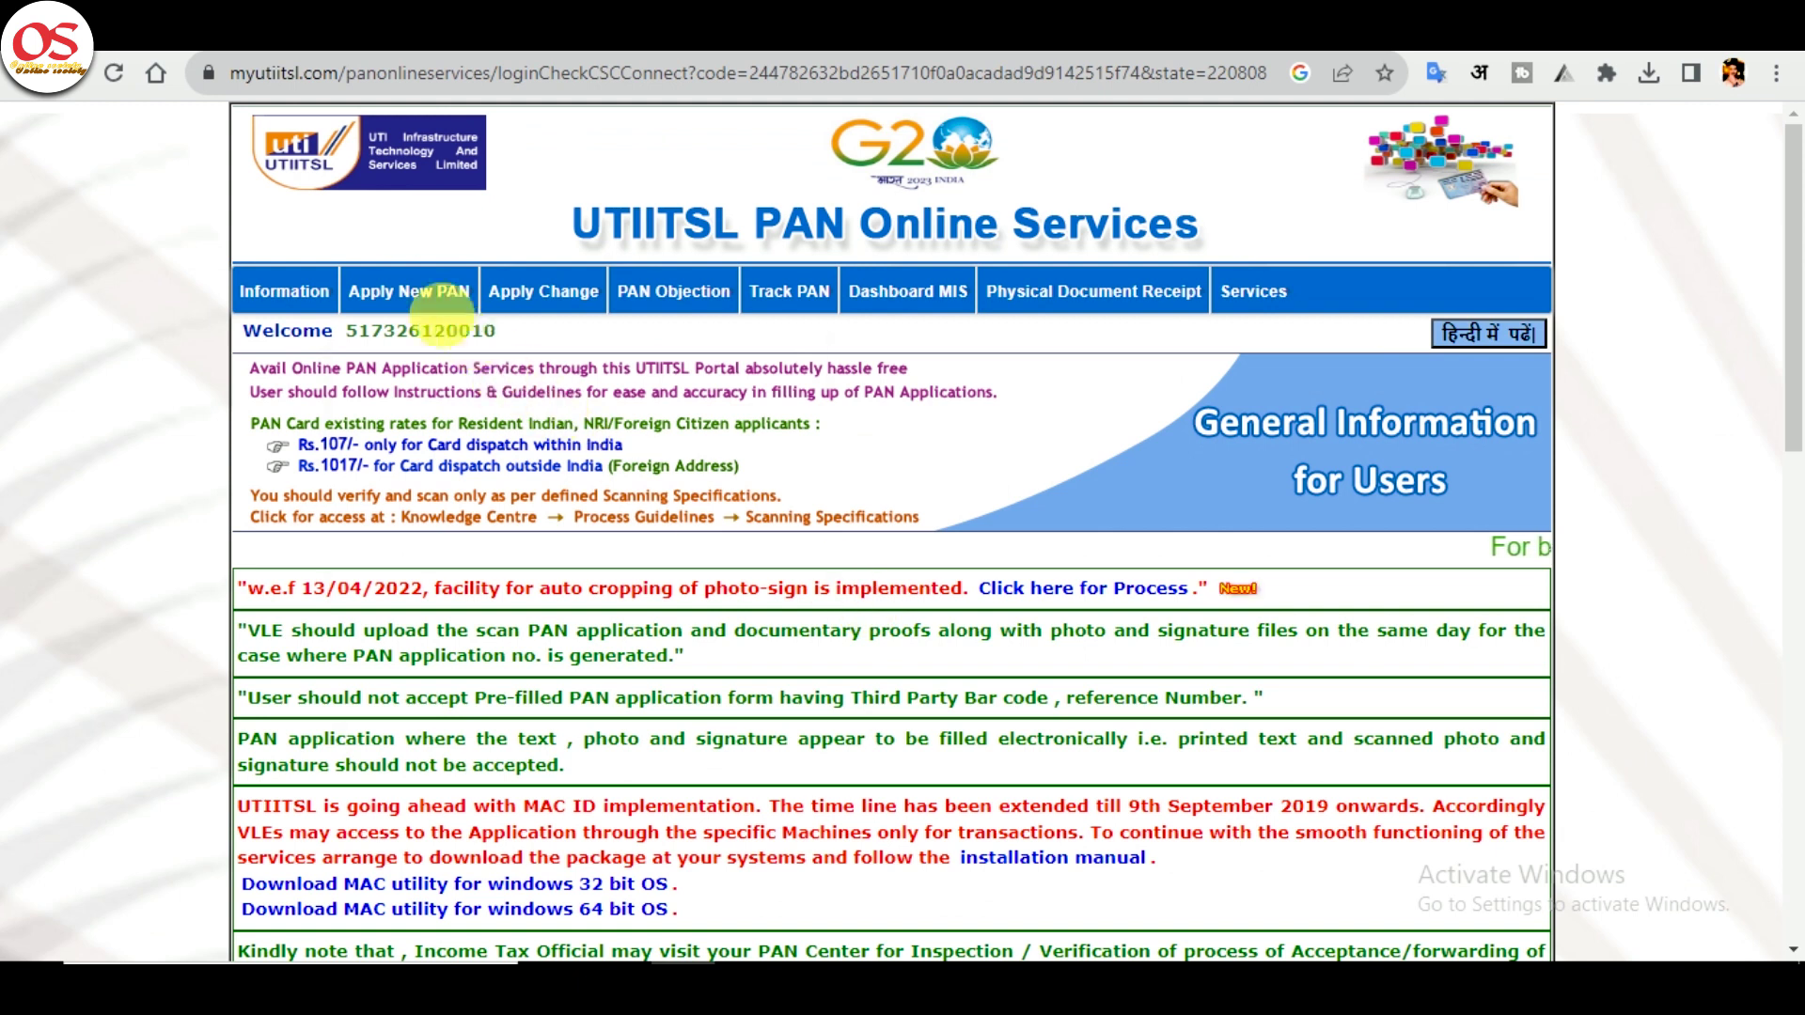
- Open the pending application's upload form and attach Document0.pdf as the PAN form
{"action": "left_click", "coordinate": [499, 526]}
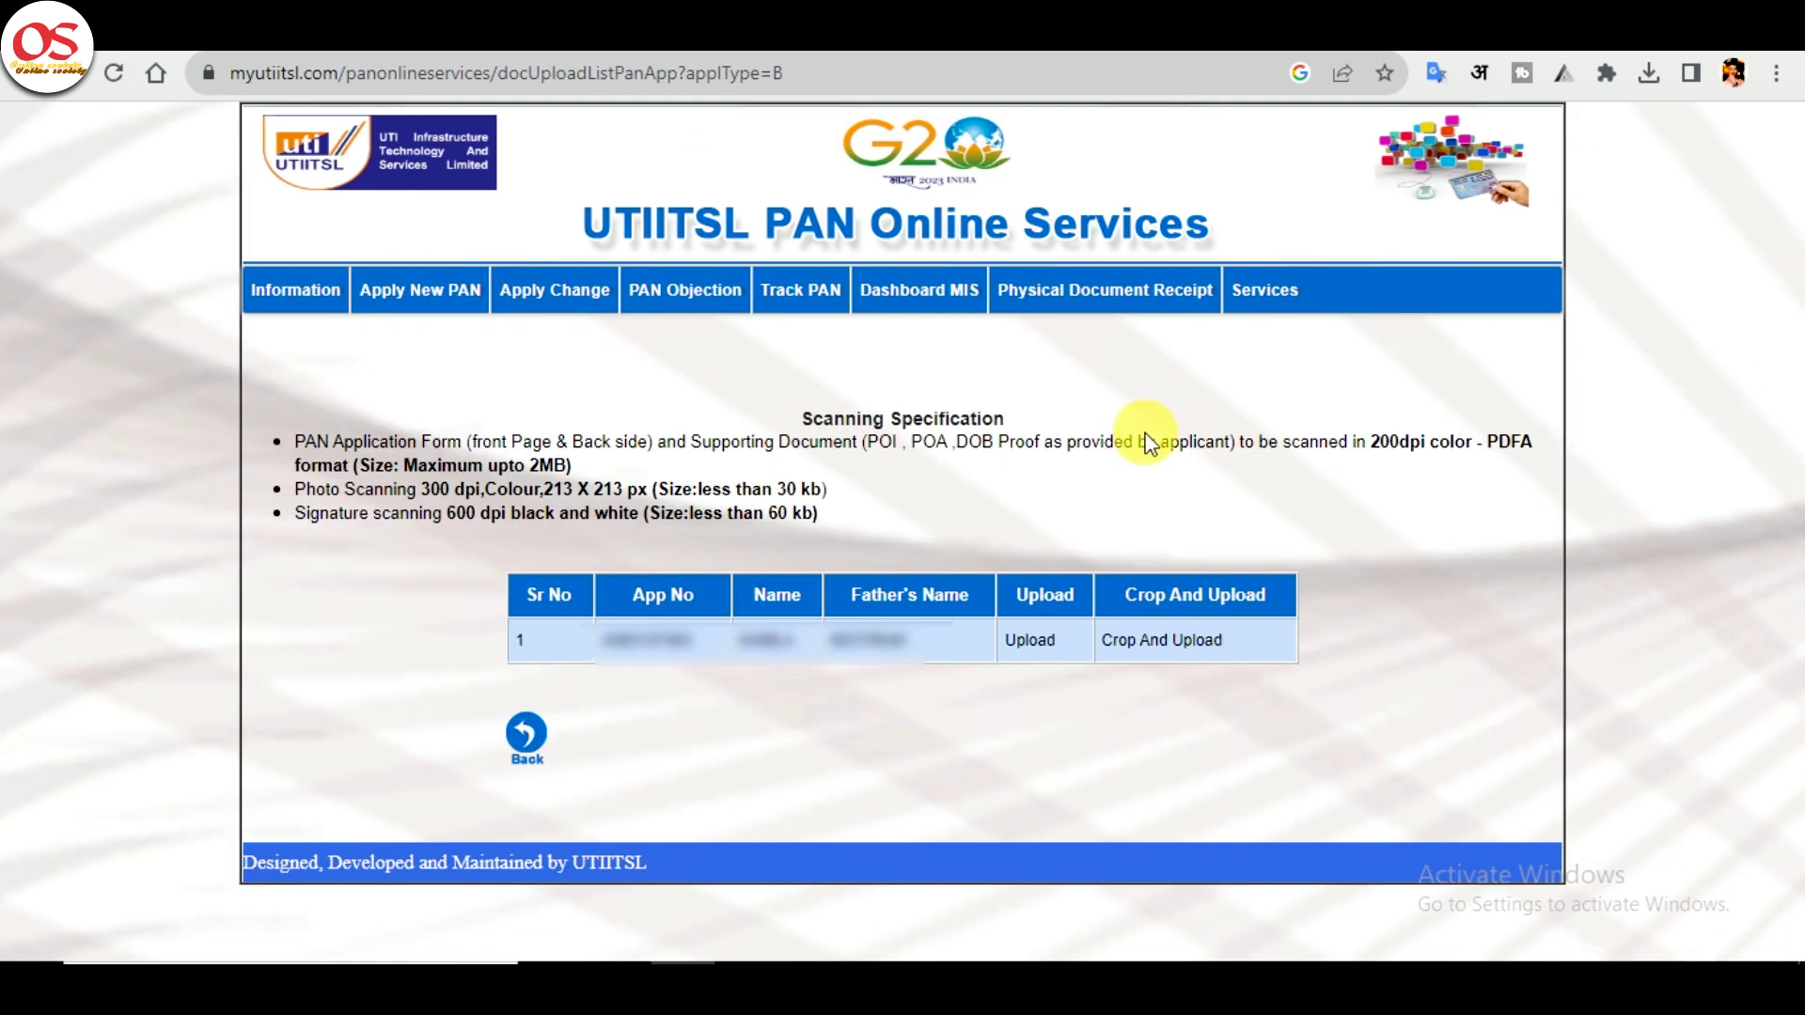
{"action": "left_click", "coordinate": [1027, 645]}
{"action": "left_click", "coordinate": [905, 541]}
{"action": "scroll", "coordinate": [199, 367], "scroll_direction": "up", "scroll_amount": 2}
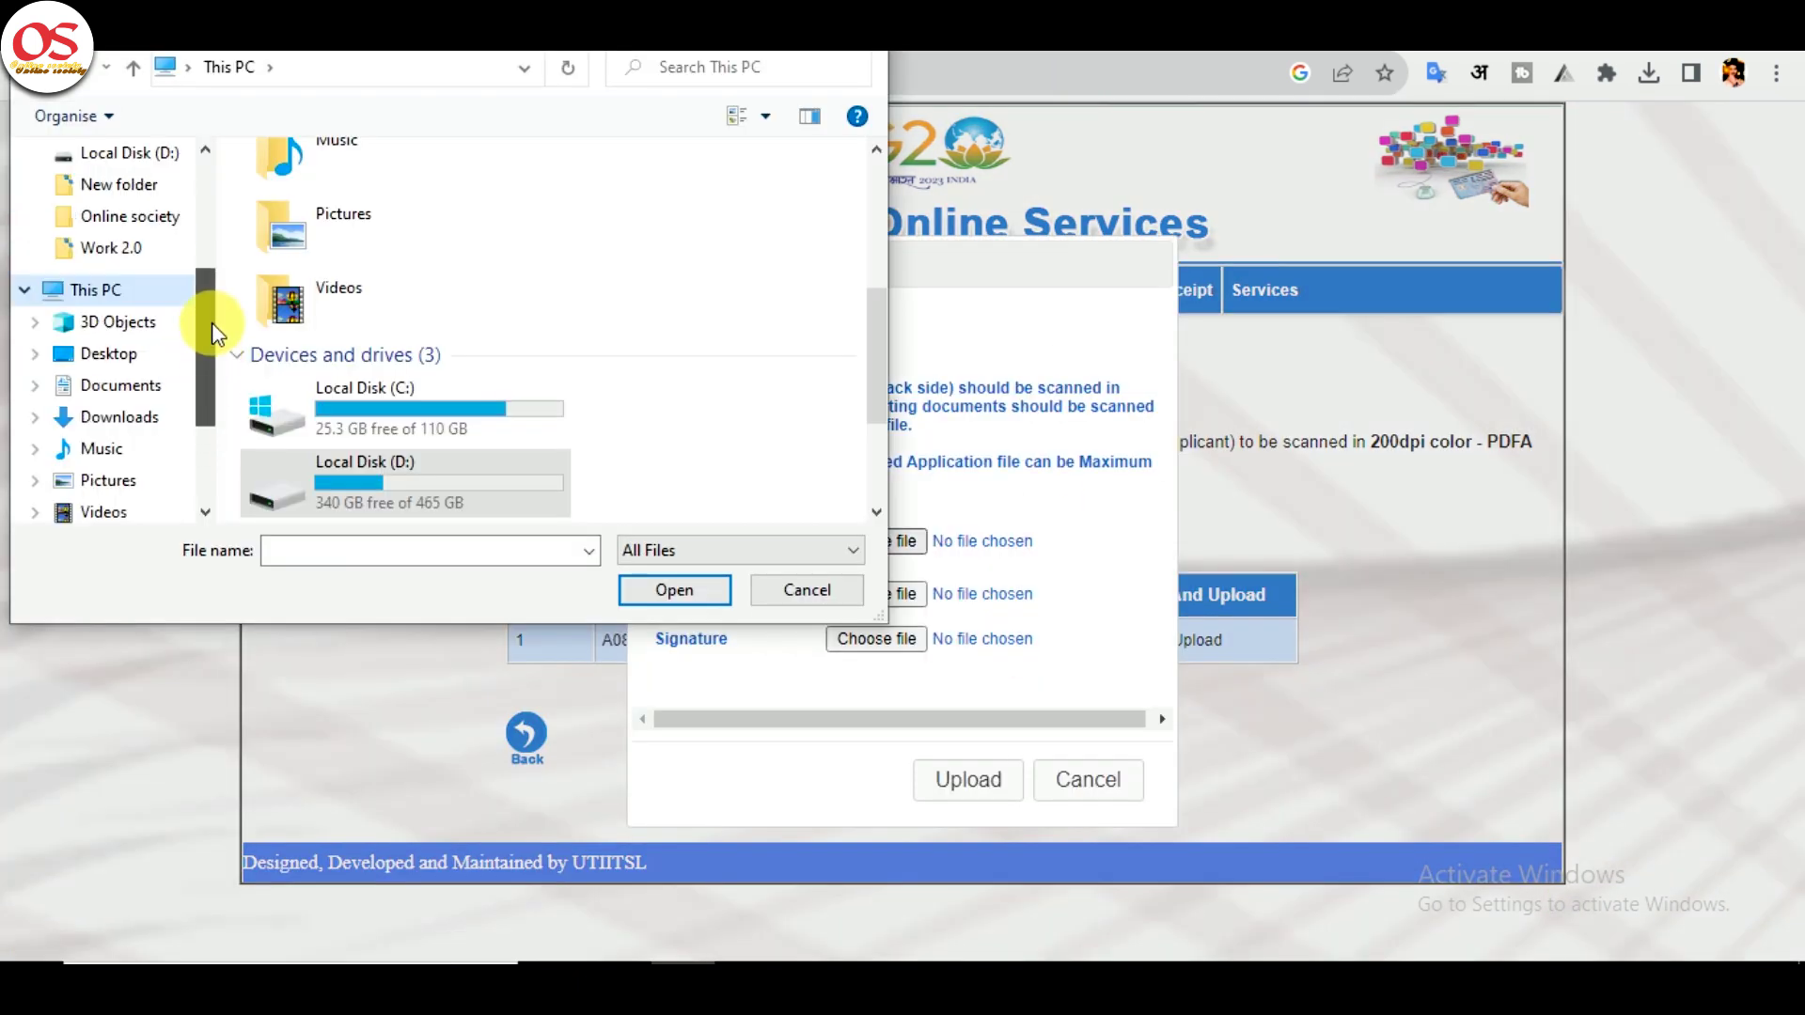
{"action": "left_click", "coordinate": [146, 247]}
{"action": "double_click", "coordinate": [800, 230]}
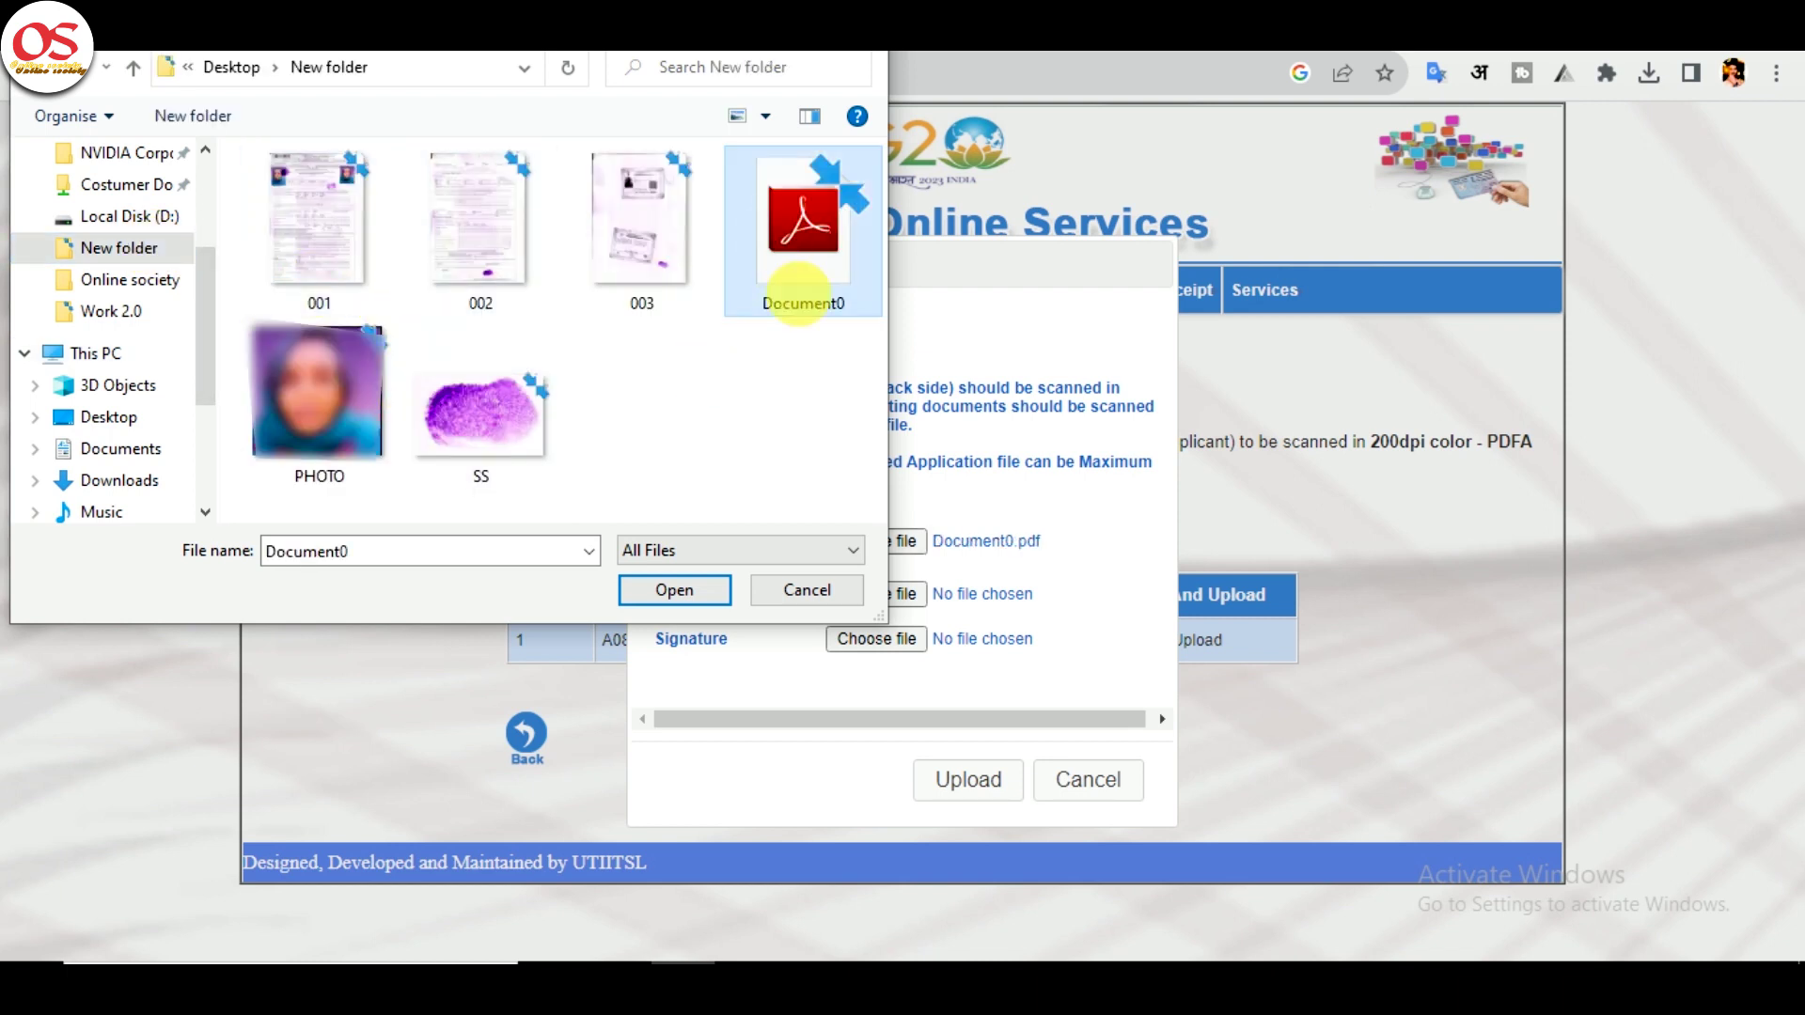
- Attach PHOTO.jpg as the applicant's photo and SS.jpg as the signature image
{"action": "left_click", "coordinate": [902, 592]}
{"action": "double_click", "coordinate": [340, 376]}
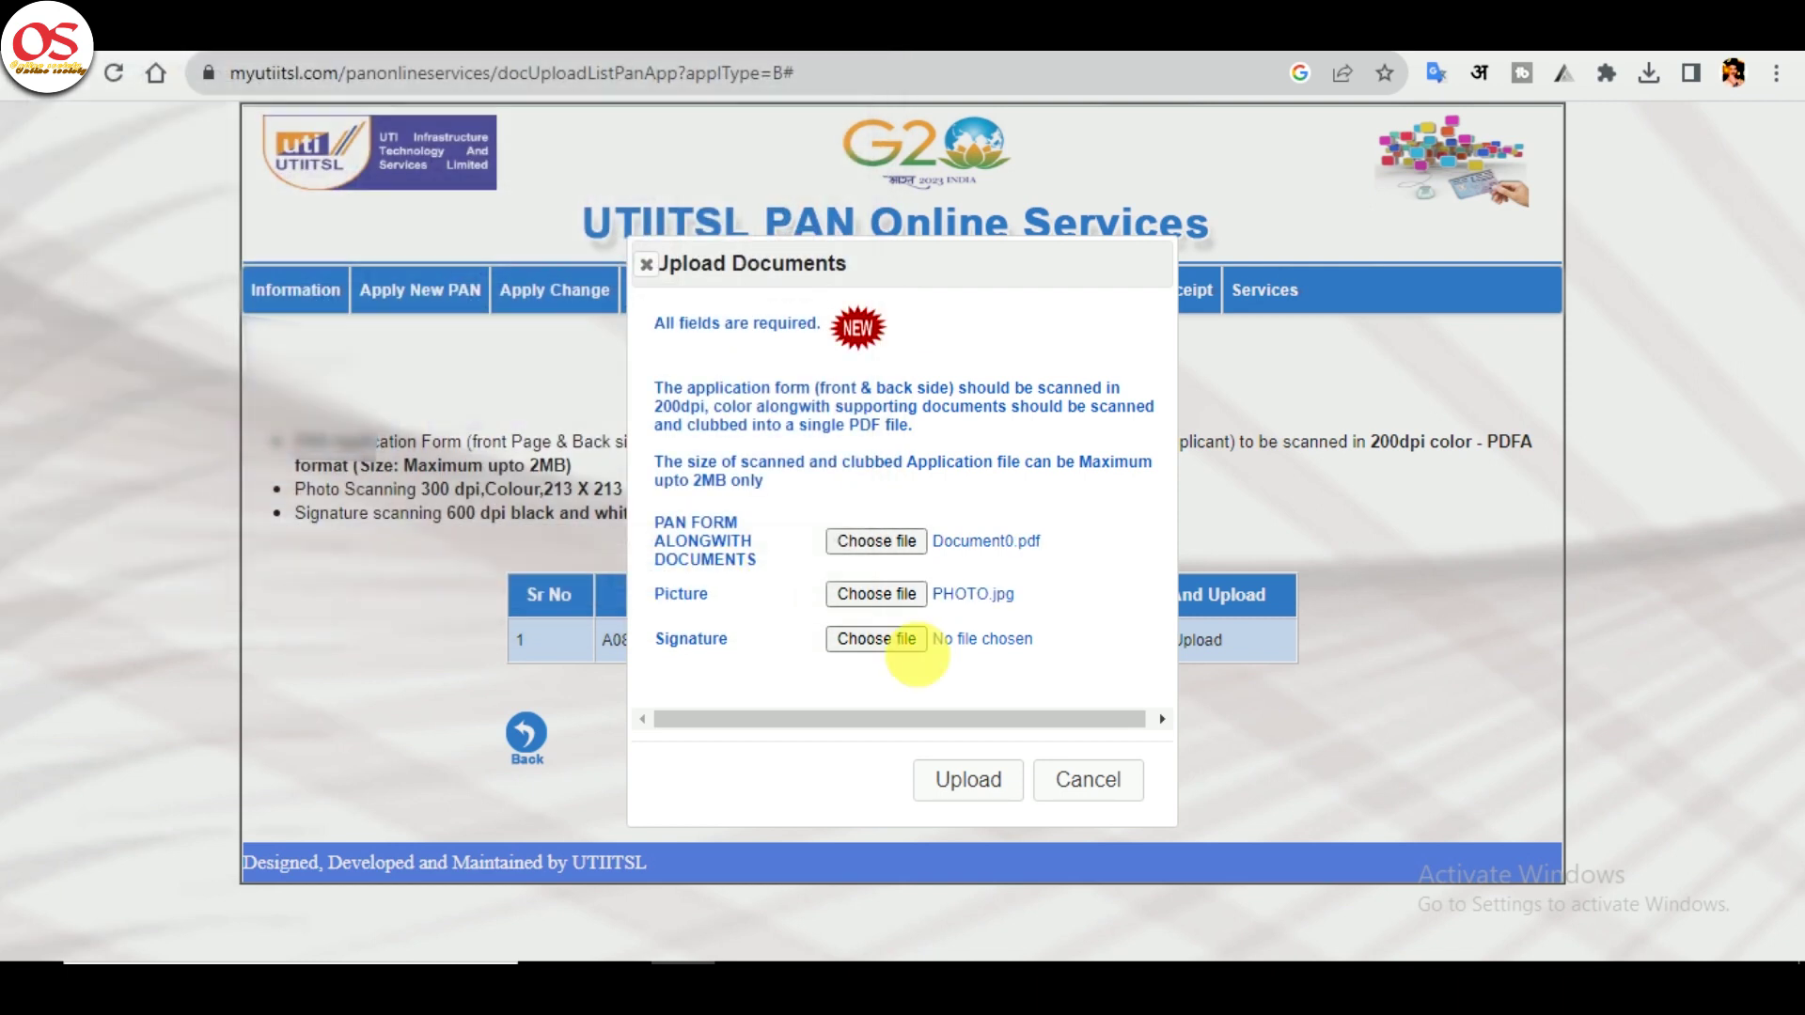
{"action": "left_click", "coordinate": [876, 639]}
{"action": "left_click", "coordinate": [520, 440]}
{"action": "double_click", "coordinate": [520, 440]}
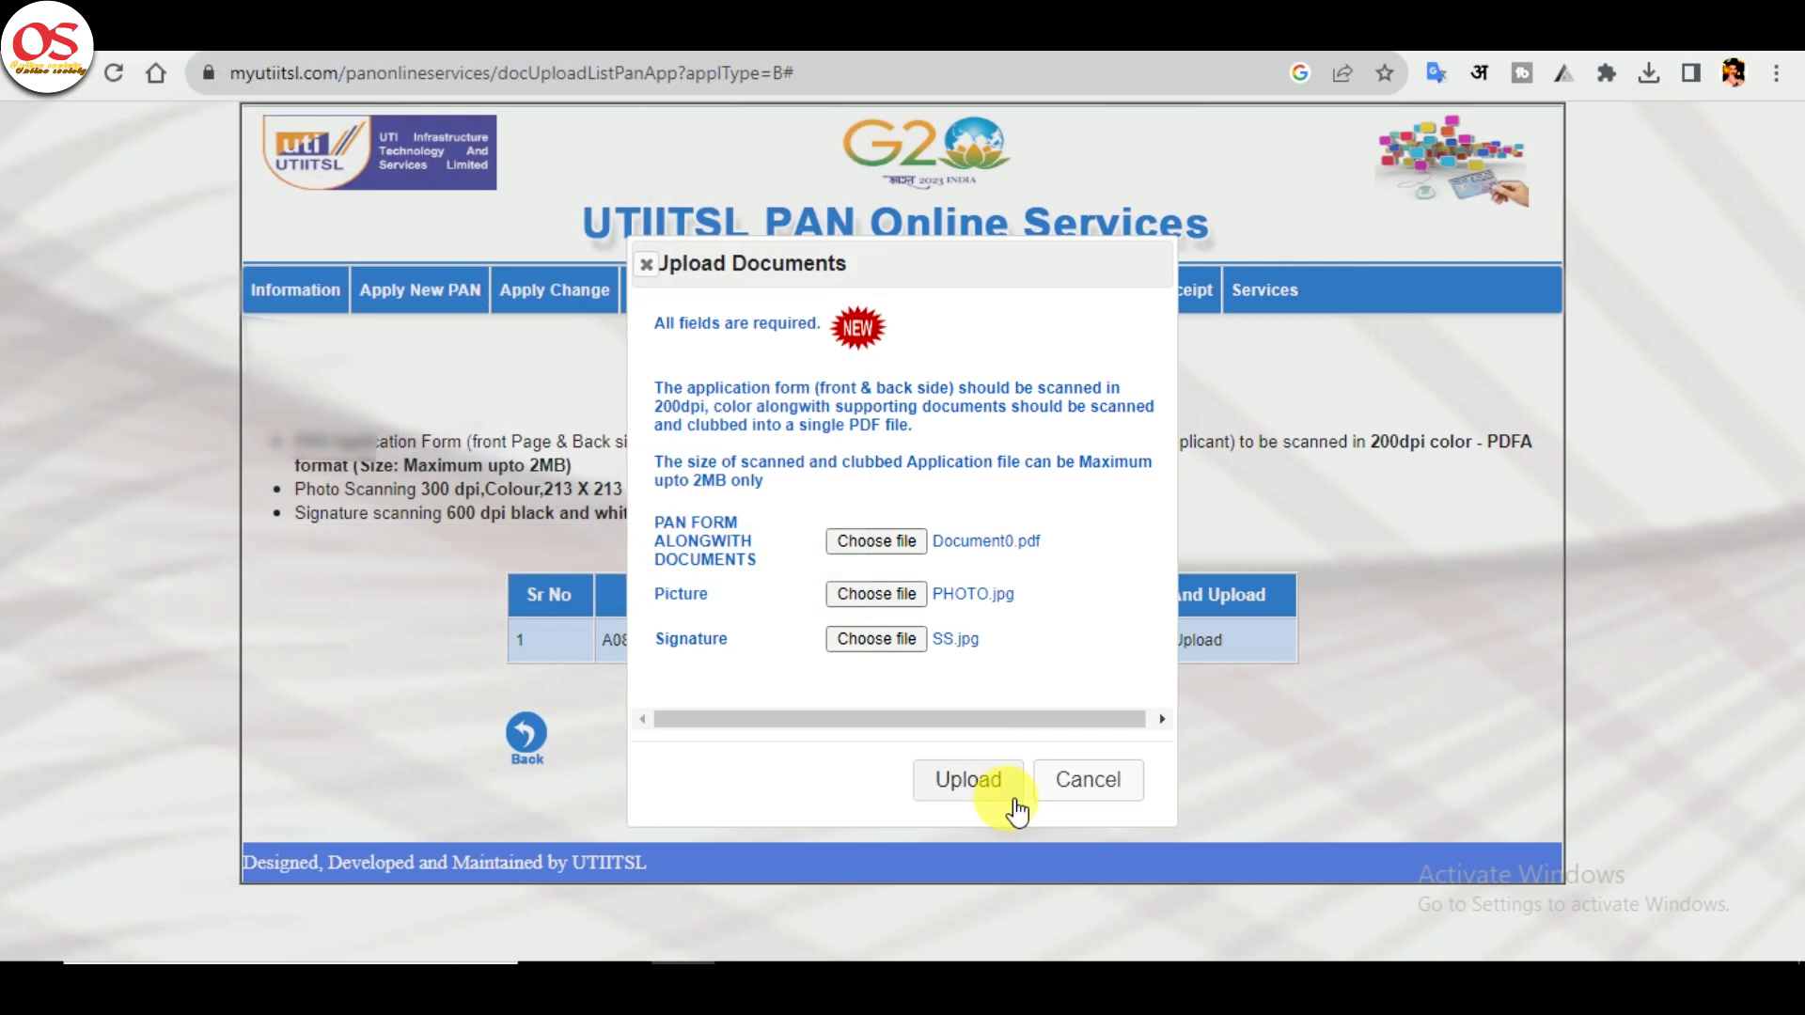
- Upload the three attached files and acknowledge the upload confirmation
{"action": "left_click", "coordinate": [1004, 793]}
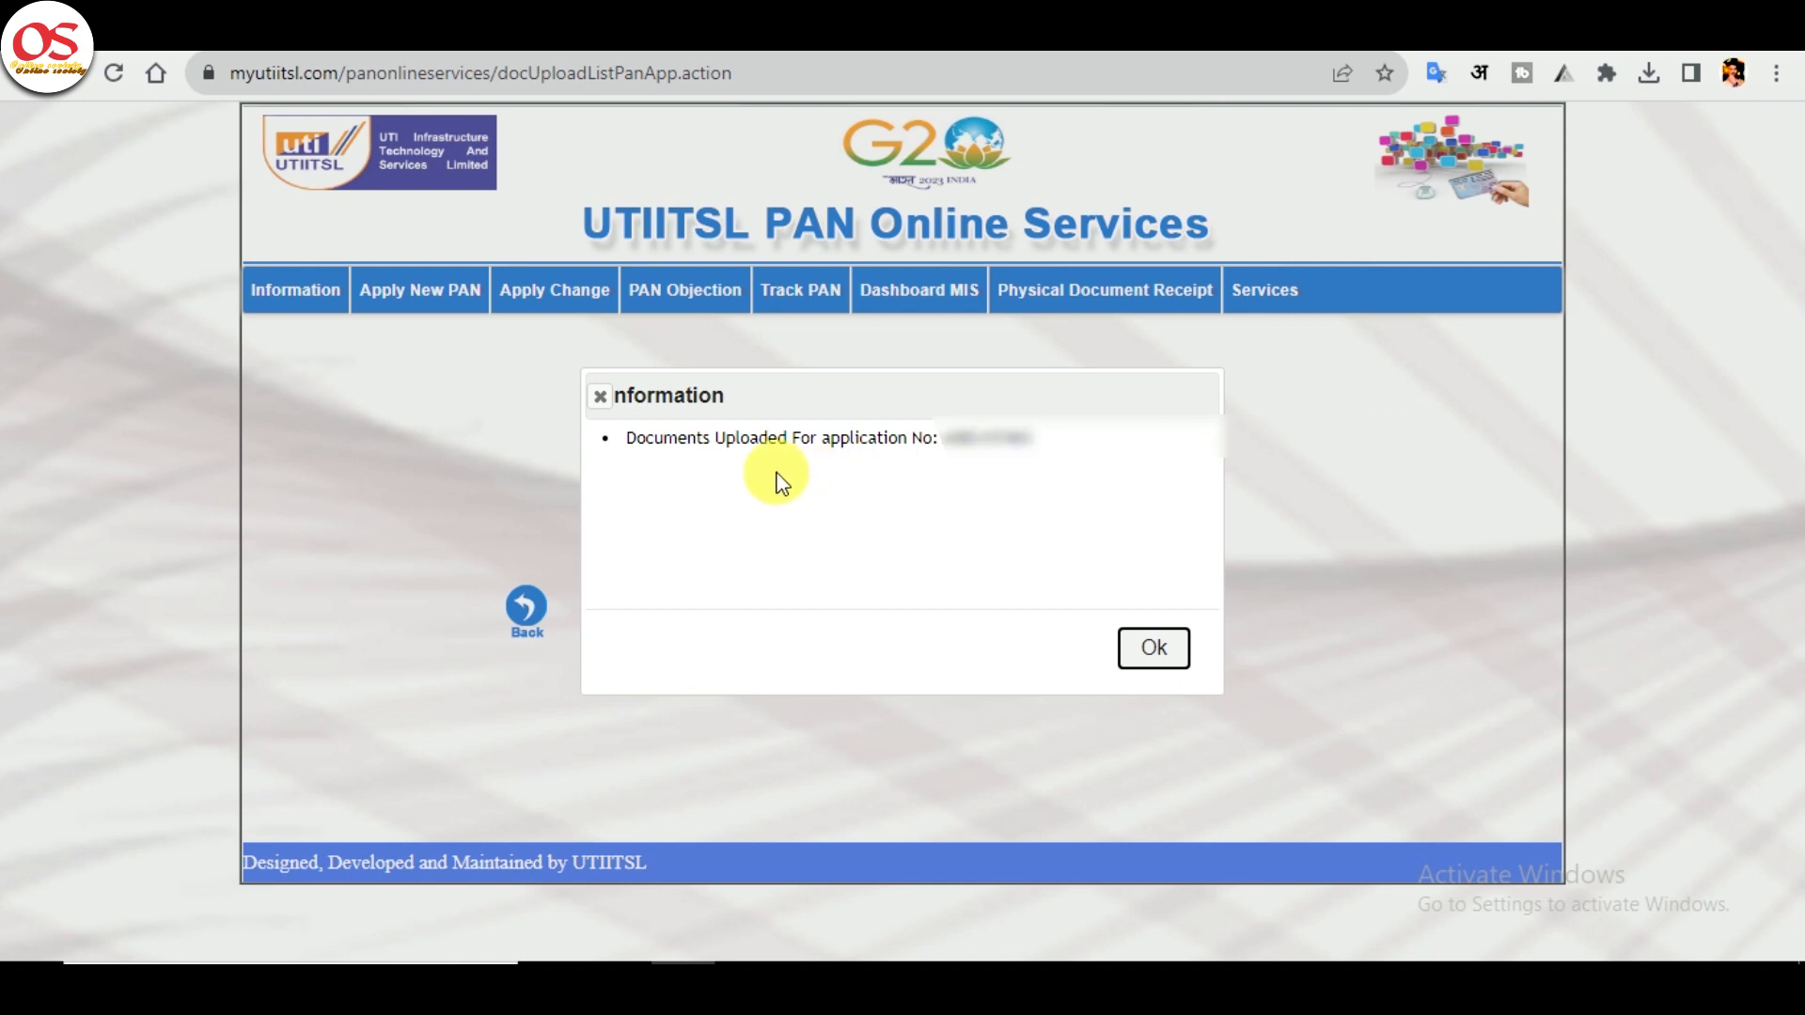
{"action": "left_click", "coordinate": [630, 441]}
{"action": "left_click_drag", "start_coordinate": [629, 442], "coordinate": [1080, 467]}
{"action": "left_click", "coordinate": [1155, 648]}
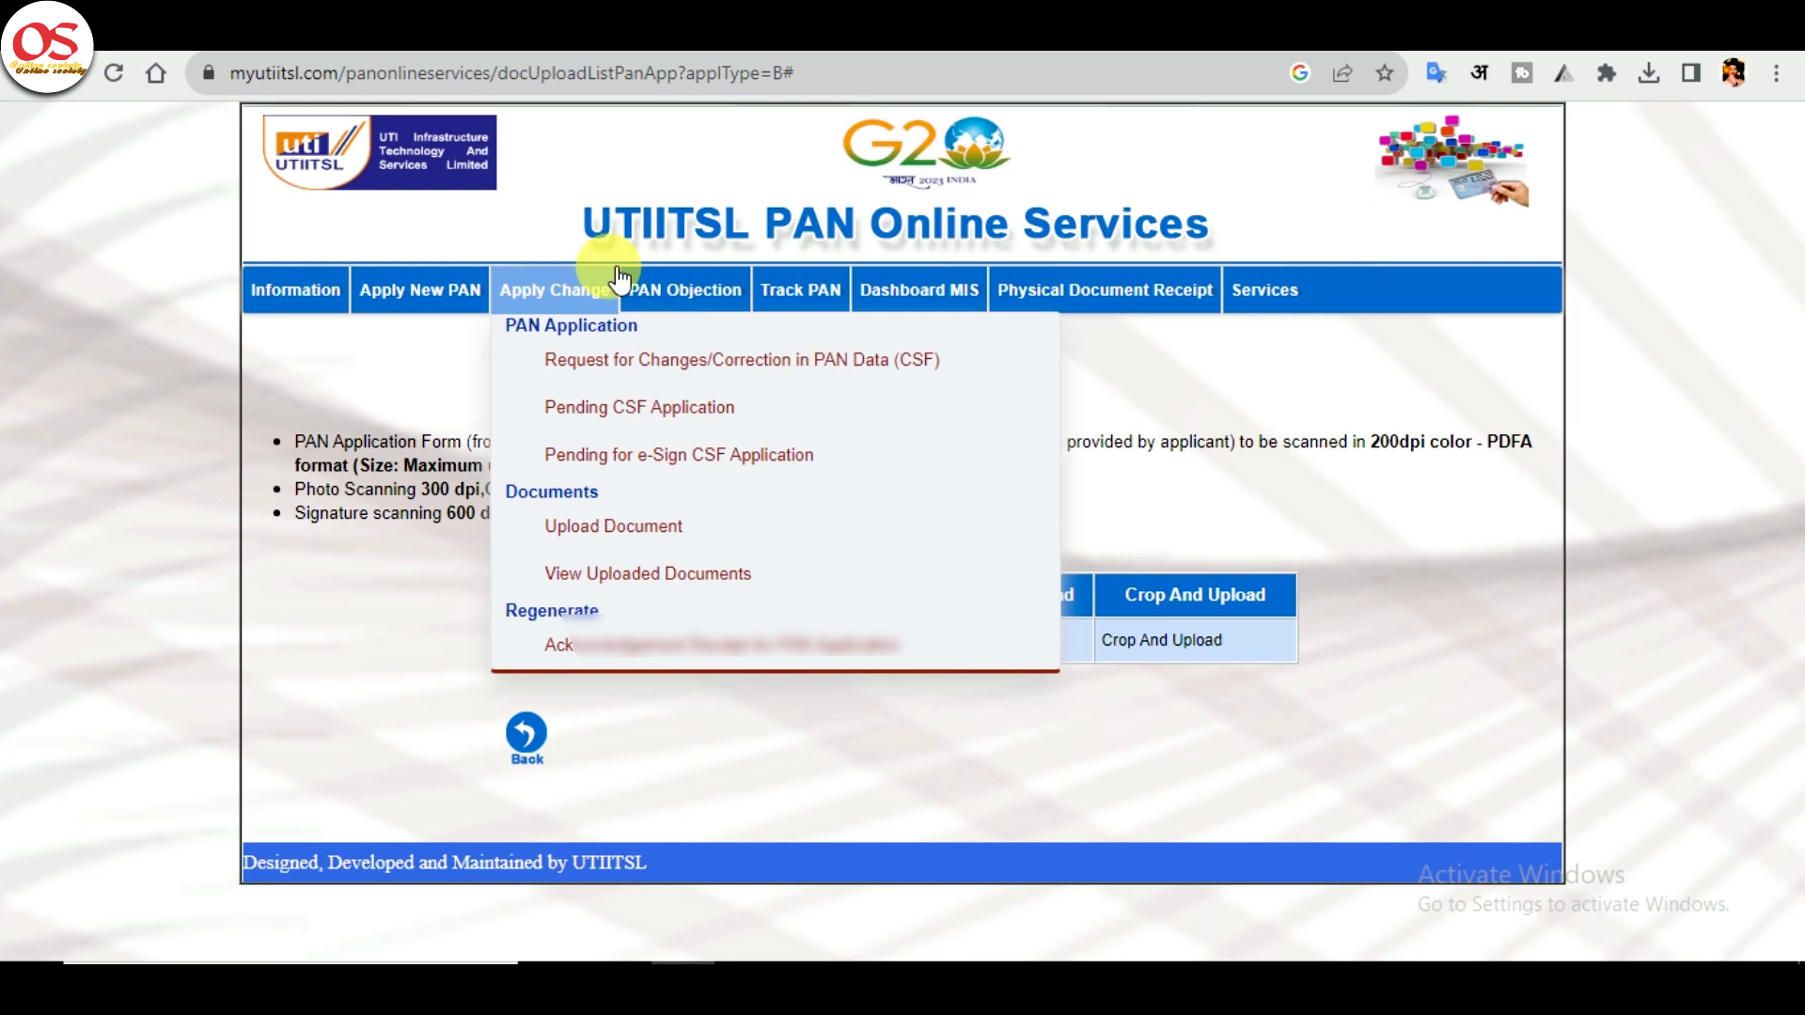
- Reopen Upload Document and check that no cases are pending
{"action": "mouse_move", "coordinate": [468, 288]}
{"action": "left_click", "coordinate": [538, 532]}
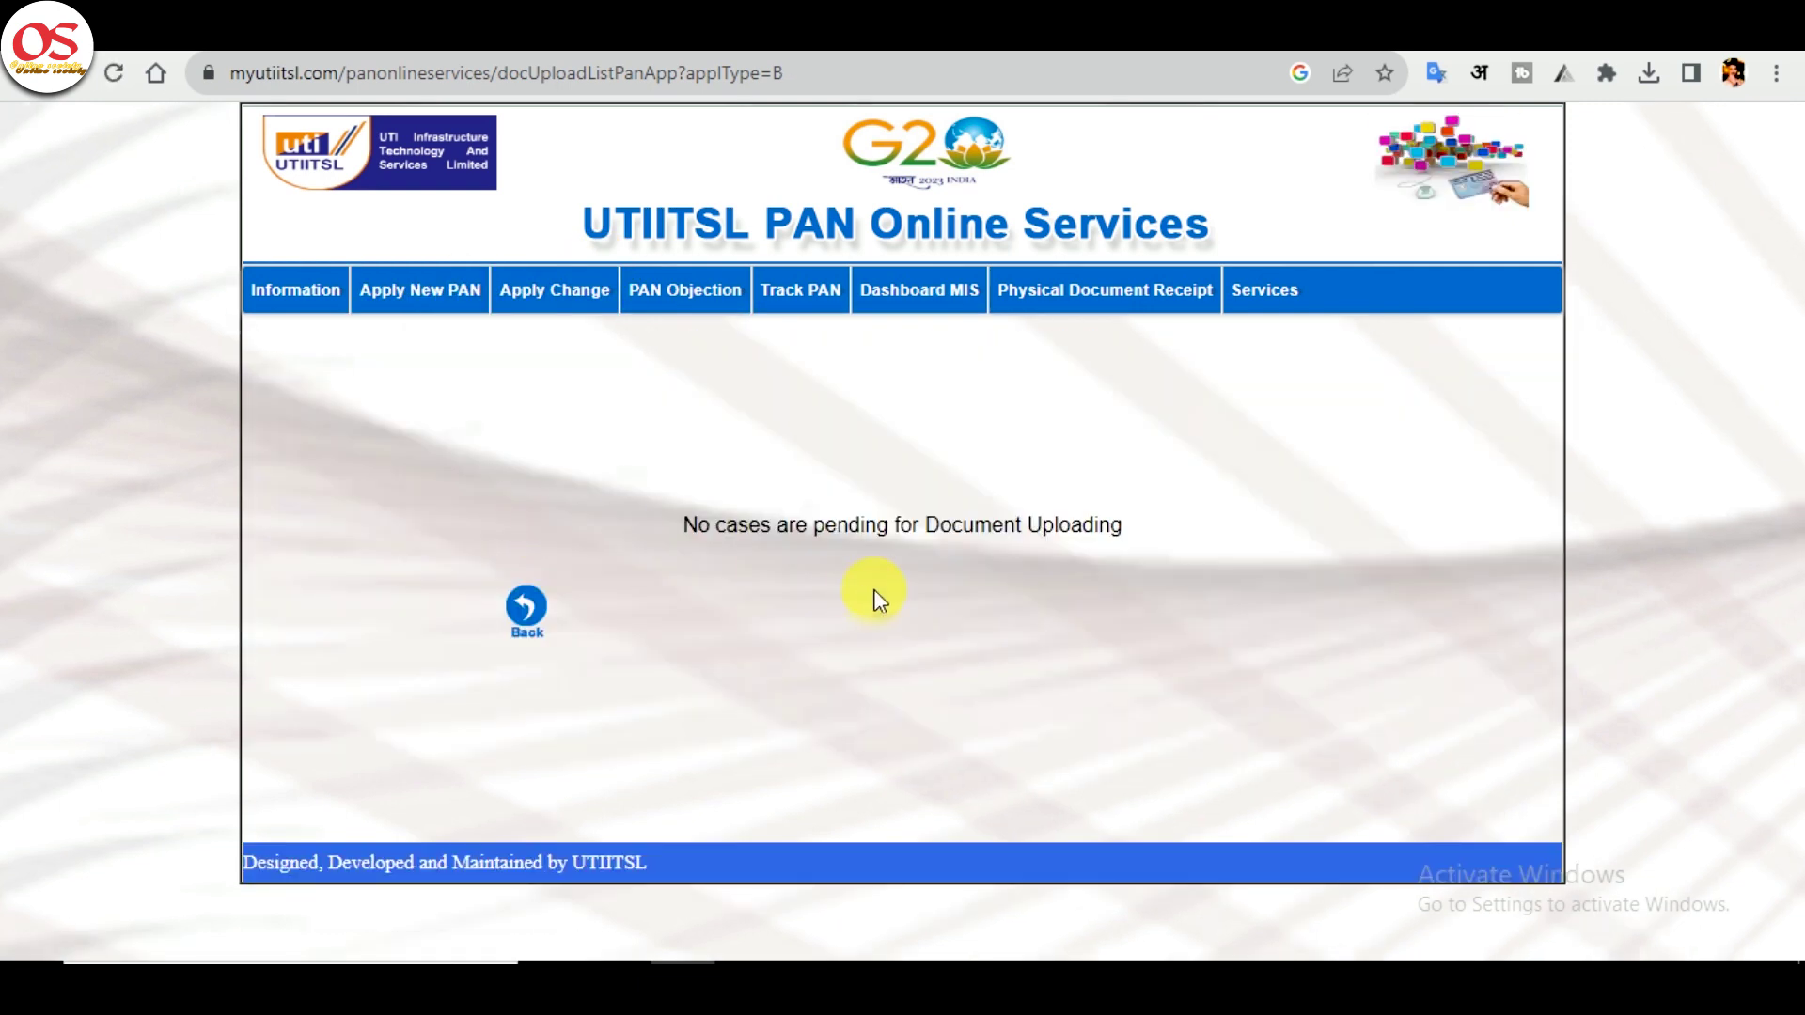
{"action": "left_click_drag", "start_coordinate": [677, 520], "coordinate": [1173, 531]}
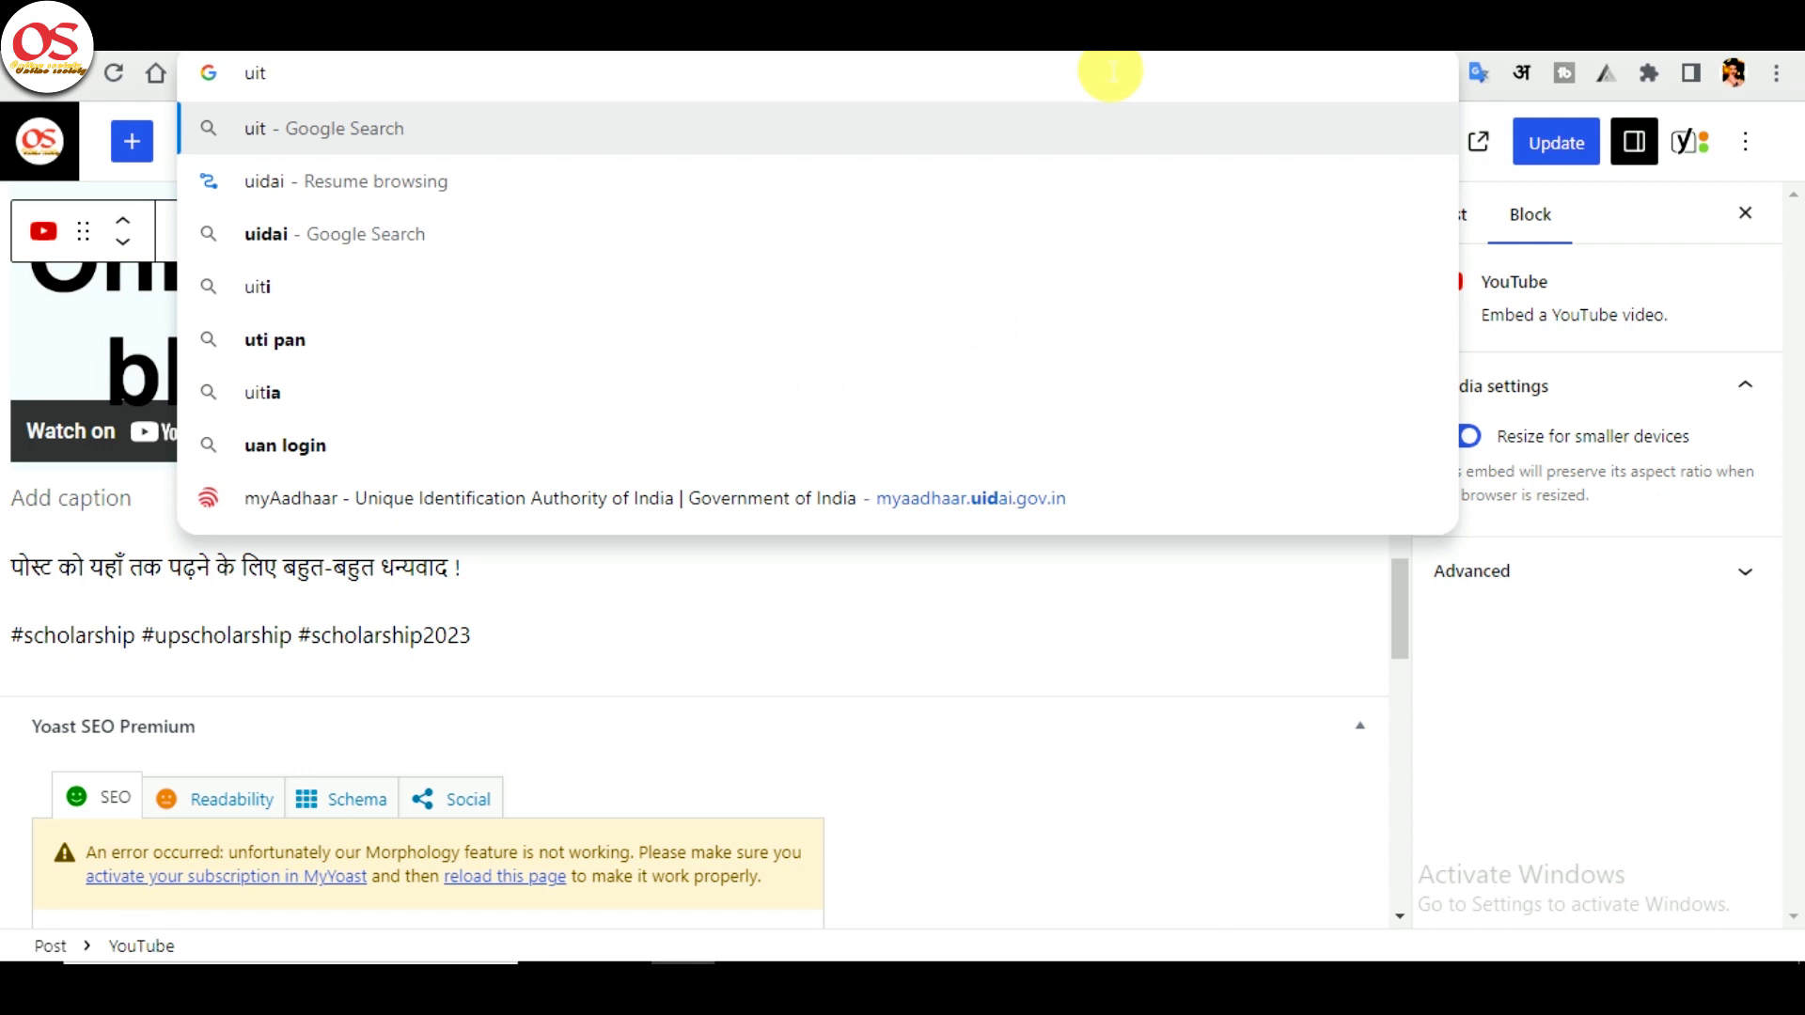
- Search 'uti csc', open the CSC Login Page - UTI result and enter the portal
{"action": "key", "text": "BackSpace"}
{"action": "key", "text": "BackSpace"}
{"action": "key", "text": "BackSpace"}
{"action": "type", "text": "uti csc"}
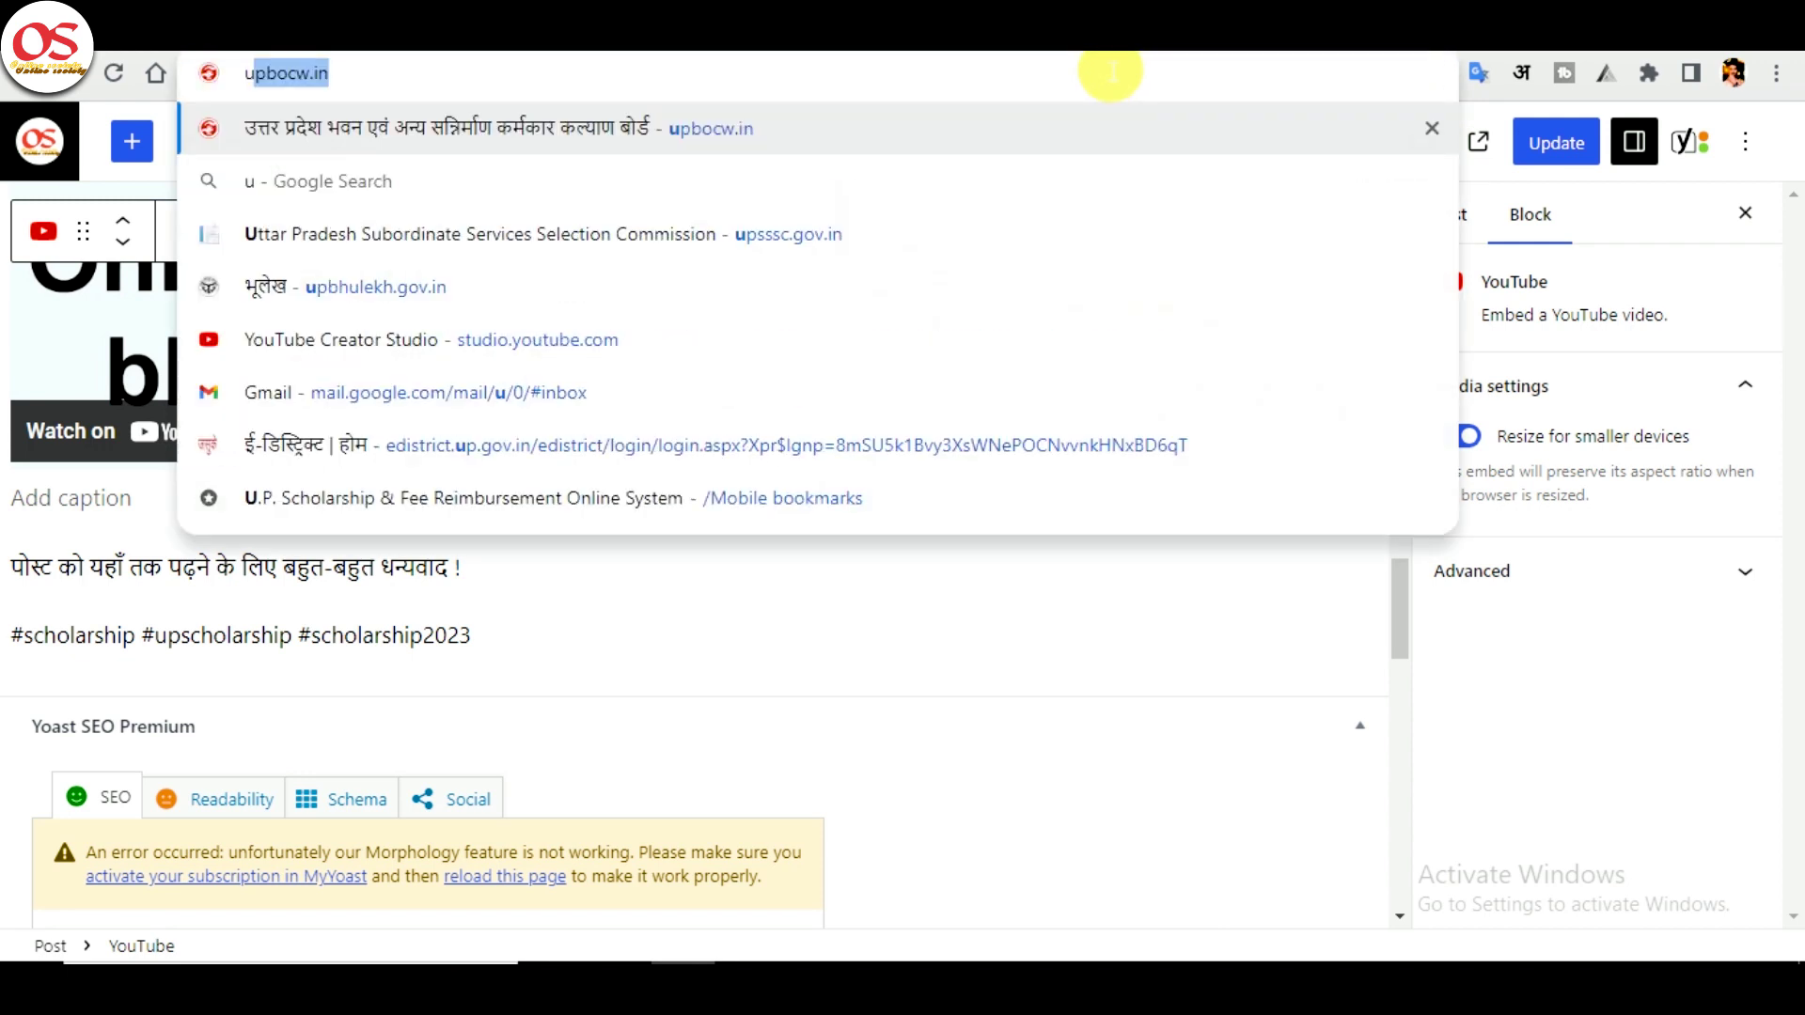
{"action": "key", "text": "Return"}
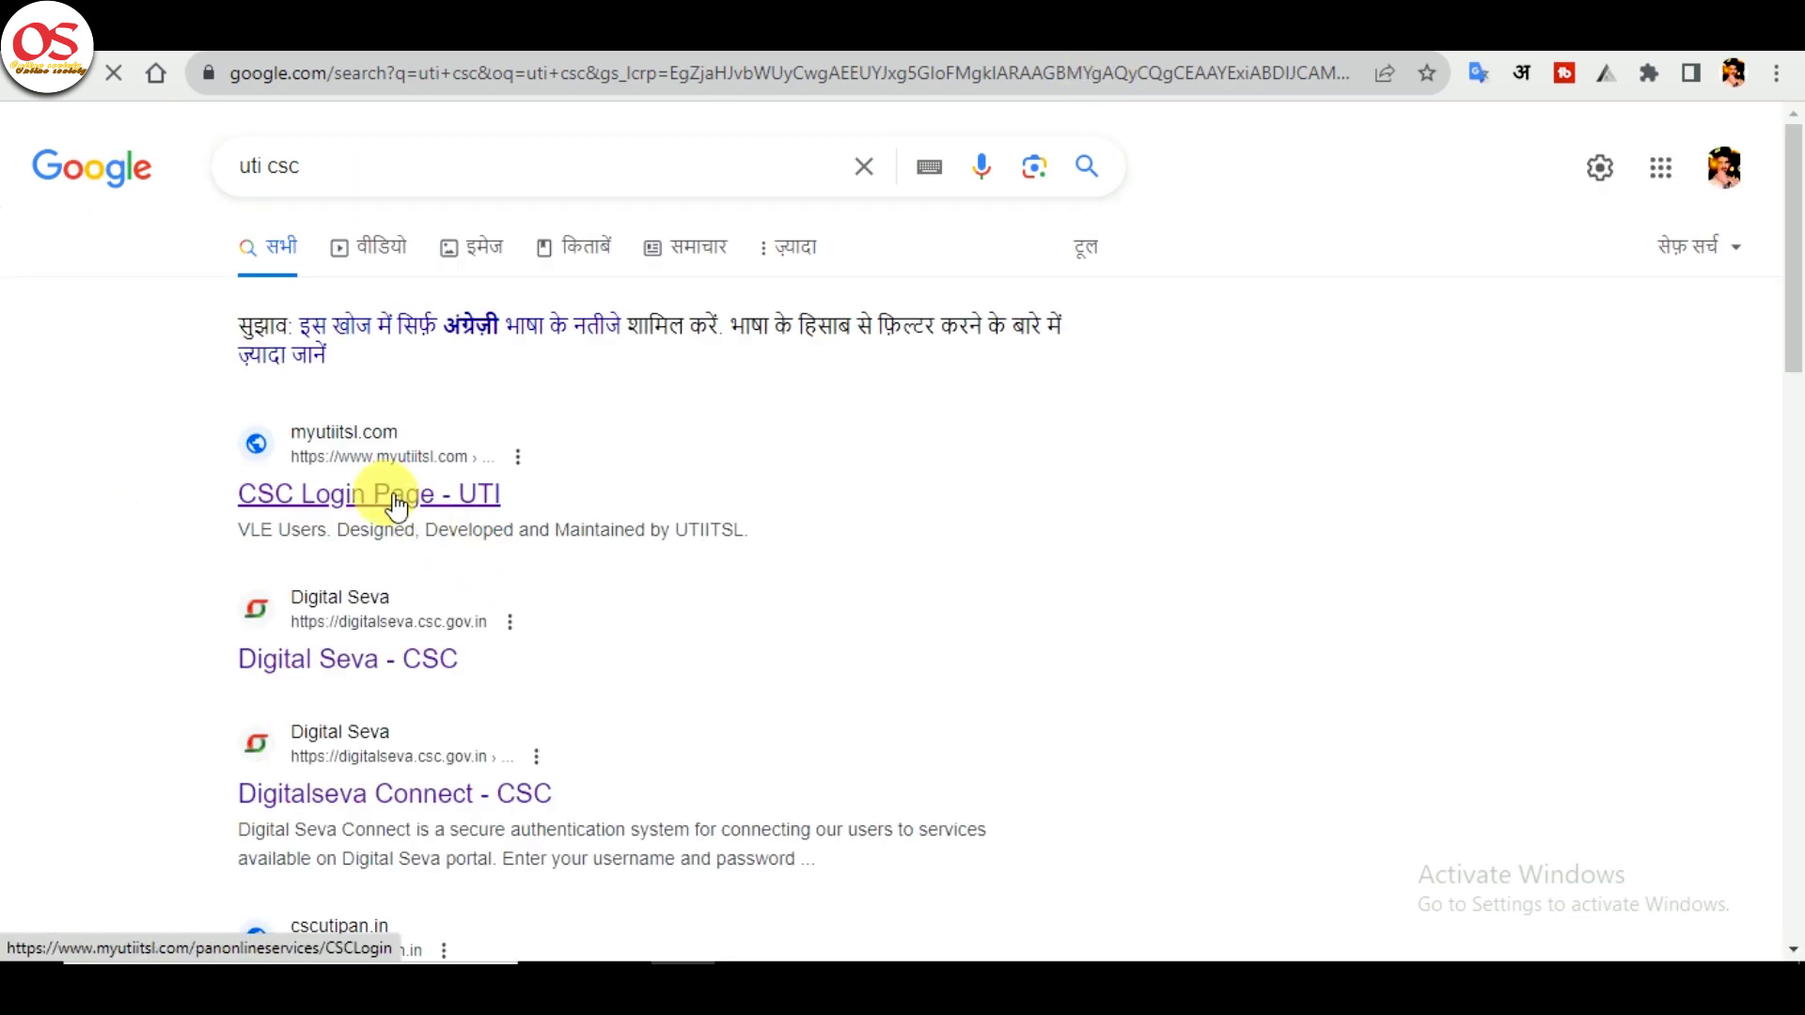
{"action": "left_click", "coordinate": [455, 494]}
{"action": "left_click", "coordinate": [917, 716]}
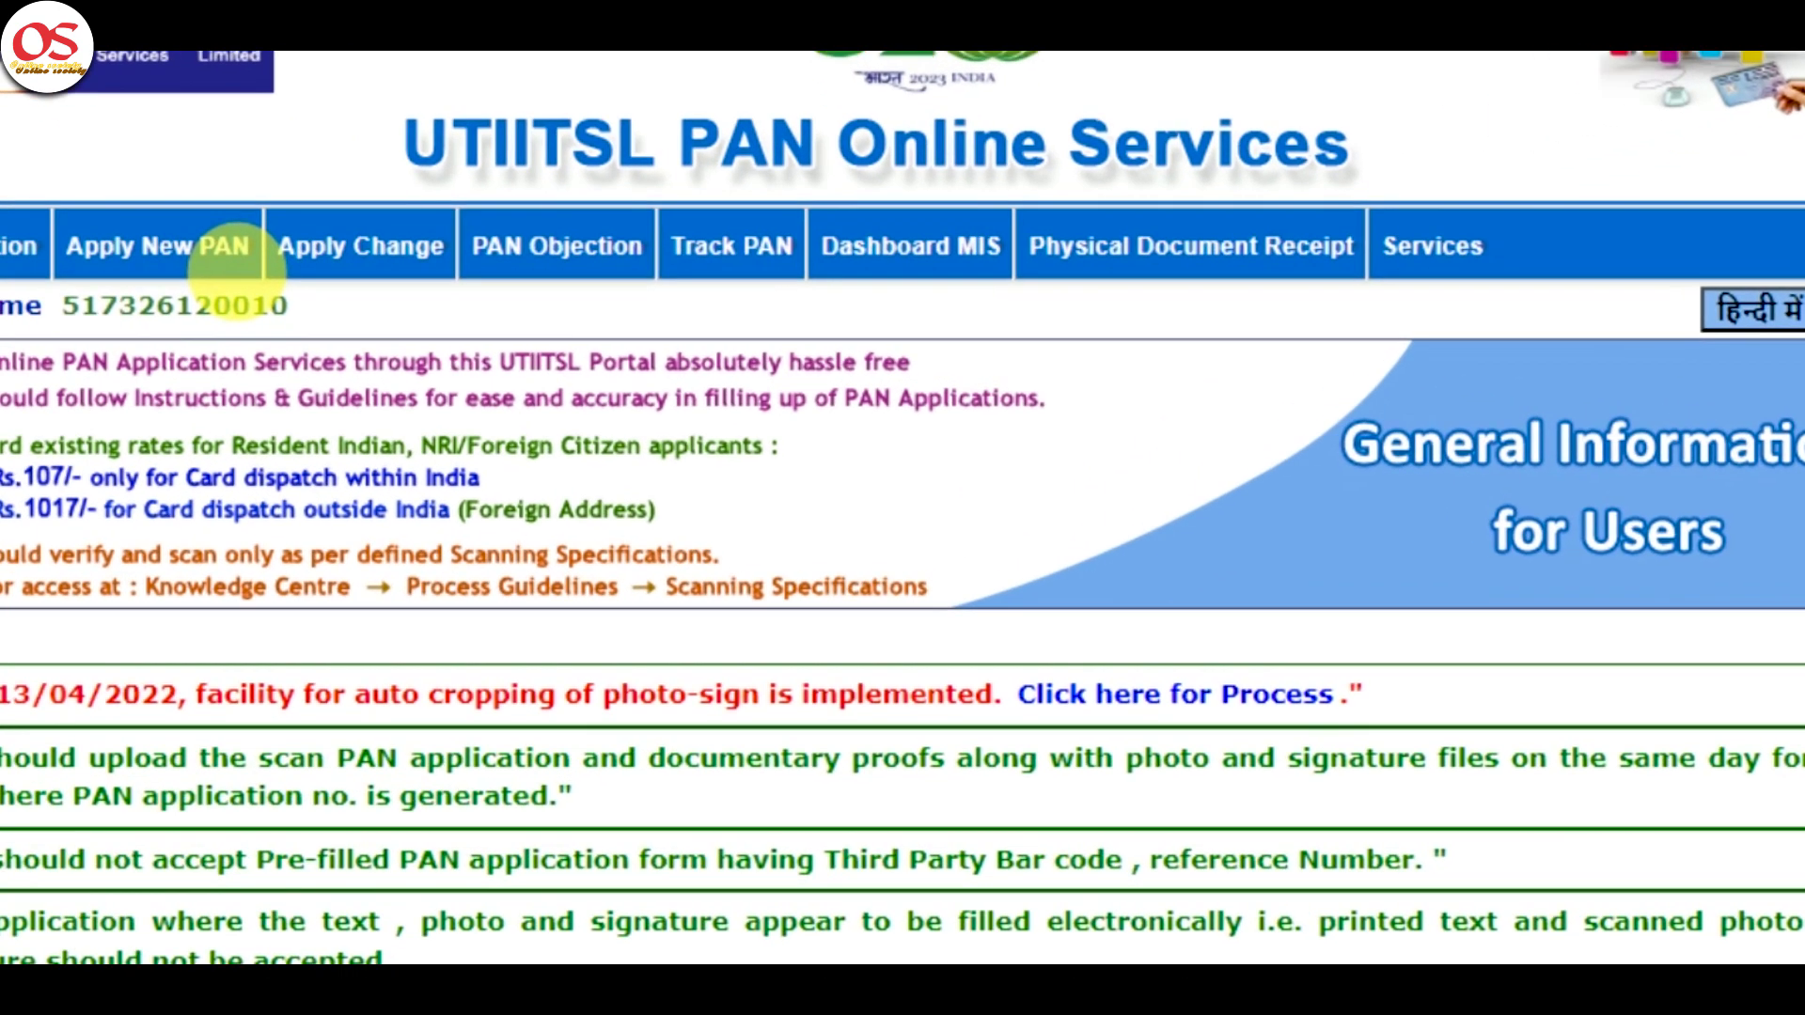
- Start an Application for New PAN 49A and accept the Physical Application instructions
{"action": "left_click", "coordinate": [141, 261]}
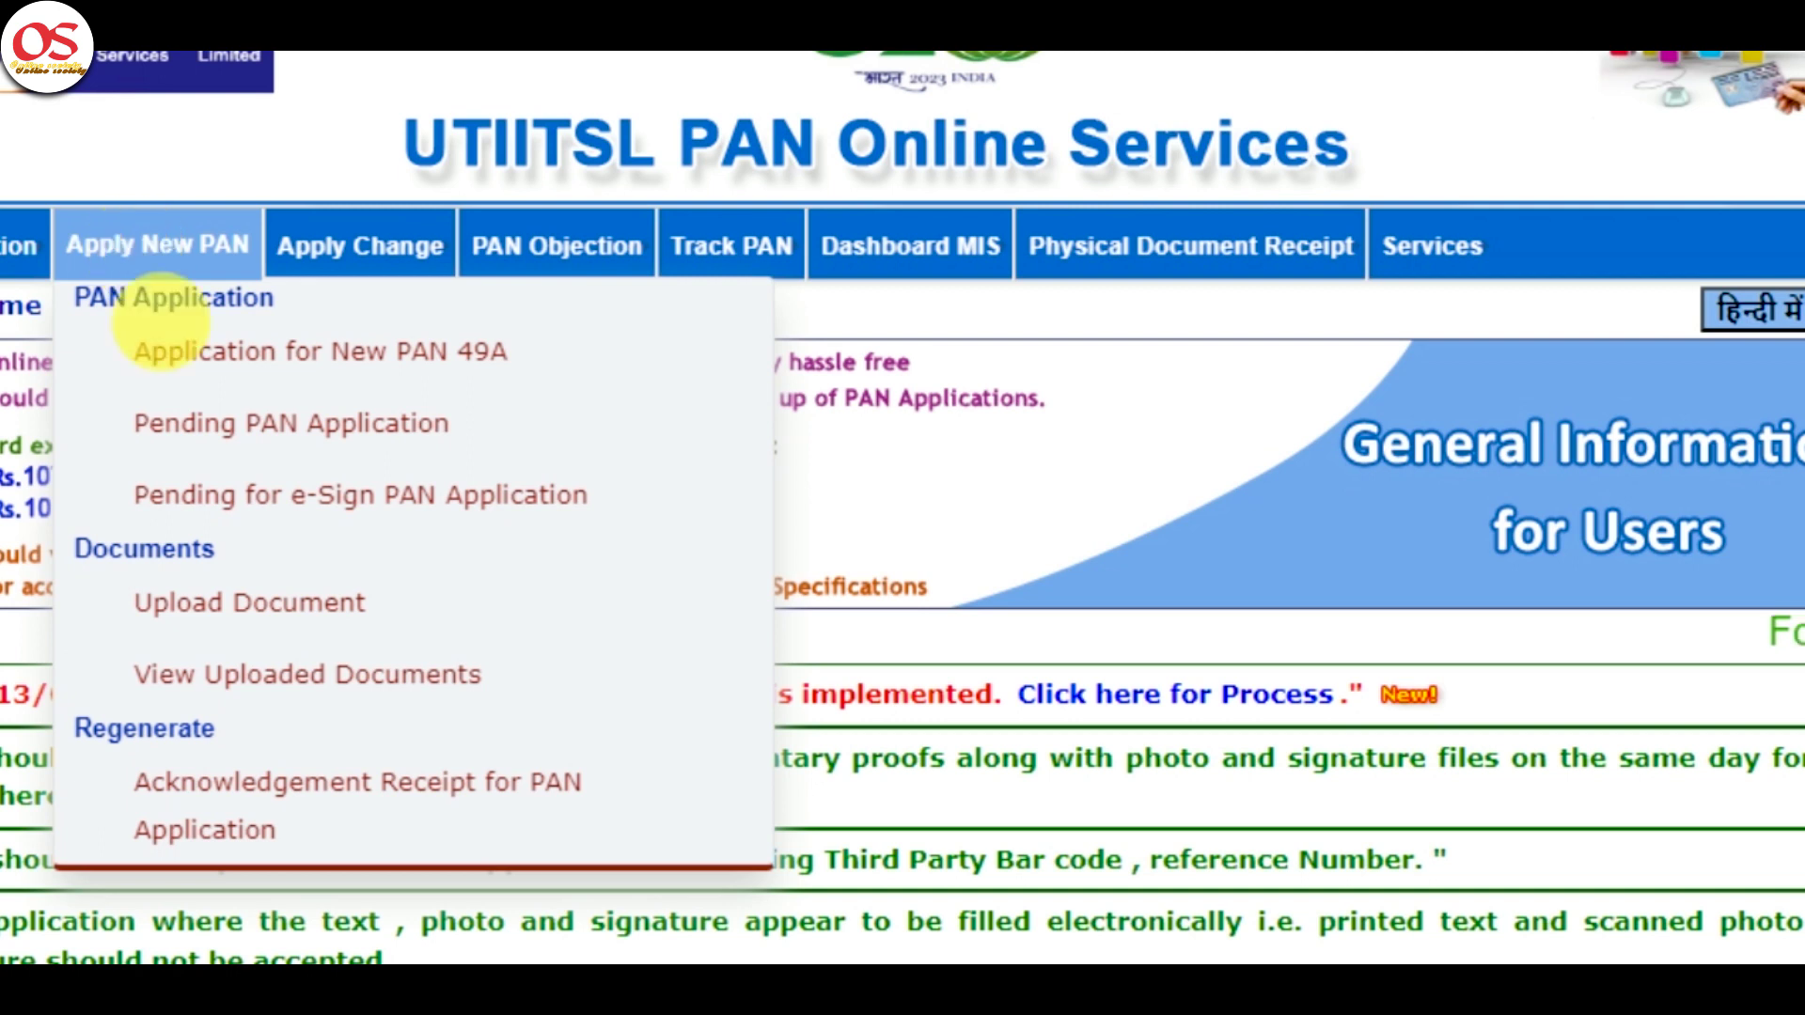
{"action": "left_click", "coordinate": [213, 355]}
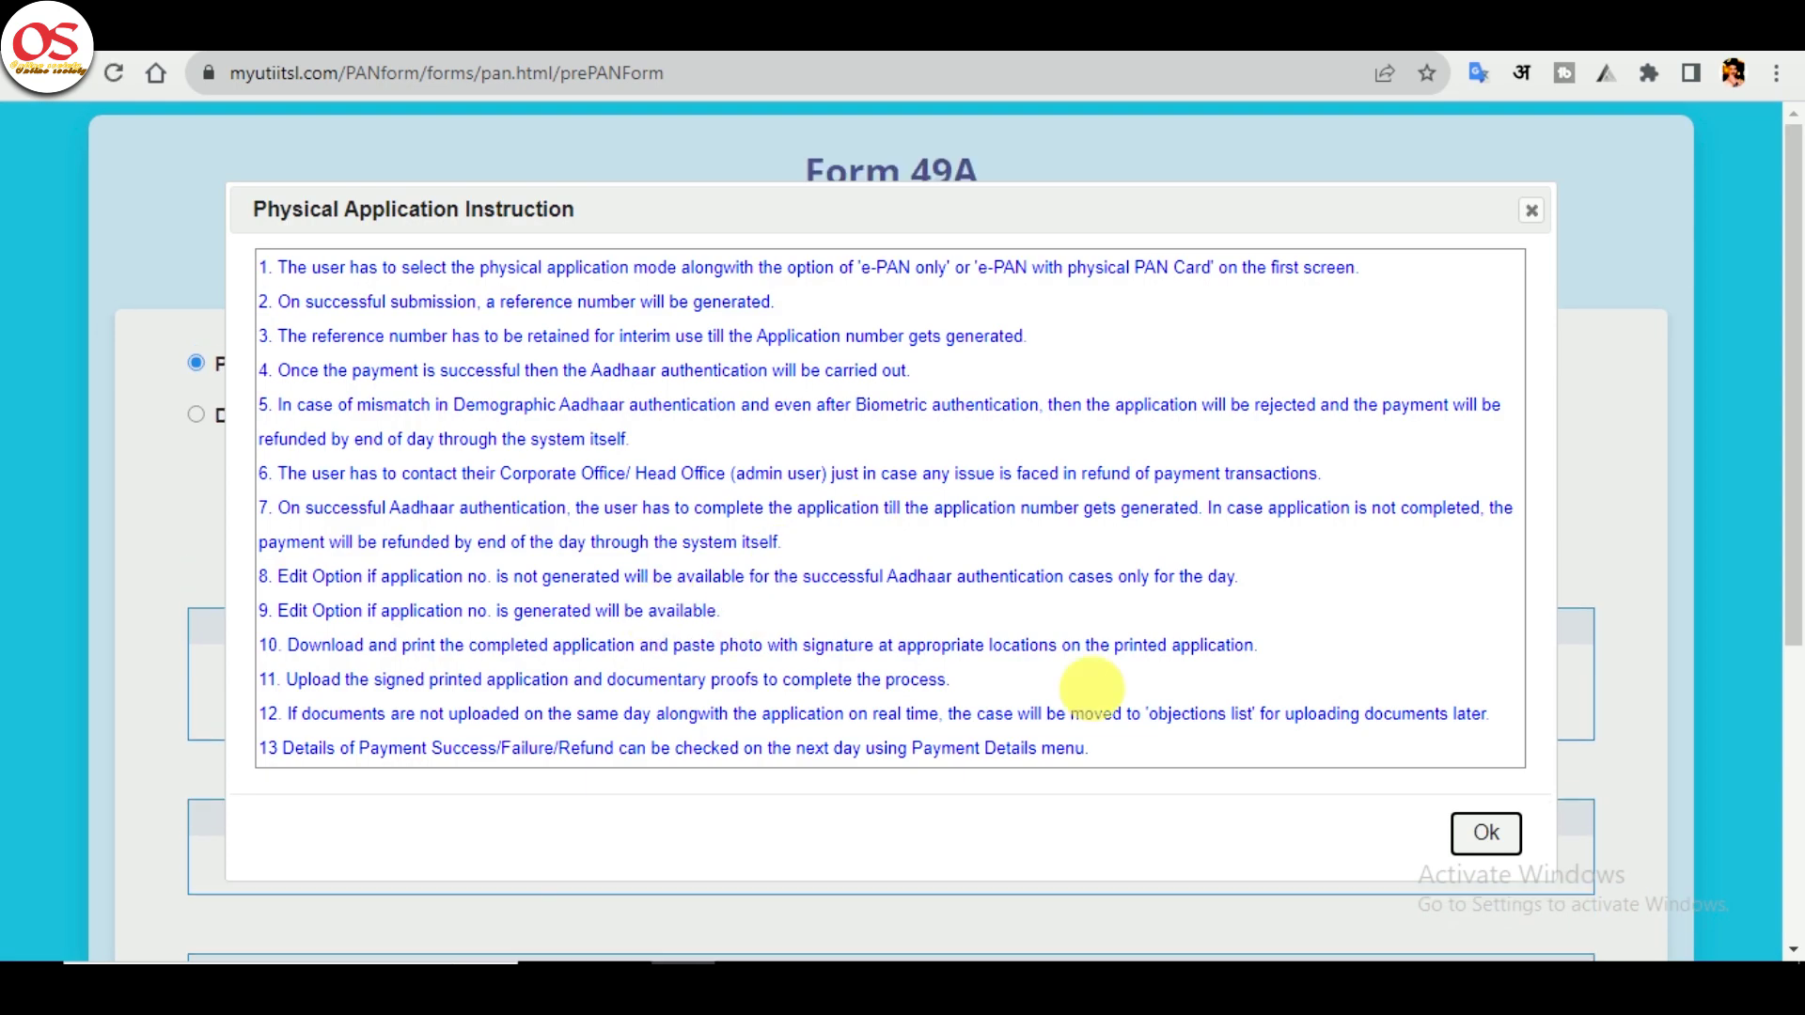
{"action": "left_click", "coordinate": [1483, 834]}
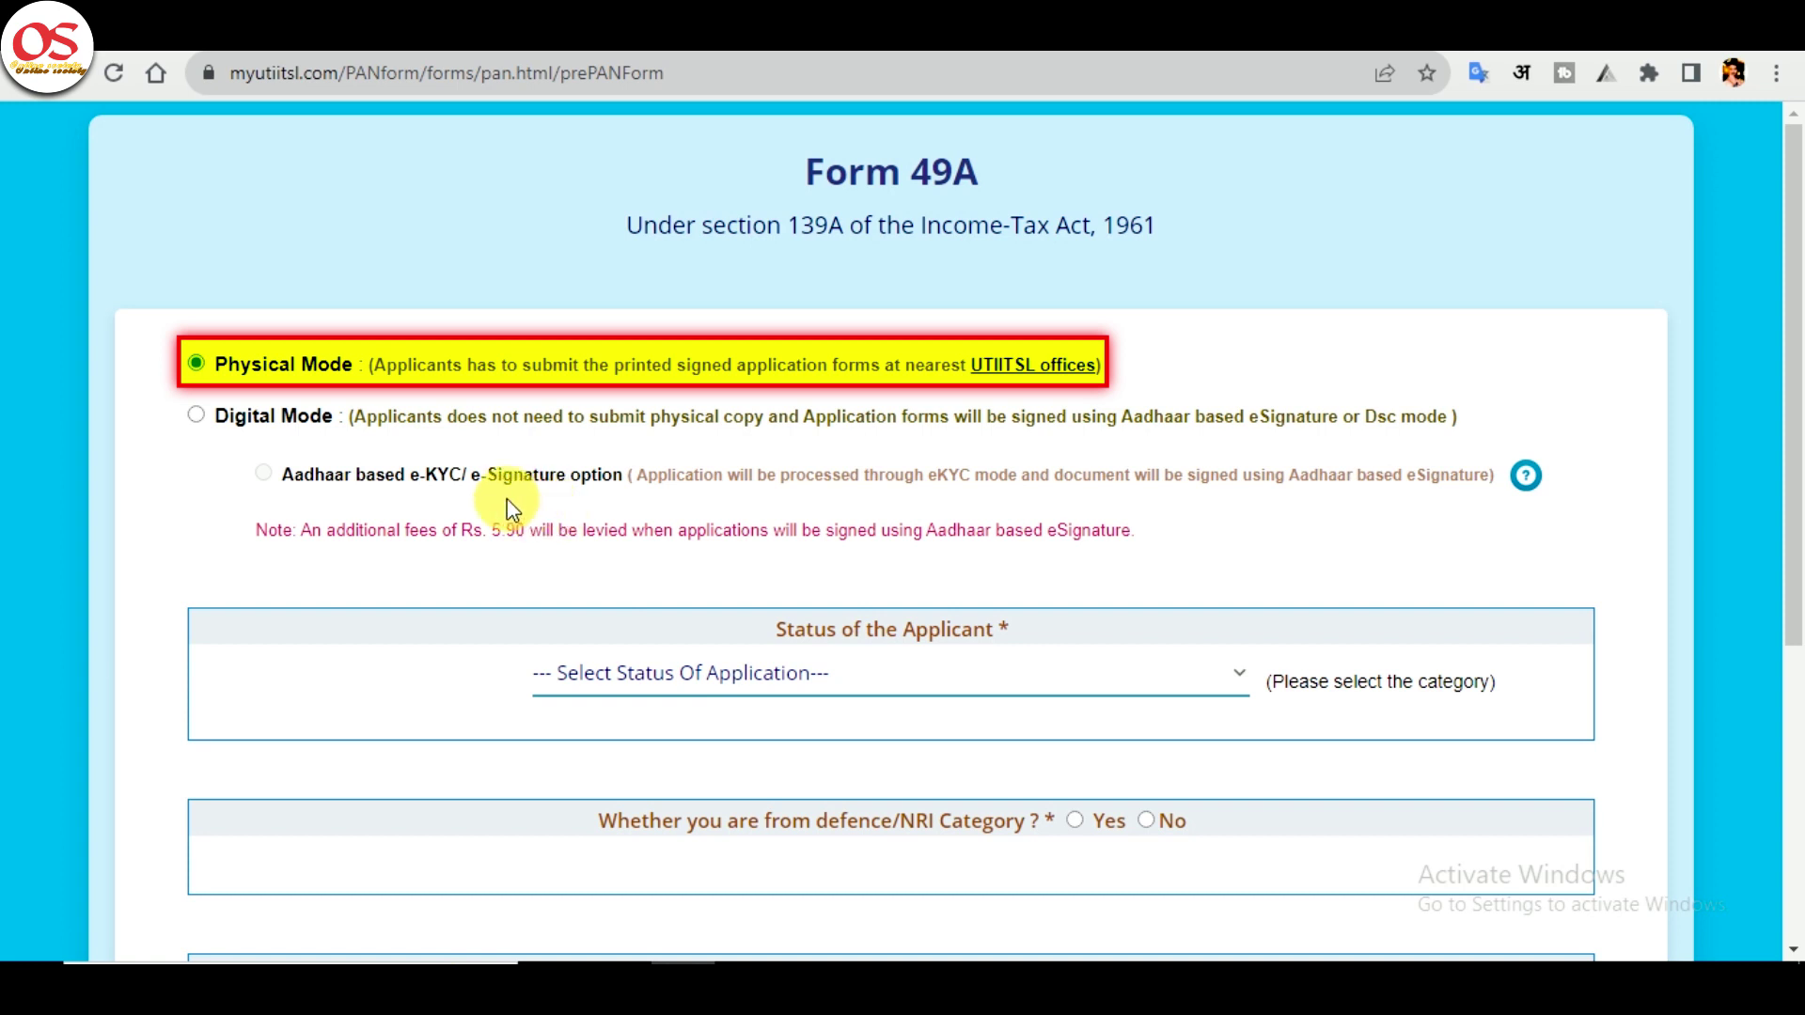
- Choose Individual status and both physical PAN card and e-PAN, then submit
{"action": "scroll", "coordinate": [360, 466], "scroll_direction": "down", "scroll_amount": 2}
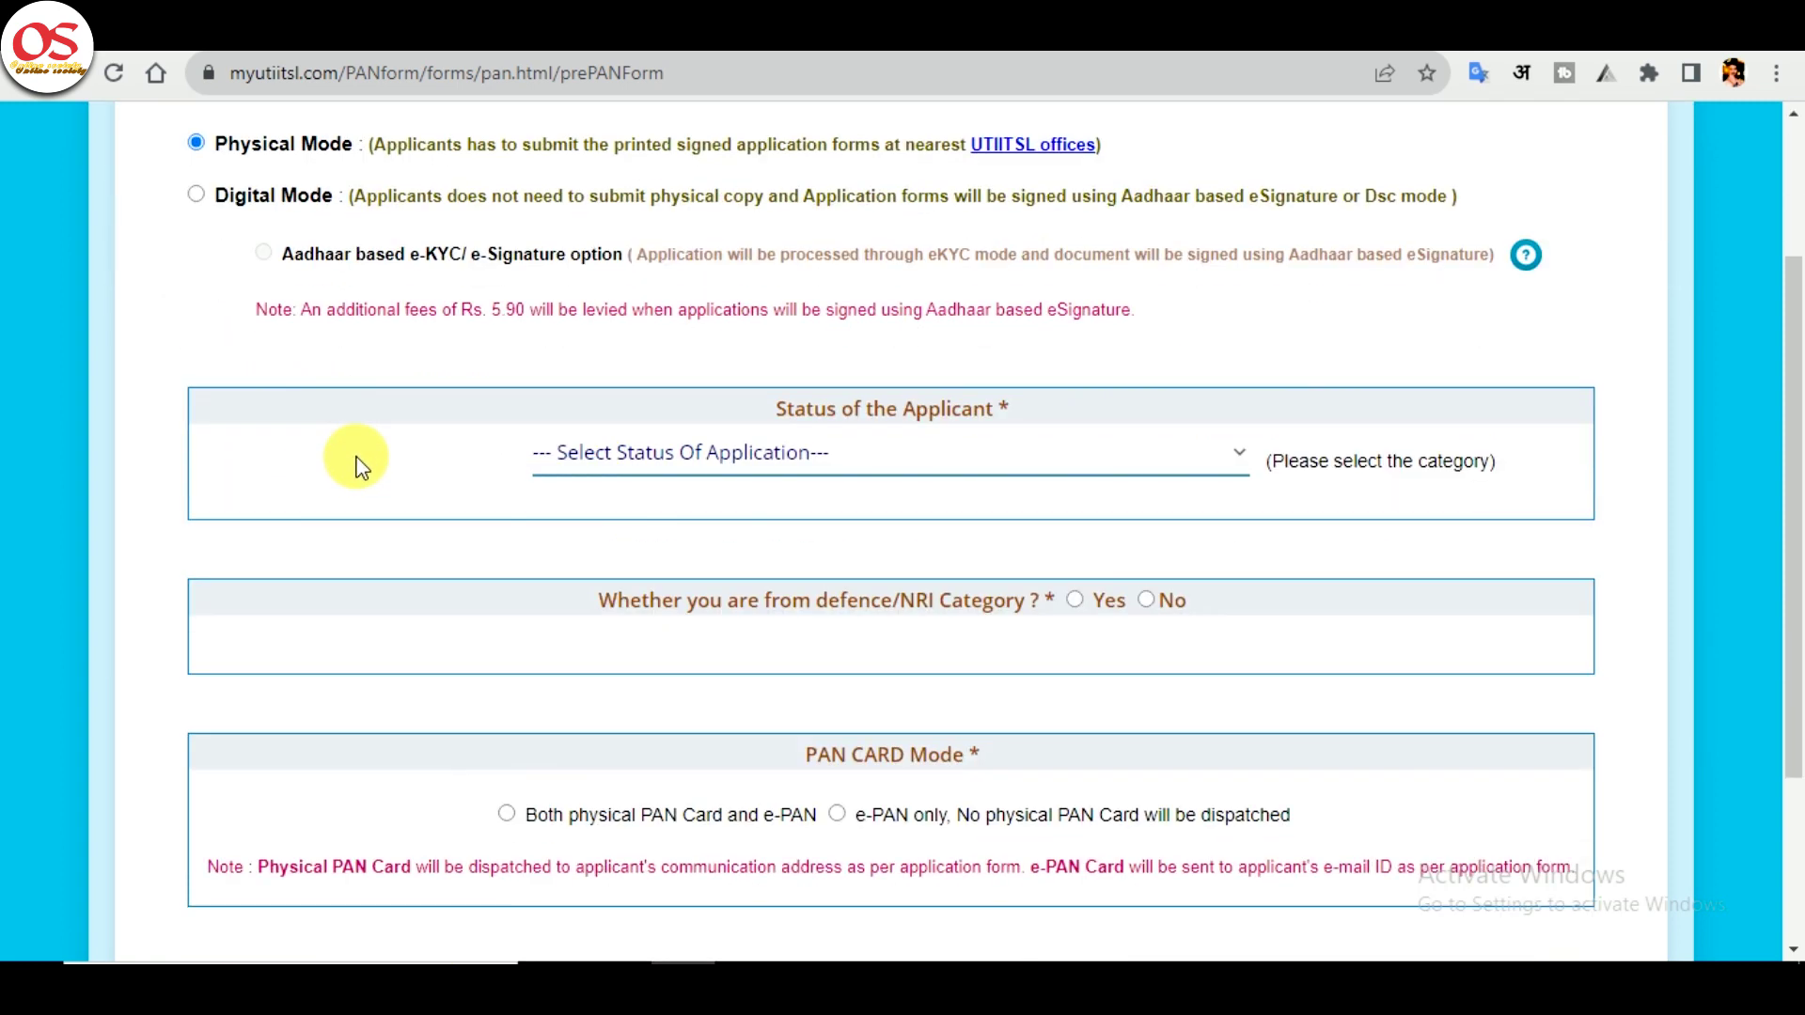
{"action": "left_click", "coordinate": [708, 478]}
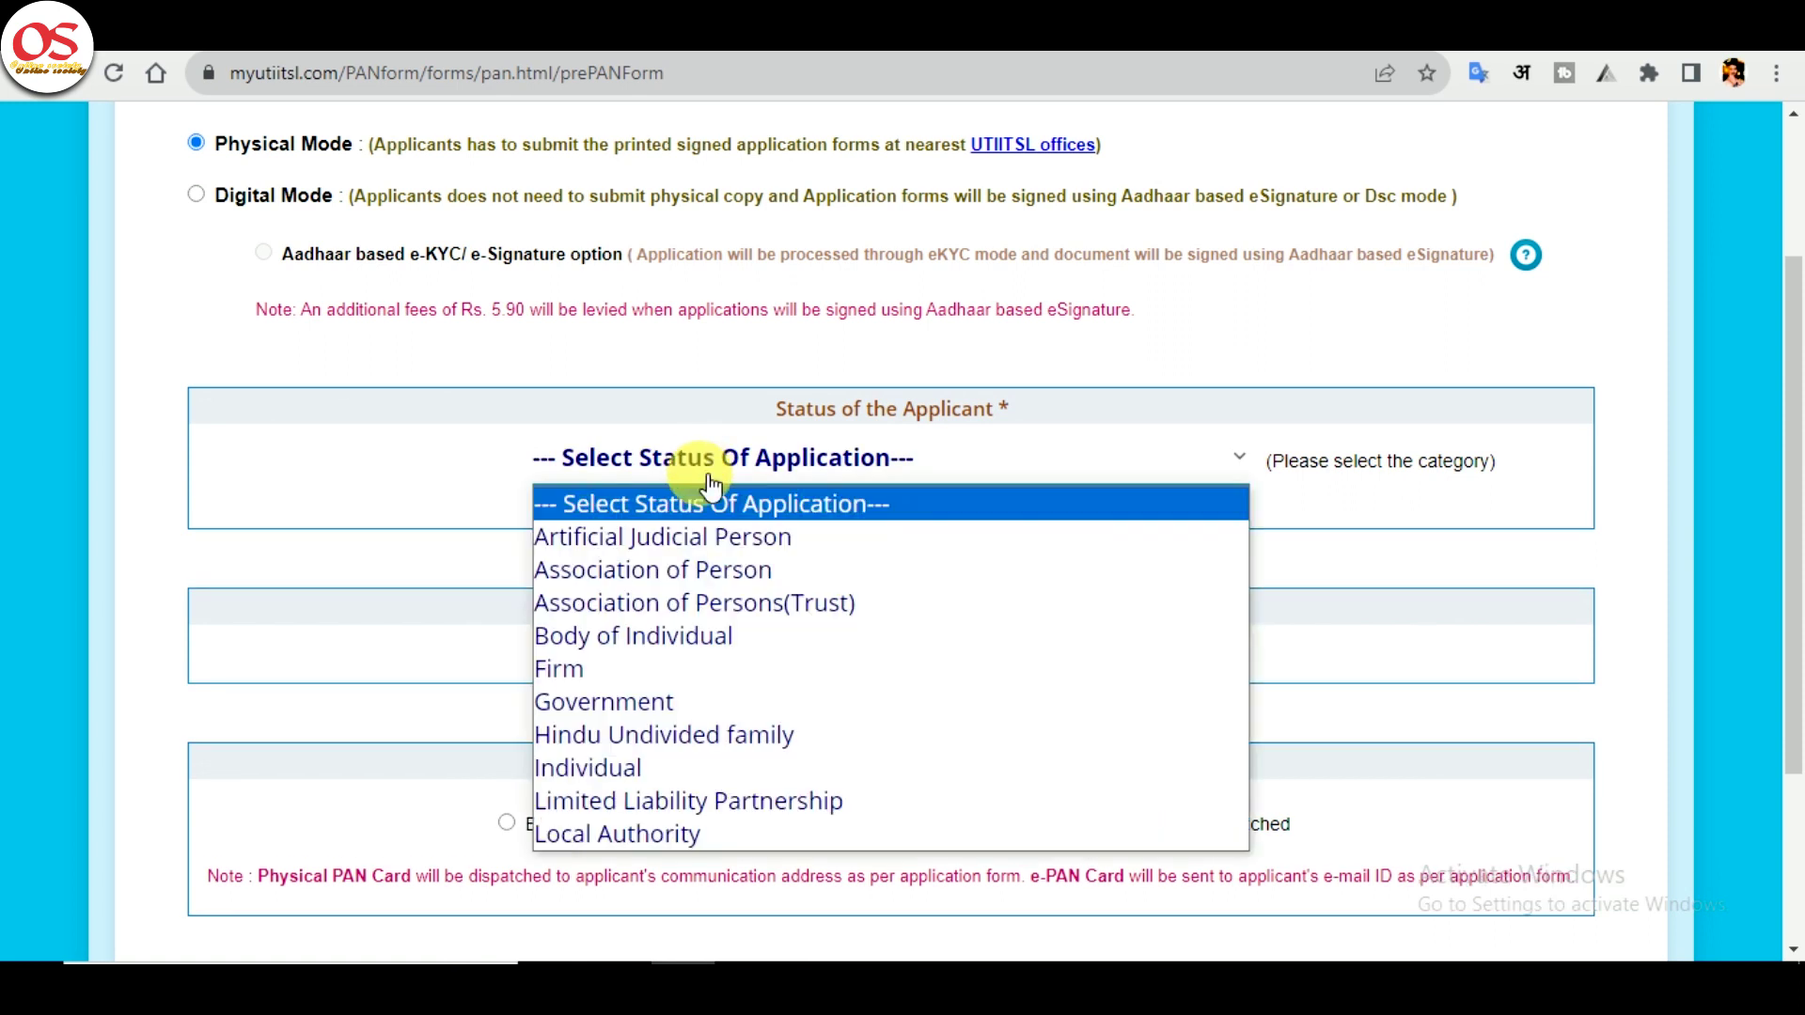
{"action": "left_click", "coordinate": [658, 768]}
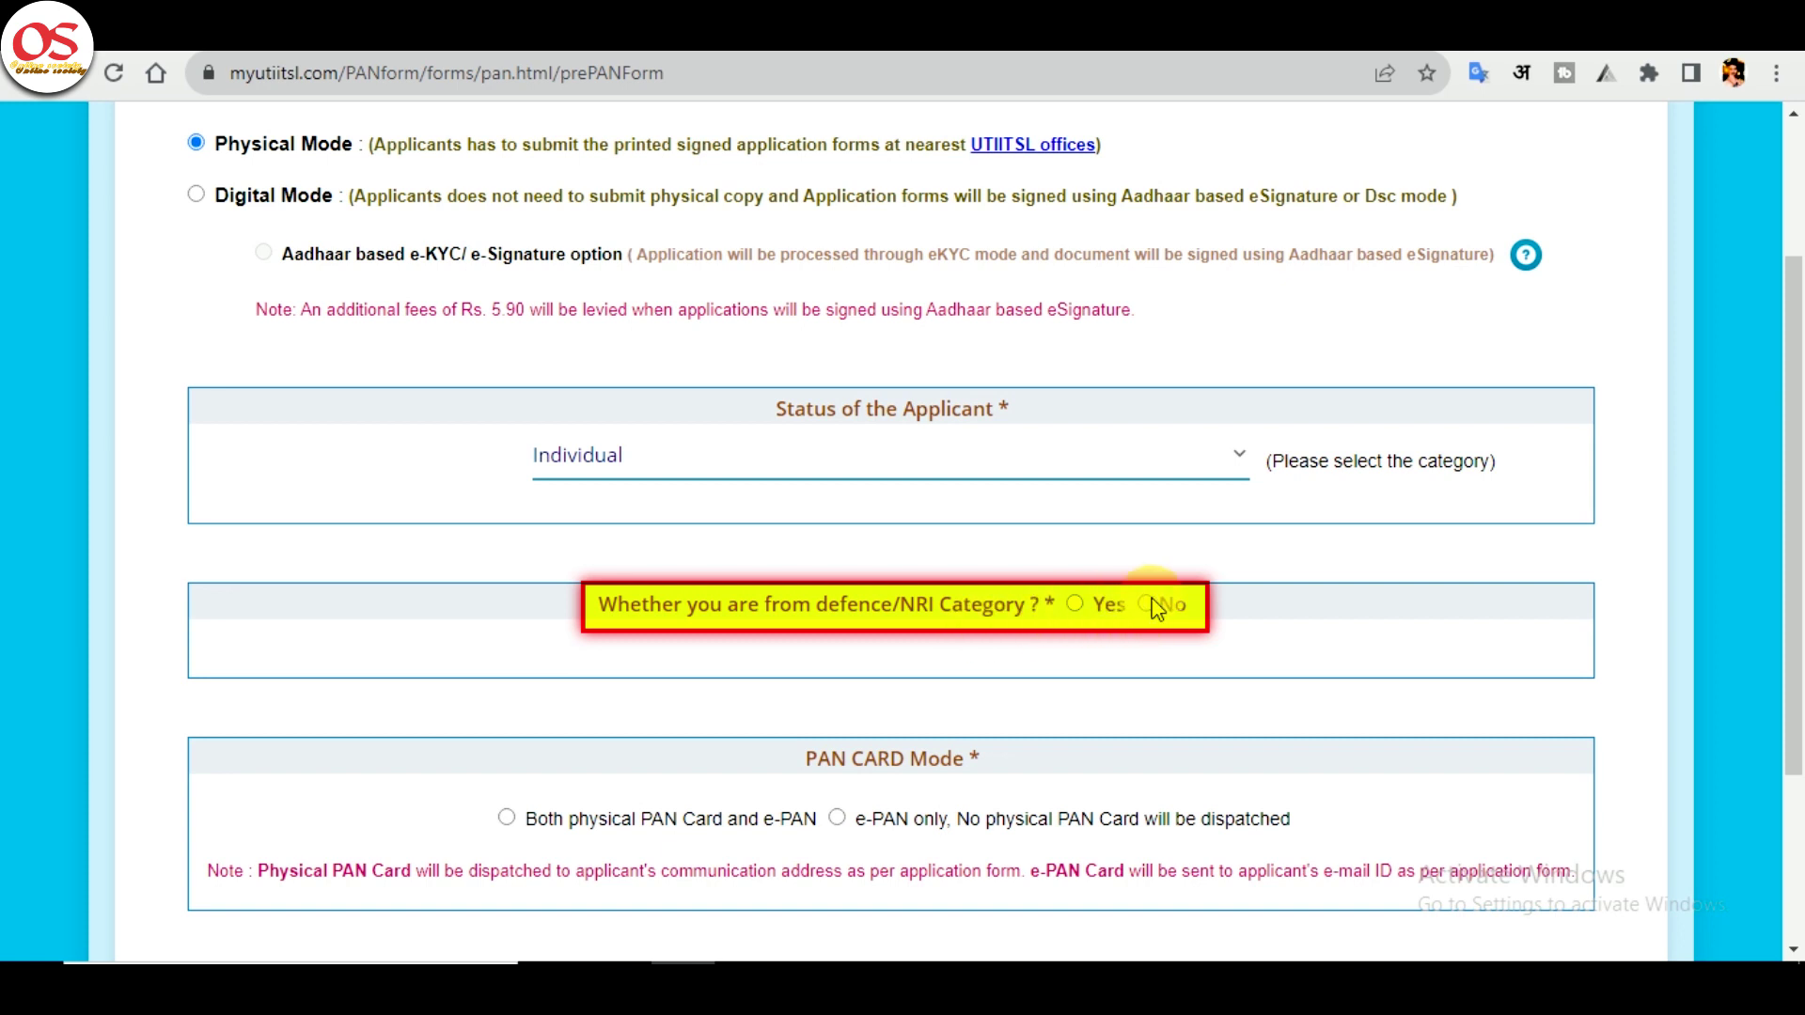
{"action": "scroll", "coordinate": [724, 613], "scroll_direction": "down", "scroll_amount": 3}
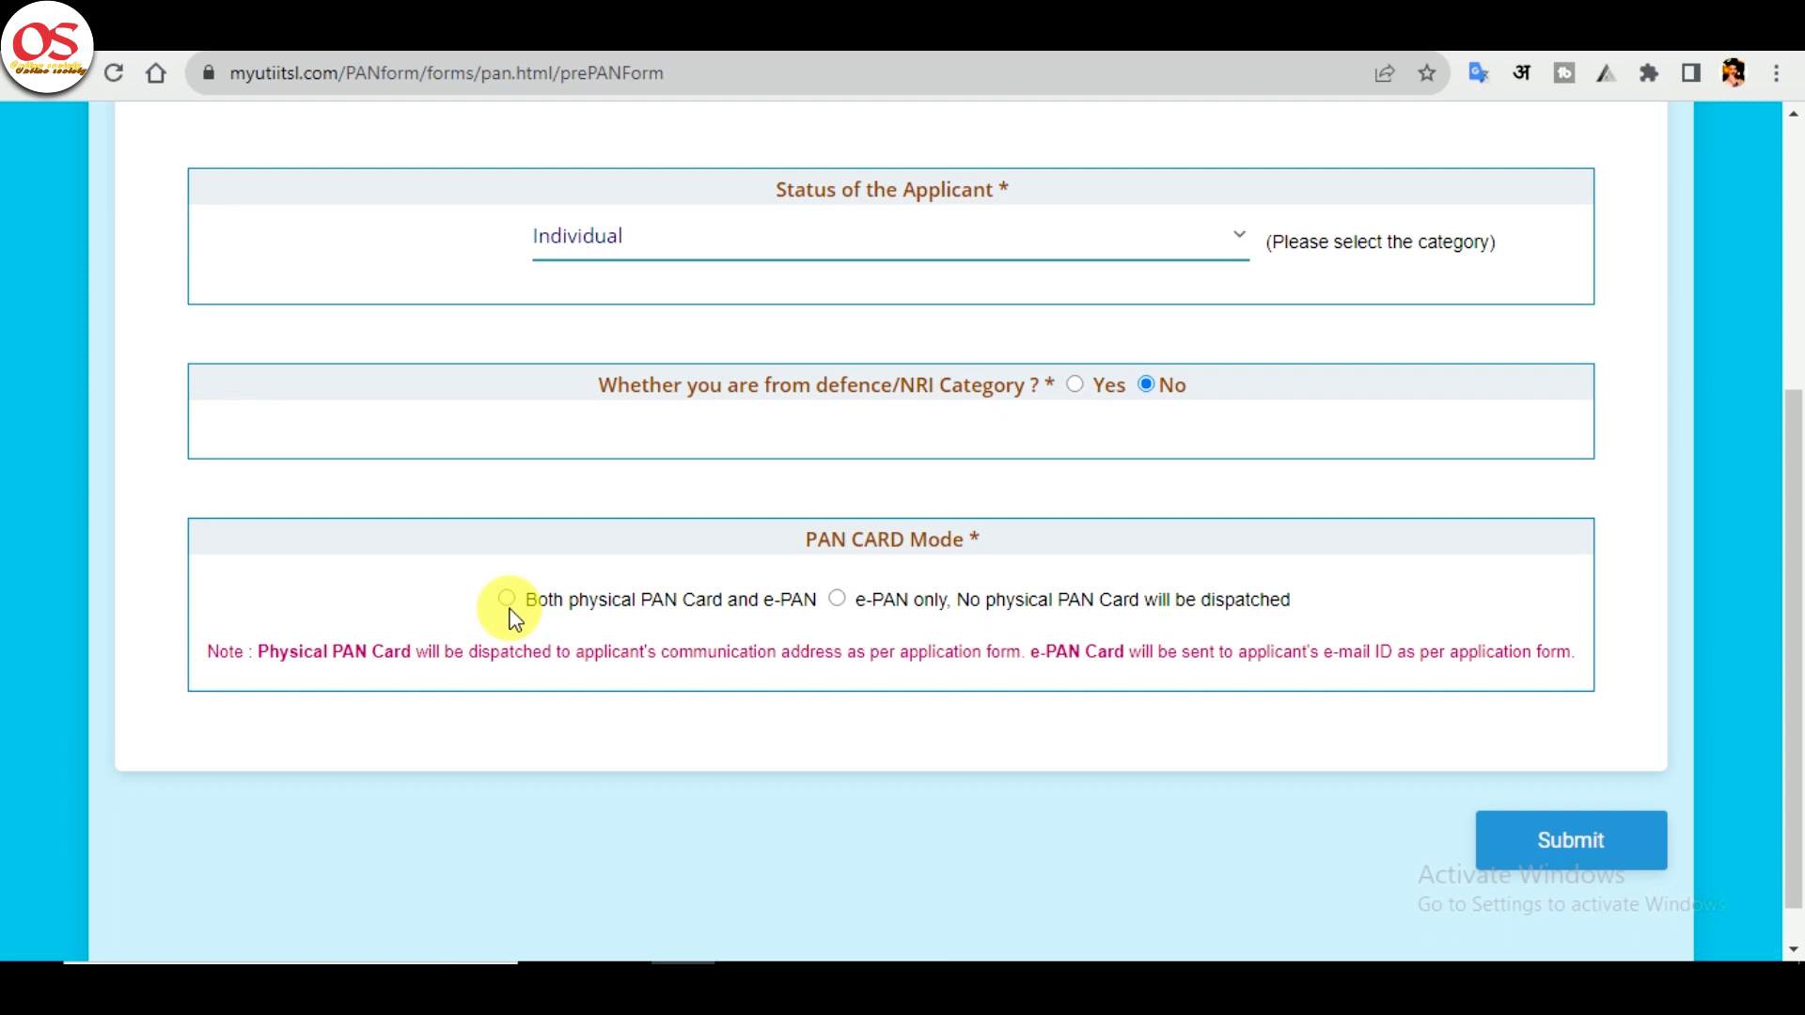
{"action": "left_click", "coordinate": [509, 611]}
{"action": "left_click", "coordinate": [508, 603]}
{"action": "left_click", "coordinate": [1543, 831]}
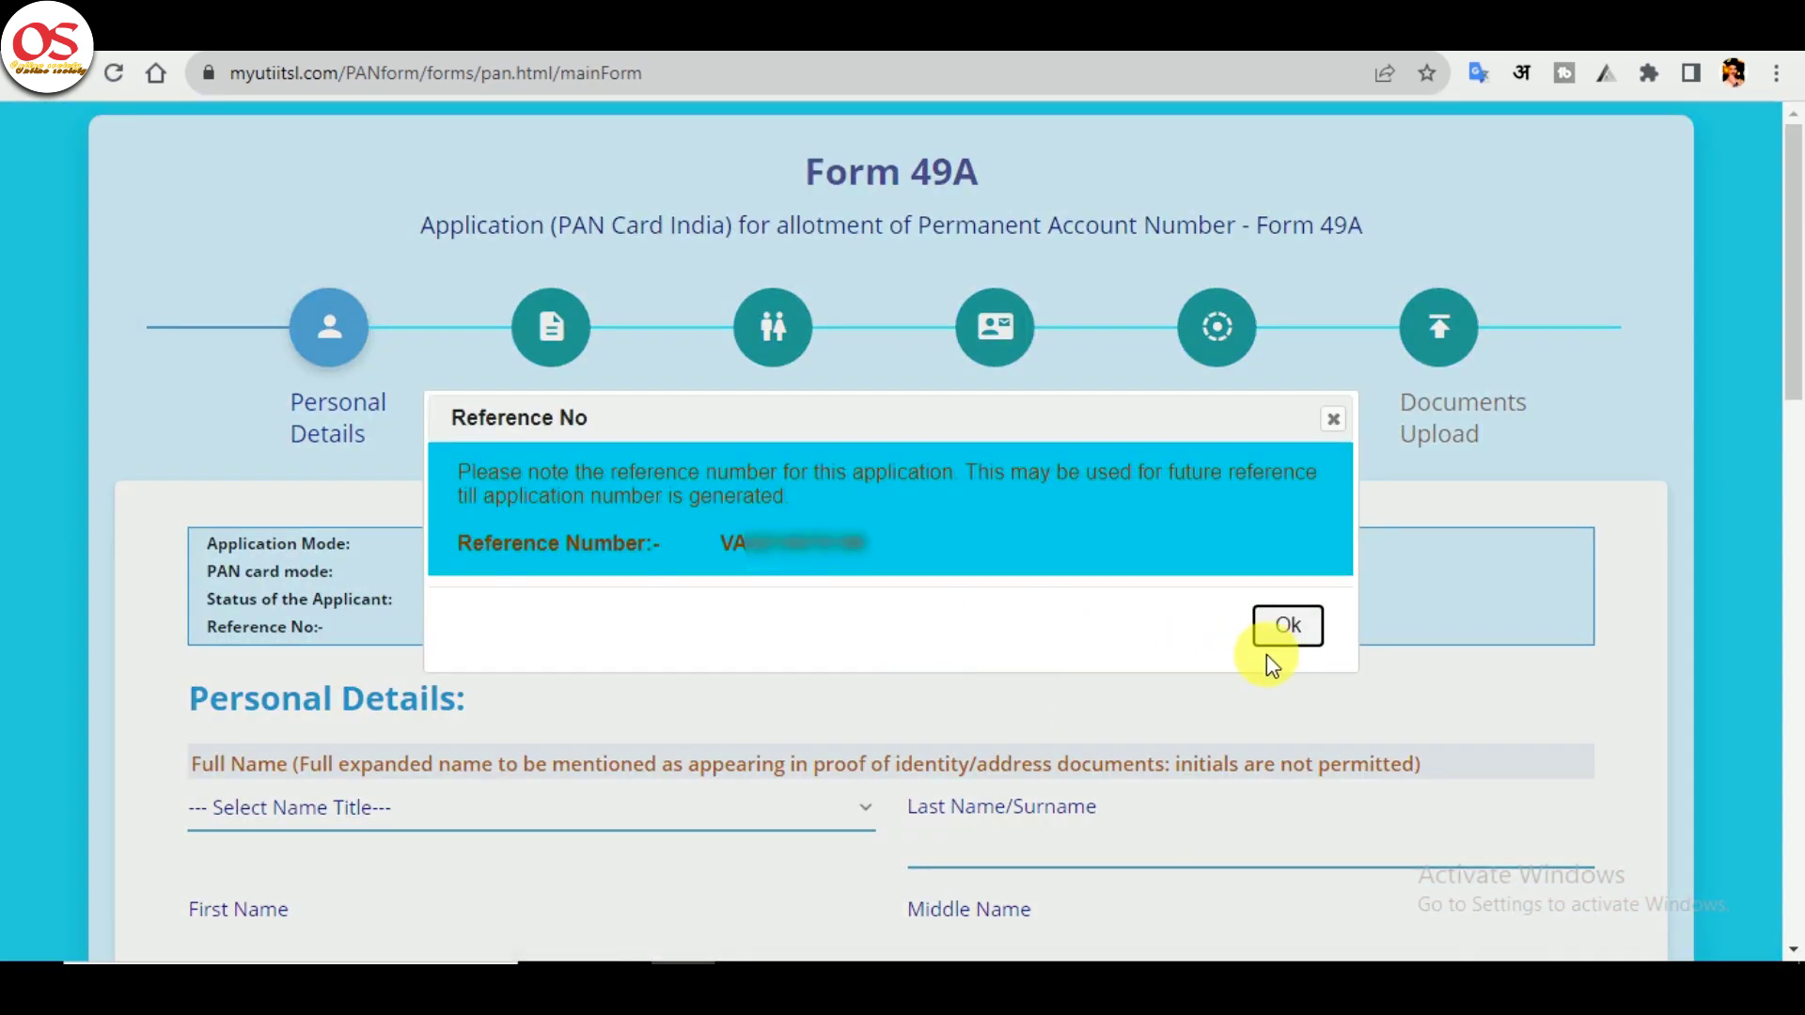
- Dismiss the reference number notice and set the name title to SMT
{"action": "left_click", "coordinate": [1288, 624]}
{"action": "scroll", "coordinate": [793, 625], "scroll_direction": "down", "scroll_amount": 2}
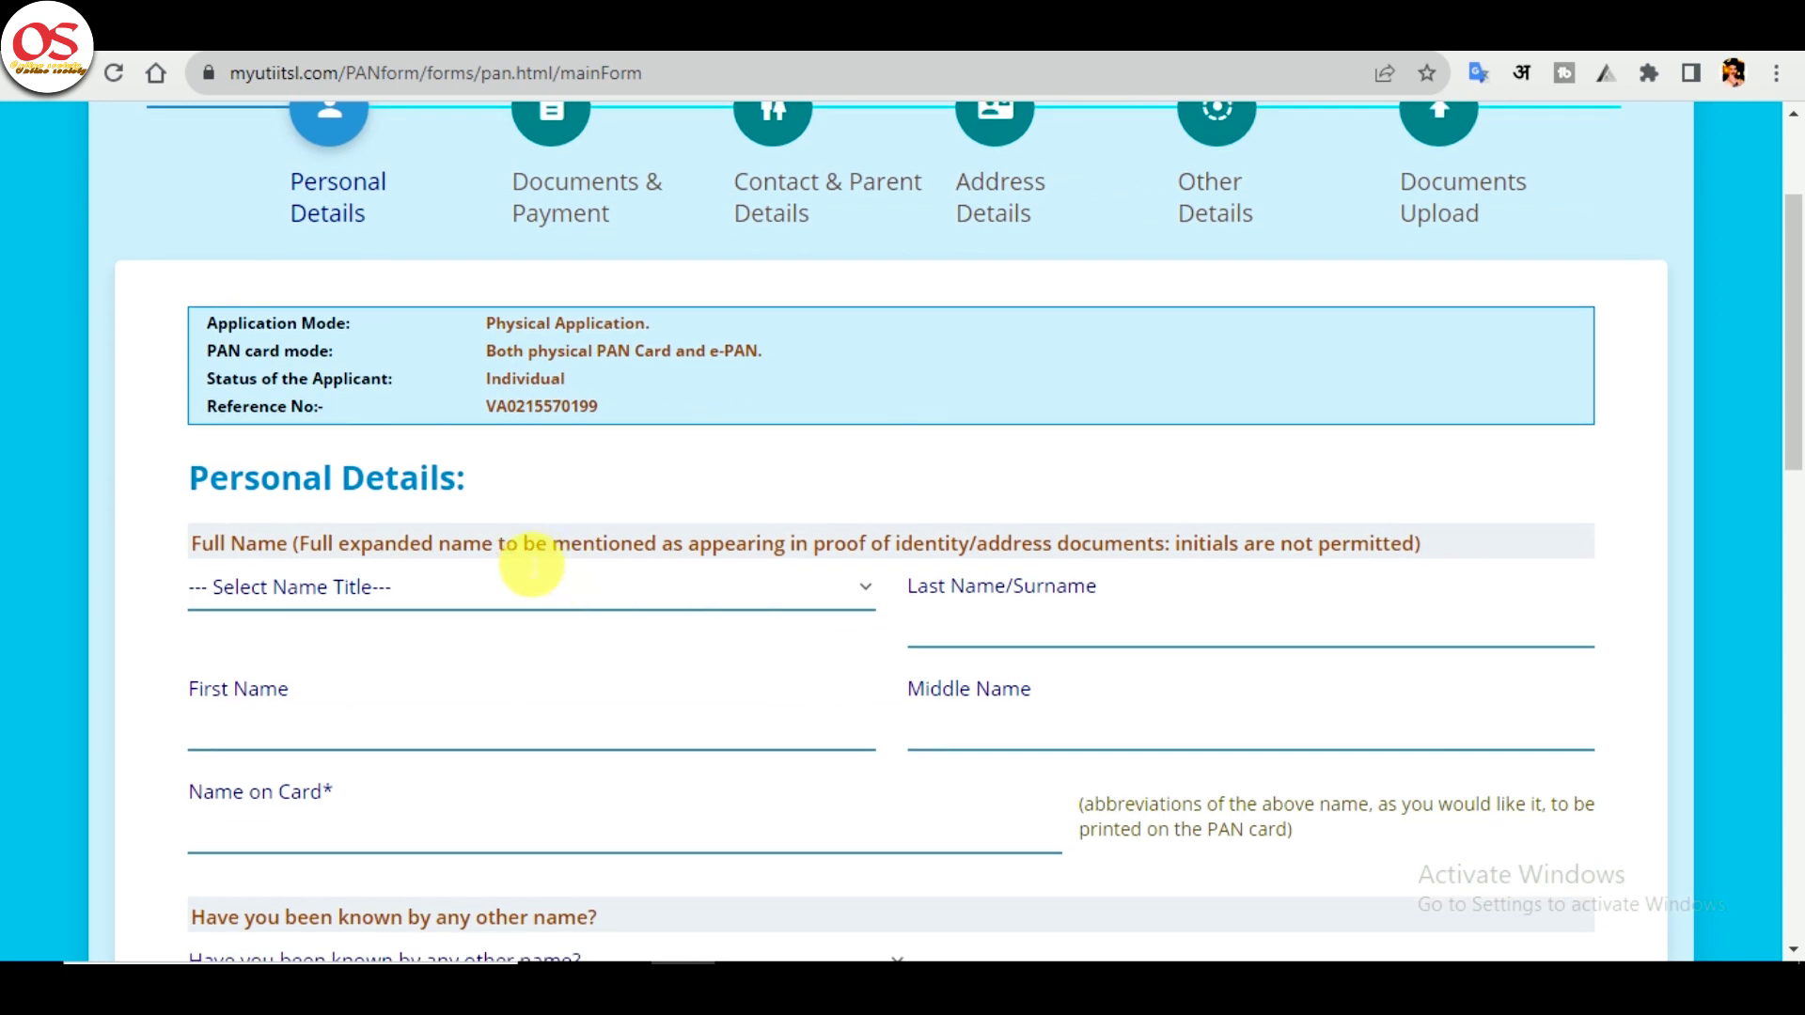
{"action": "left_click", "coordinate": [520, 599]}
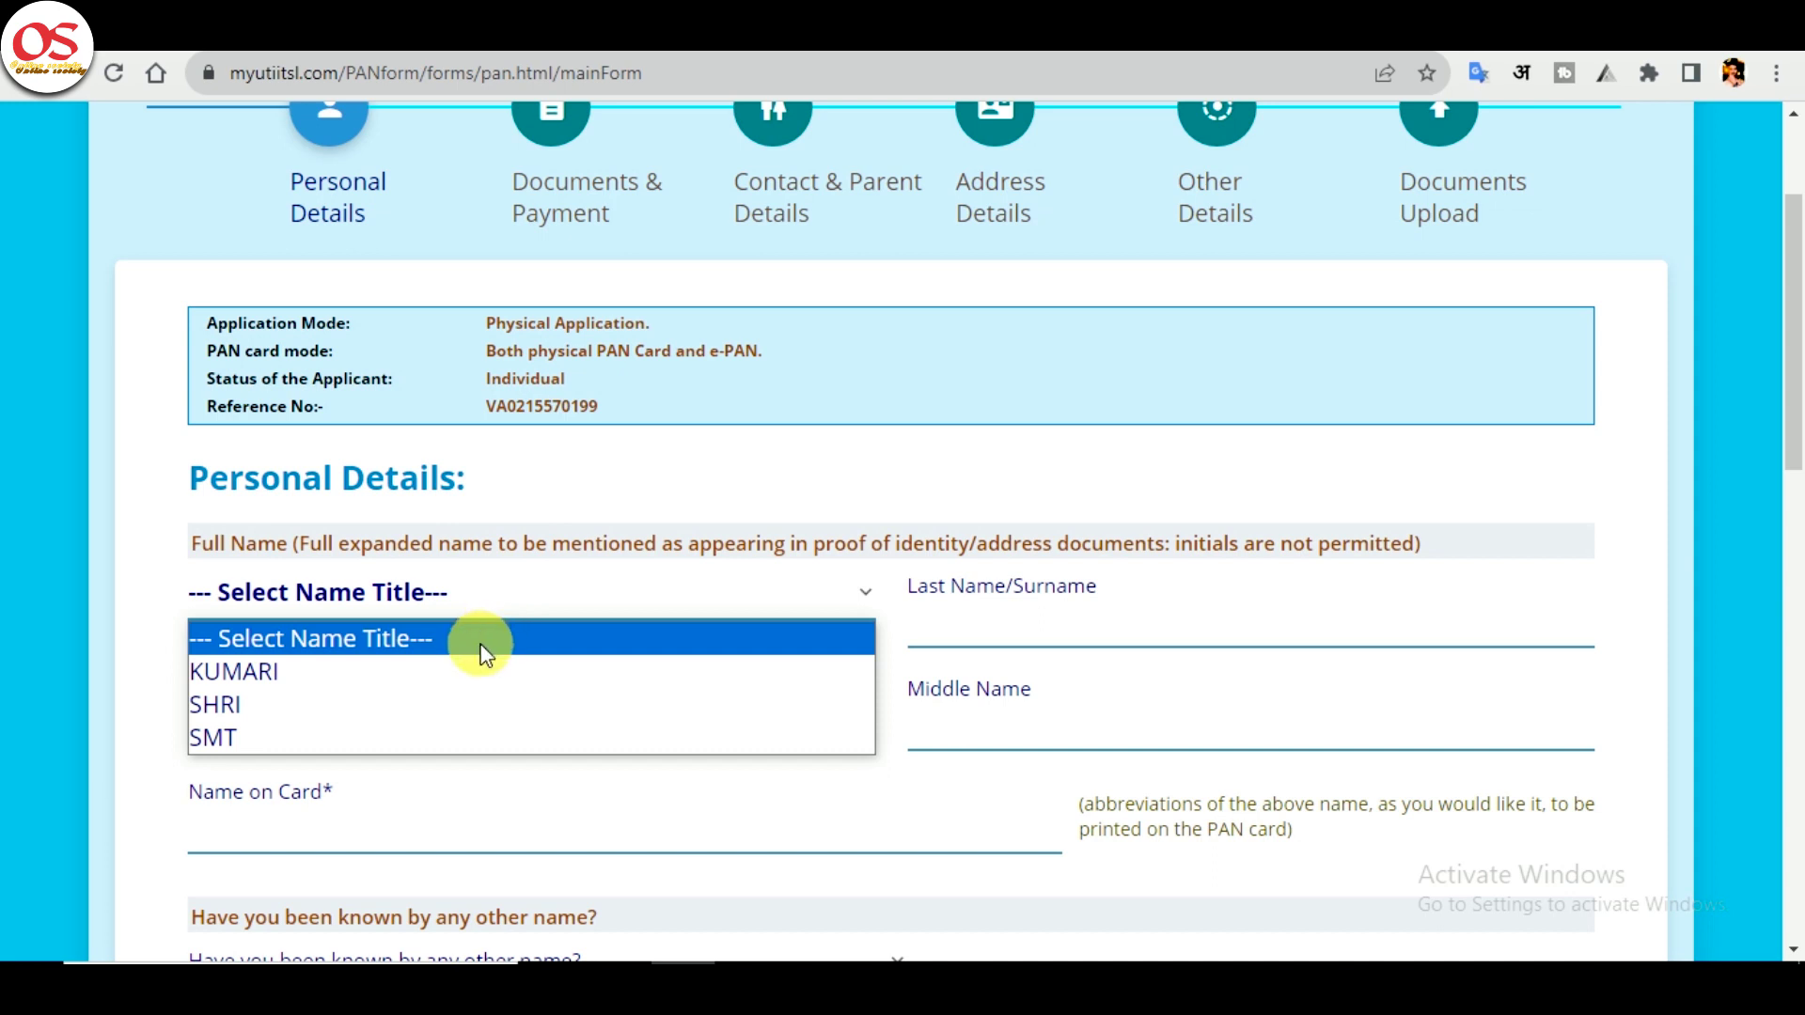
{"action": "left_click", "coordinate": [482, 703]}
{"action": "left_click", "coordinate": [523, 592]}
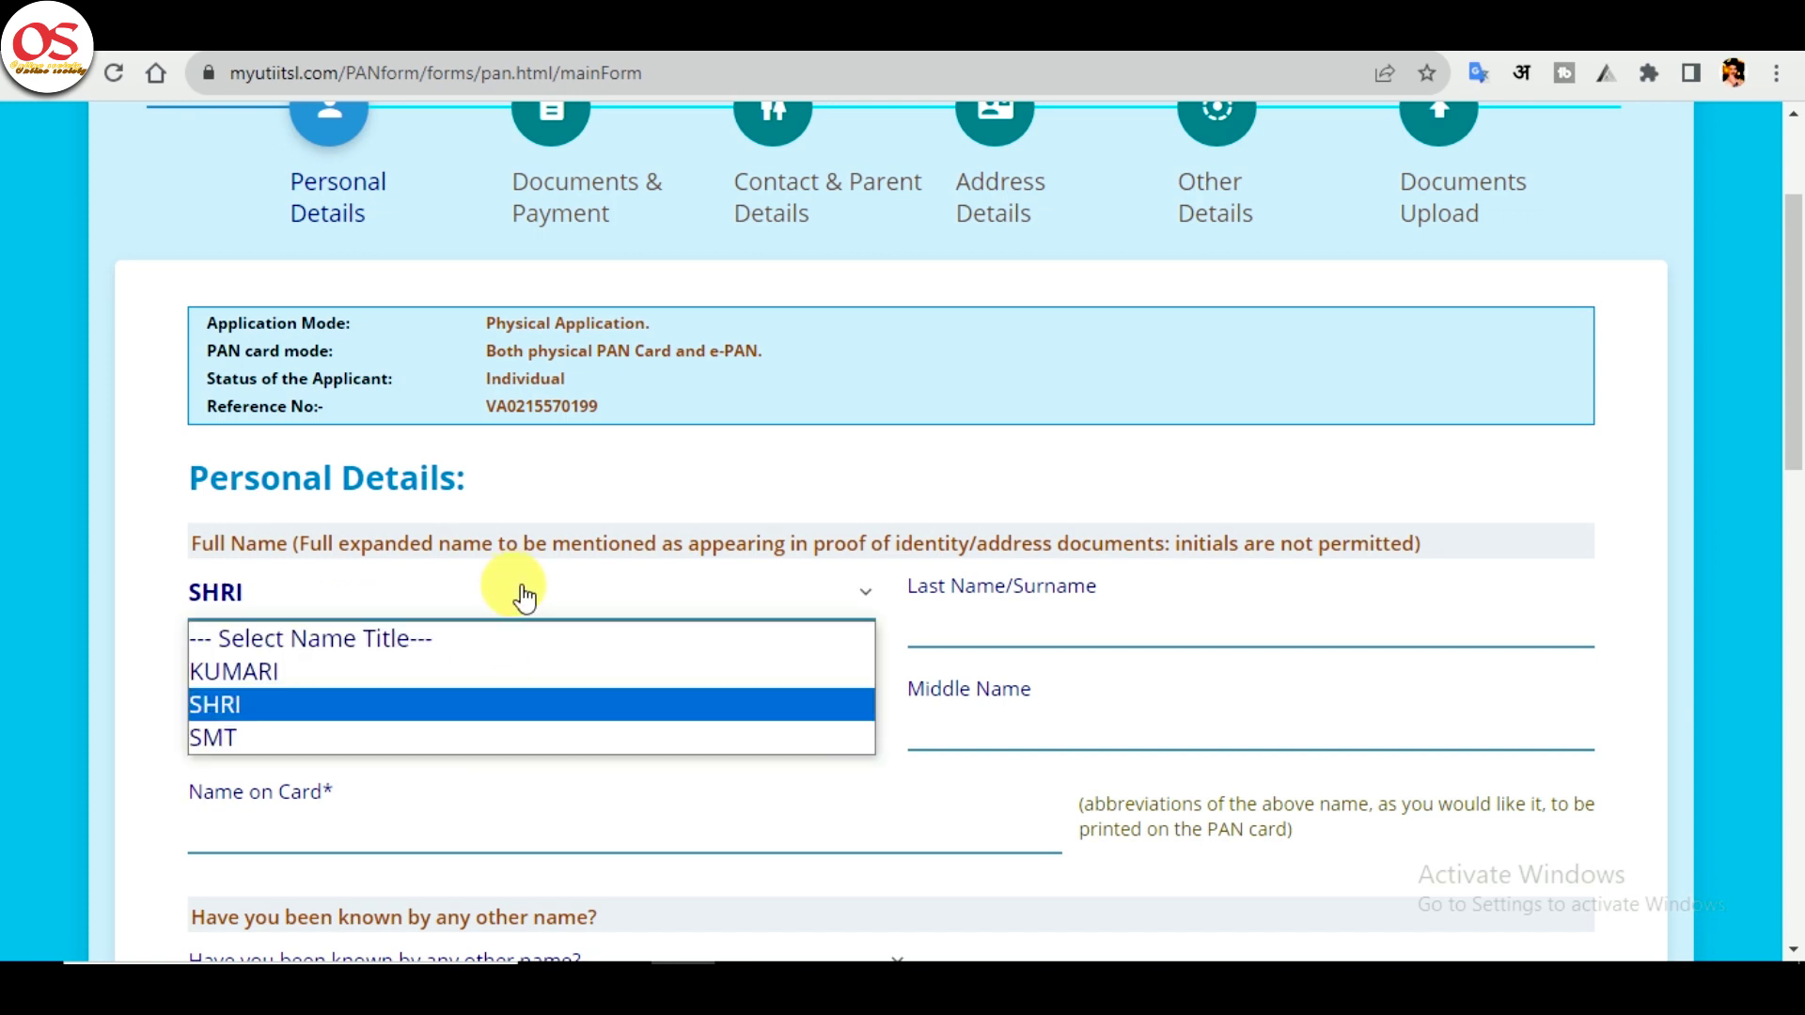
{"action": "left_click", "coordinate": [442, 737]}
- Enter the applicant's surname and tab through to Name on Card
{"action": "left_click", "coordinate": [1090, 627]}
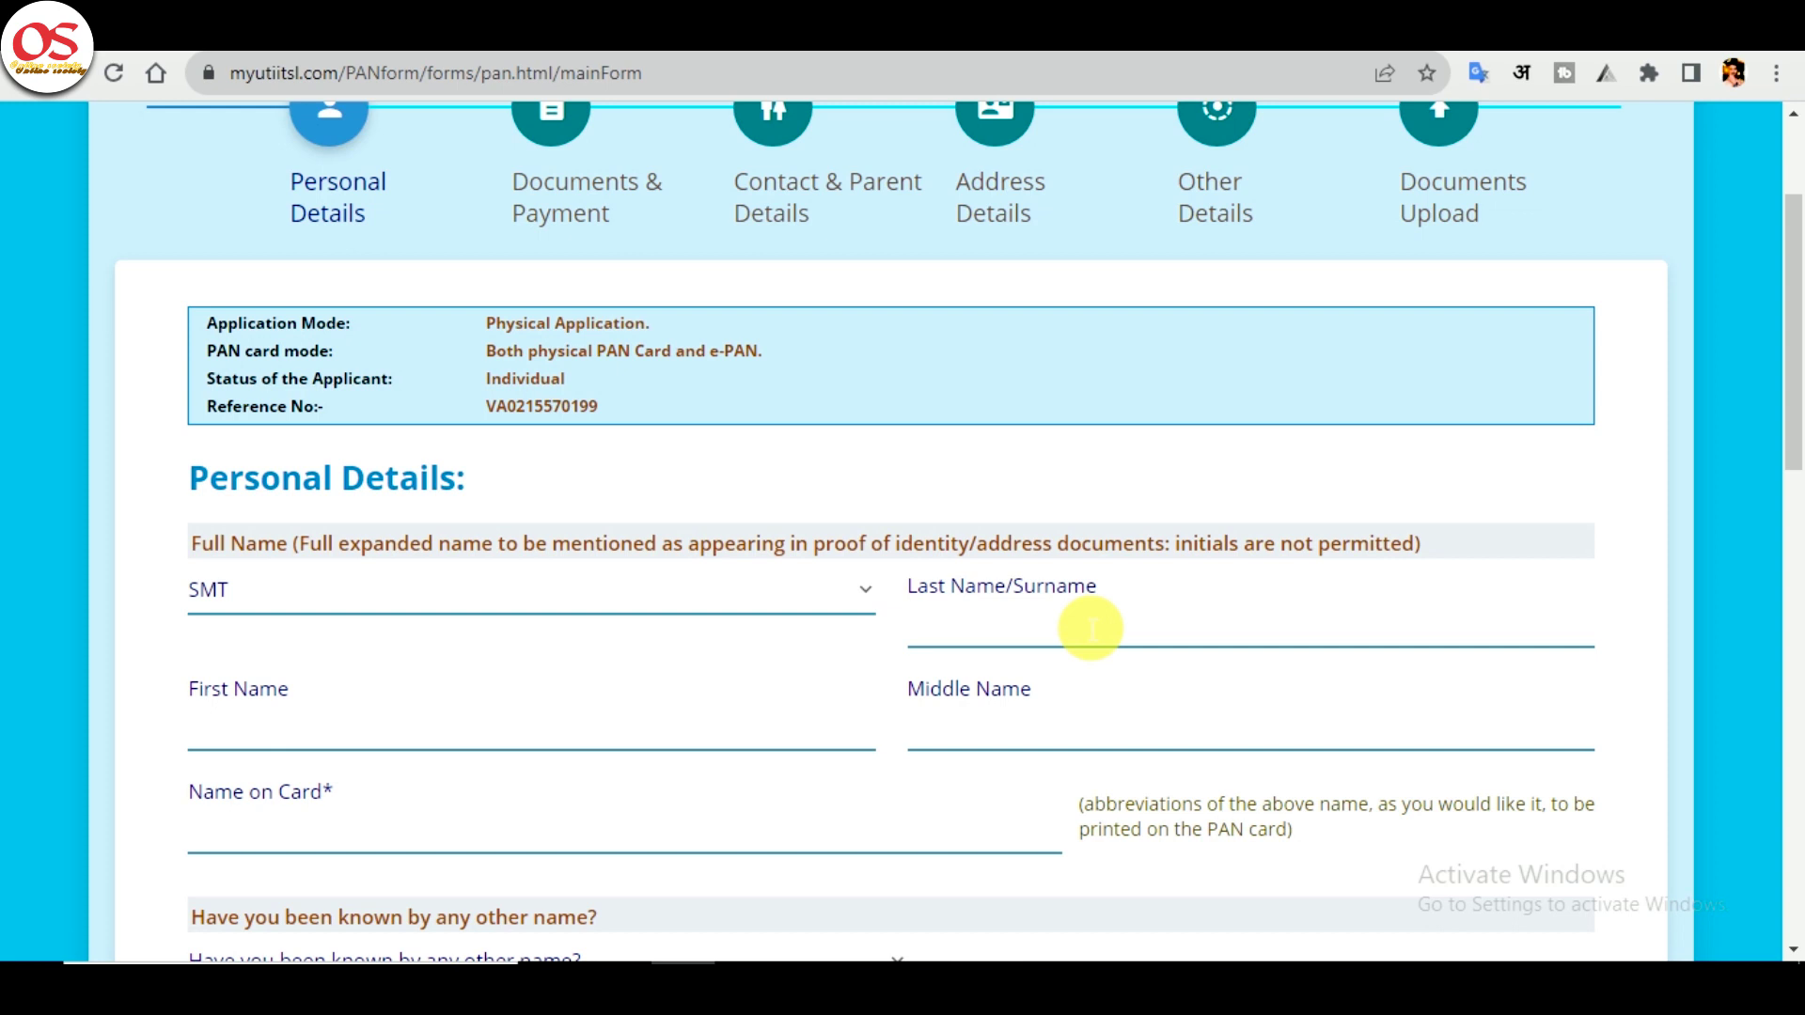
{"action": "type", "text": "MLA"}
{"action": "key", "text": "Tab"}
{"action": "key", "text": "Tab"}
{"action": "key", "text": "Tab"}
{"action": "scroll", "coordinate": [1019, 627], "scroll_direction": "down", "scroll_amount": 4}
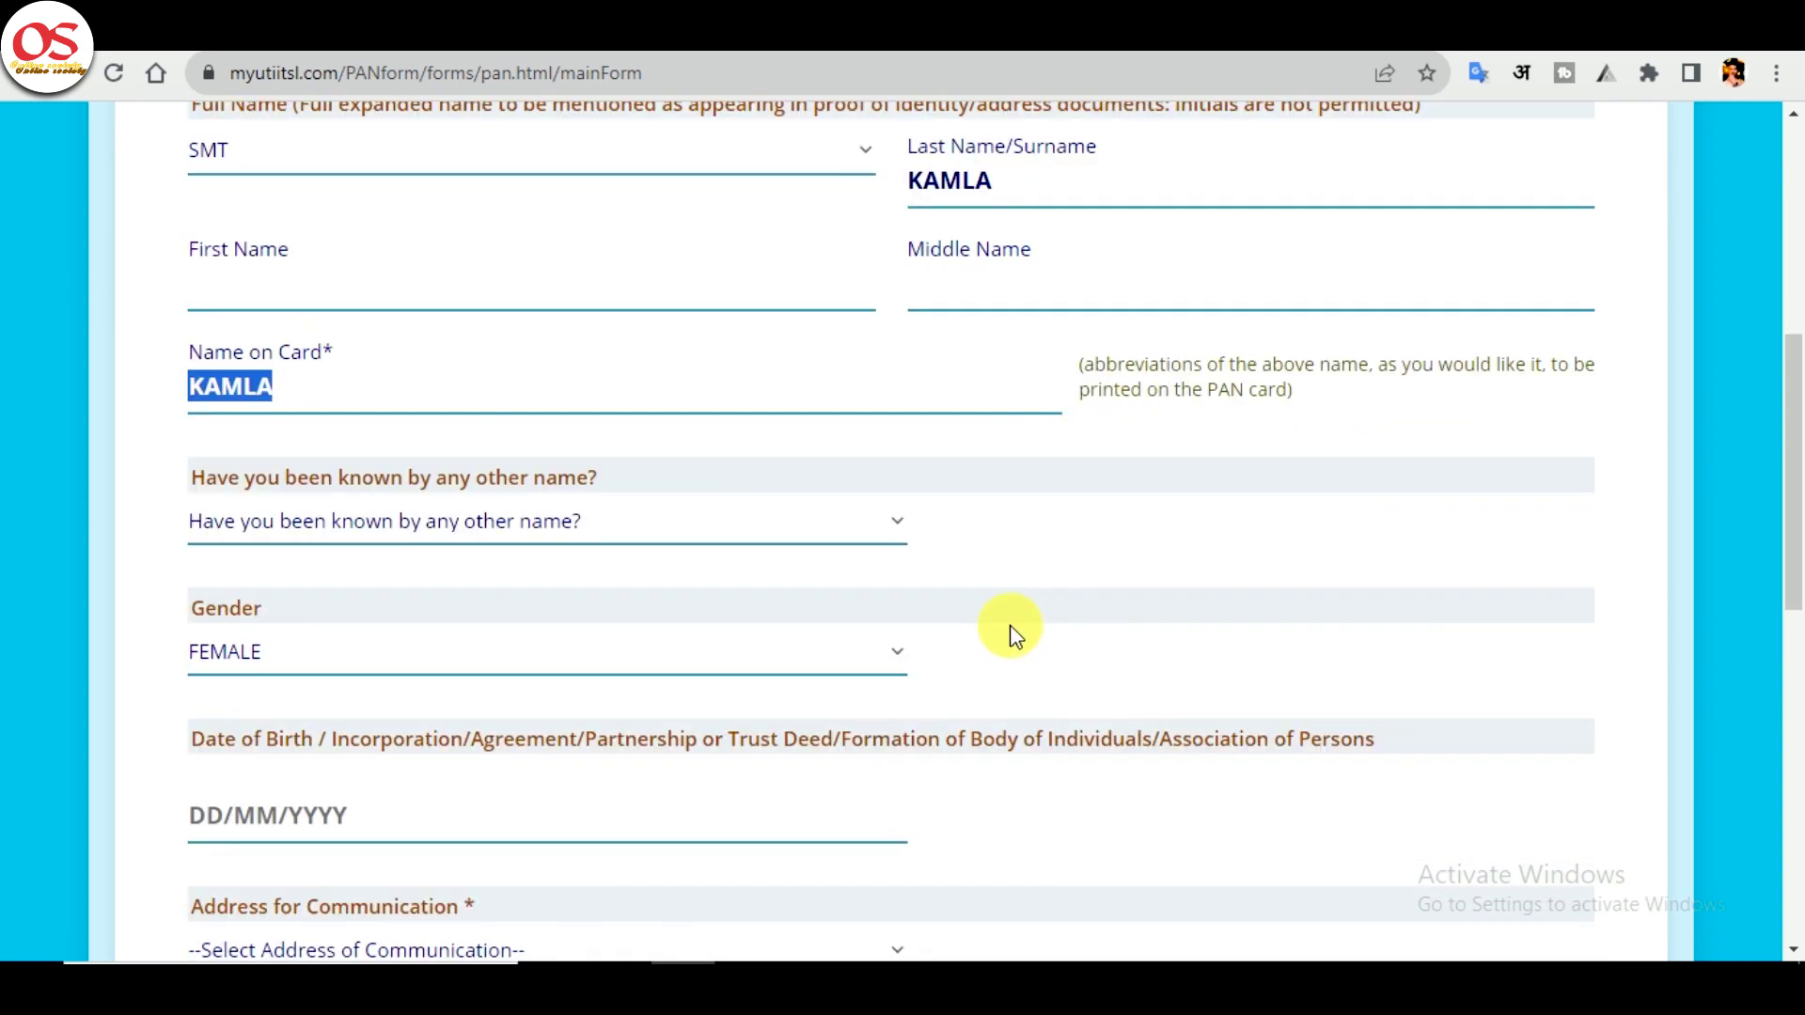
{"action": "key", "text": "Tab"}
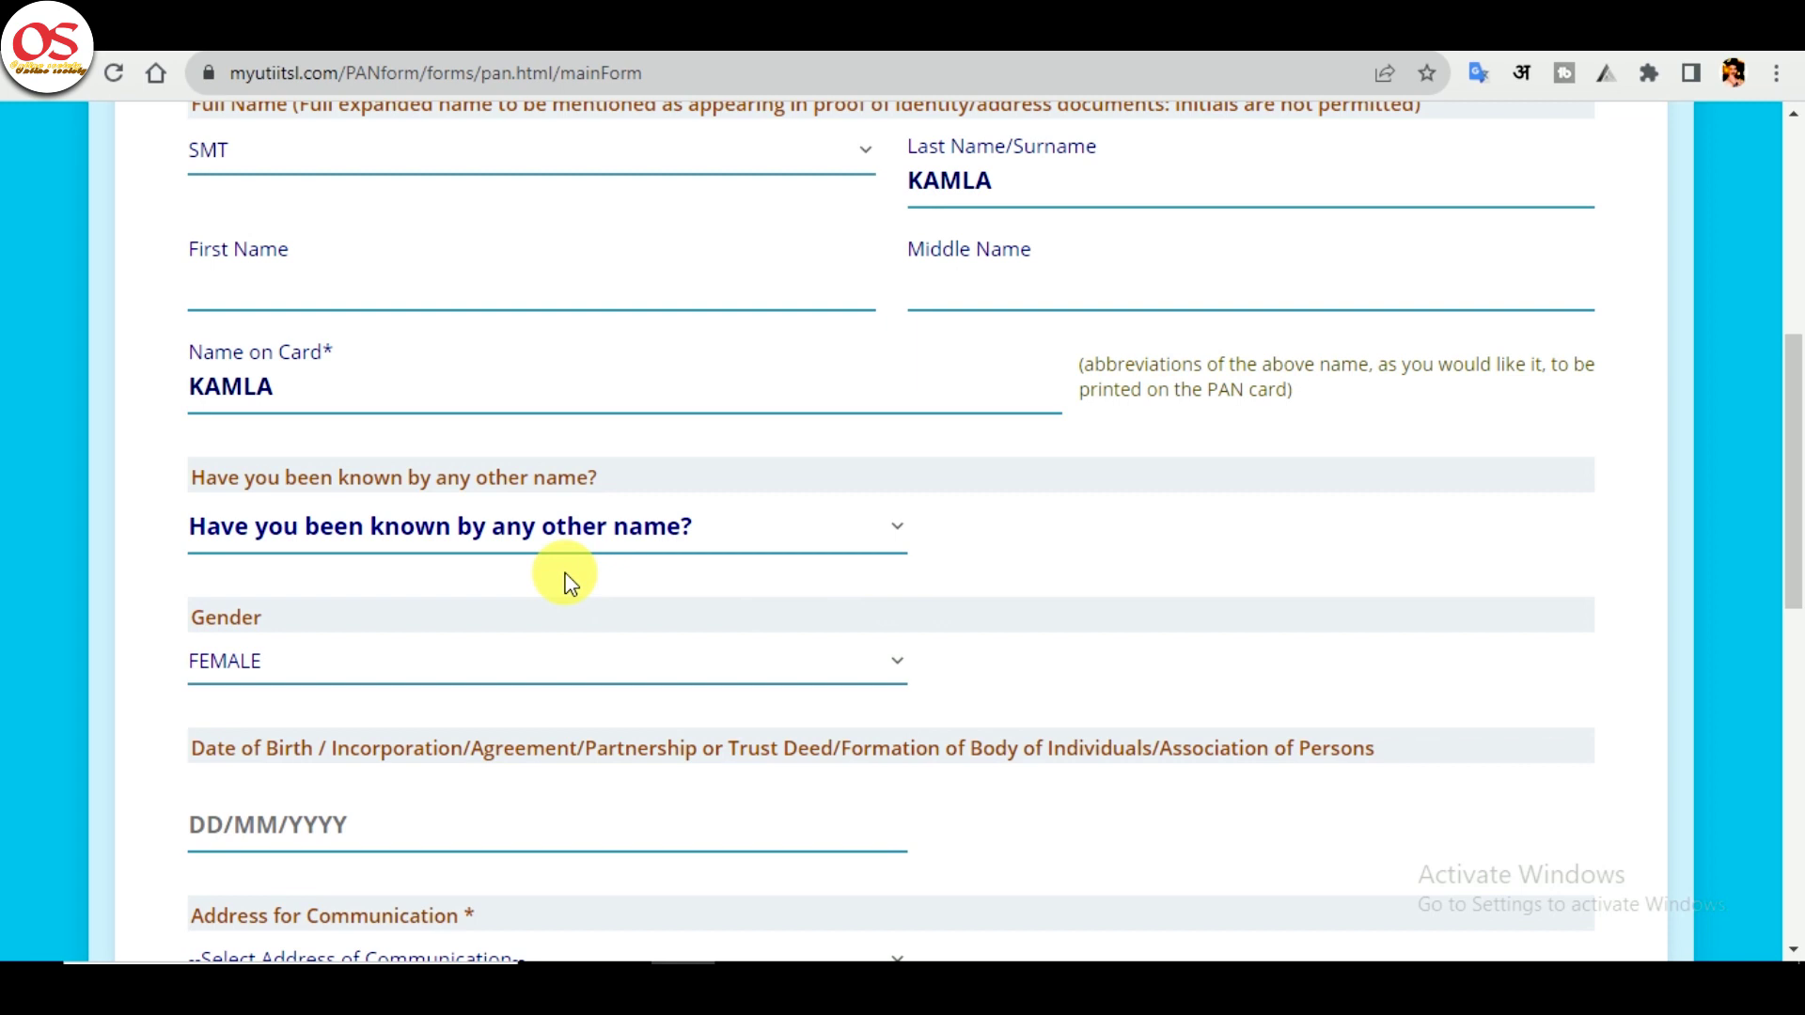
{"action": "left_click", "coordinate": [524, 534]}
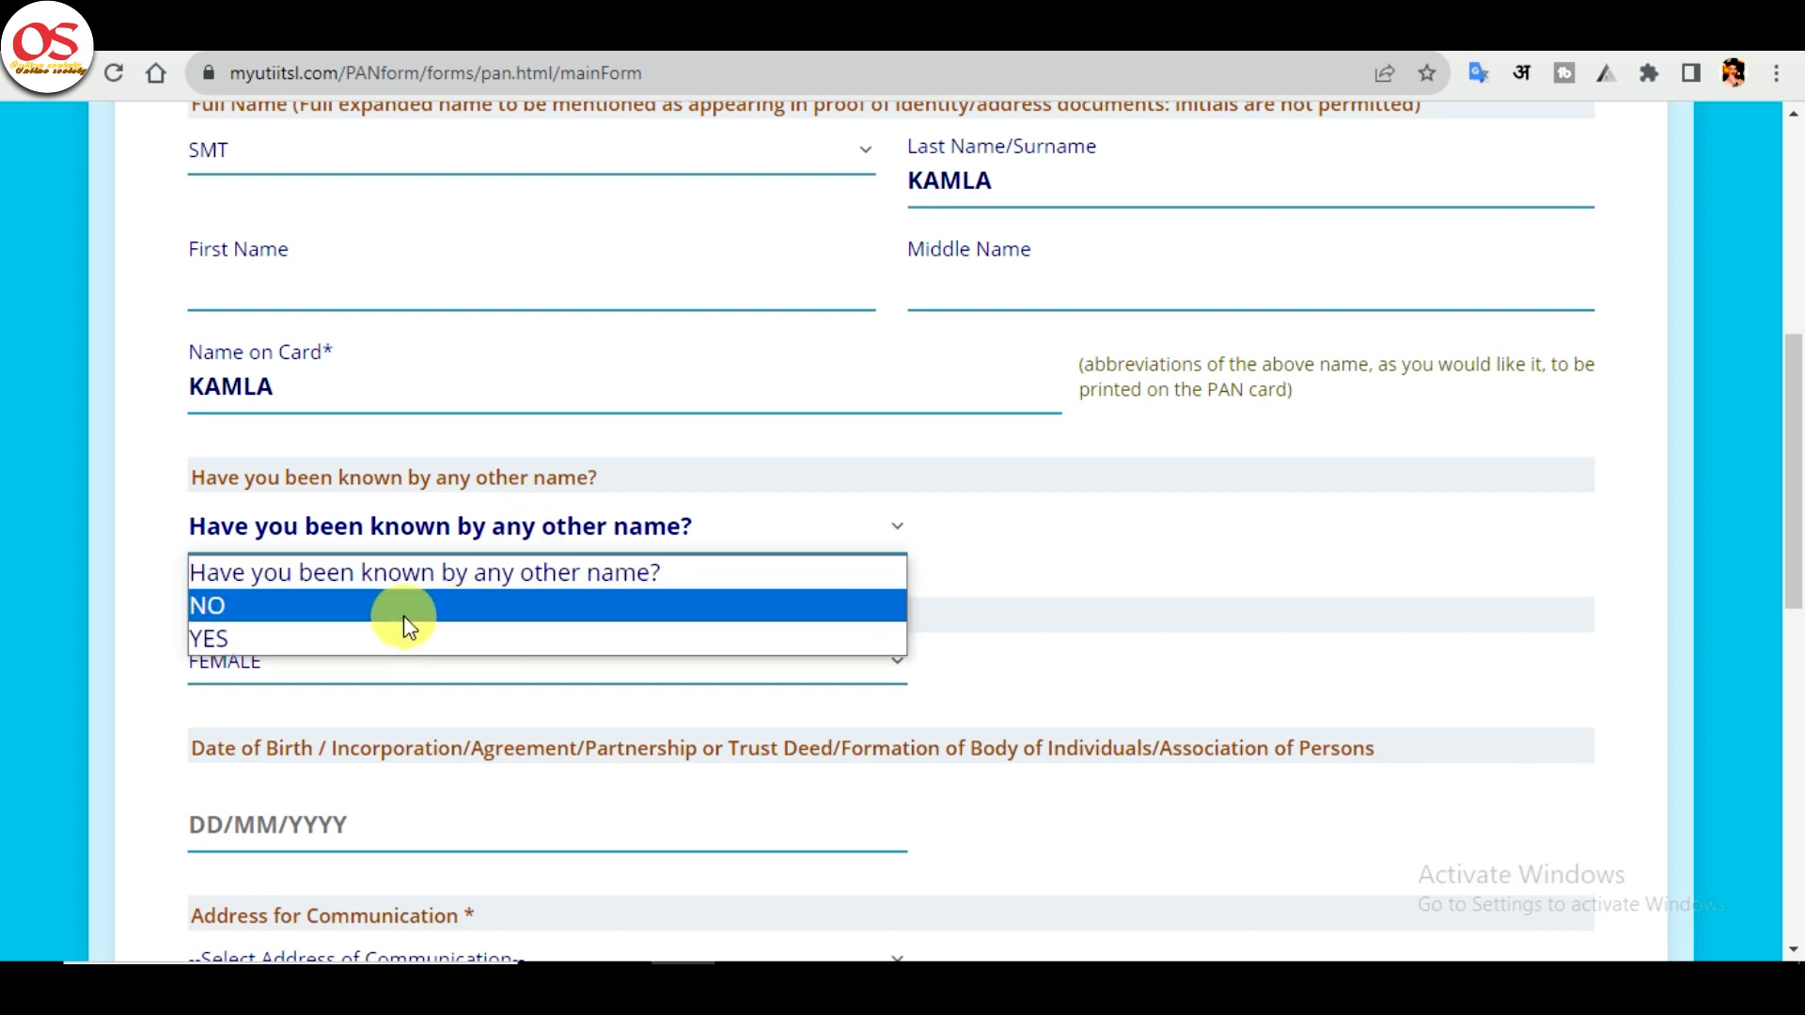
{"action": "left_click", "coordinate": [399, 606]}
{"action": "left_click", "coordinate": [344, 661]}
{"action": "left_click", "coordinate": [334, 666]}
{"action": "scroll", "coordinate": [354, 624], "scroll_direction": "down", "scroll_amount": 2}
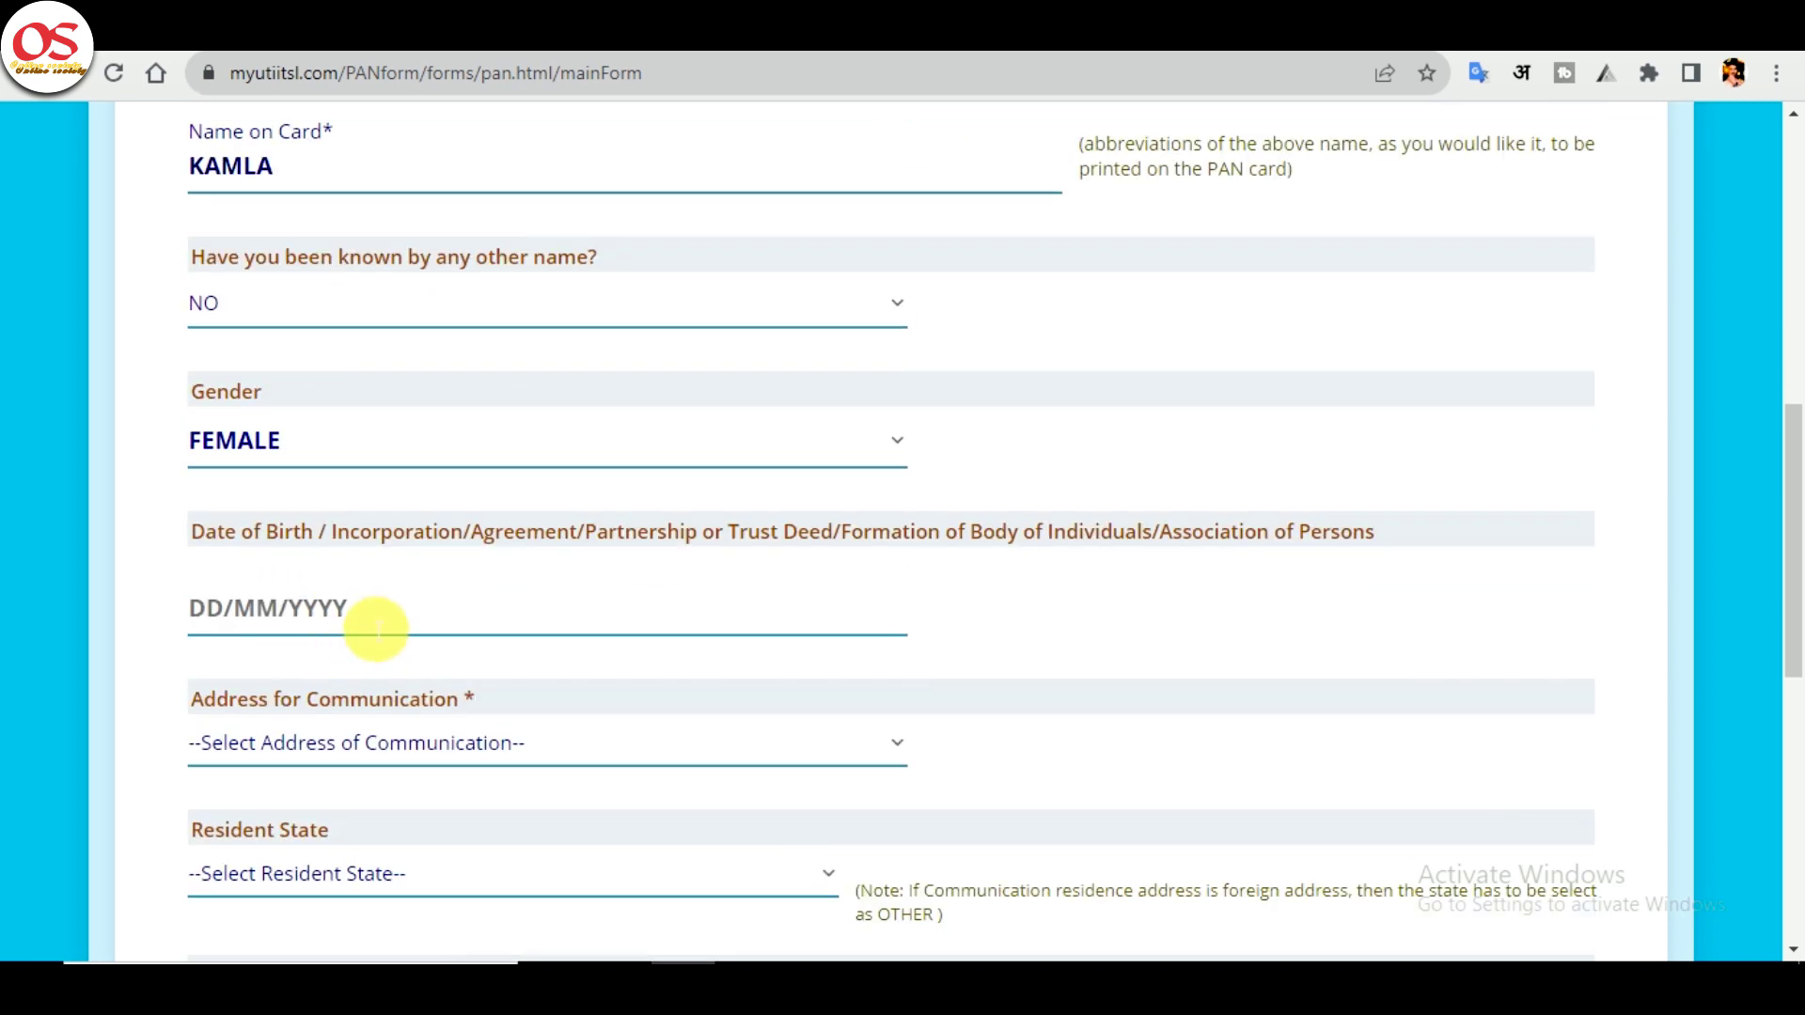
{"action": "left_click", "coordinate": [855, 625]}
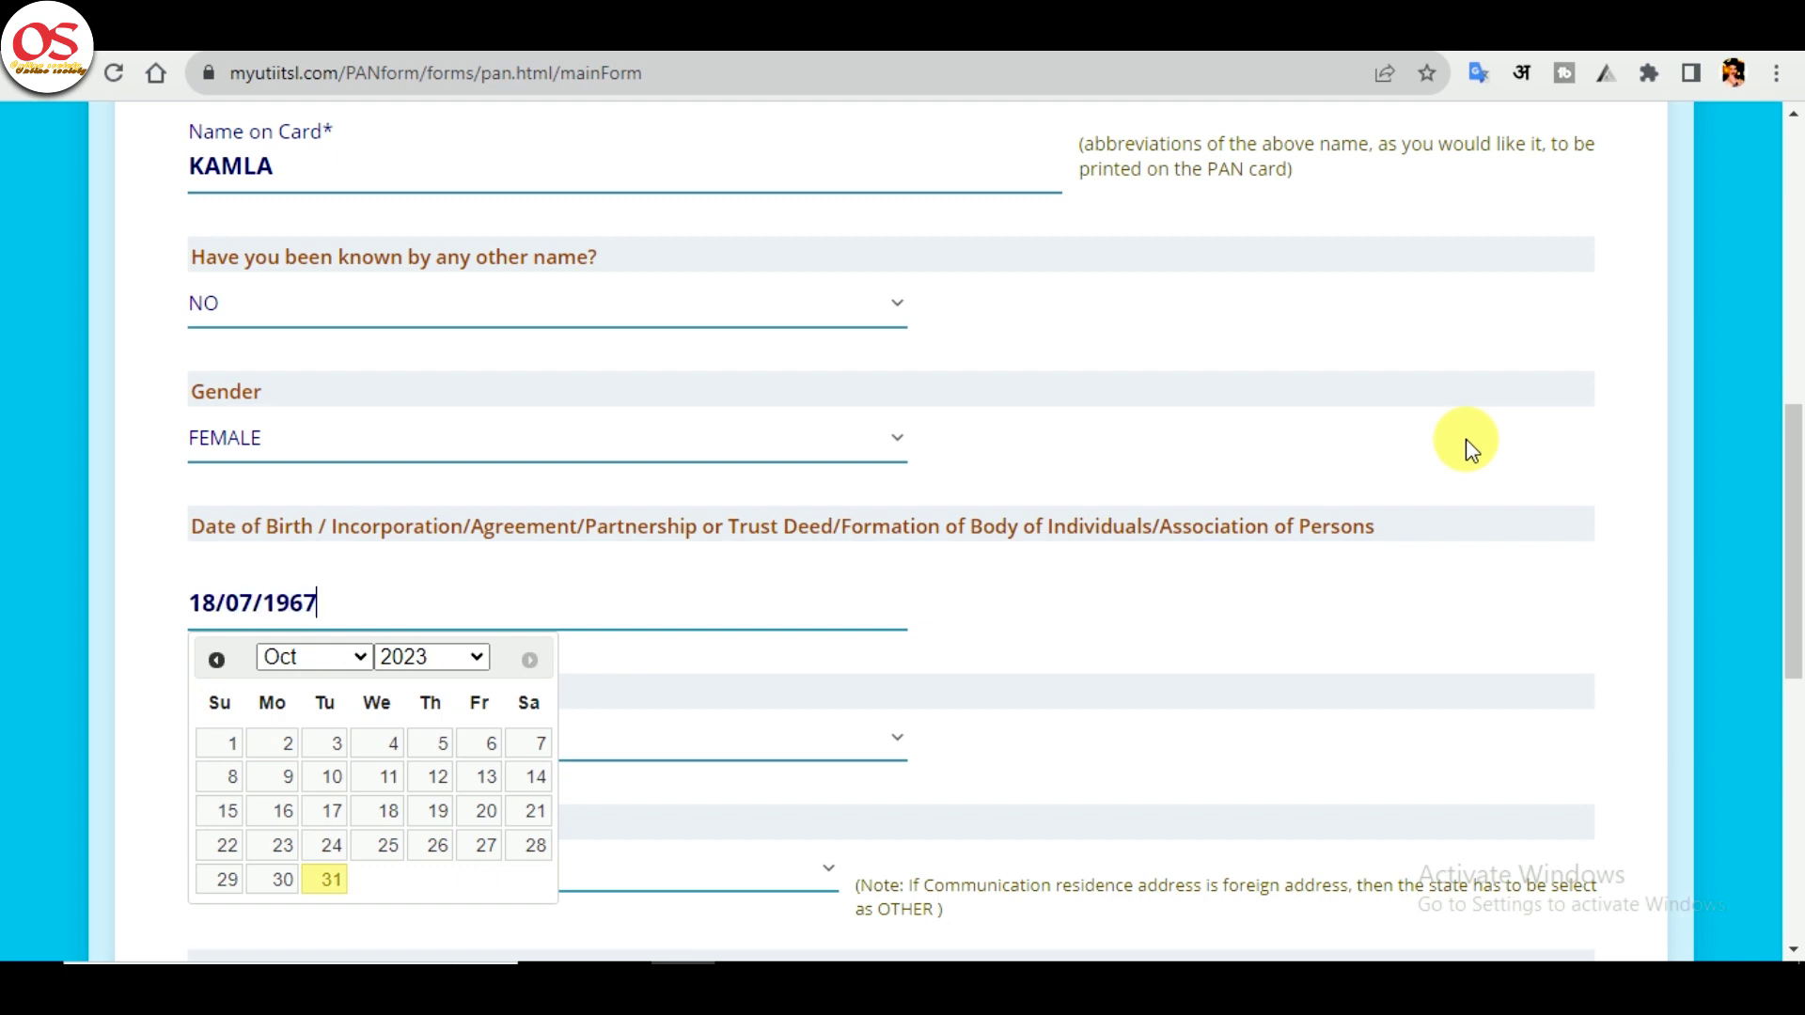
{"action": "left_click", "coordinate": [1471, 450]}
- Set the communication address to RESIDENCE and the resident state to UTTAR PRADESH
{"action": "scroll", "coordinate": [1175, 470], "scroll_direction": "down", "scroll_amount": 2}
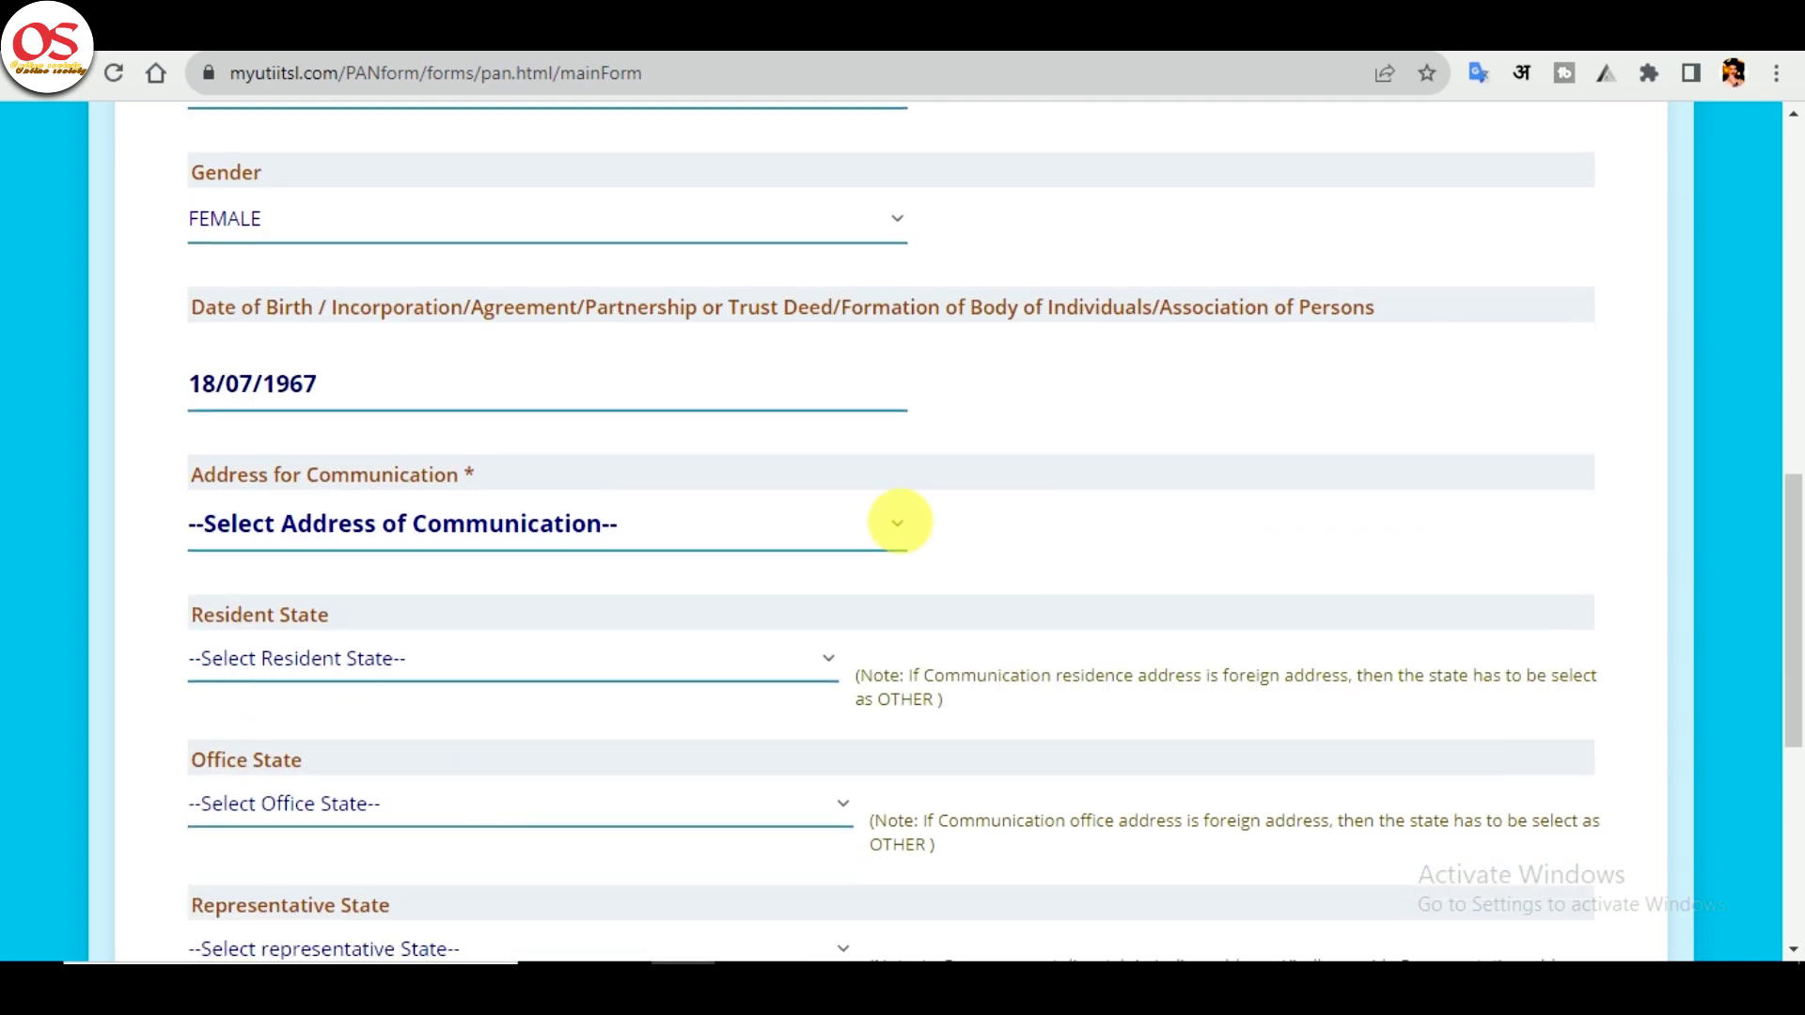
{"action": "left_click", "coordinate": [620, 531]}
{"action": "scroll", "coordinate": [625, 536], "scroll_direction": "up", "scroll_amount": 5}
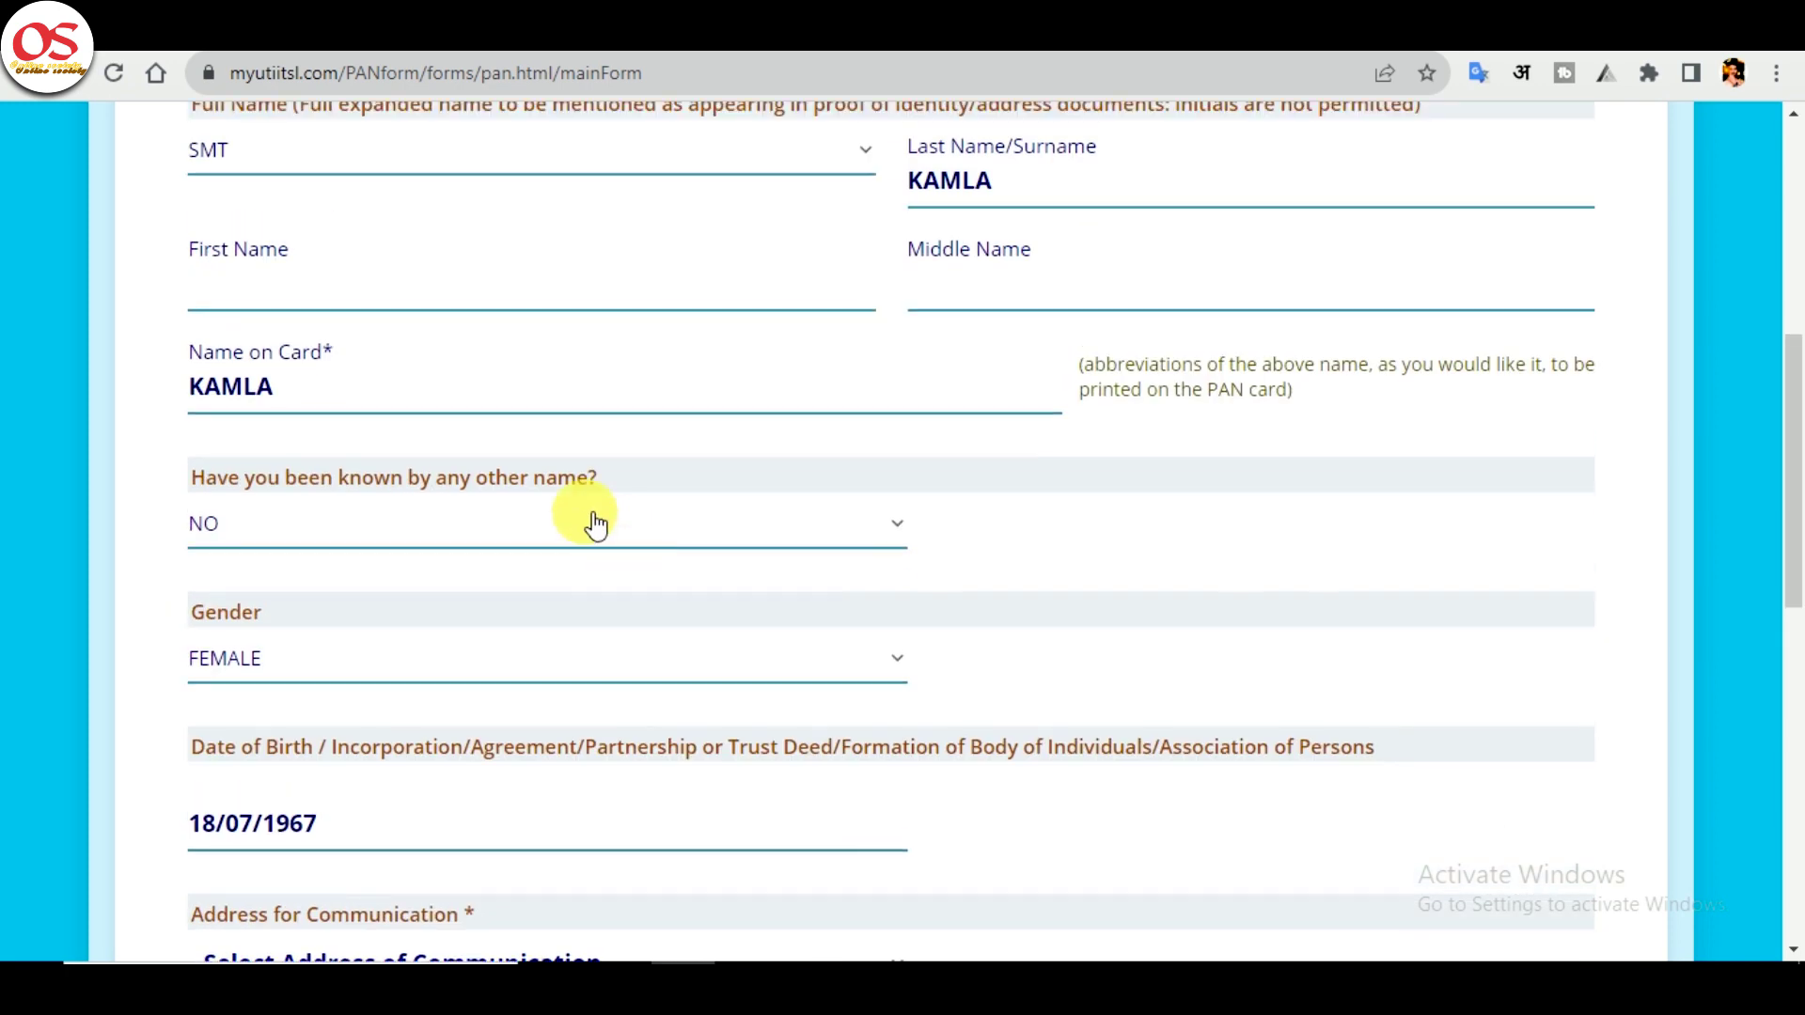
{"action": "scroll", "coordinate": [595, 524], "scroll_direction": "down", "scroll_amount": 5}
{"action": "left_click", "coordinate": [512, 527]}
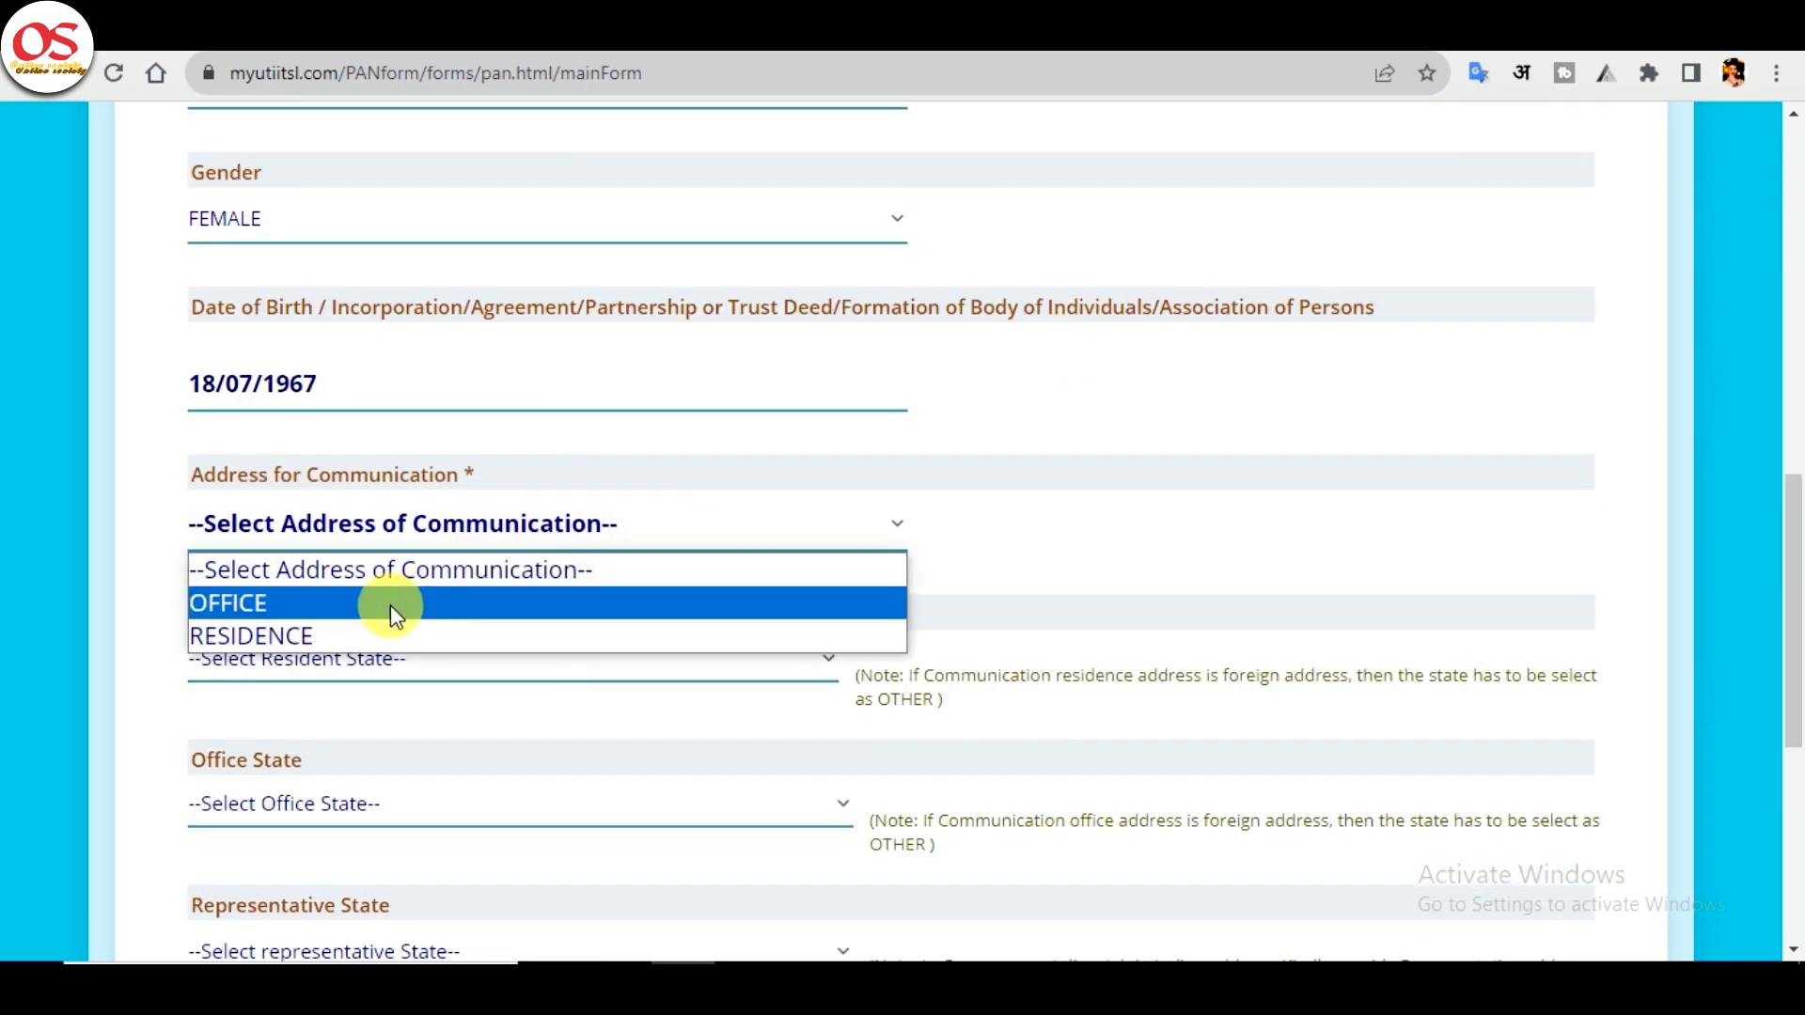
{"action": "left_click", "coordinate": [347, 631]}
{"action": "left_click", "coordinate": [390, 662]}
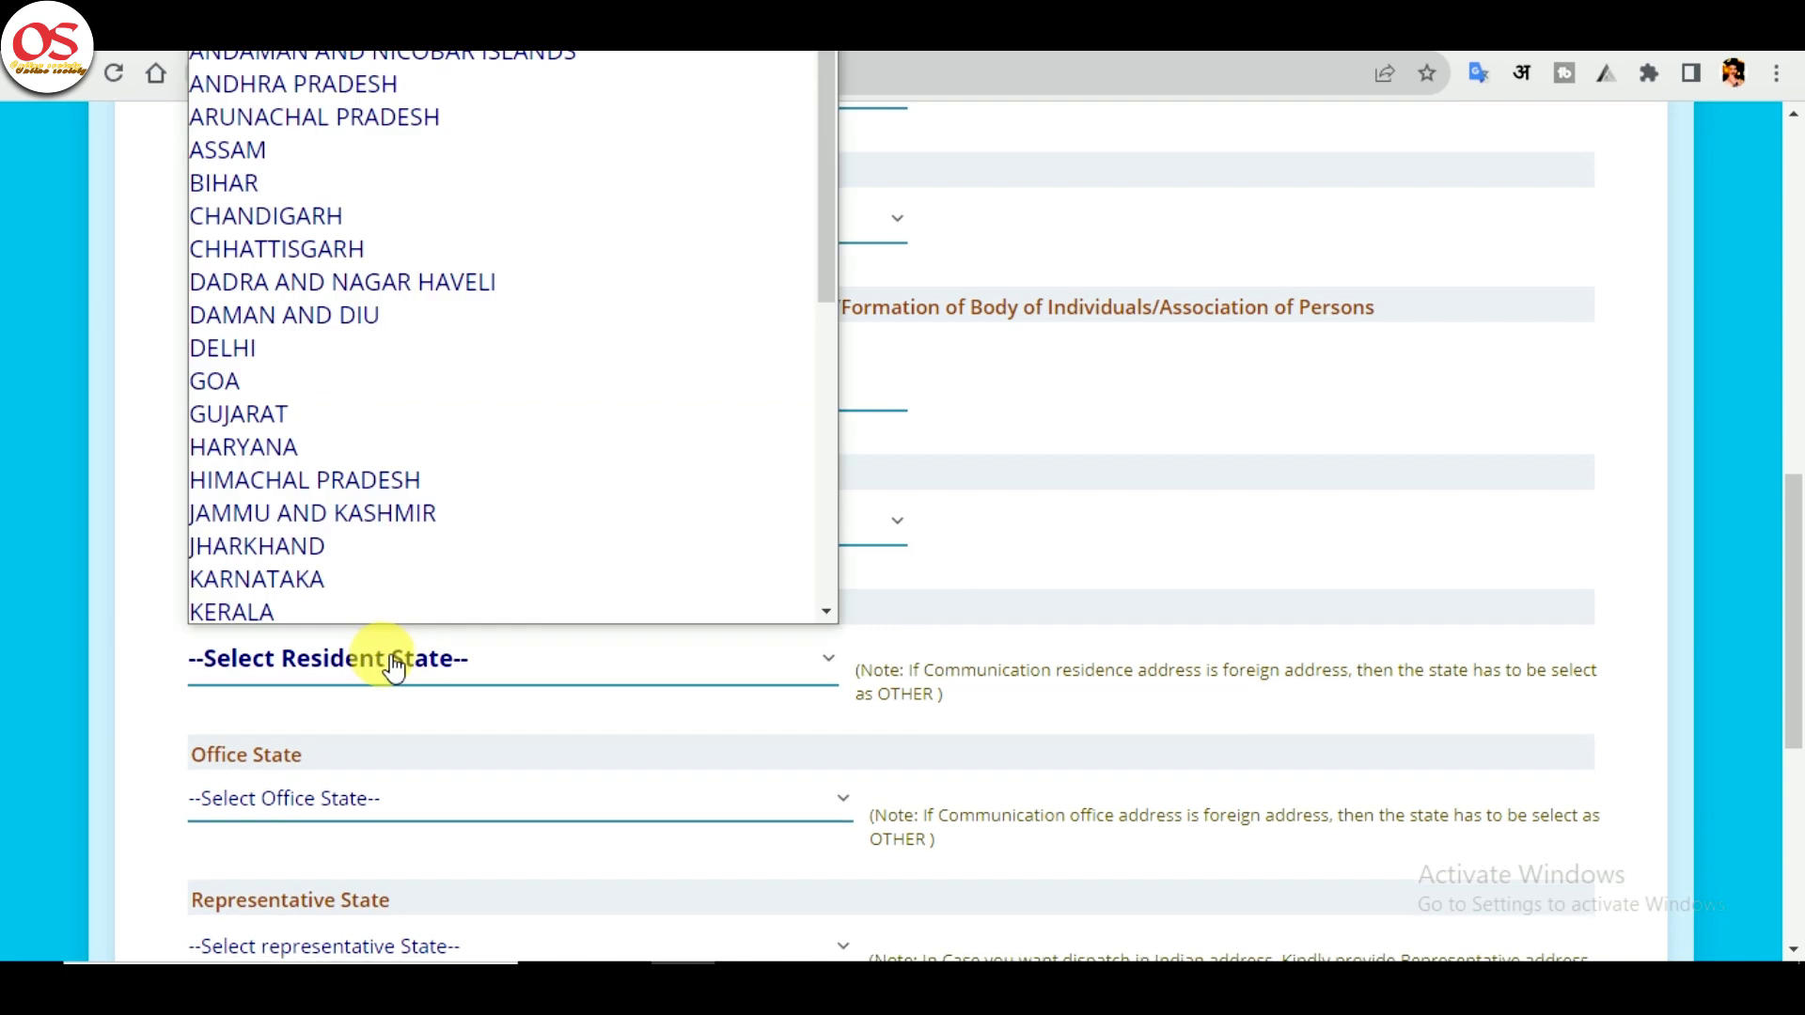
{"action": "key", "text": "u"}
{"action": "key", "text": "Return"}
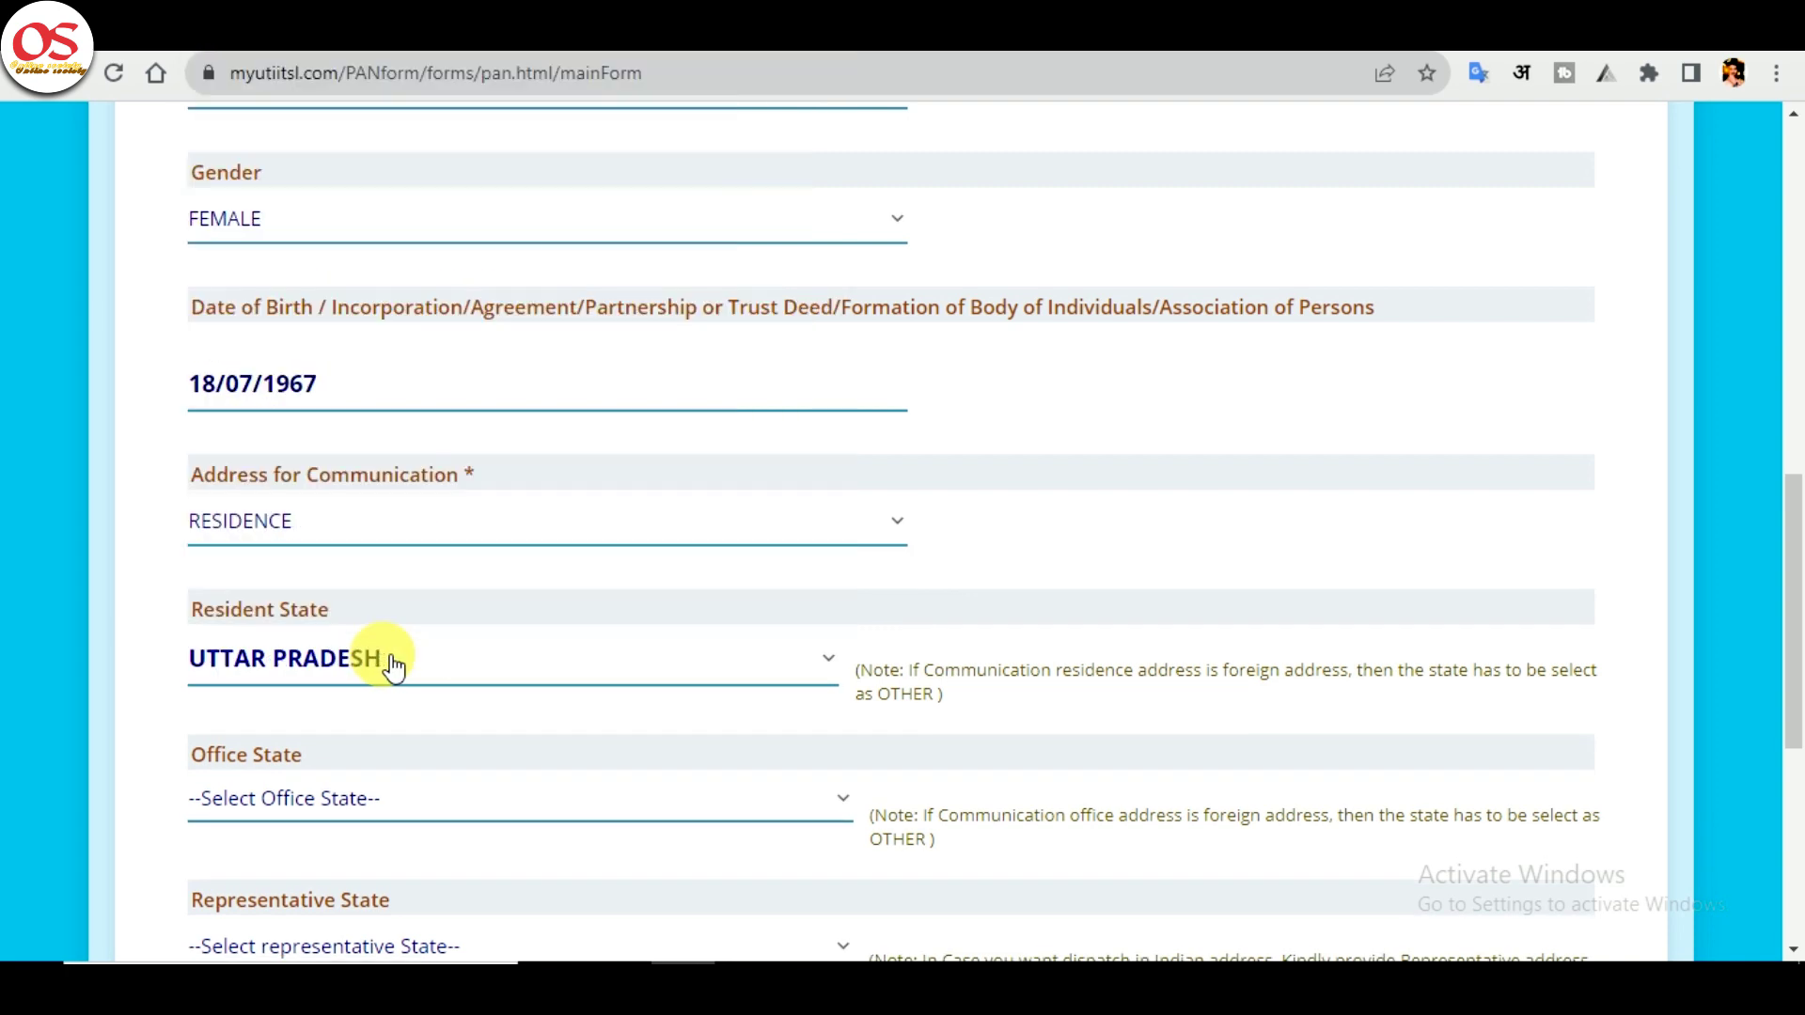
{"action": "scroll", "coordinate": [276, 698], "scroll_direction": "down", "scroll_amount": 5}
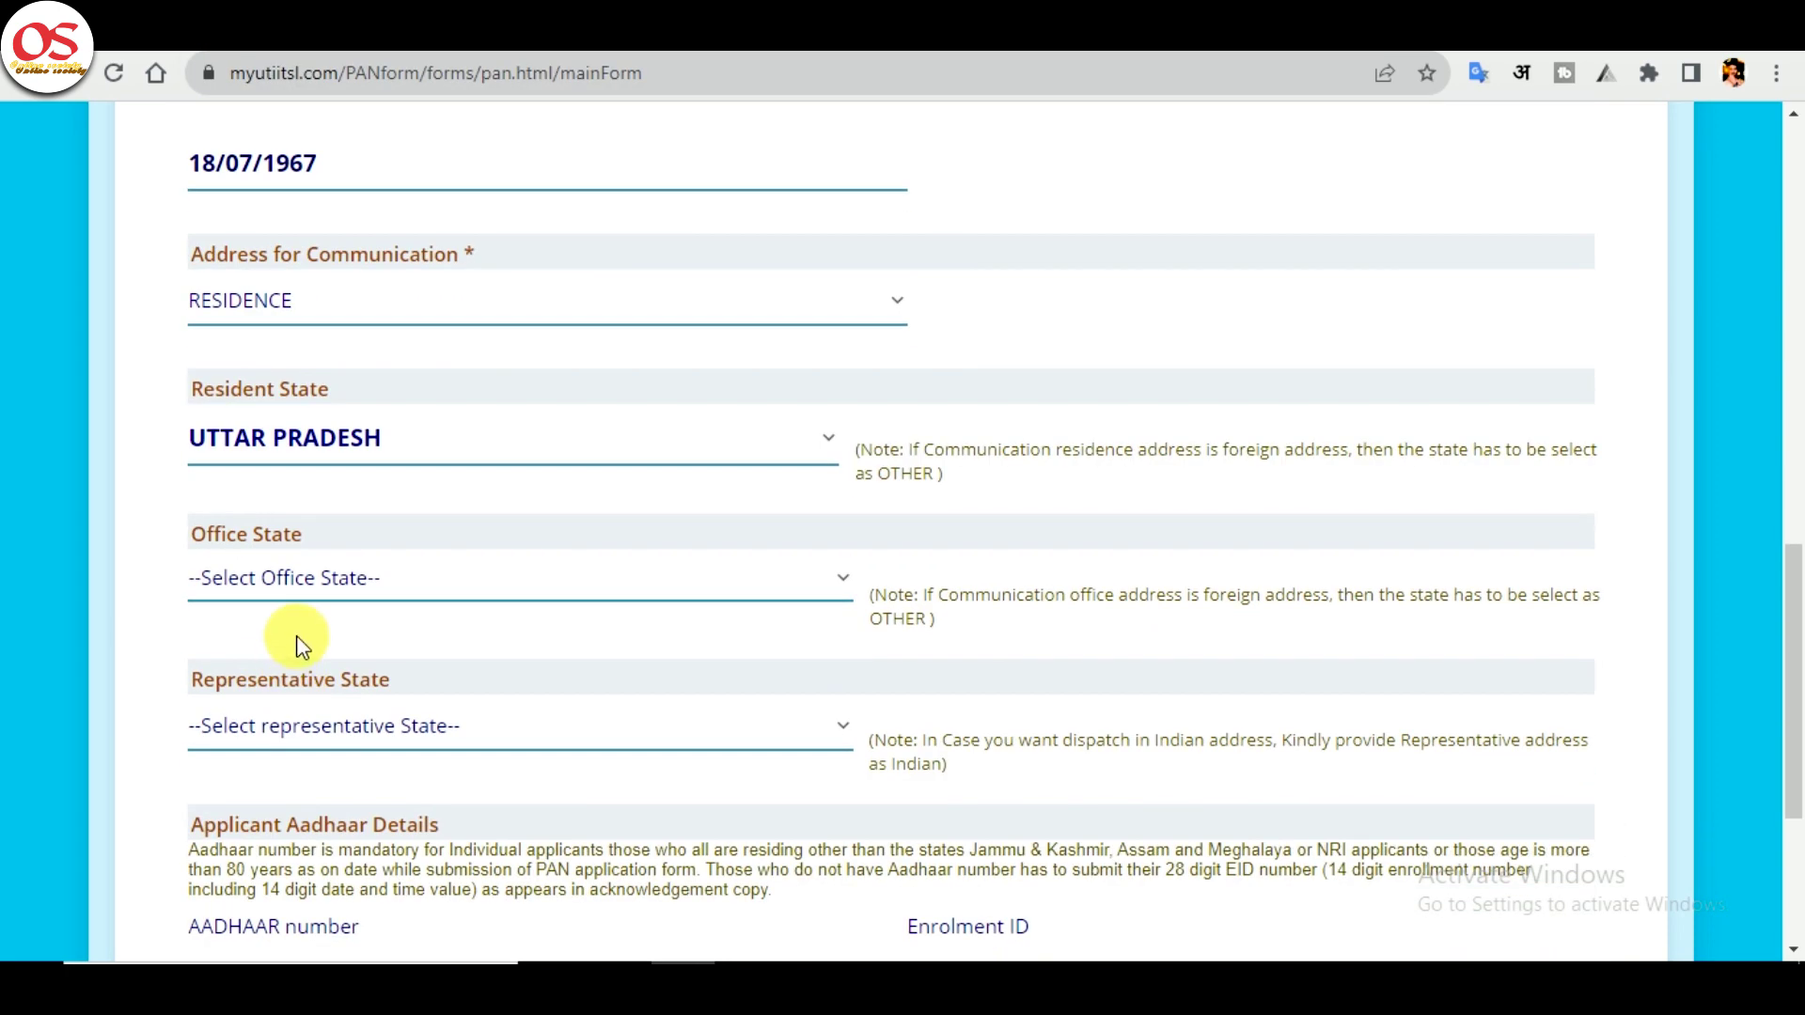
{"action": "left_click", "coordinate": [648, 732]}
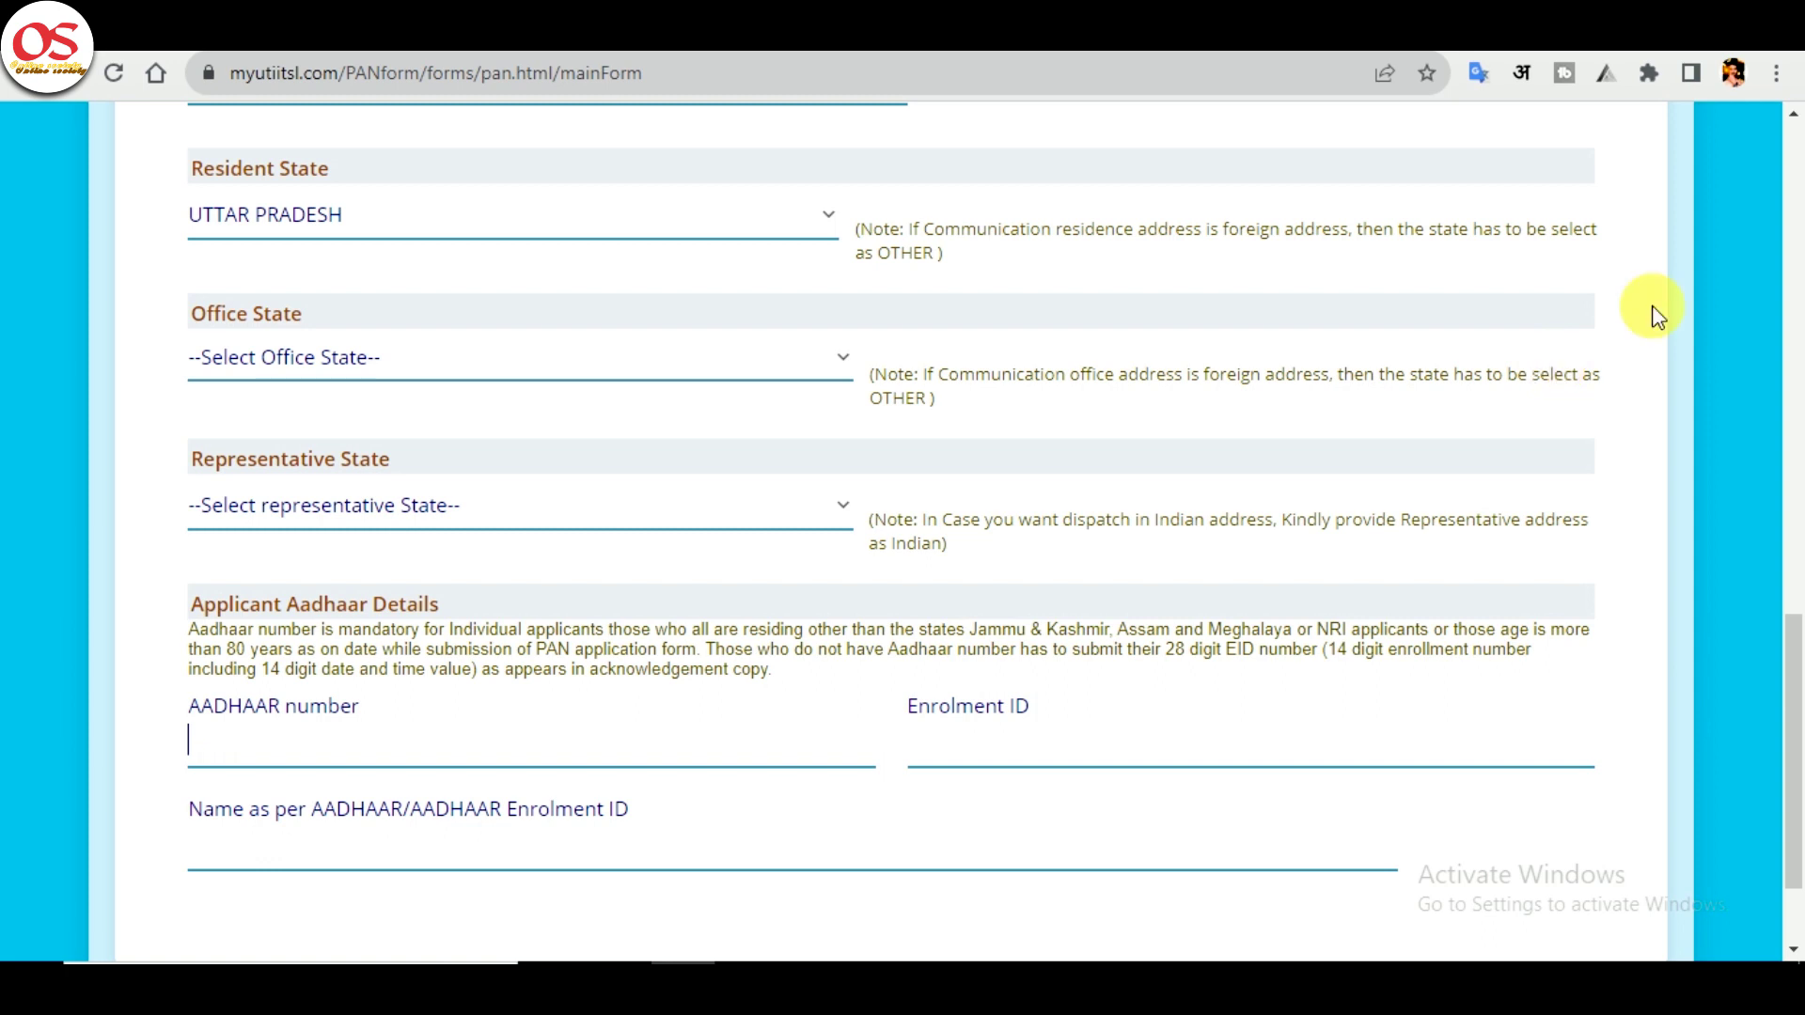
{"action": "scroll", "coordinate": [451, 619], "scroll_direction": "up", "scroll_amount": 7}
{"action": "left_click", "coordinate": [451, 619]}
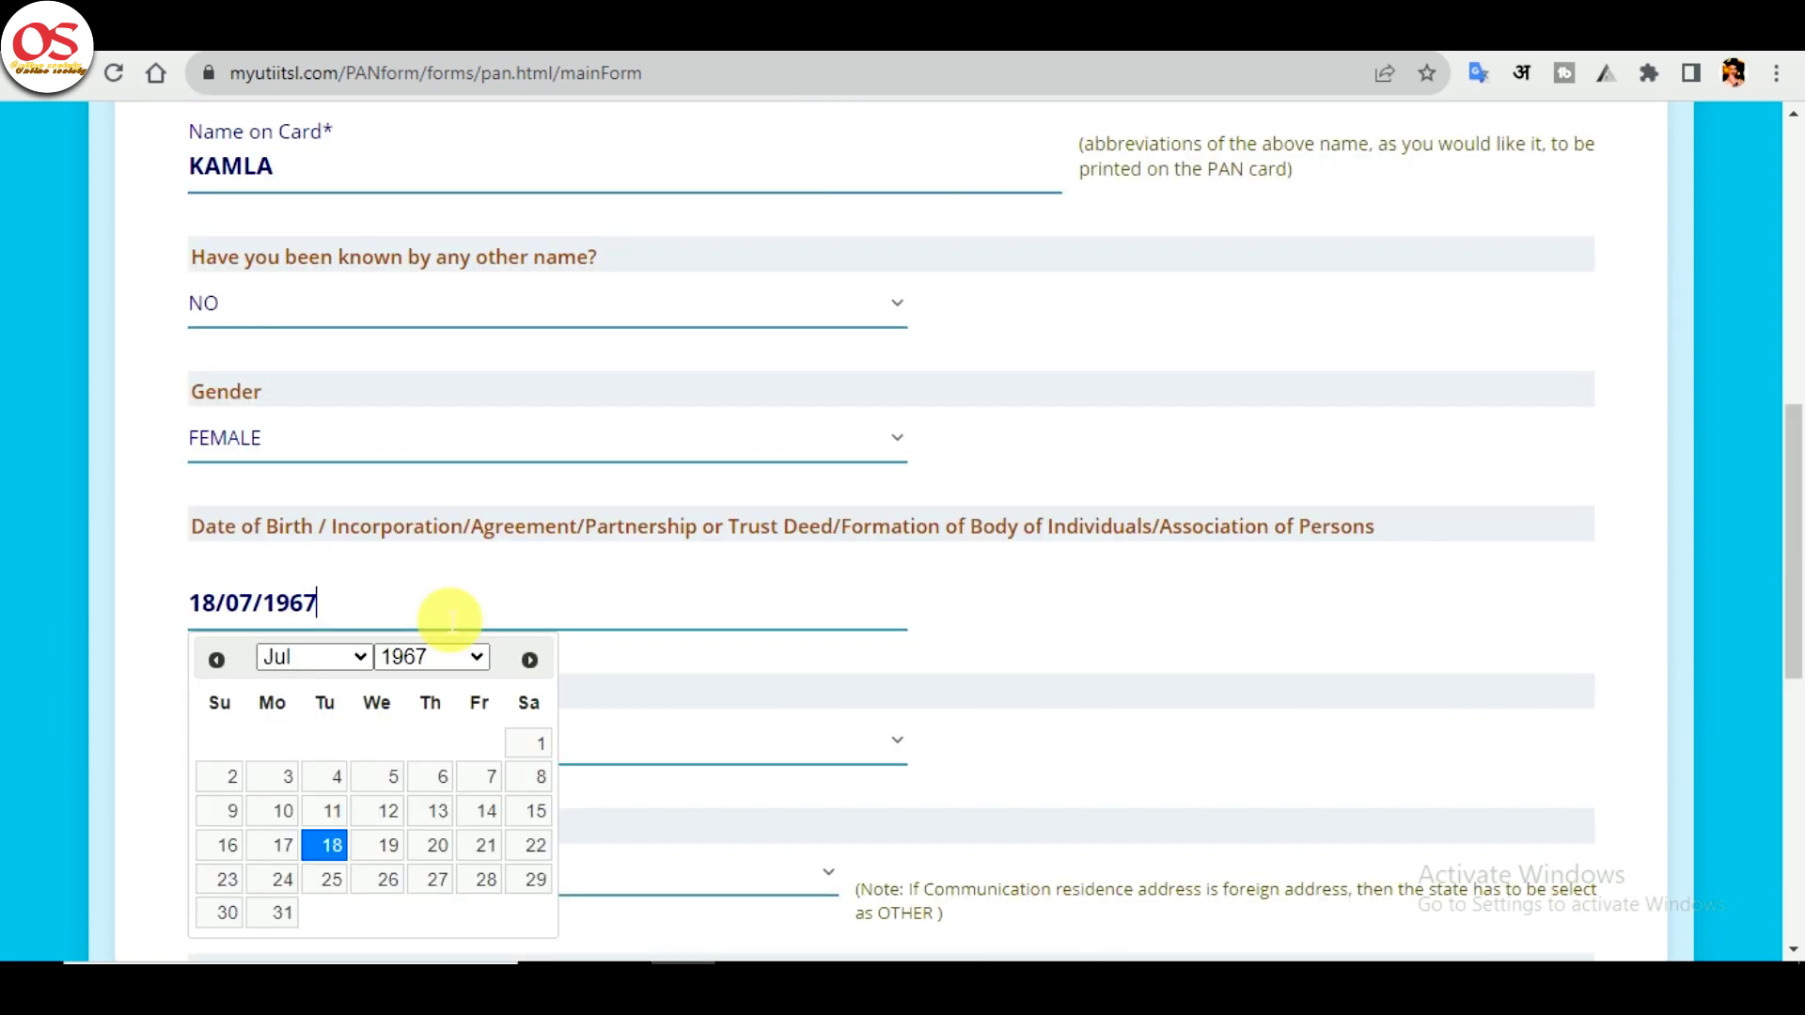
{"action": "type", "text": "18/07/2008"}
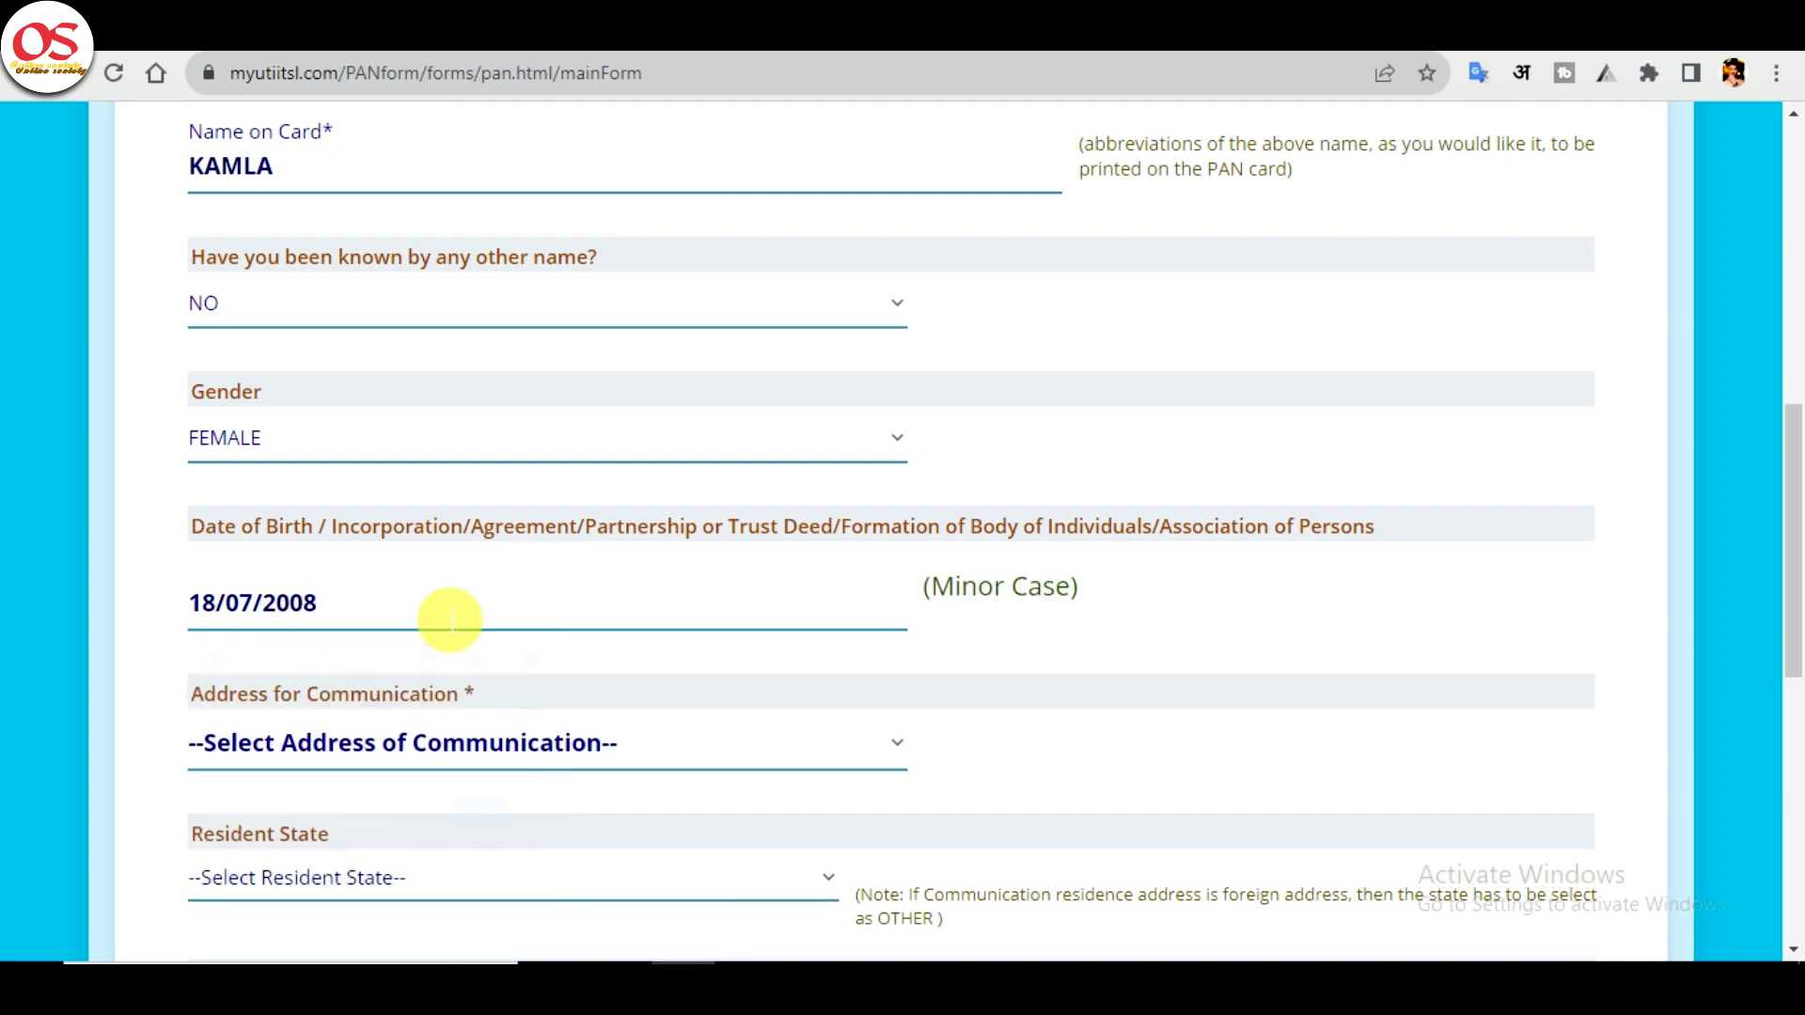
{"action": "left_click_drag", "start_coordinate": [930, 591], "coordinate": [1072, 592]}
{"action": "scroll", "coordinate": [282, 536], "scroll_direction": "down", "scroll_amount": 5}
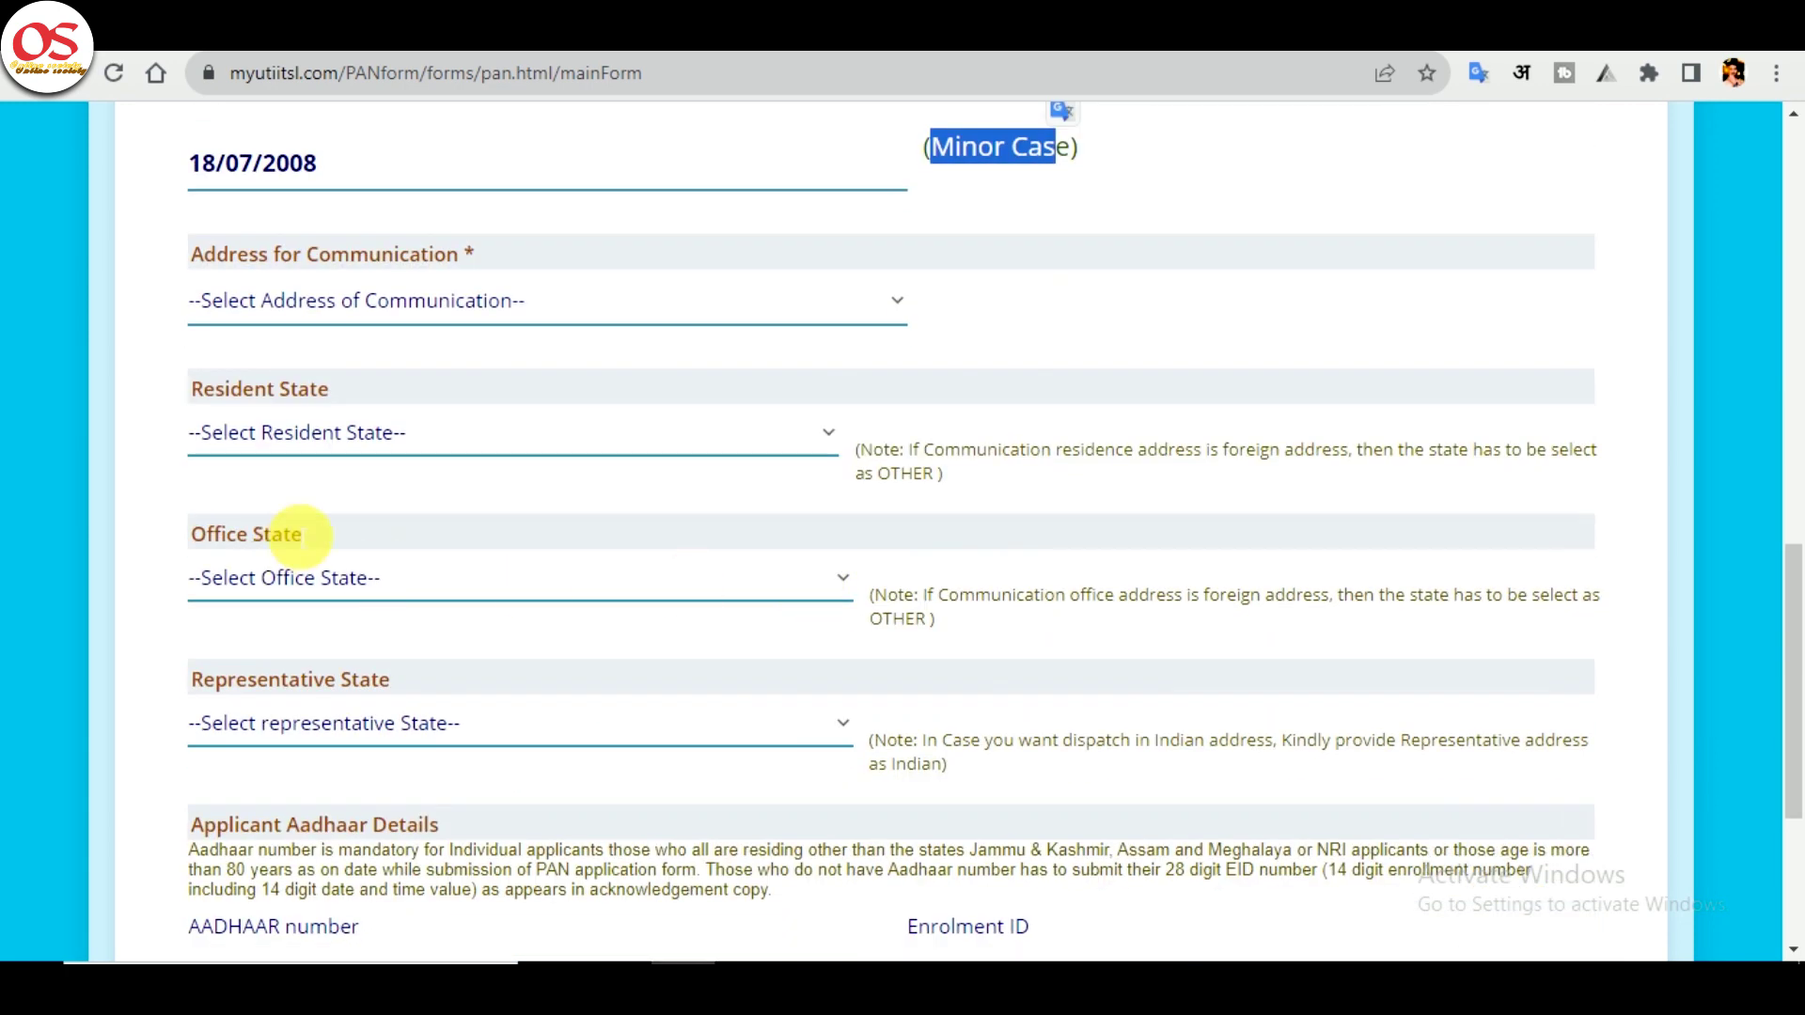
{"action": "left_click", "coordinate": [366, 743]}
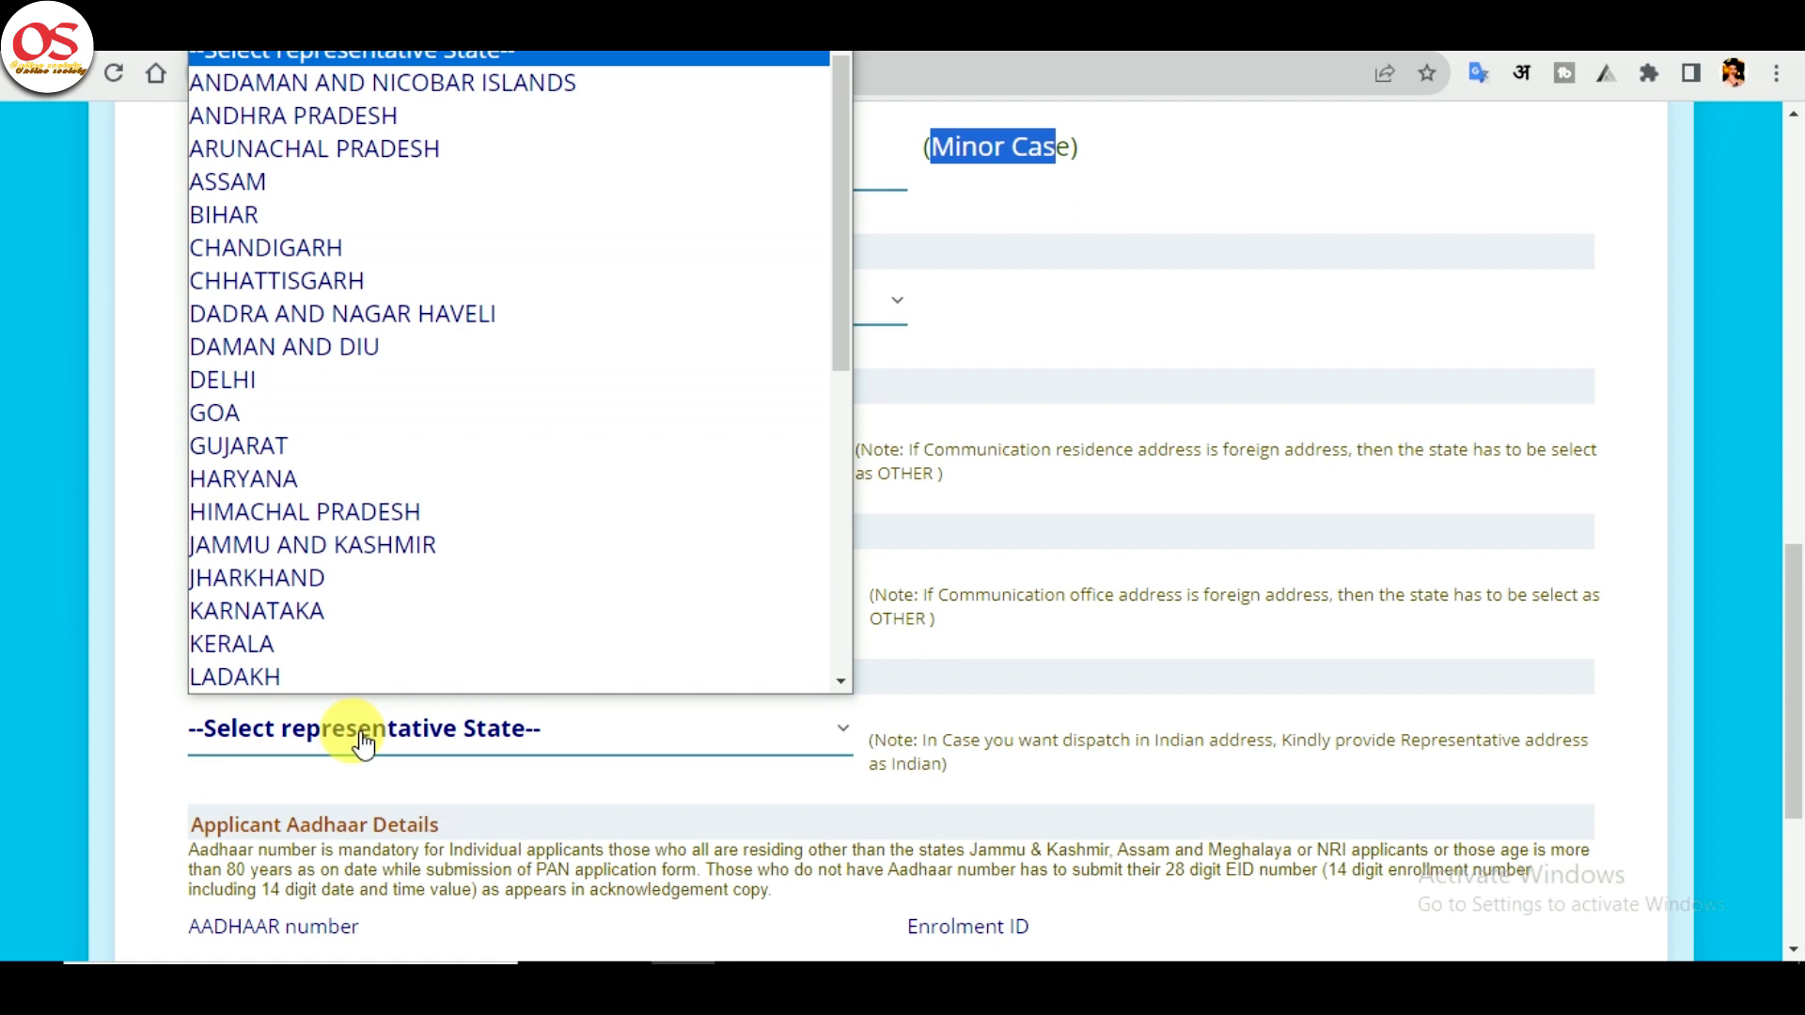
{"action": "left_click", "coordinate": [363, 745]}
{"action": "scroll", "coordinate": [414, 677], "scroll_direction": "up", "scroll_amount": 2}
{"action": "double_click", "coordinate": [277, 386]}
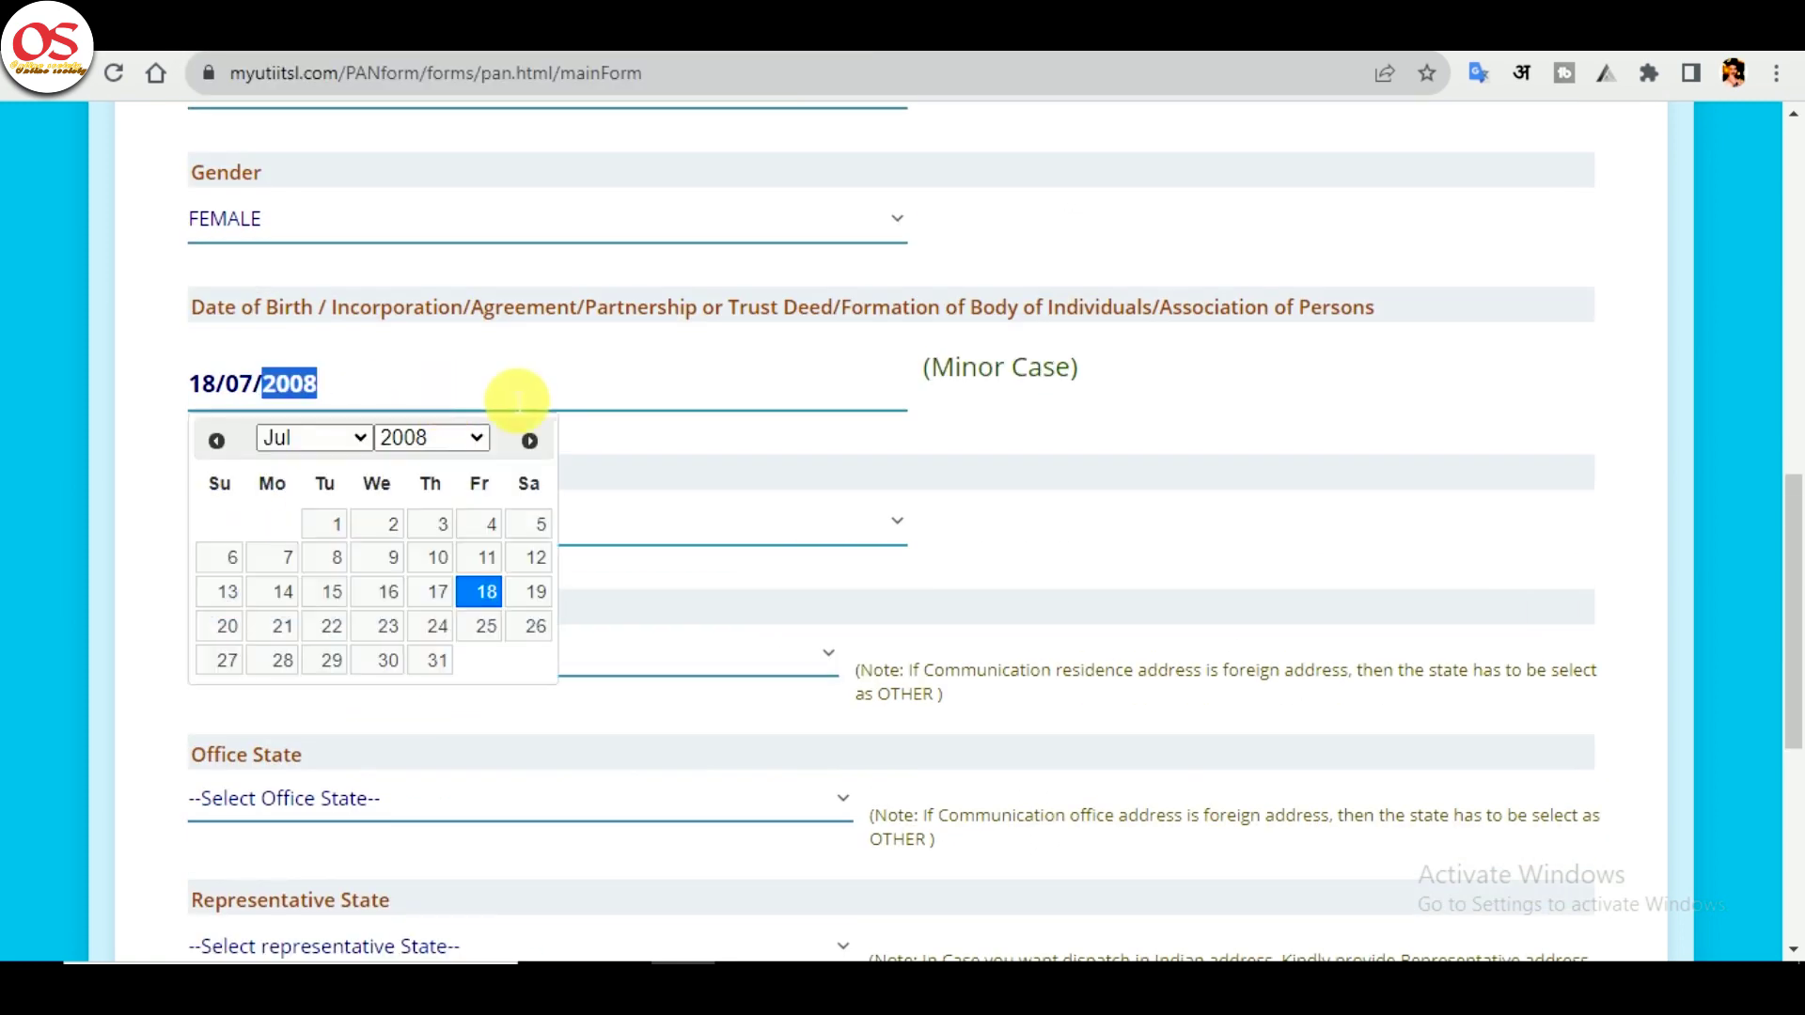
{"action": "type", "text": "1967"}
{"action": "left_click", "coordinate": [1081, 324]}
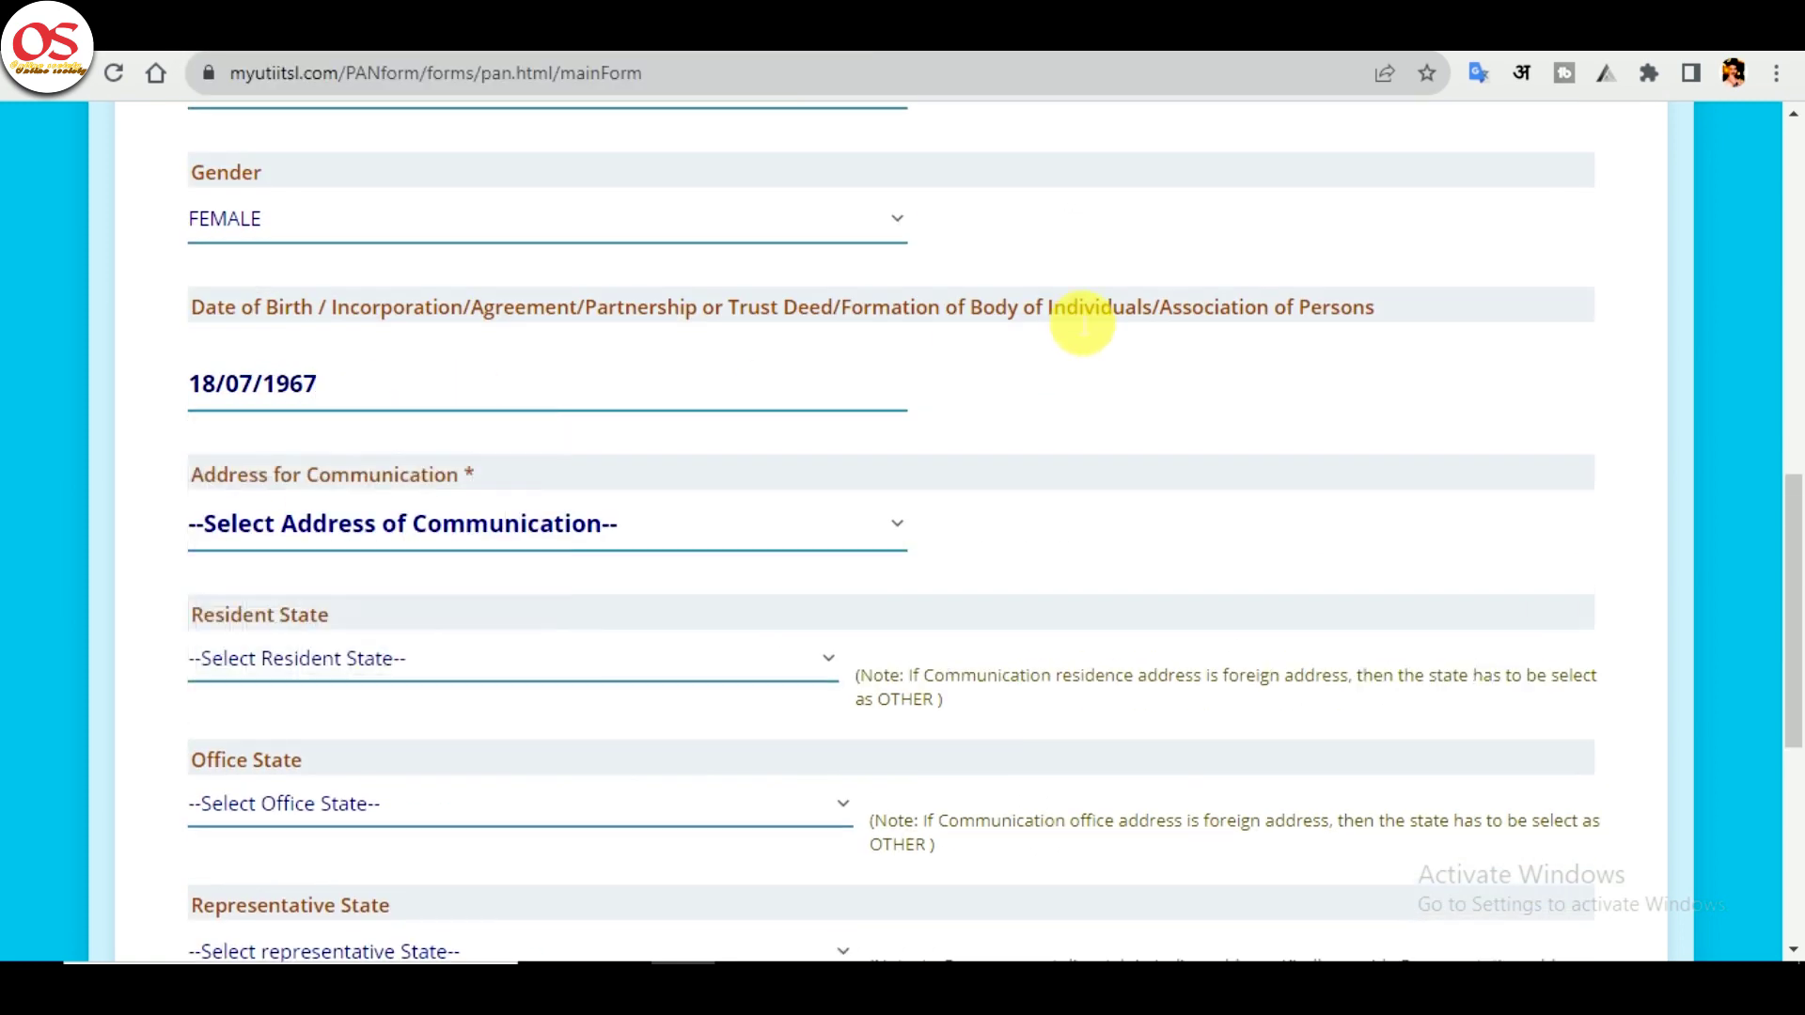
- Reselect RESIDENCE, enter and confirm the Aadhaar number, and fill in the name as per Aadhaar
{"action": "left_click", "coordinate": [503, 523]}
{"action": "left_click", "coordinate": [376, 636]}
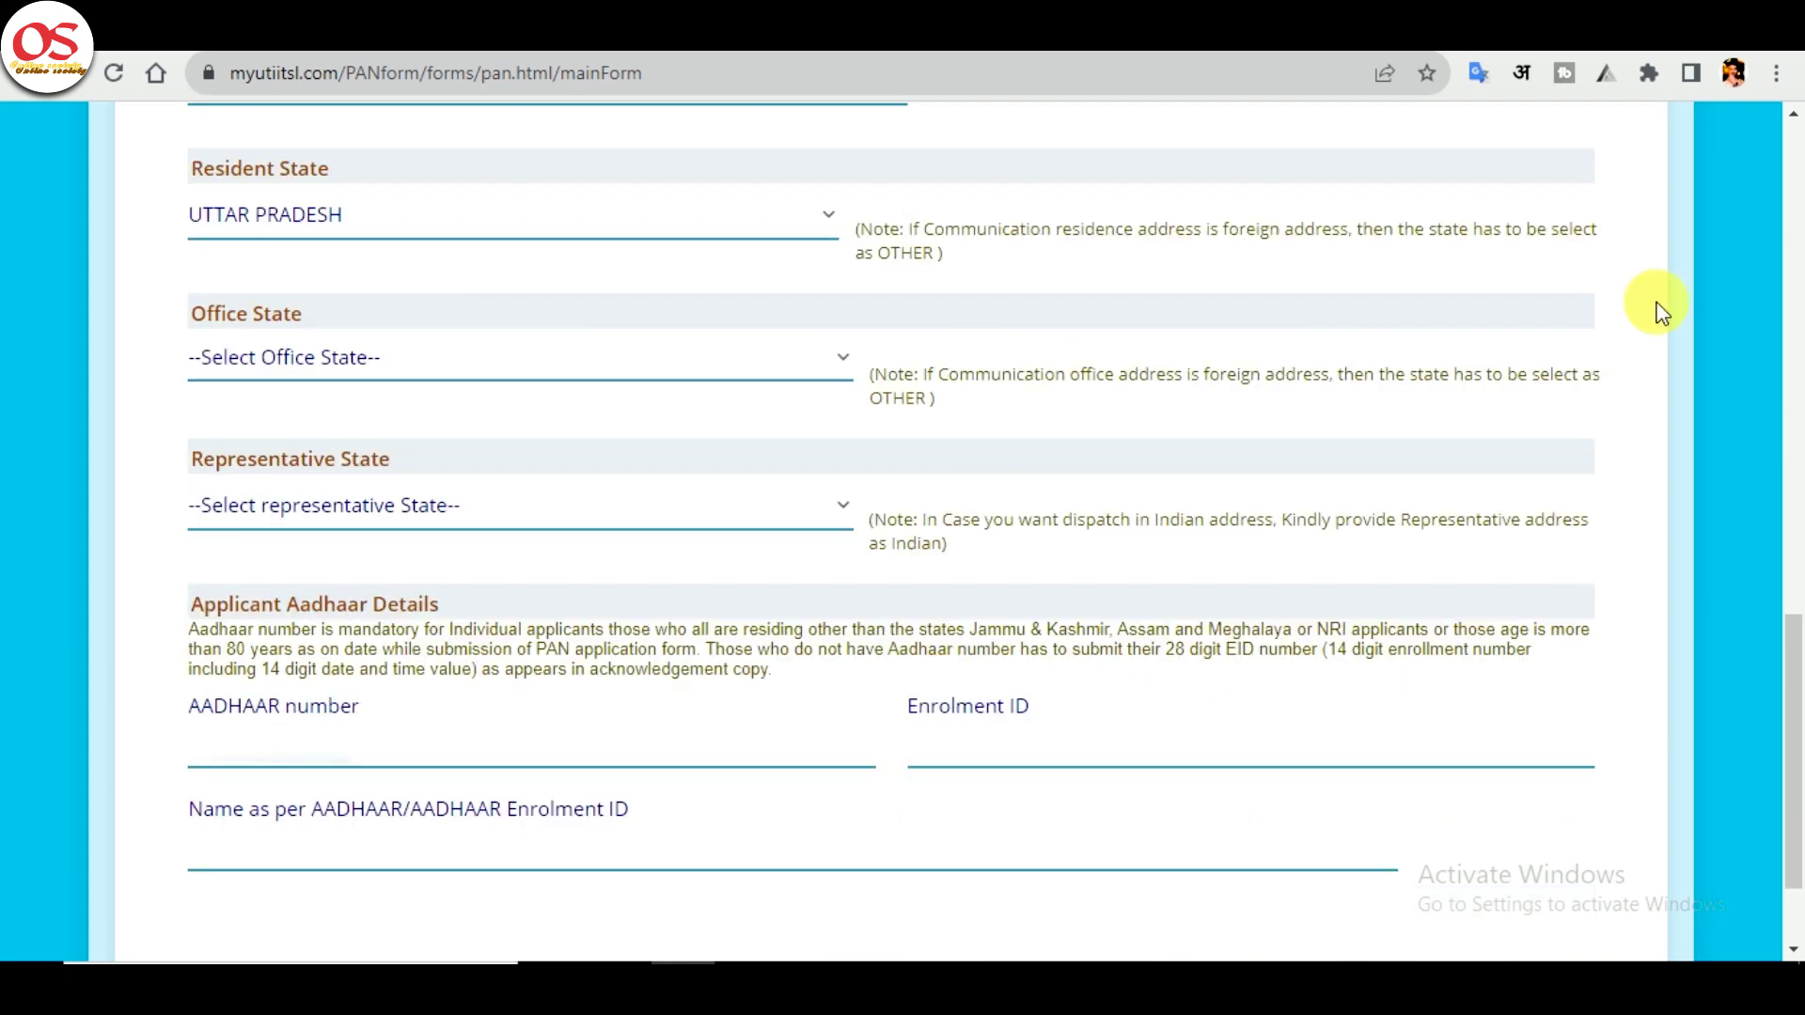
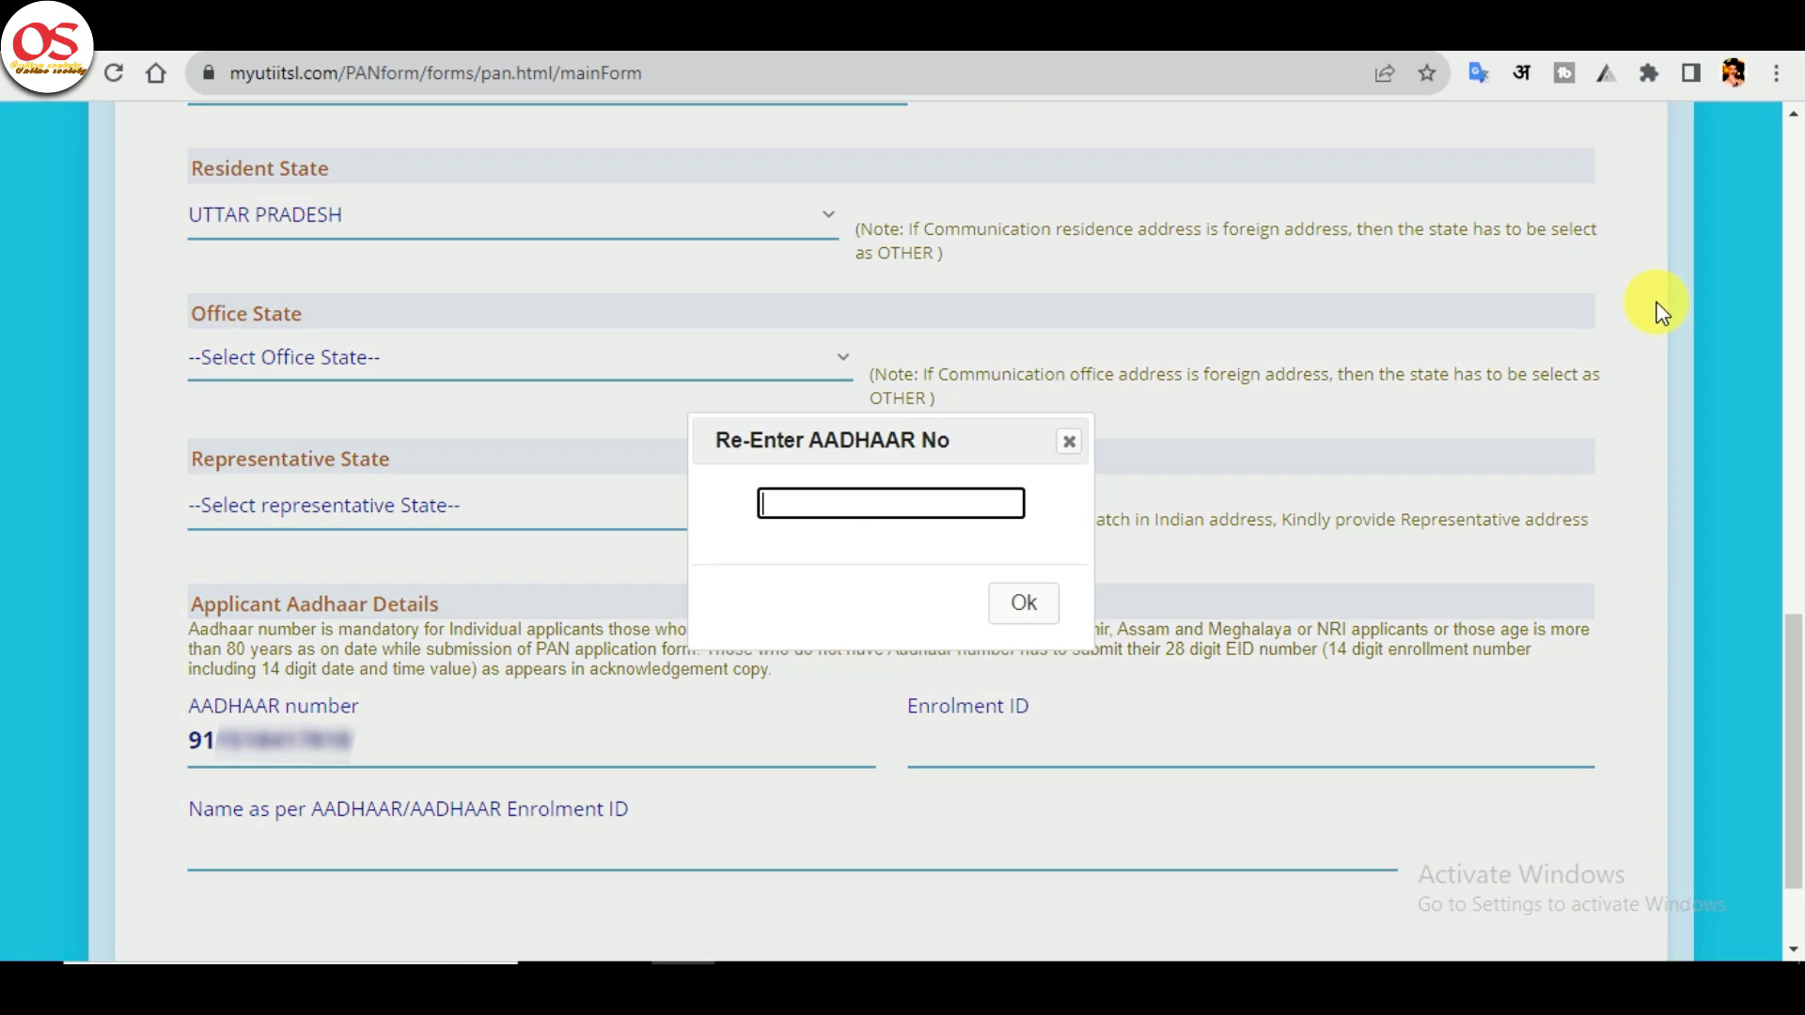
{"action": "key", "text": "Tab"}
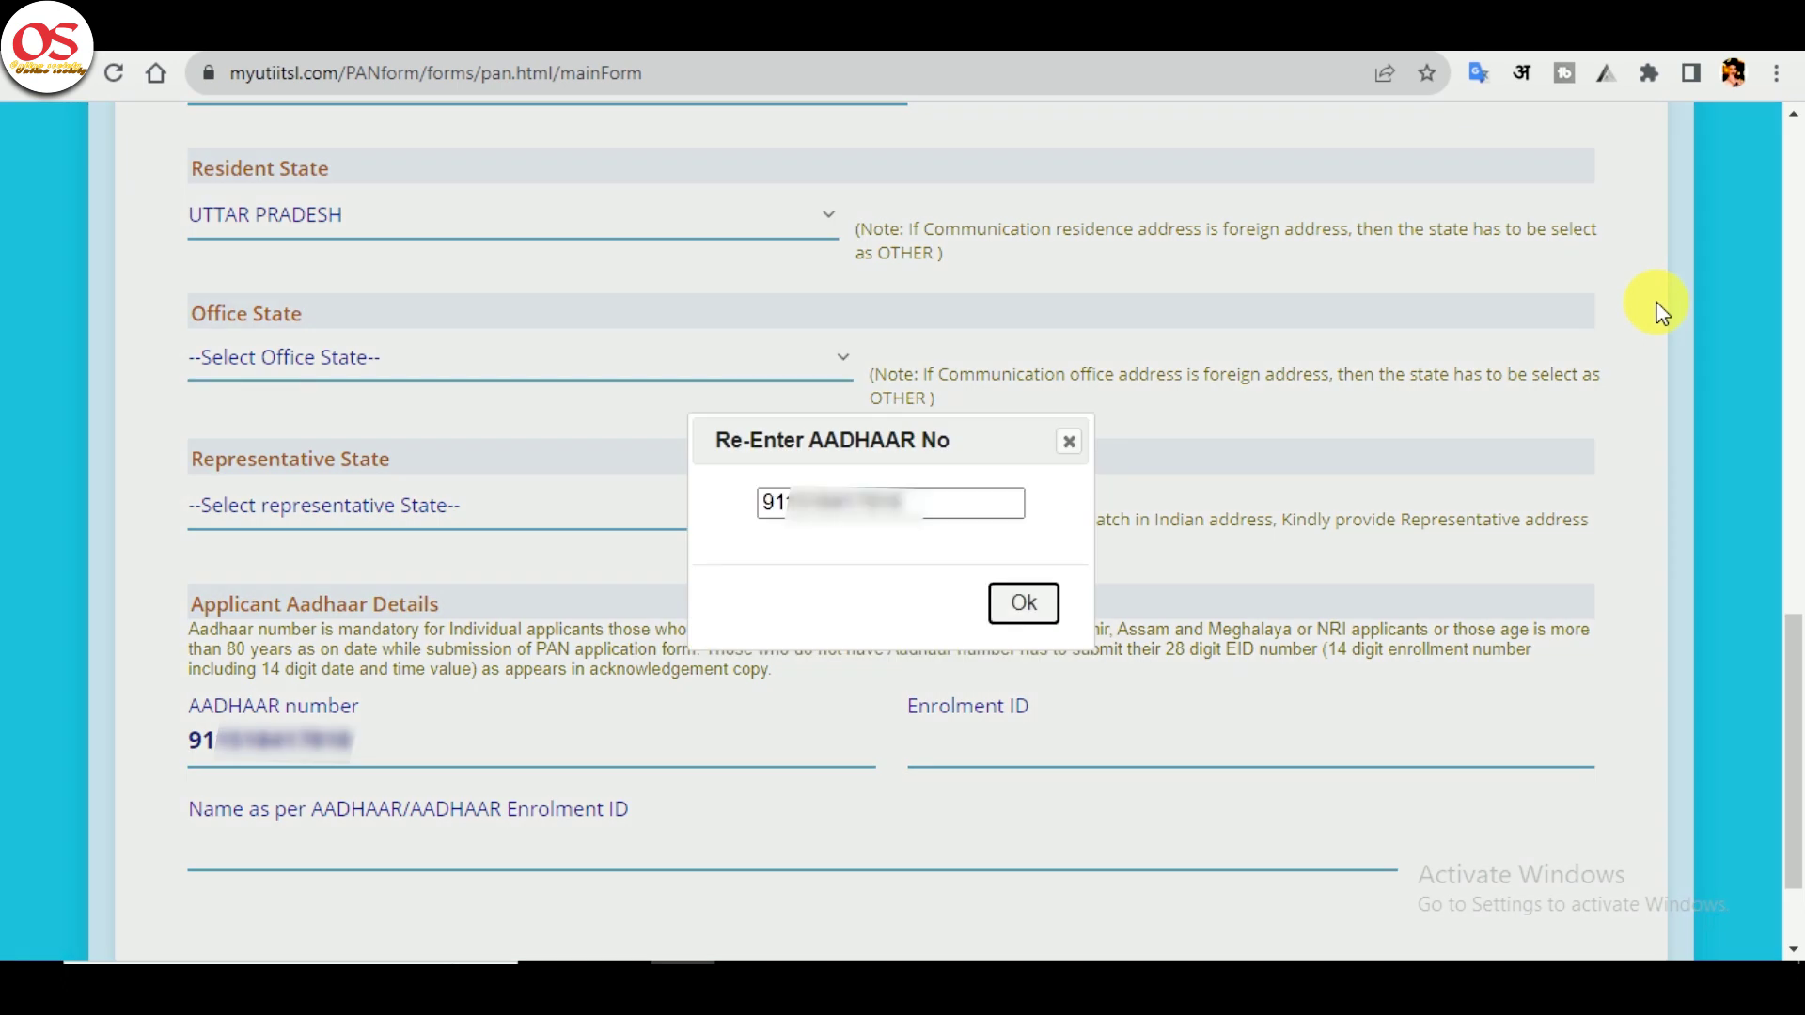
{"action": "key", "text": "Return"}
{"action": "left_click", "coordinate": [686, 852]}
{"action": "type", "text": "KAMLA"}
{"action": "scroll", "coordinate": [1222, 846], "scroll_direction": "down", "scroll_amount": 2}
- Save personal details and choose AADHAAR Card as identity, address and birth-date proof
{"action": "left_click", "coordinate": [1564, 883]}
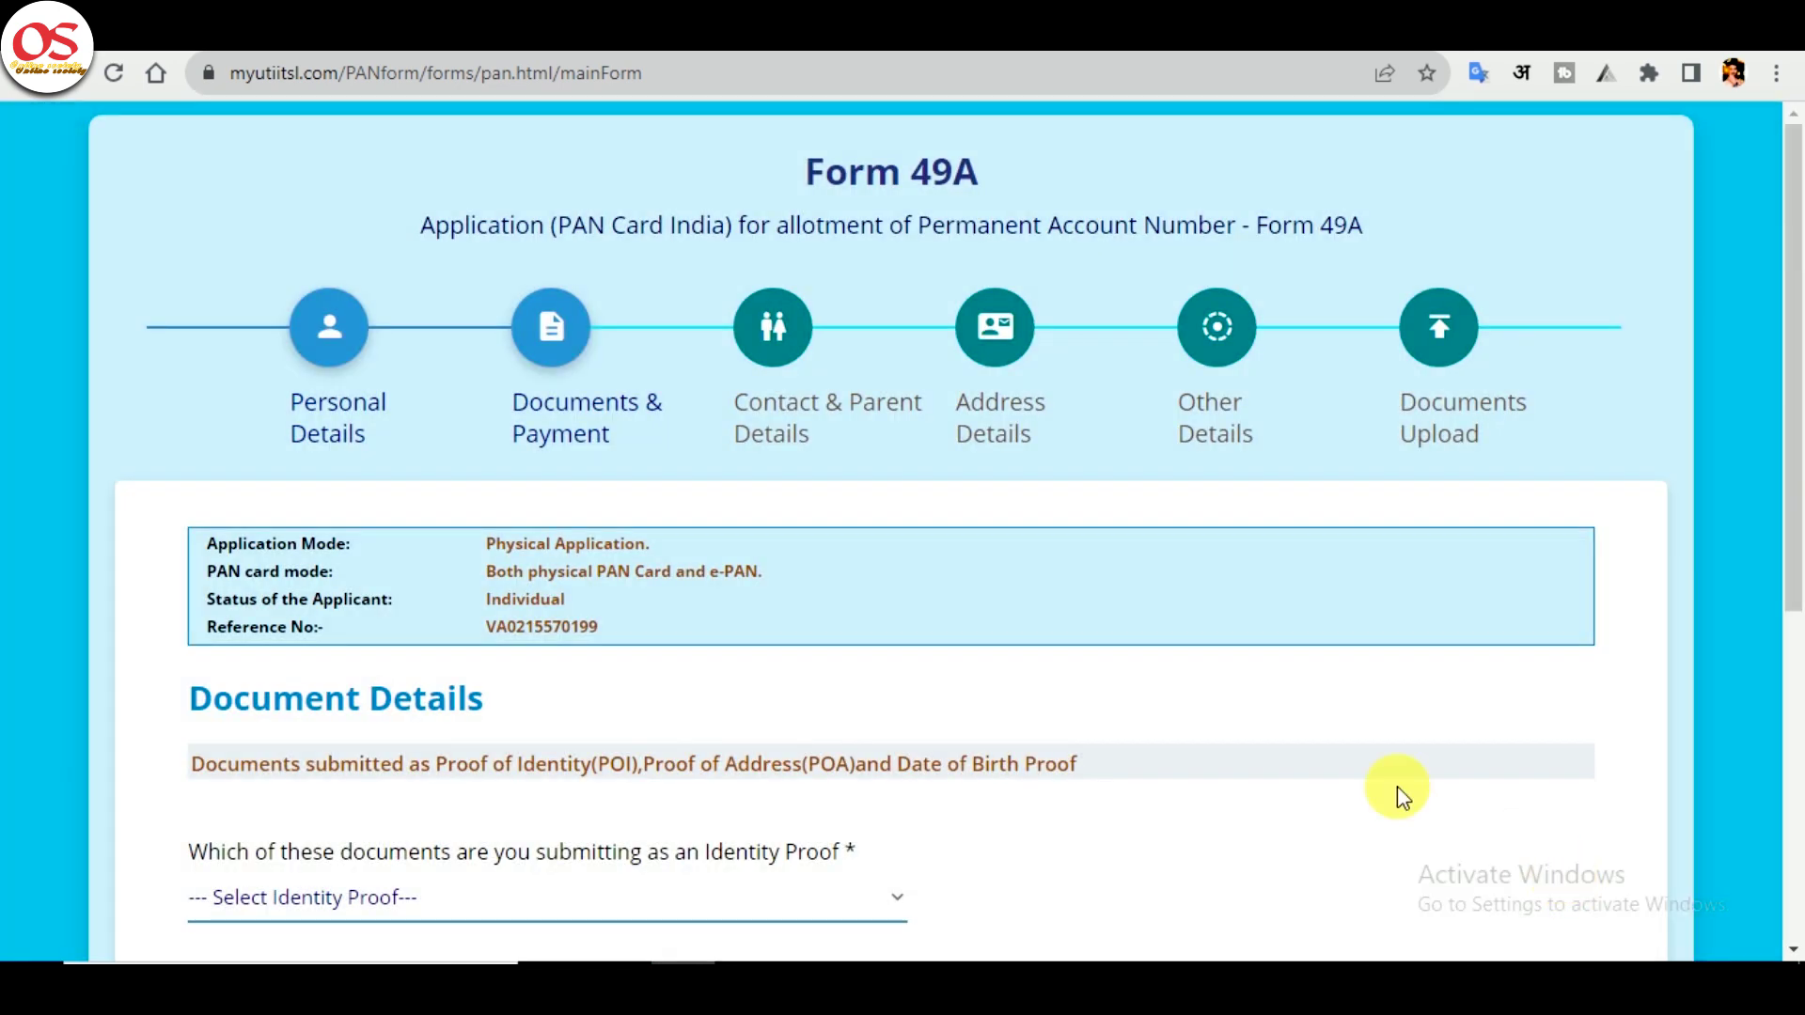
{"action": "scroll", "coordinate": [697, 703], "scroll_direction": "down", "scroll_amount": 4}
{"action": "left_click", "coordinate": [627, 463]}
{"action": "left_click", "coordinate": [577, 534]}
{"action": "left_click", "coordinate": [480, 622]}
{"action": "scroll", "coordinate": [564, 282], "scroll_direction": "down", "scroll_amount": 1}
{"action": "scroll", "coordinate": [554, 58], "scroll_direction": "up", "scroll_amount": 1}
{"action": "left_click", "coordinate": [554, 58]}
{"action": "left_click", "coordinate": [459, 785]}
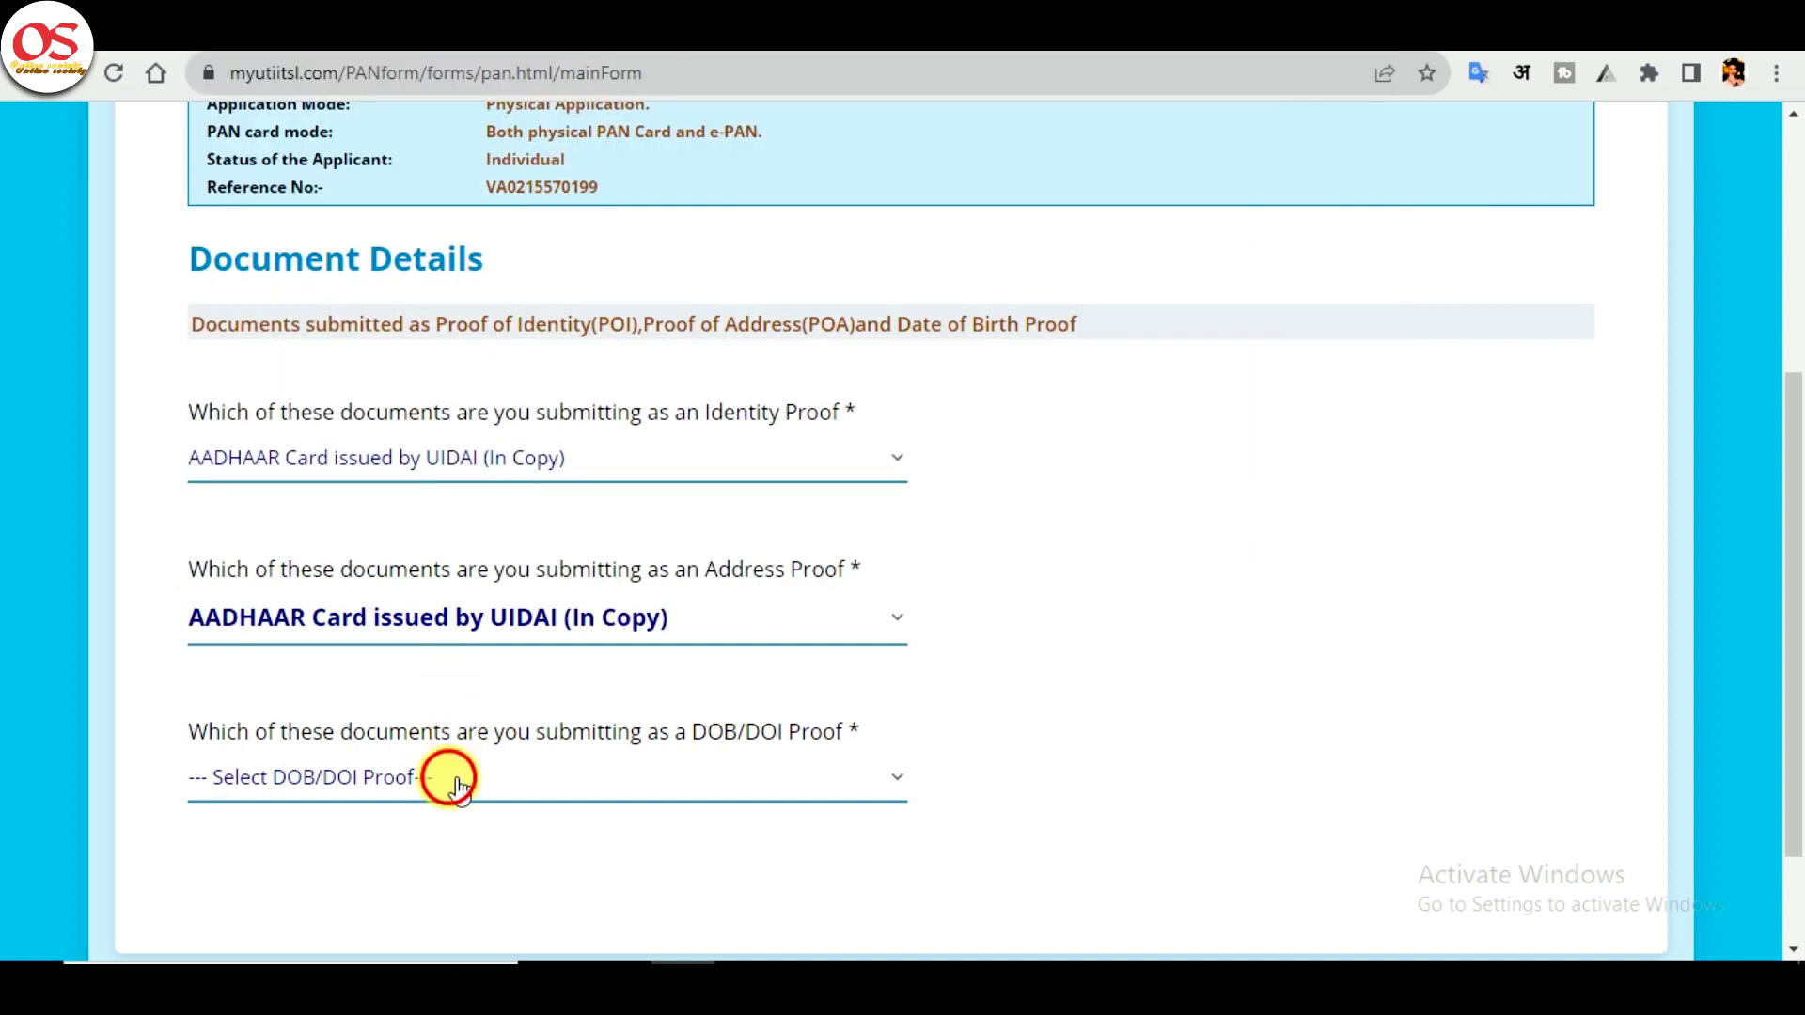
{"action": "left_click", "coordinate": [423, 354]}
{"action": "scroll", "coordinate": [1297, 668], "scroll_direction": "down", "scroll_amount": 2}
- Pay the ₹97.66 fee from the CSC wallet using the wallet password and PIN
{"action": "left_click", "coordinate": [1518, 860]}
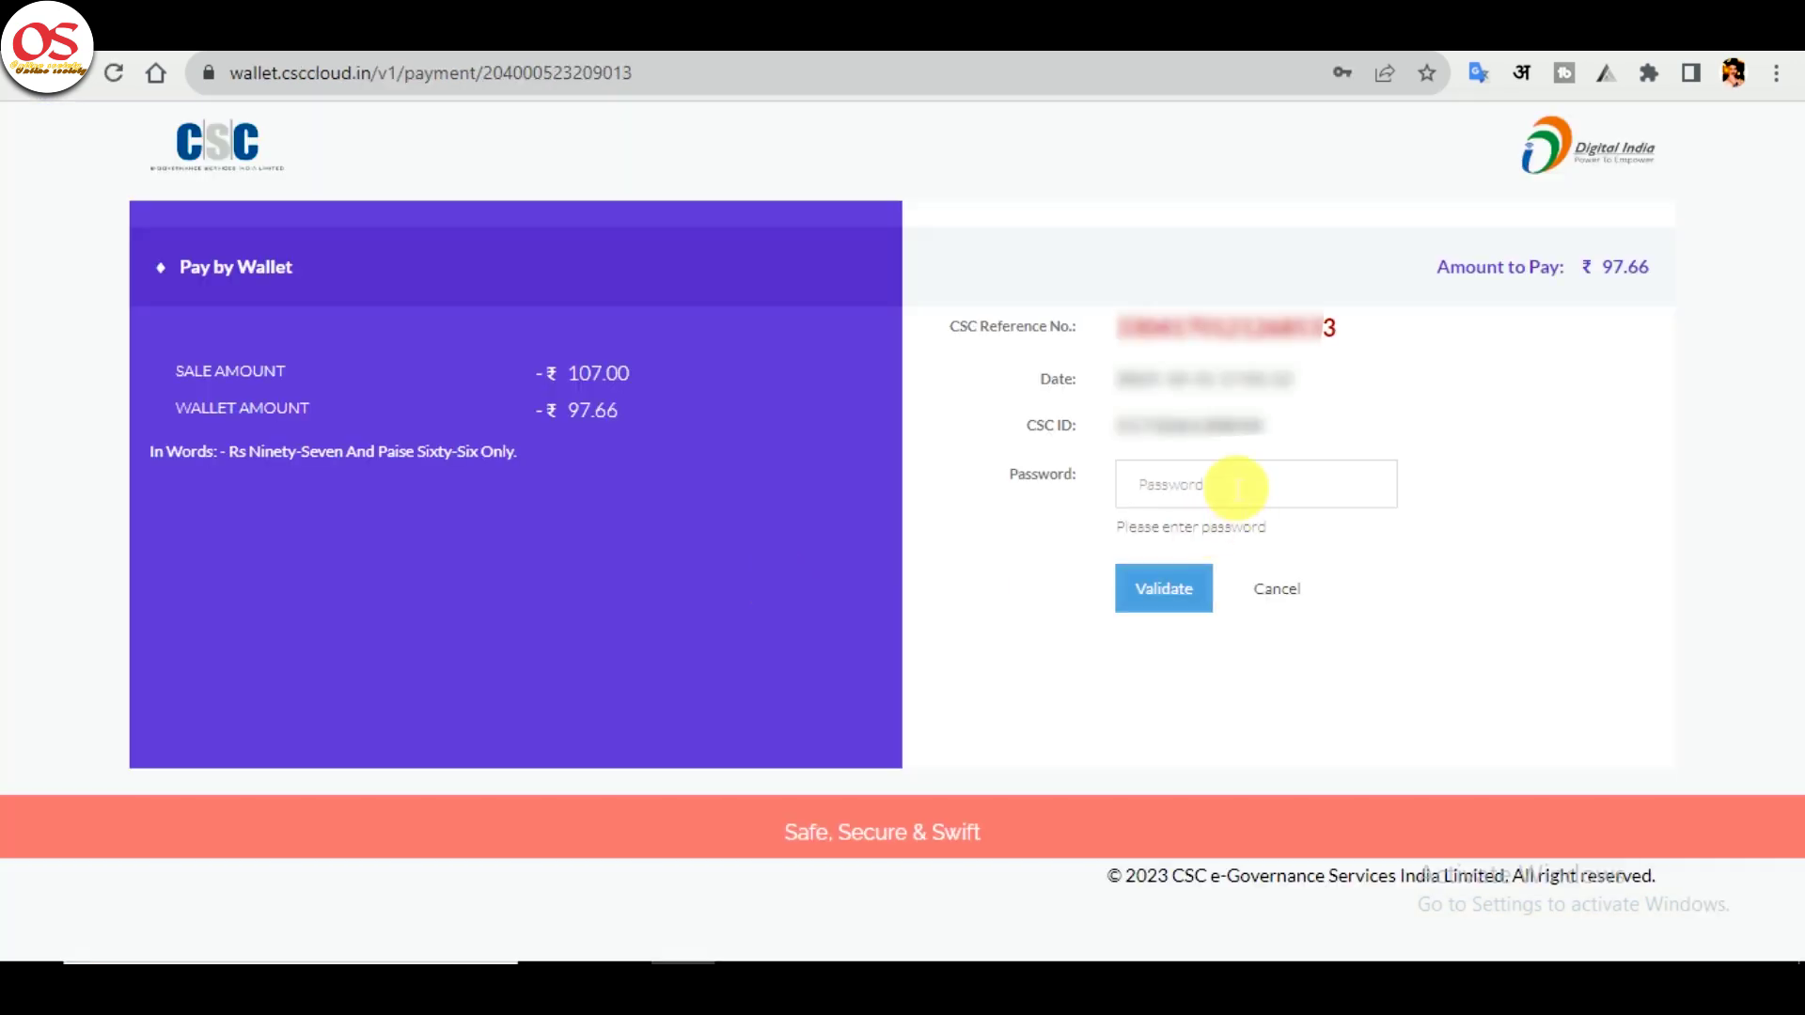
{"action": "left_click", "coordinate": [1222, 484]}
{"action": "left_click", "coordinate": [1352, 567]}
{"action": "left_click", "coordinate": [1175, 596]}
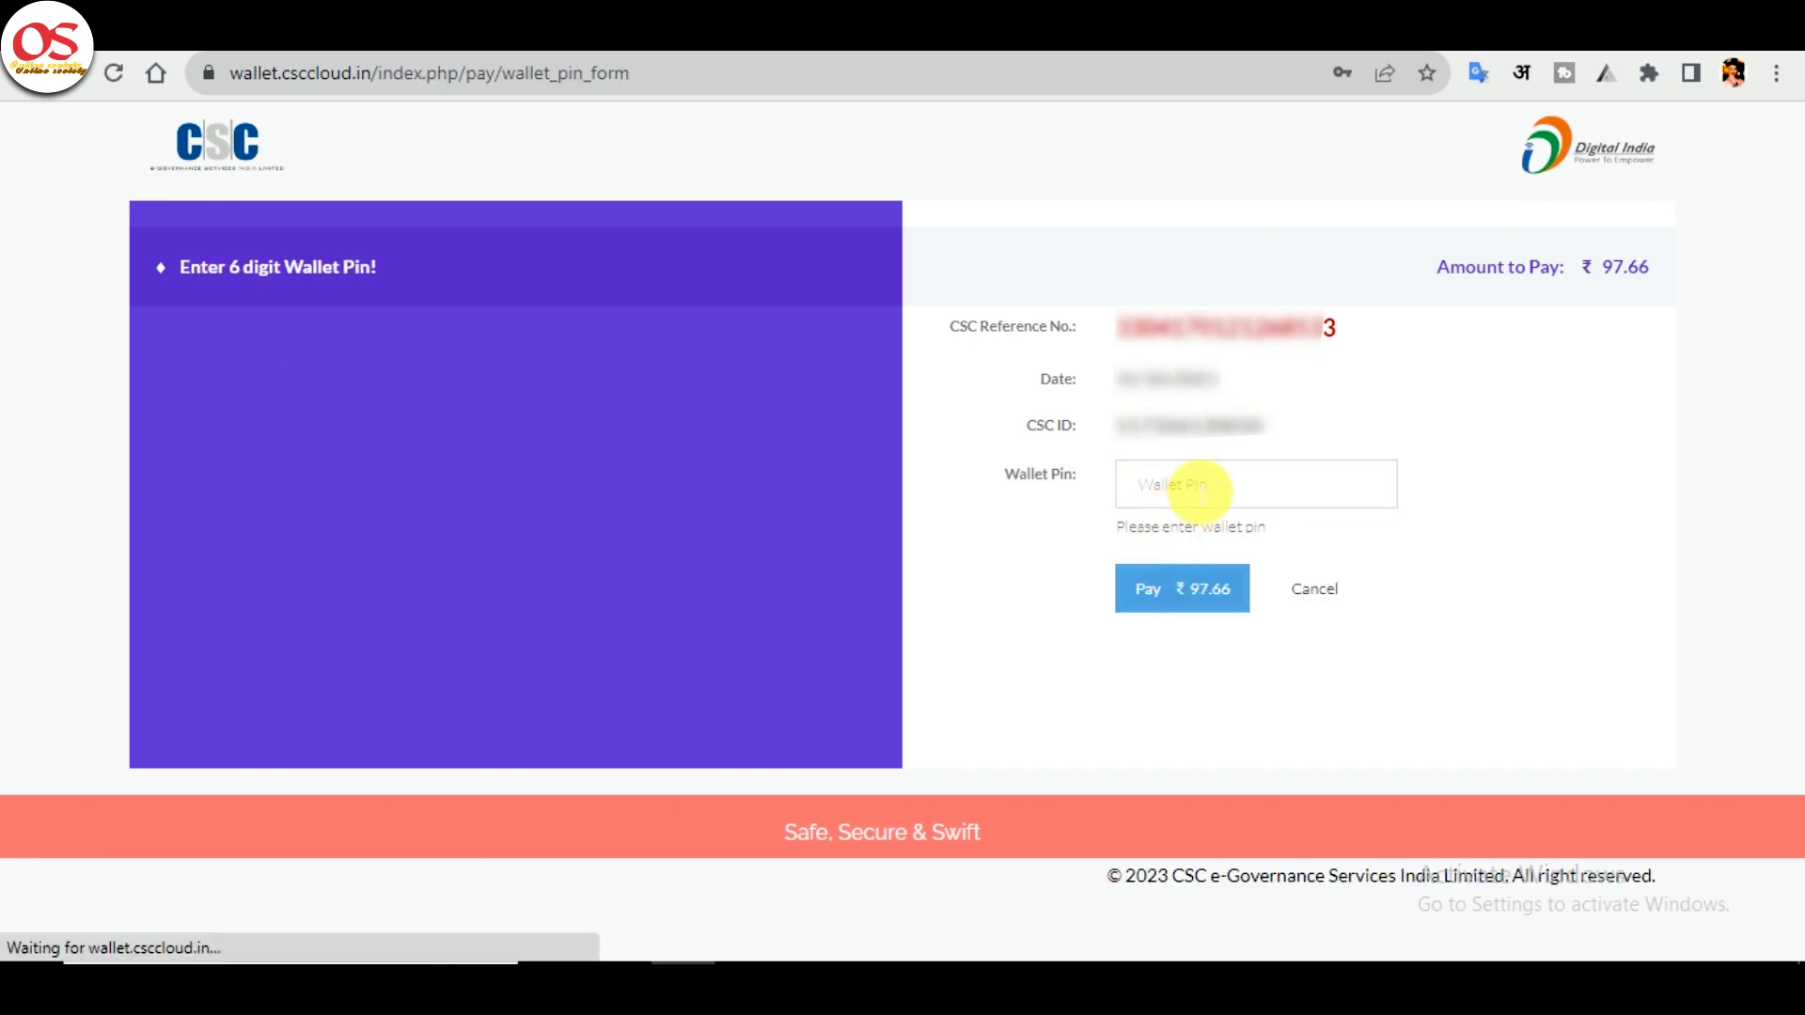
{"action": "left_click", "coordinate": [1156, 485]}
{"action": "type", "text": "***"}
{"action": "left_click", "coordinate": [1143, 588]}
{"action": "left_click", "coordinate": [1400, 465]}
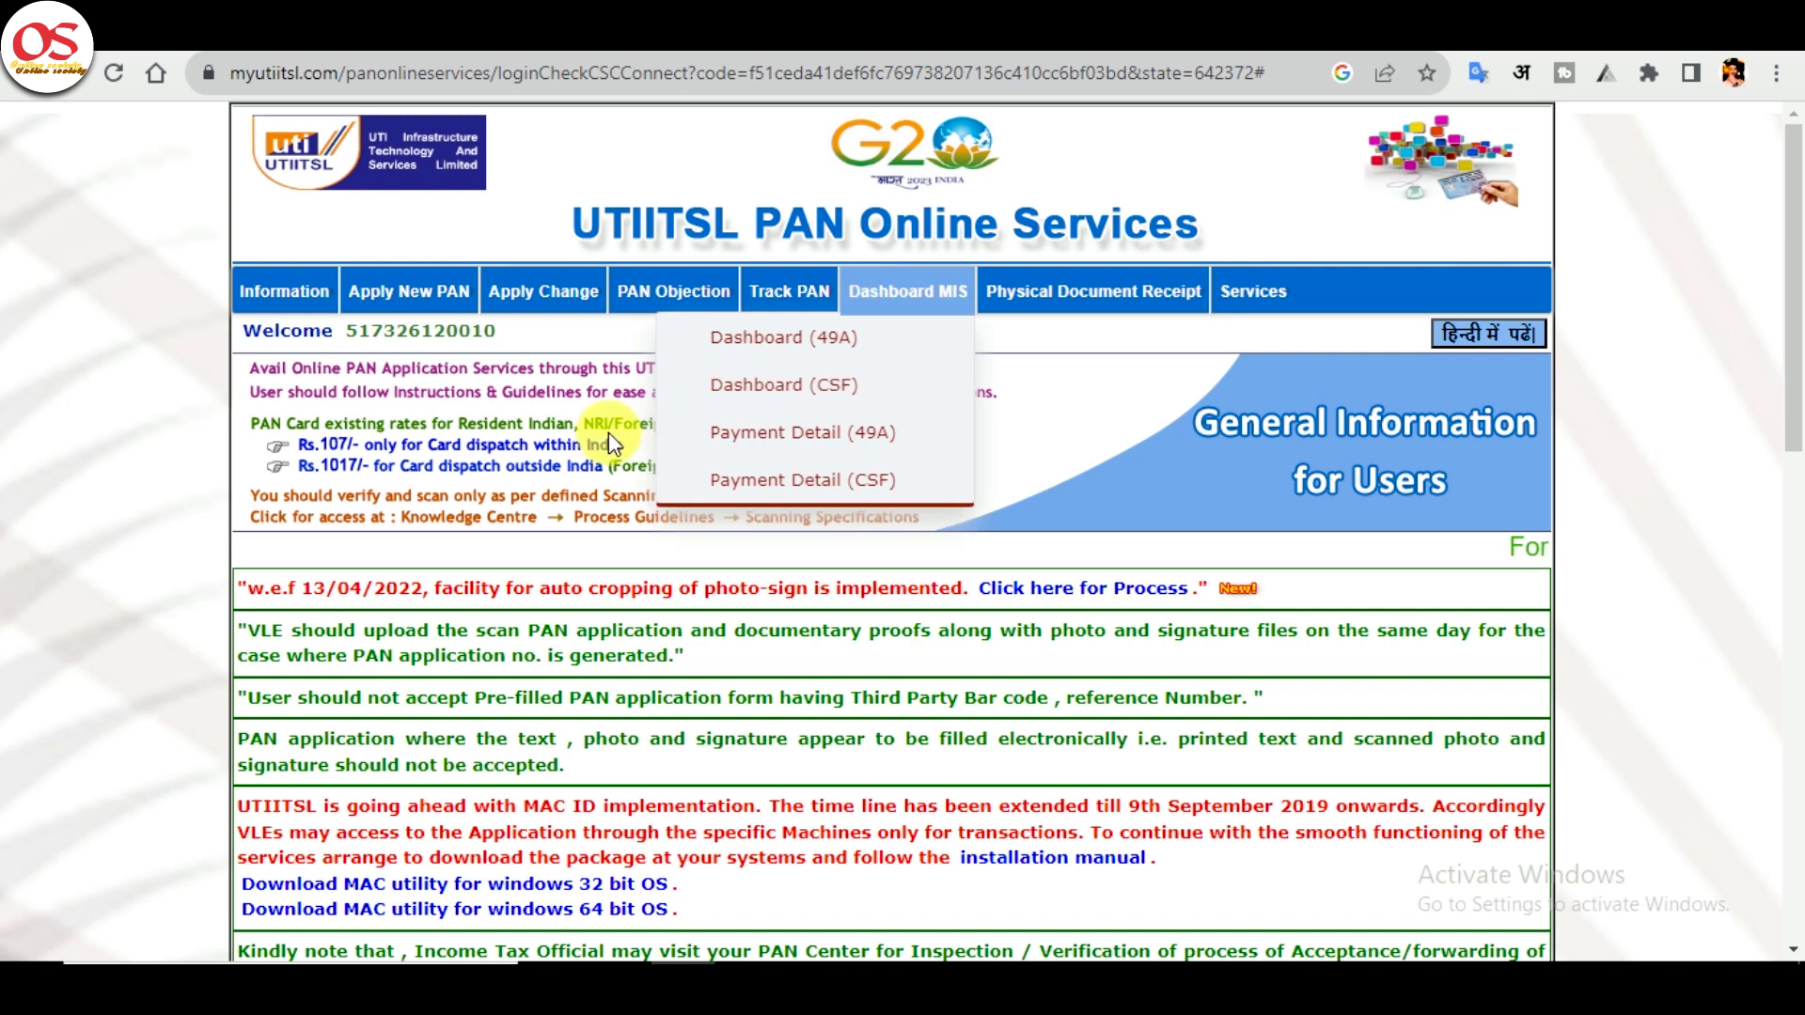
- Open Pending PAN Application and choose Edit on the application row
{"action": "mouse_move", "coordinate": [425, 306]}
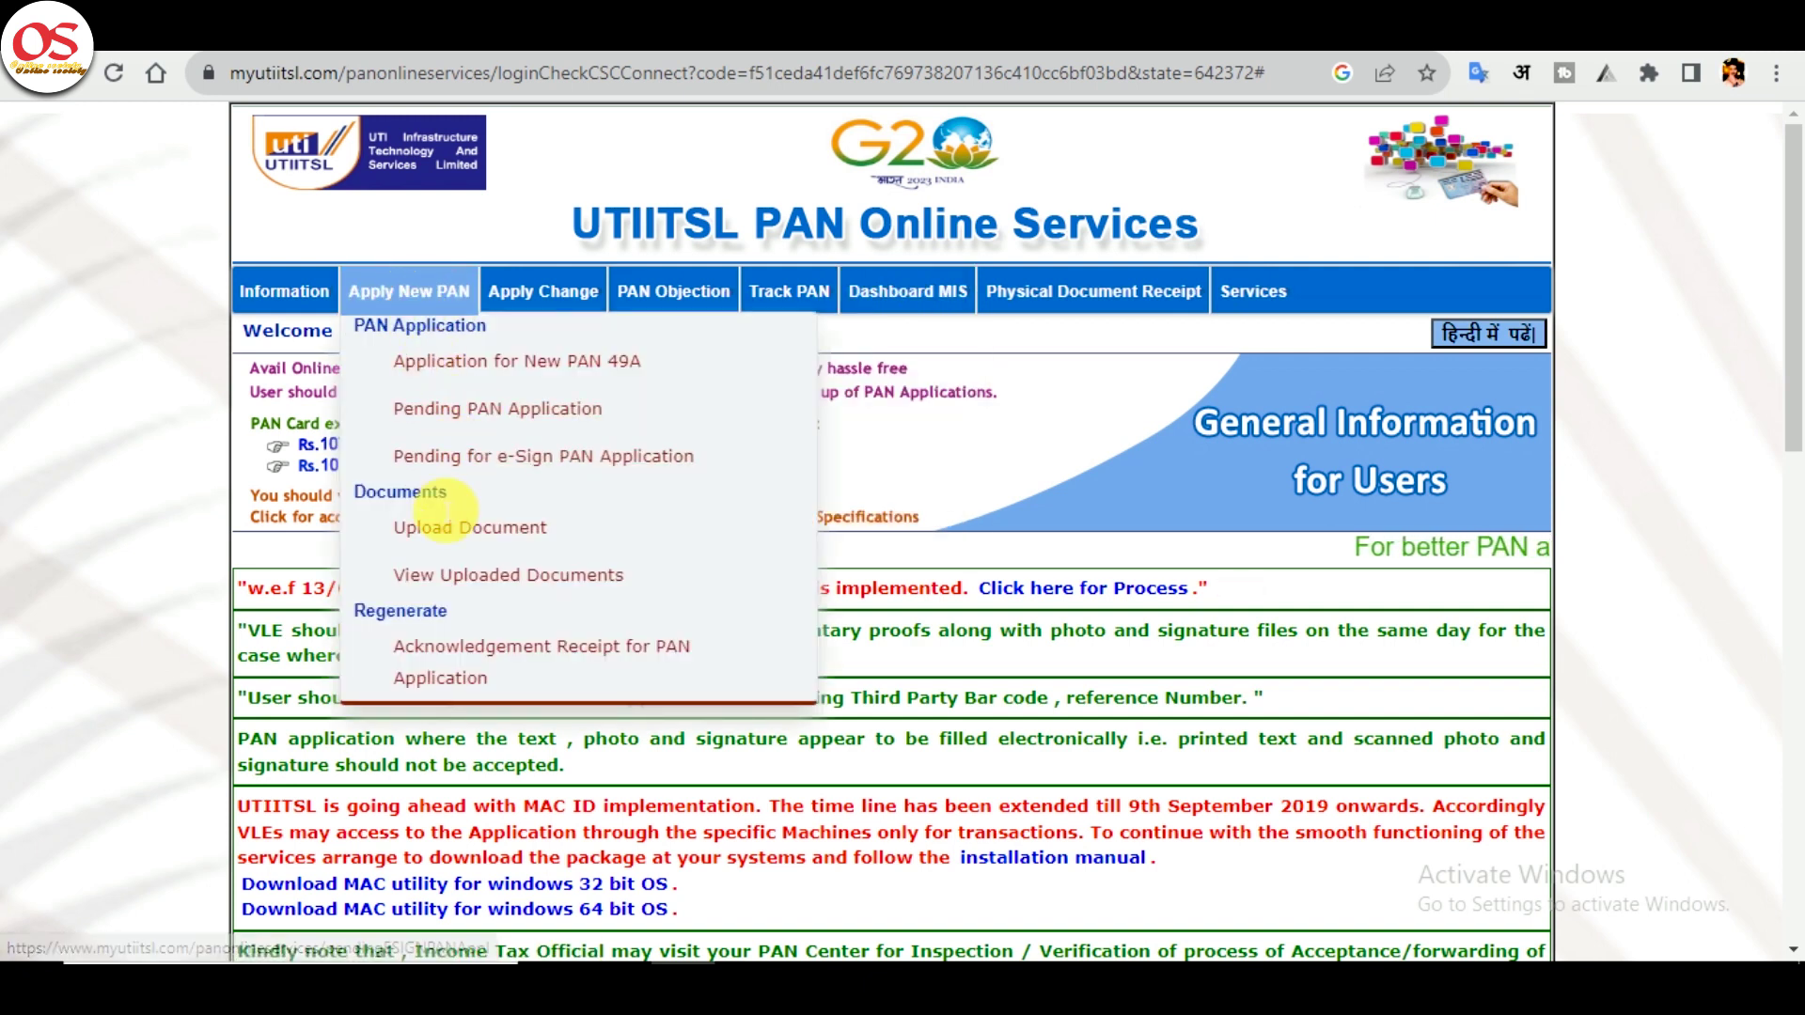
{"action": "left_click", "coordinate": [493, 413]}
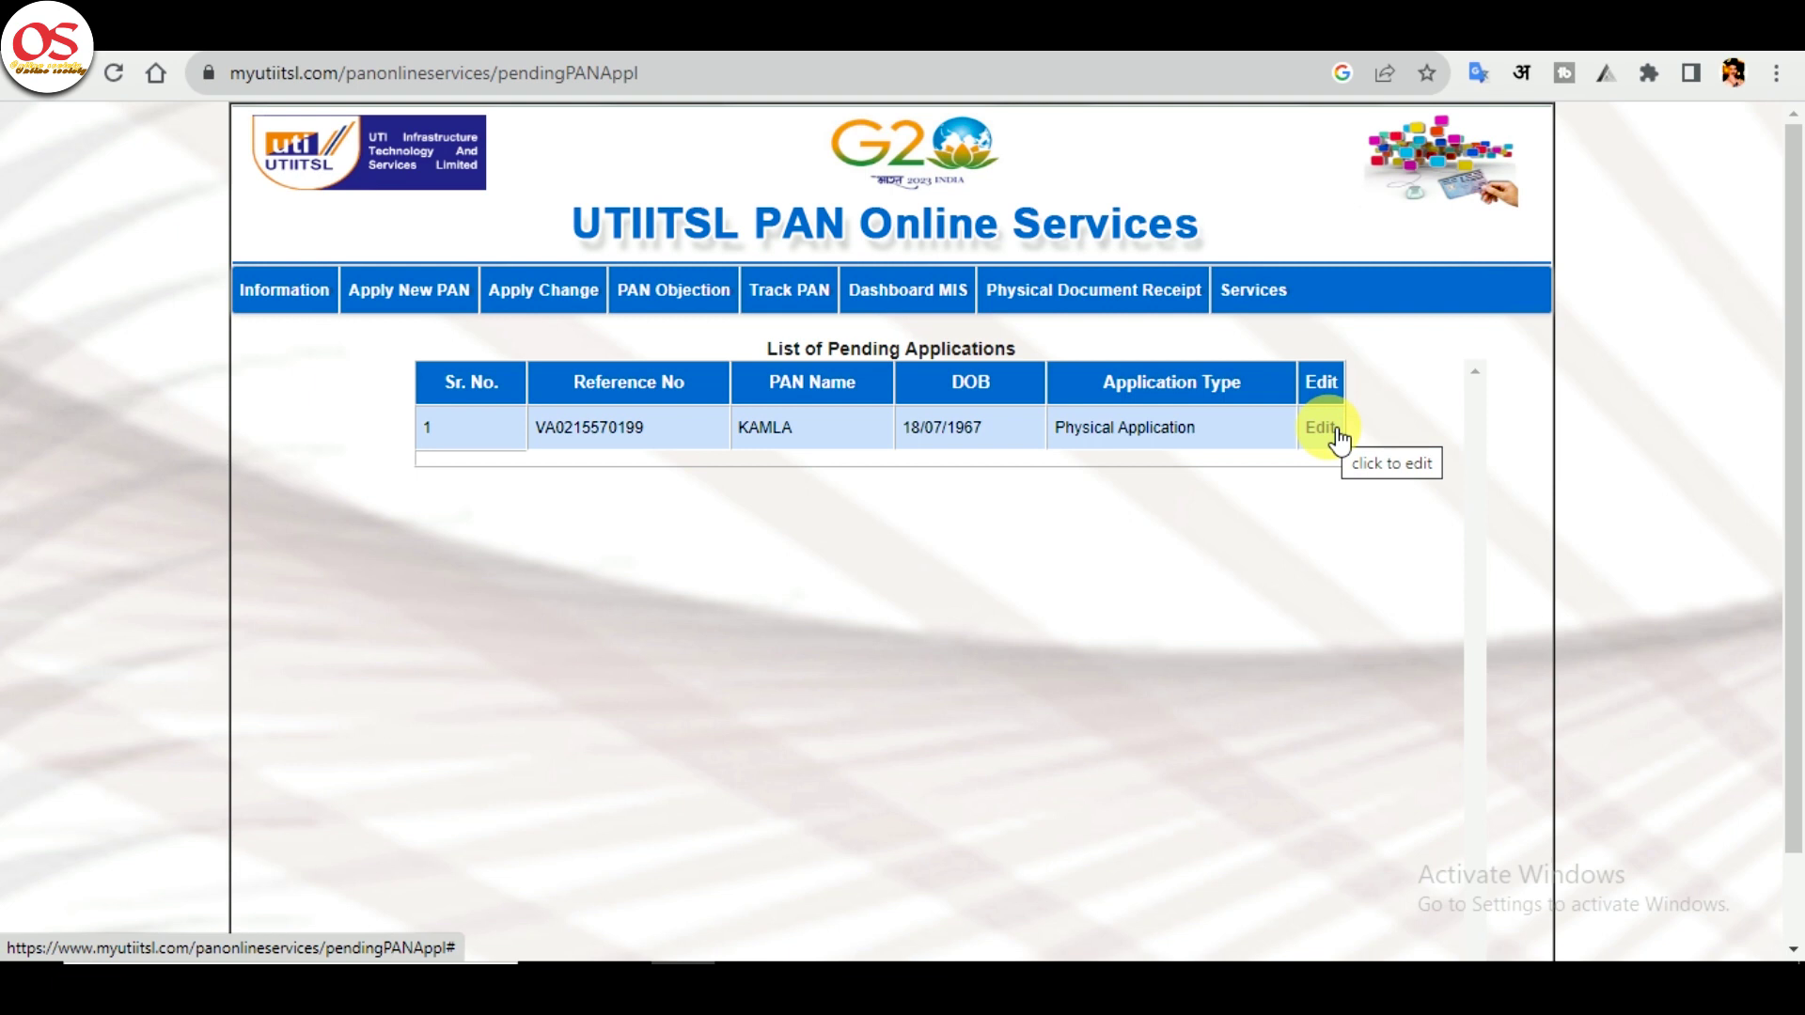
{"action": "left_click", "coordinate": [1320, 428]}
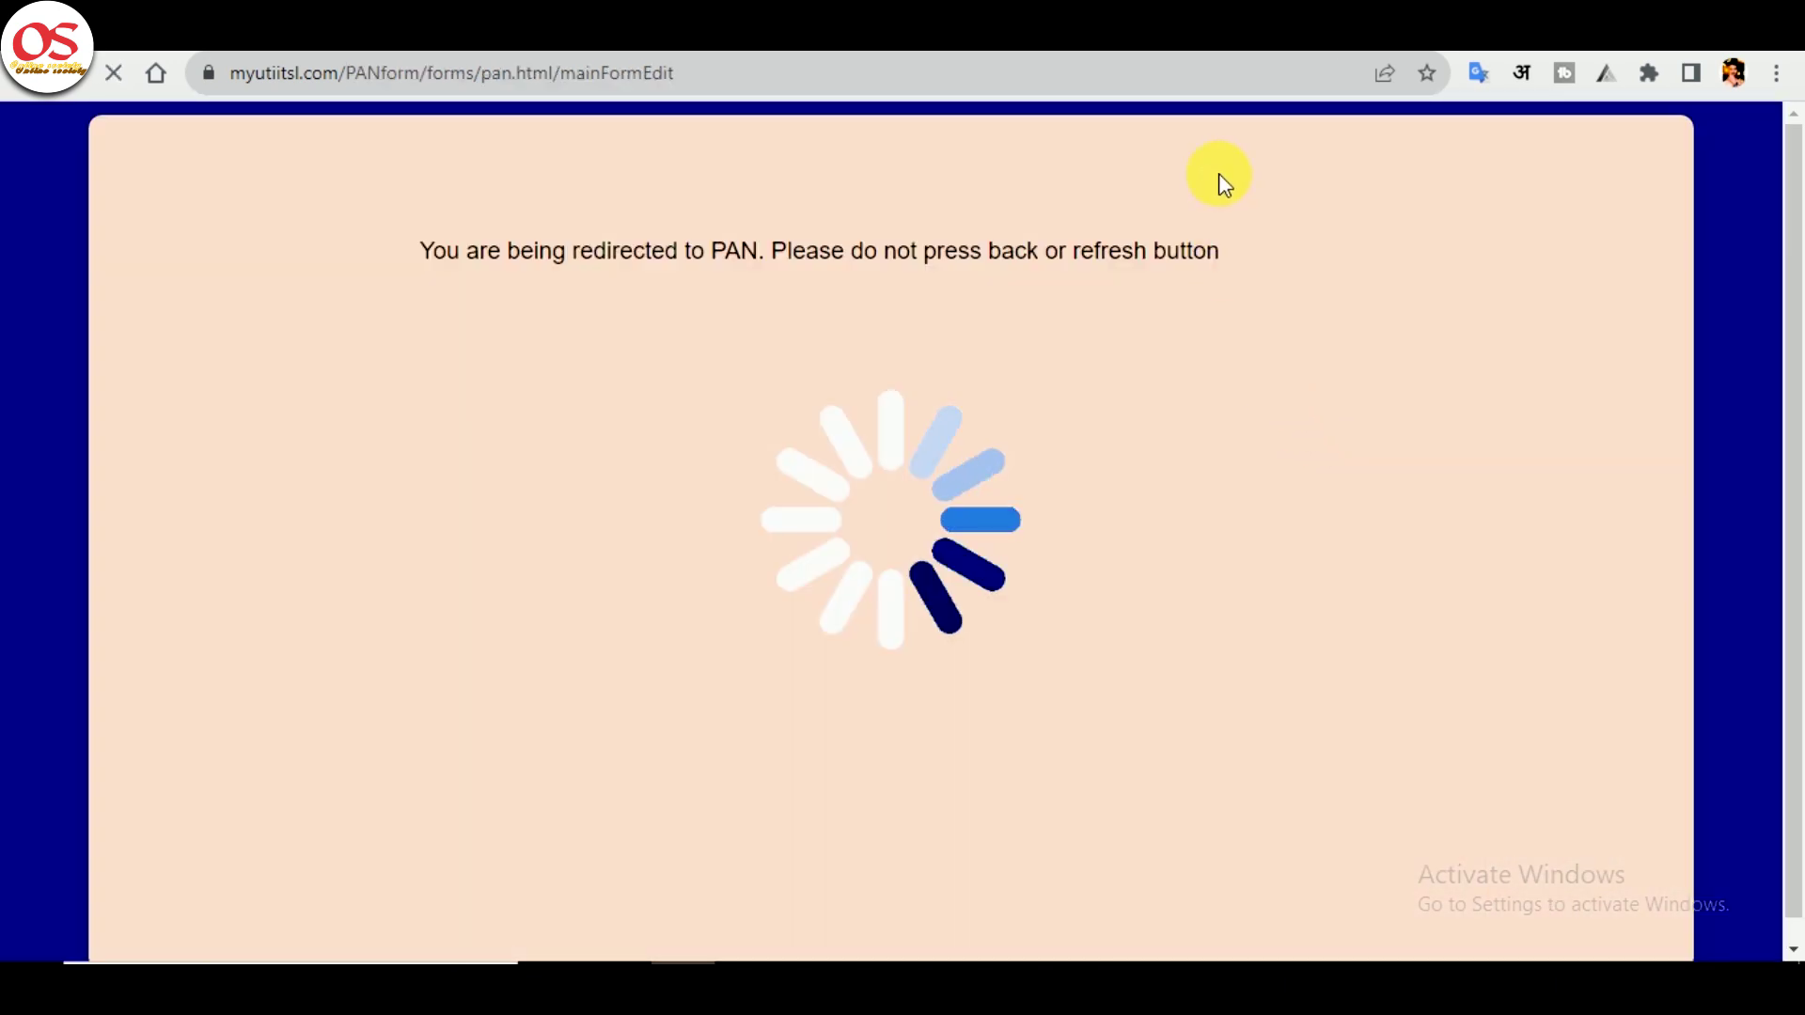
- Set the telephone ISD code to INDIA
{"action": "scroll", "coordinate": [1156, 512], "scroll_direction": "down", "scroll_amount": 15}
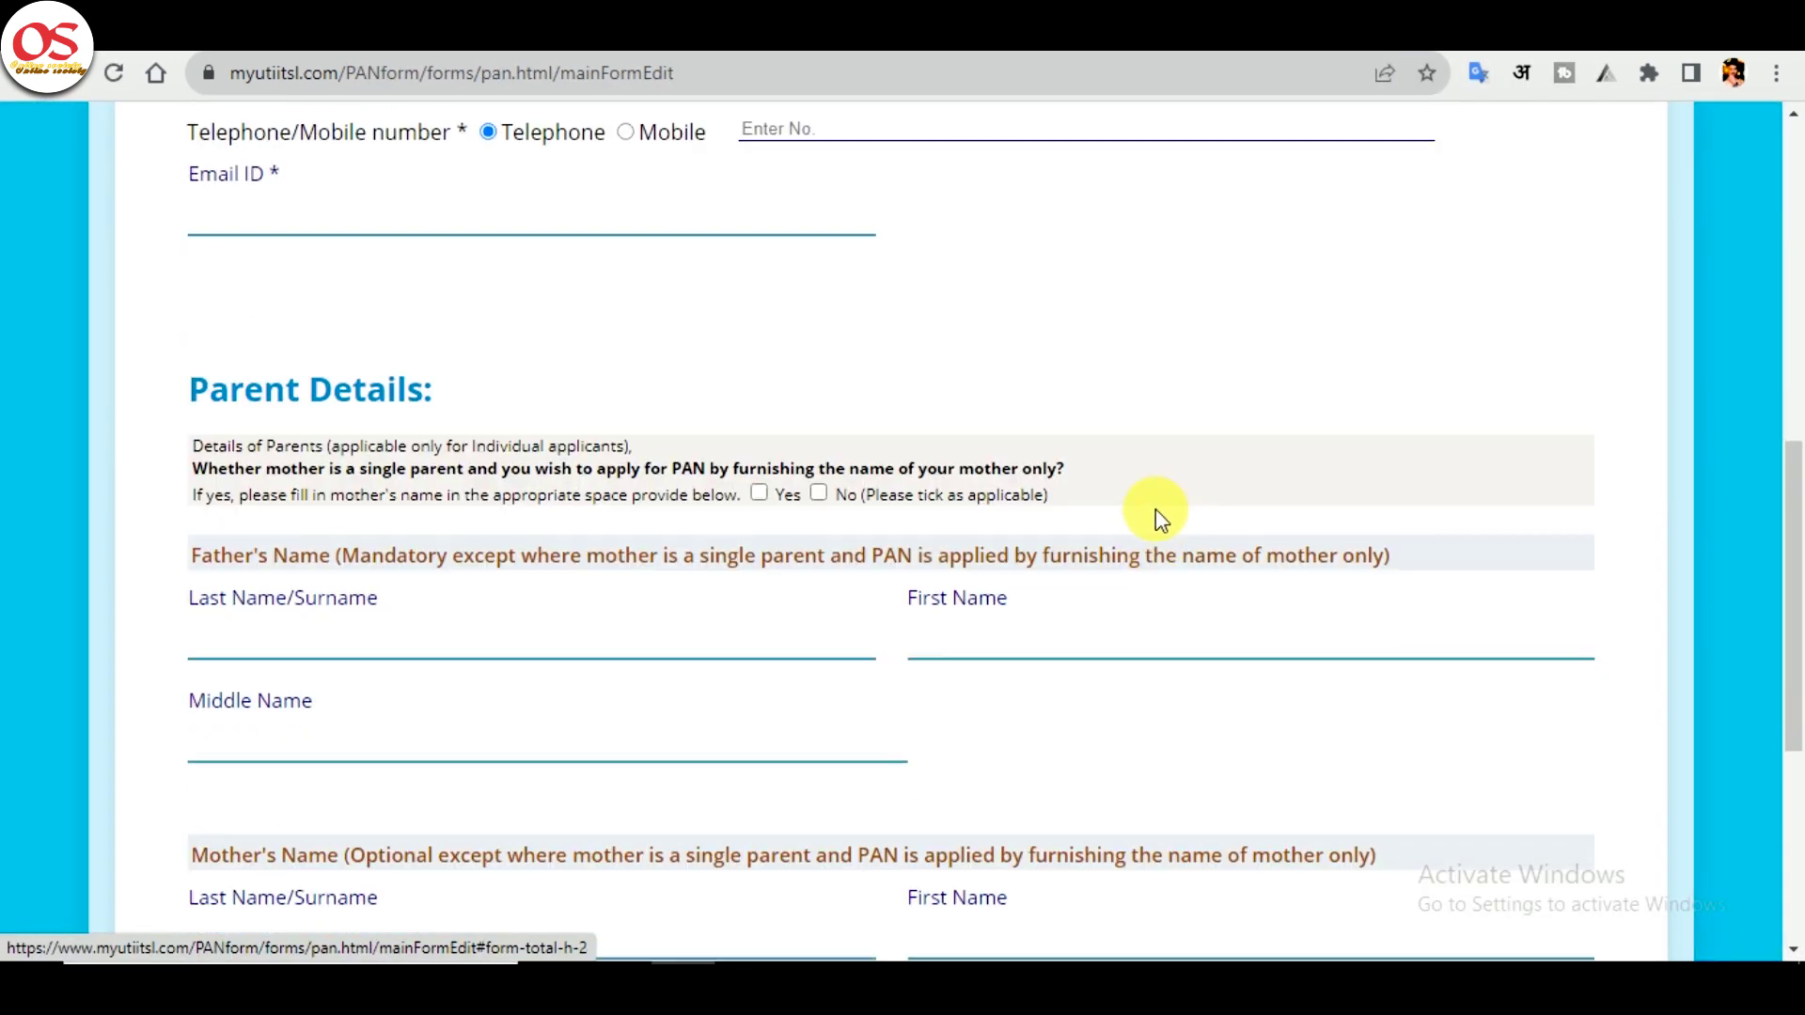
{"action": "scroll", "coordinate": [970, 568], "scroll_direction": "up", "scroll_amount": 15}
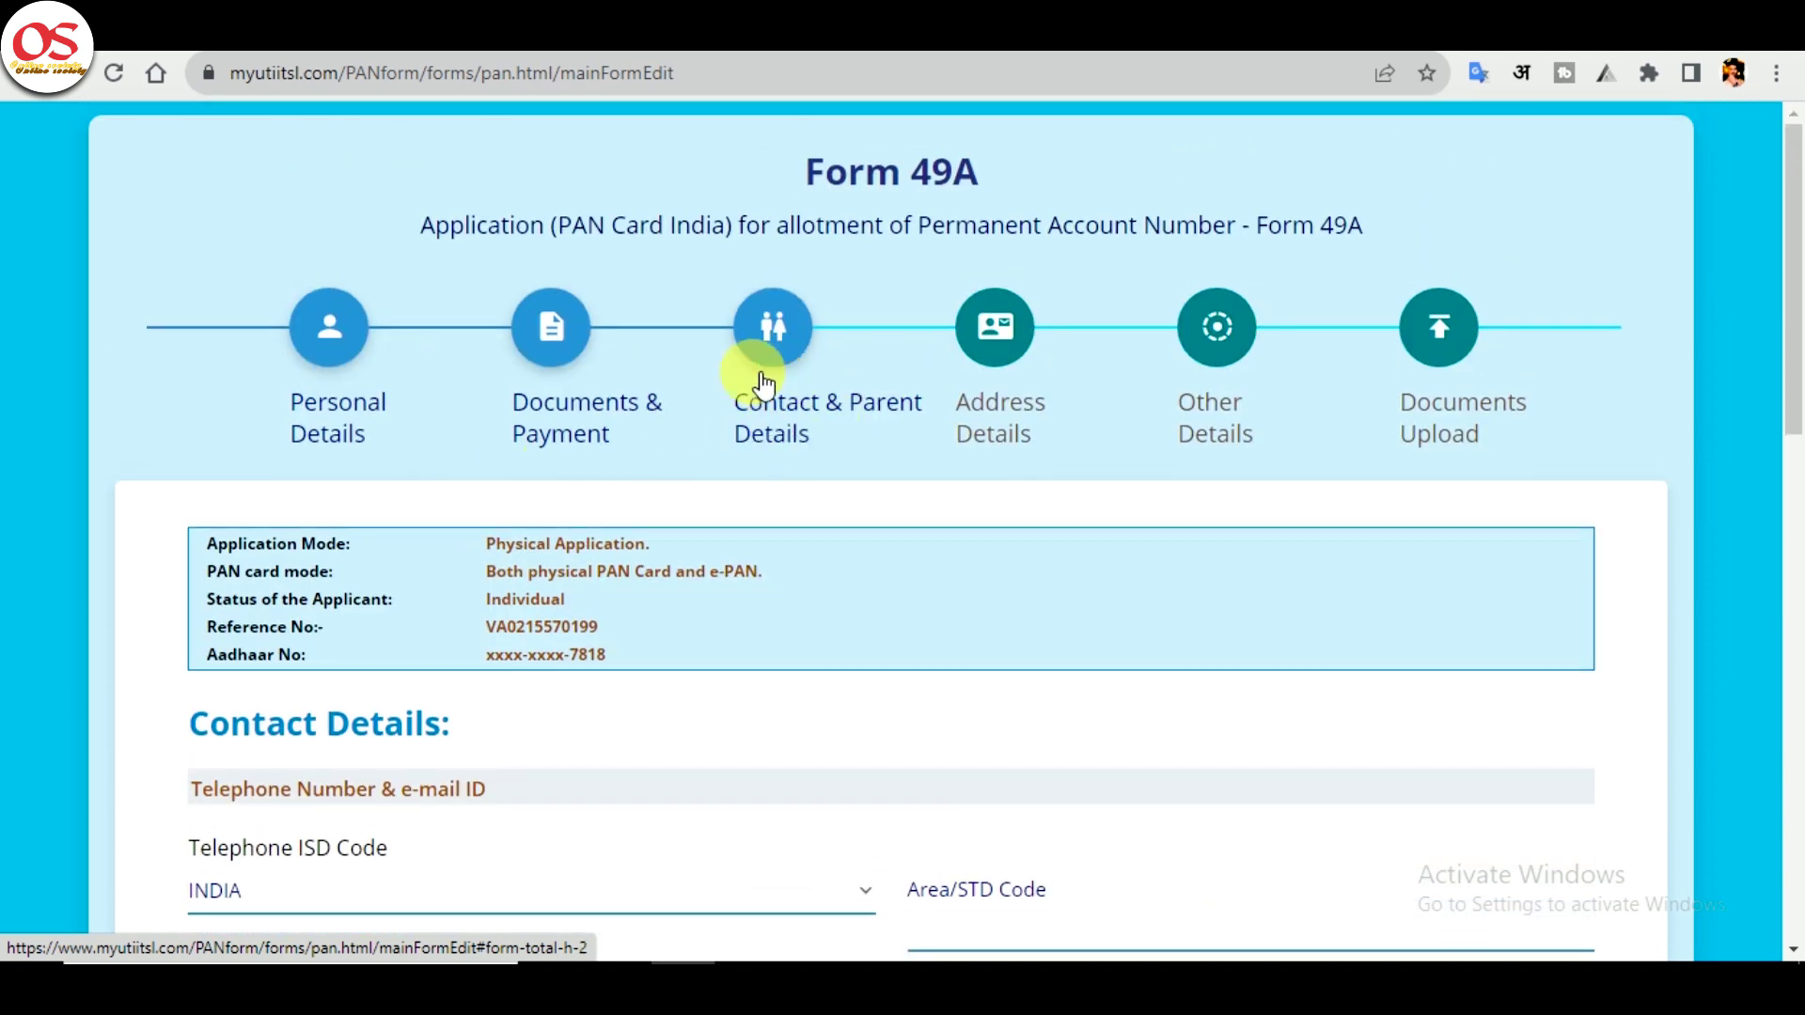
{"action": "scroll", "coordinate": [801, 374], "scroll_direction": "down", "scroll_amount": 2}
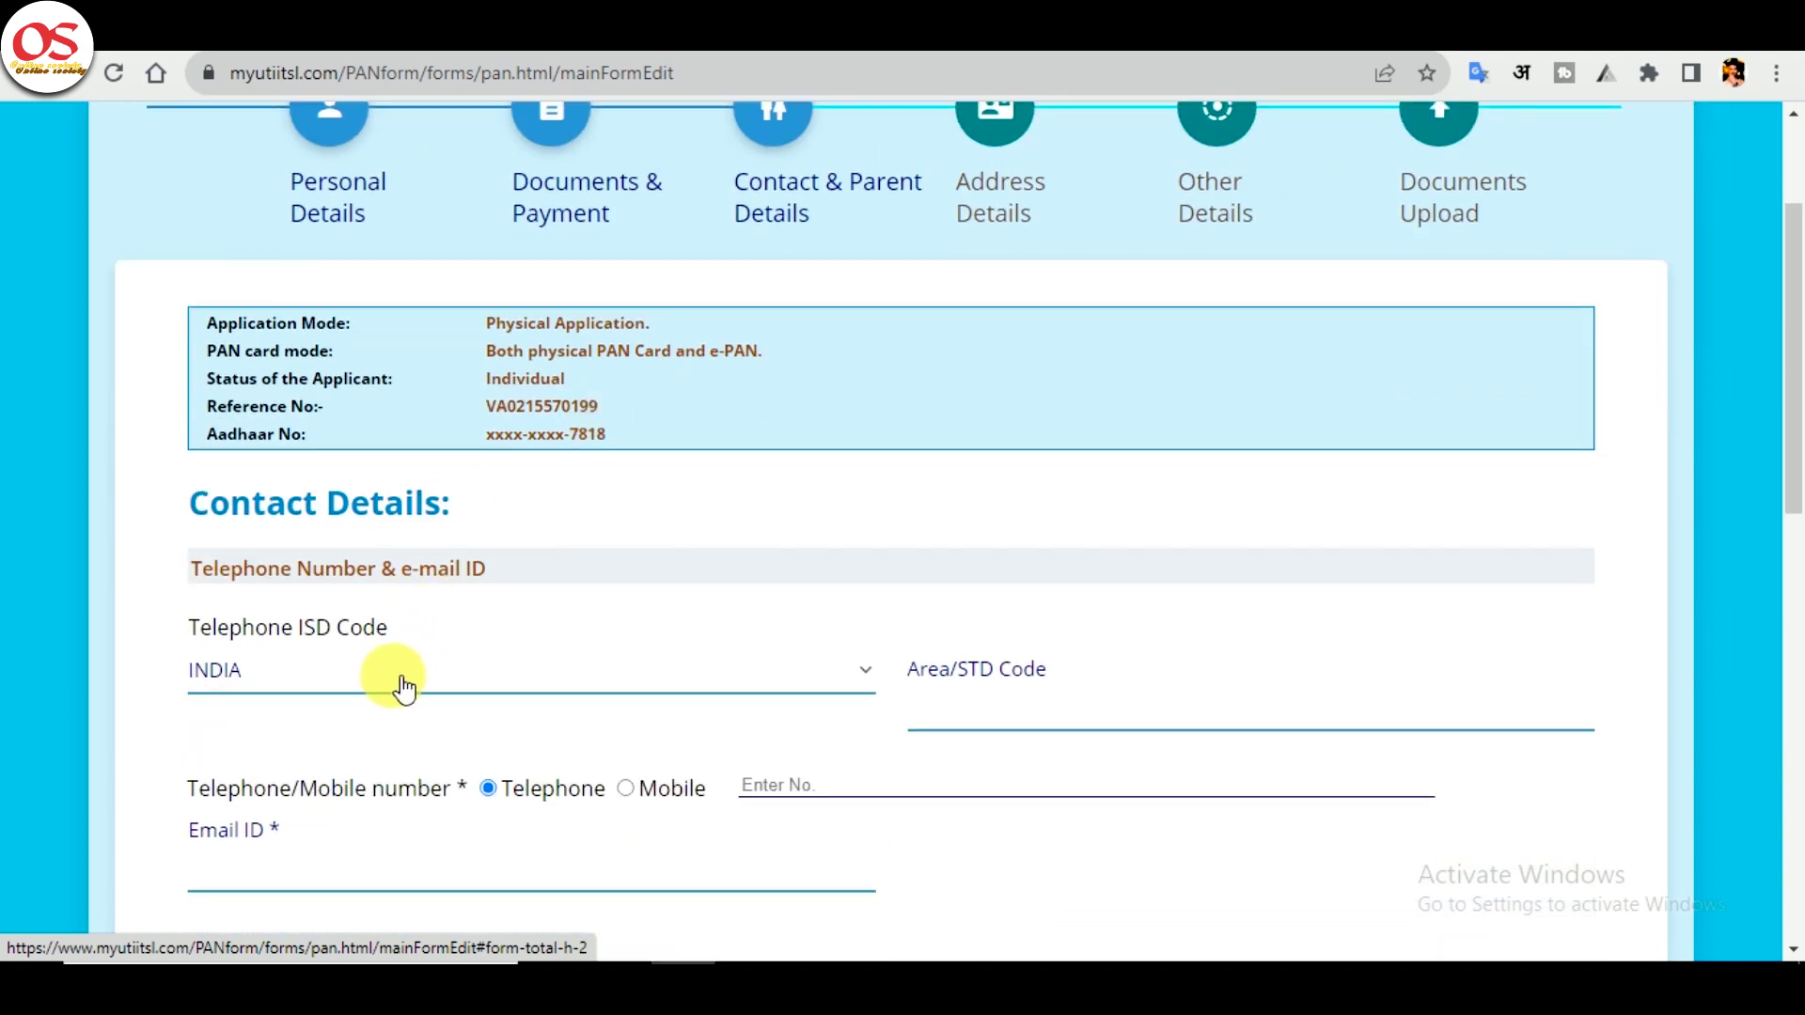
{"action": "left_click", "coordinate": [368, 696]}
{"action": "left_click", "coordinate": [368, 696]}
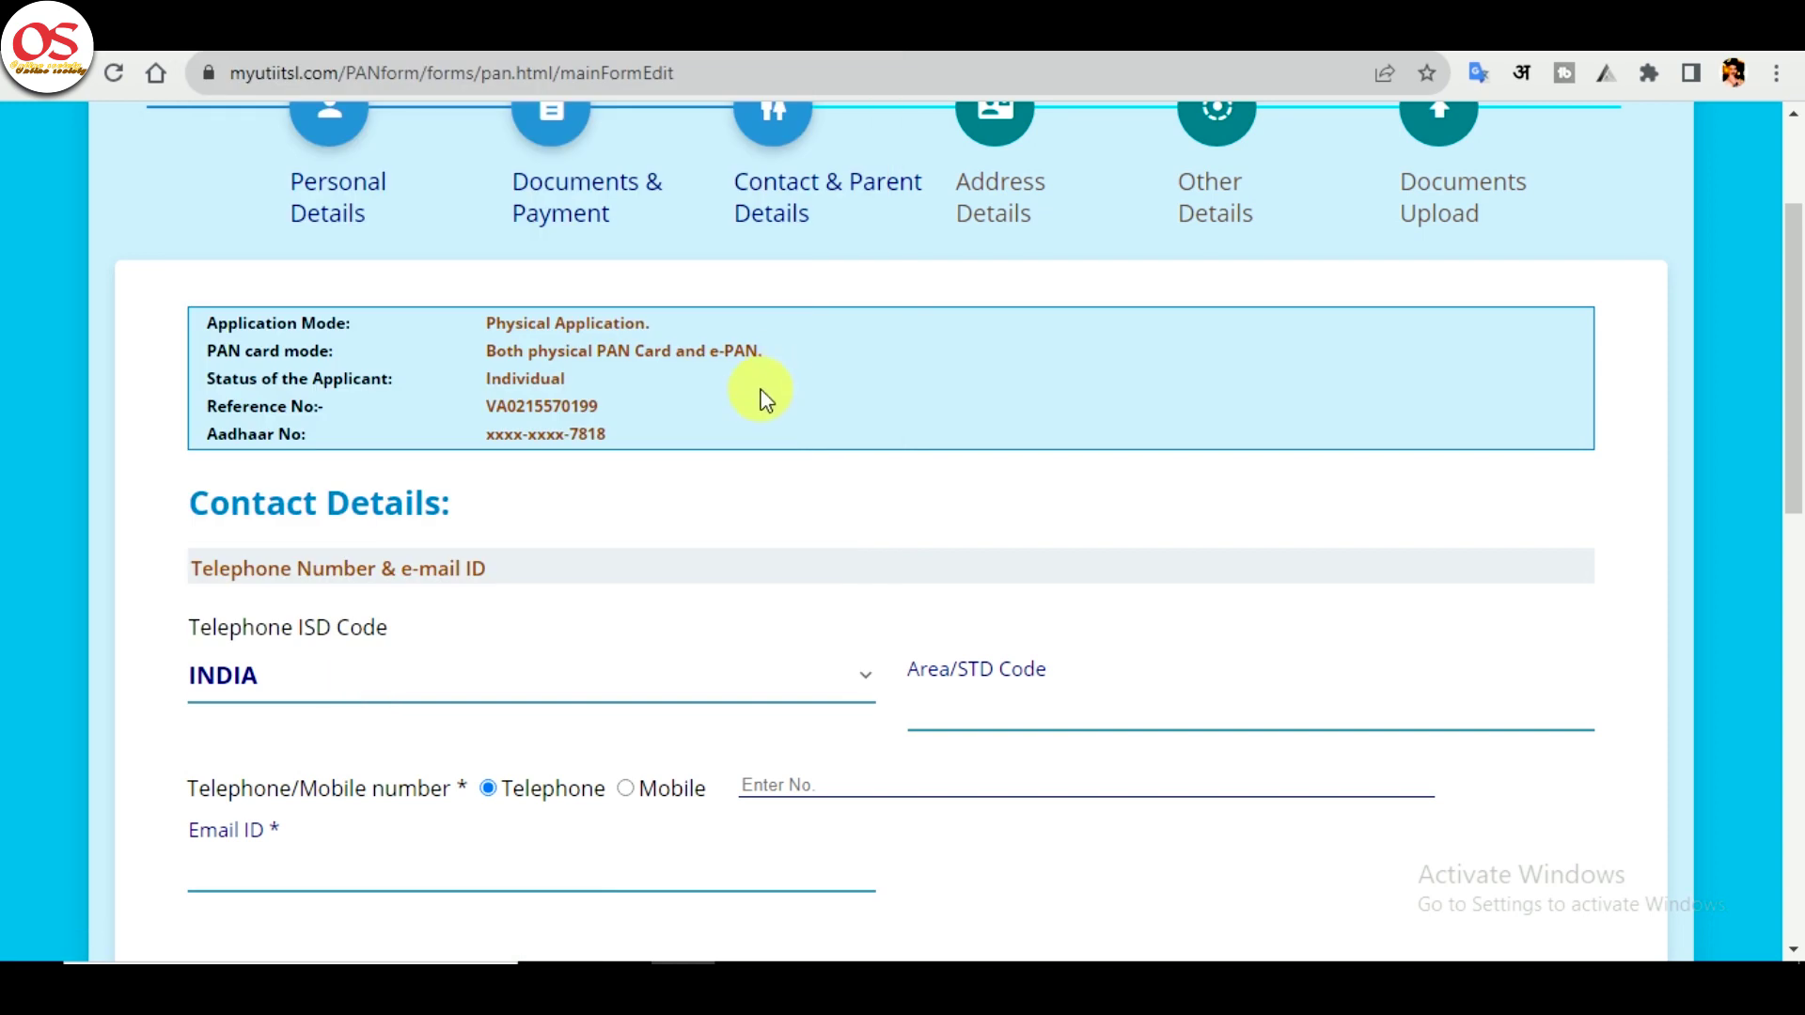
{"action": "scroll", "coordinate": [766, 391], "scroll_direction": "down", "scroll_amount": 2}
{"action": "left_click", "coordinate": [383, 461]}
{"action": "key", "text": "Up"}
{"action": "key", "text": "Down"}
{"action": "key", "text": "Down"}
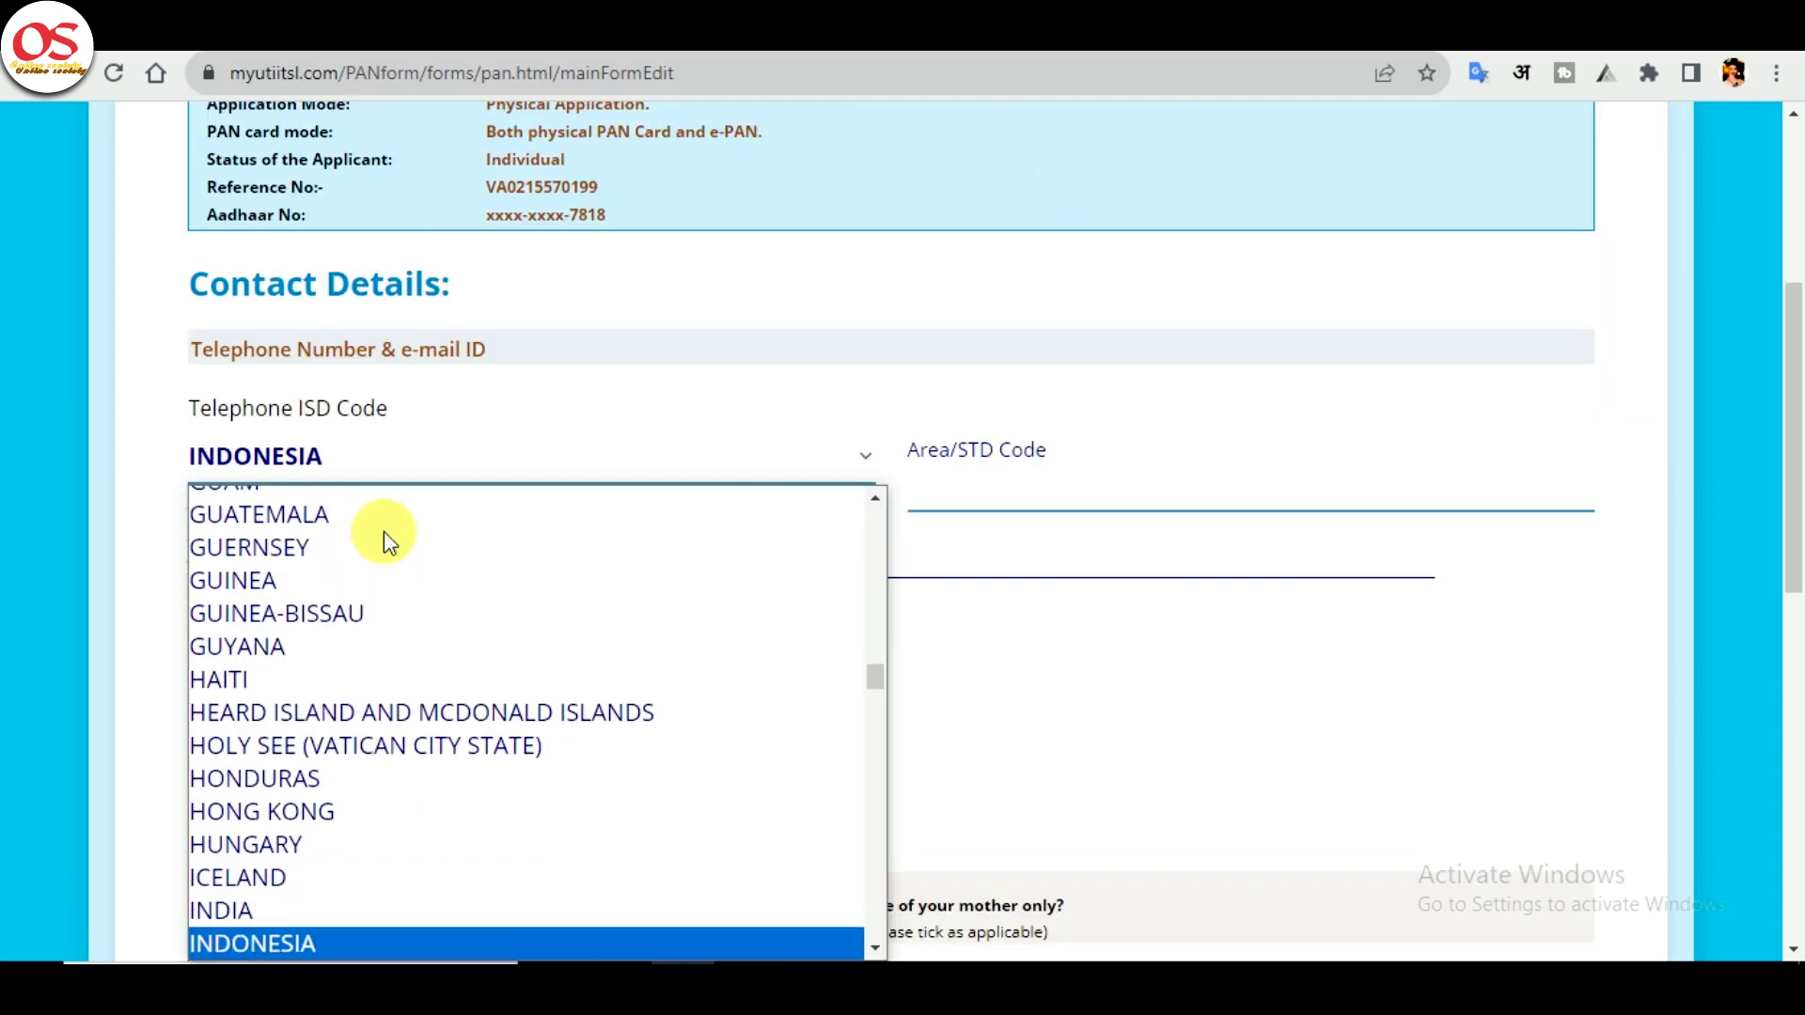
{"action": "key", "text": "Up"}
{"action": "key", "text": "Return"}
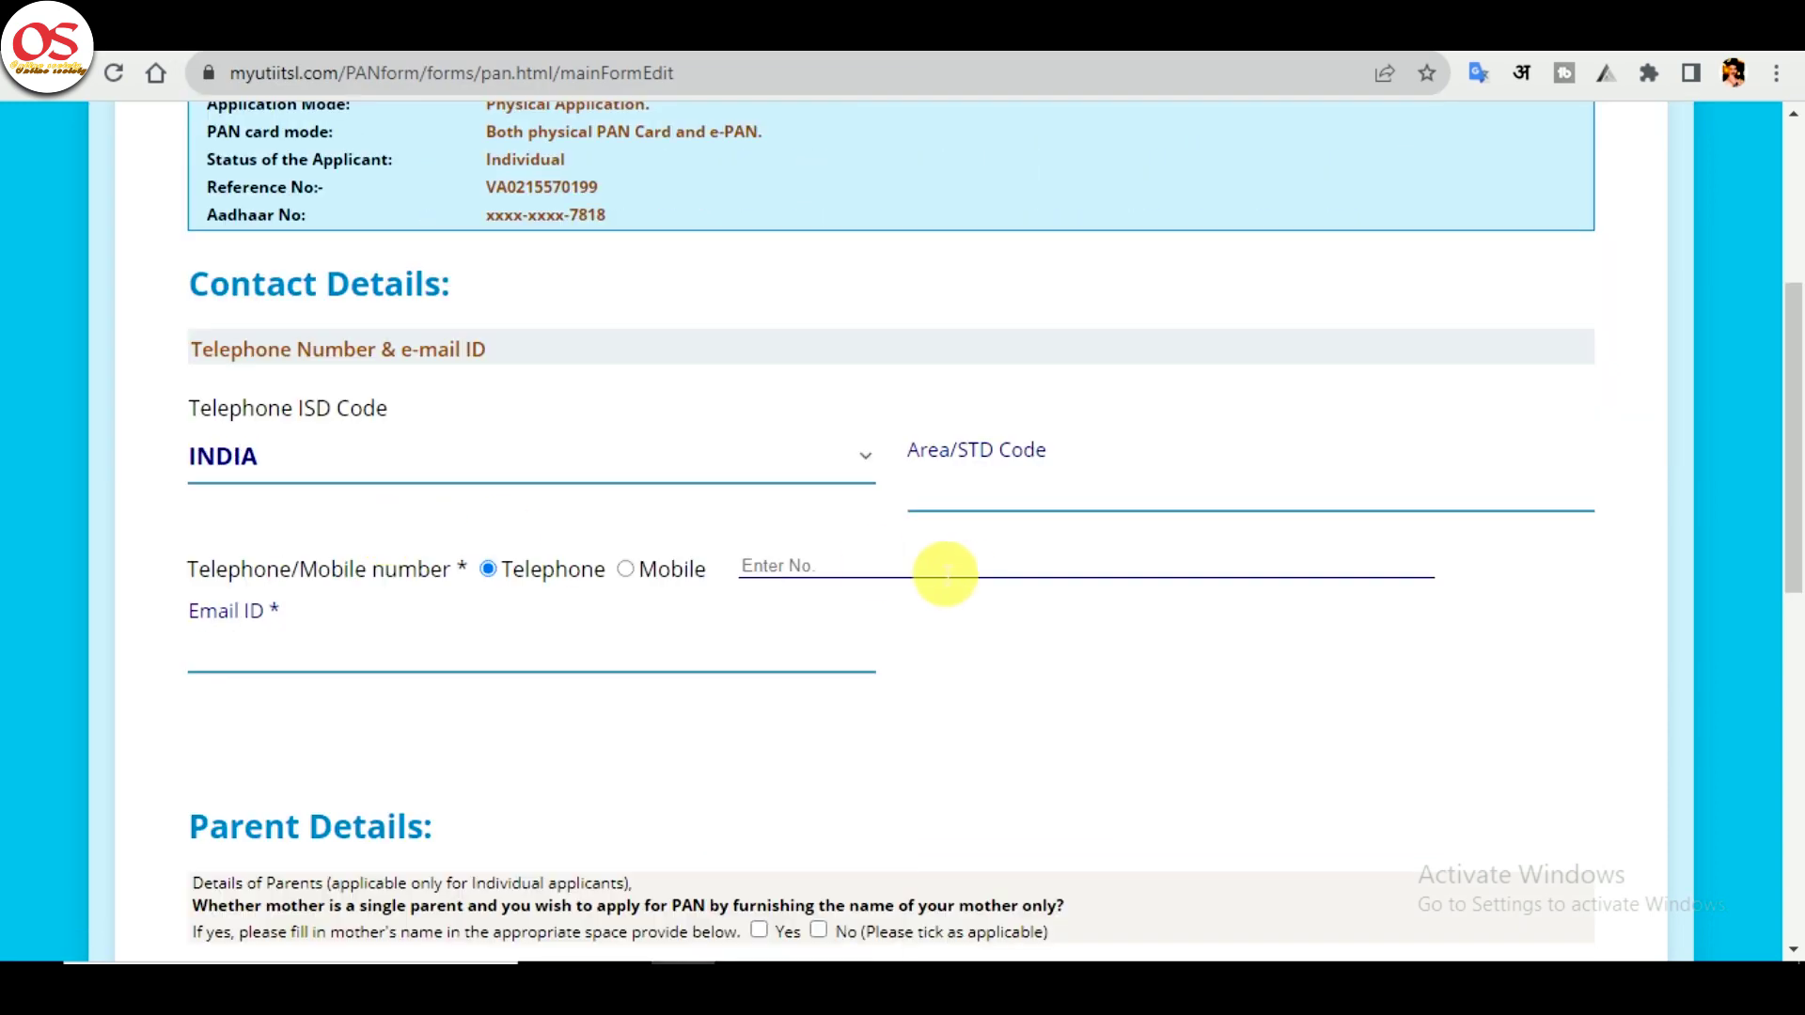
- Choose mobile as the contact type, paste the mobile number and enter the e-mail ID
{"action": "left_click", "coordinate": [626, 569]}
{"action": "left_click", "coordinate": [883, 570]}
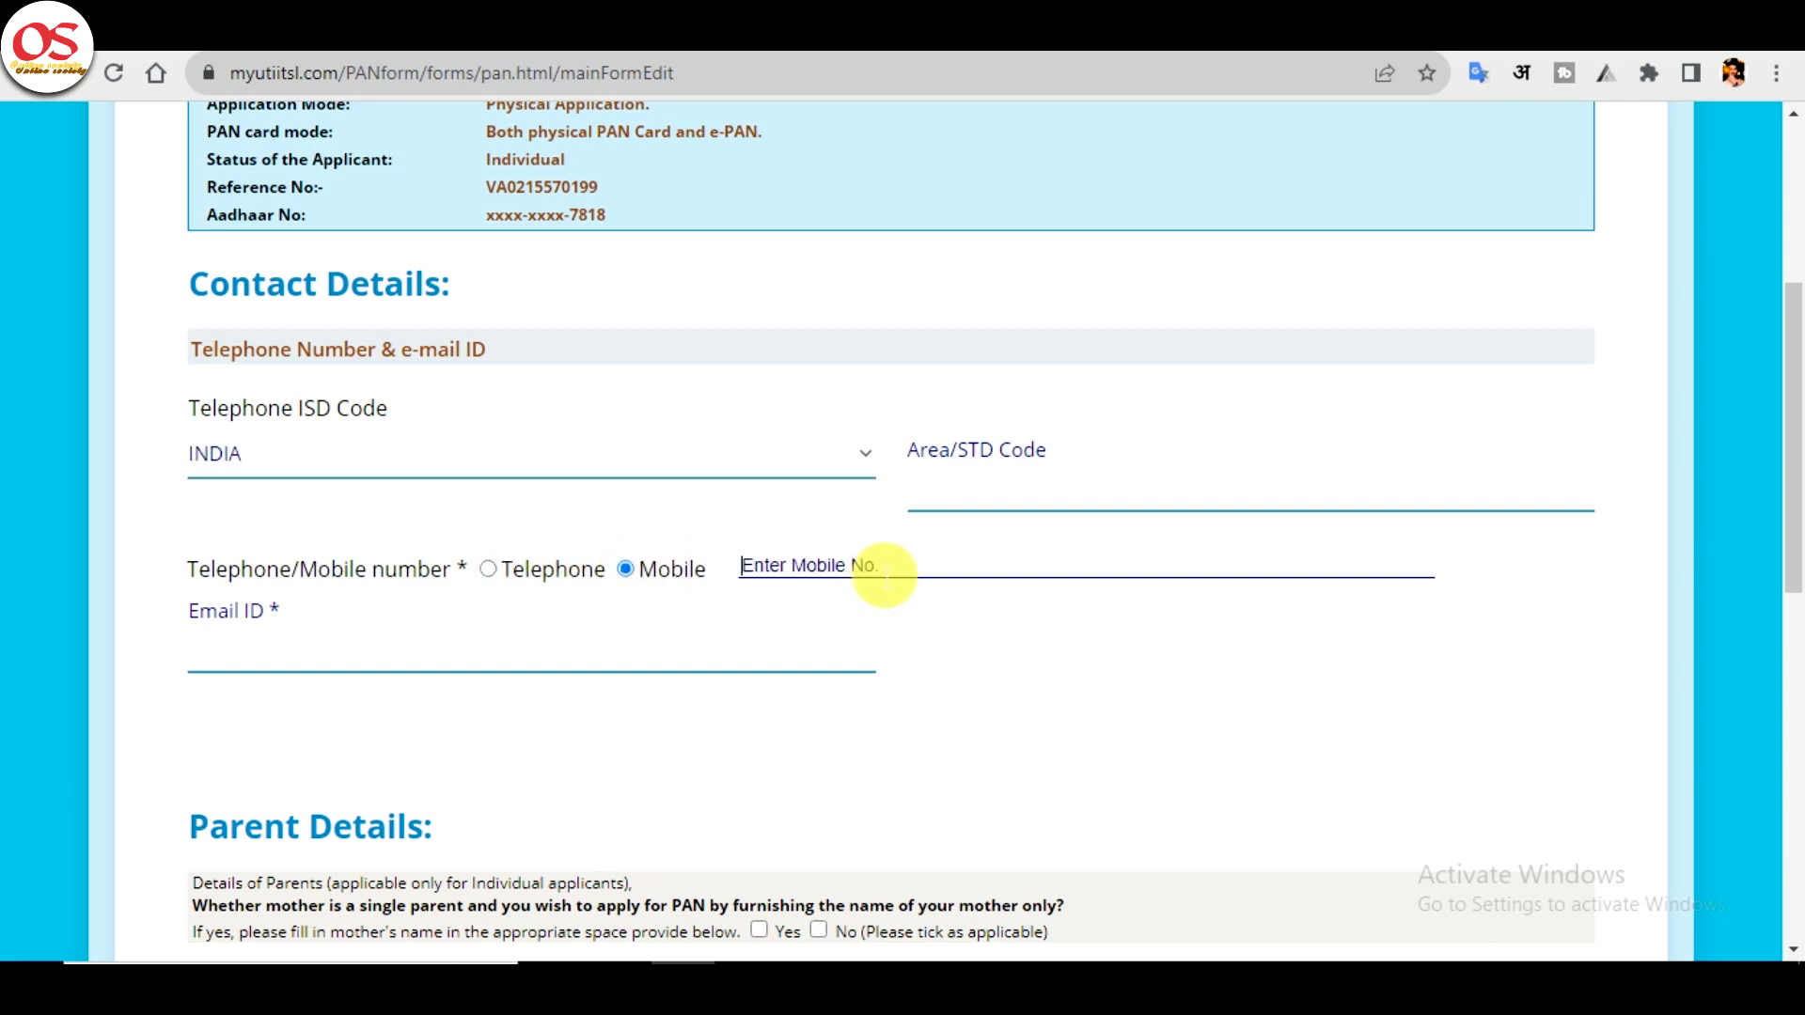
{"action": "key", "text": "ctrl+v"}
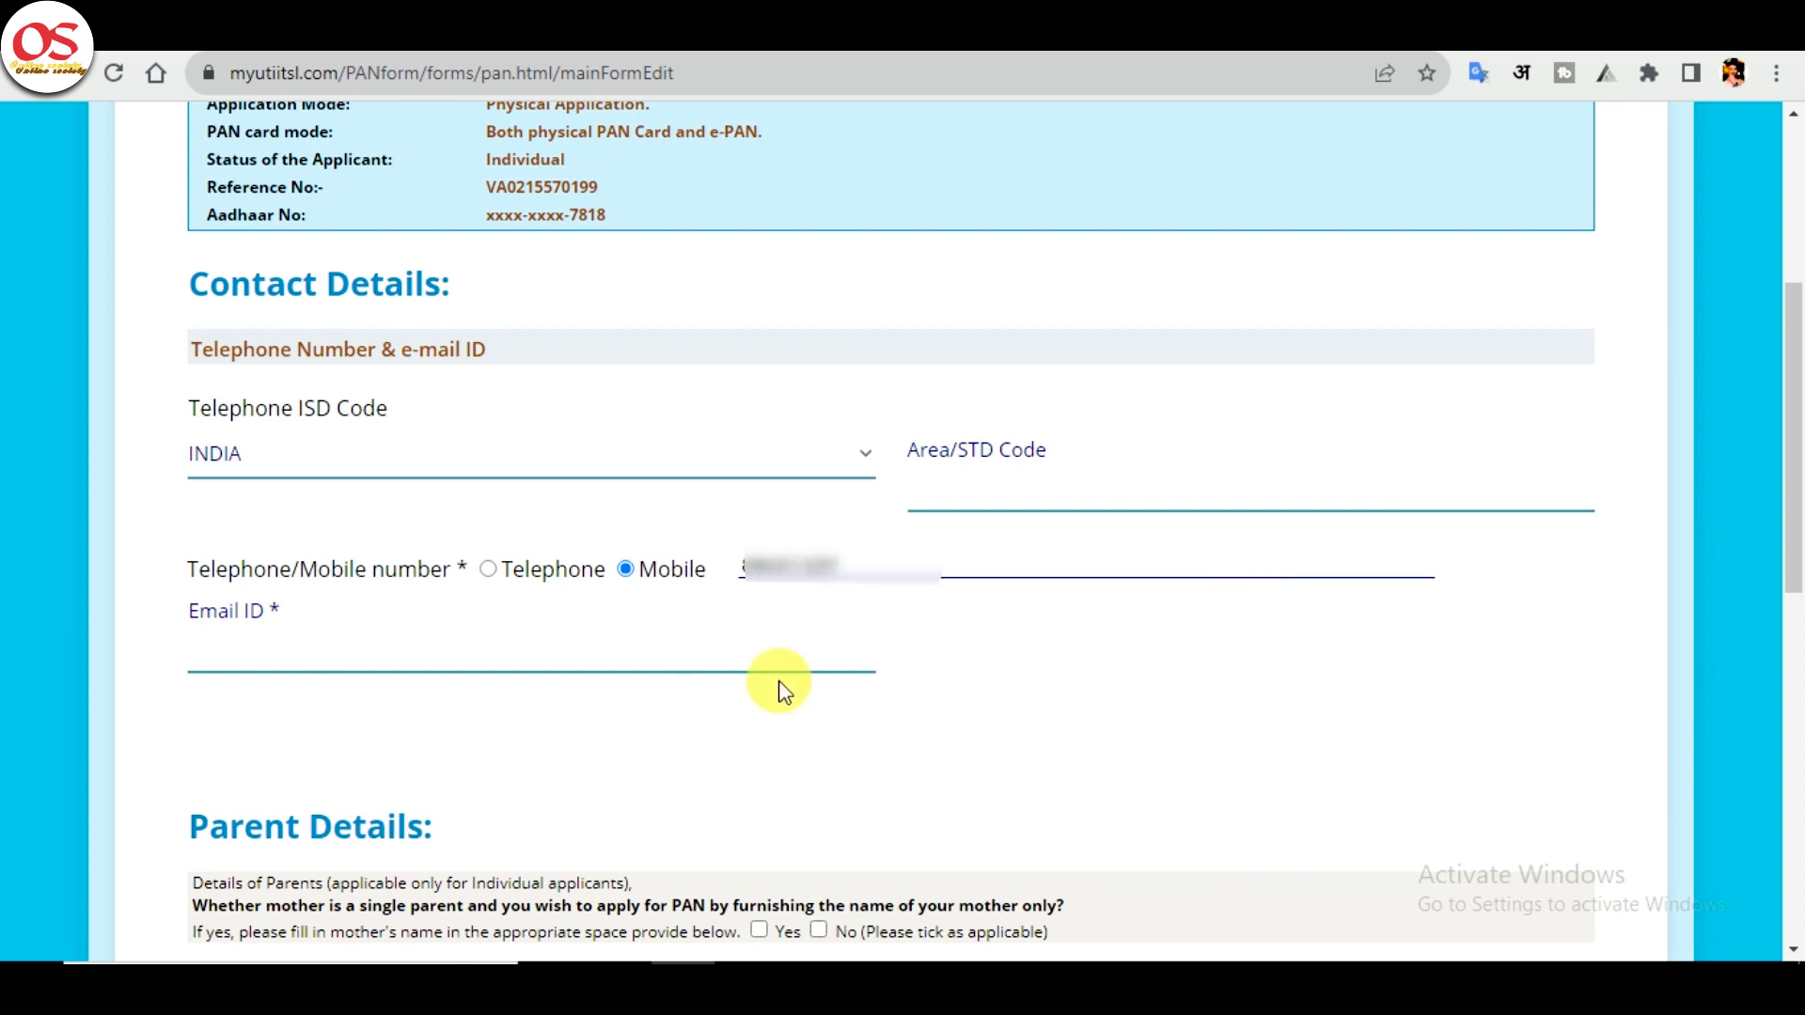
{"action": "left_click", "coordinate": [556, 662]}
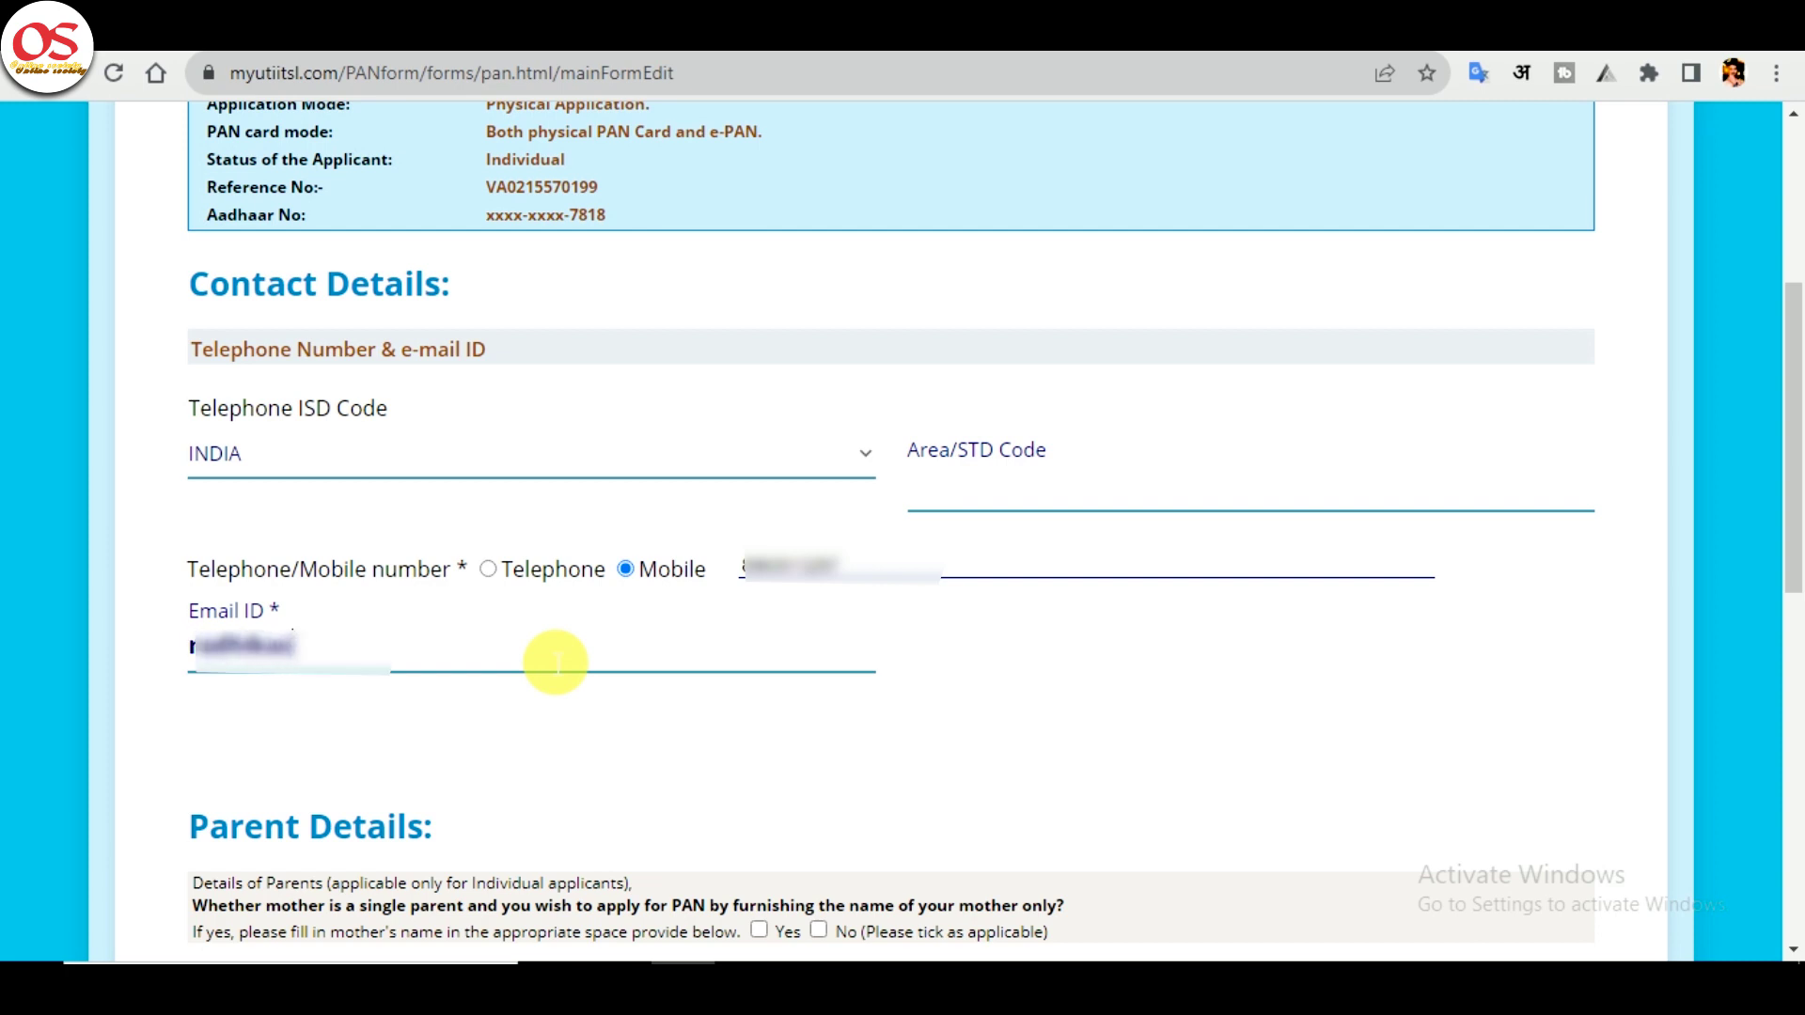
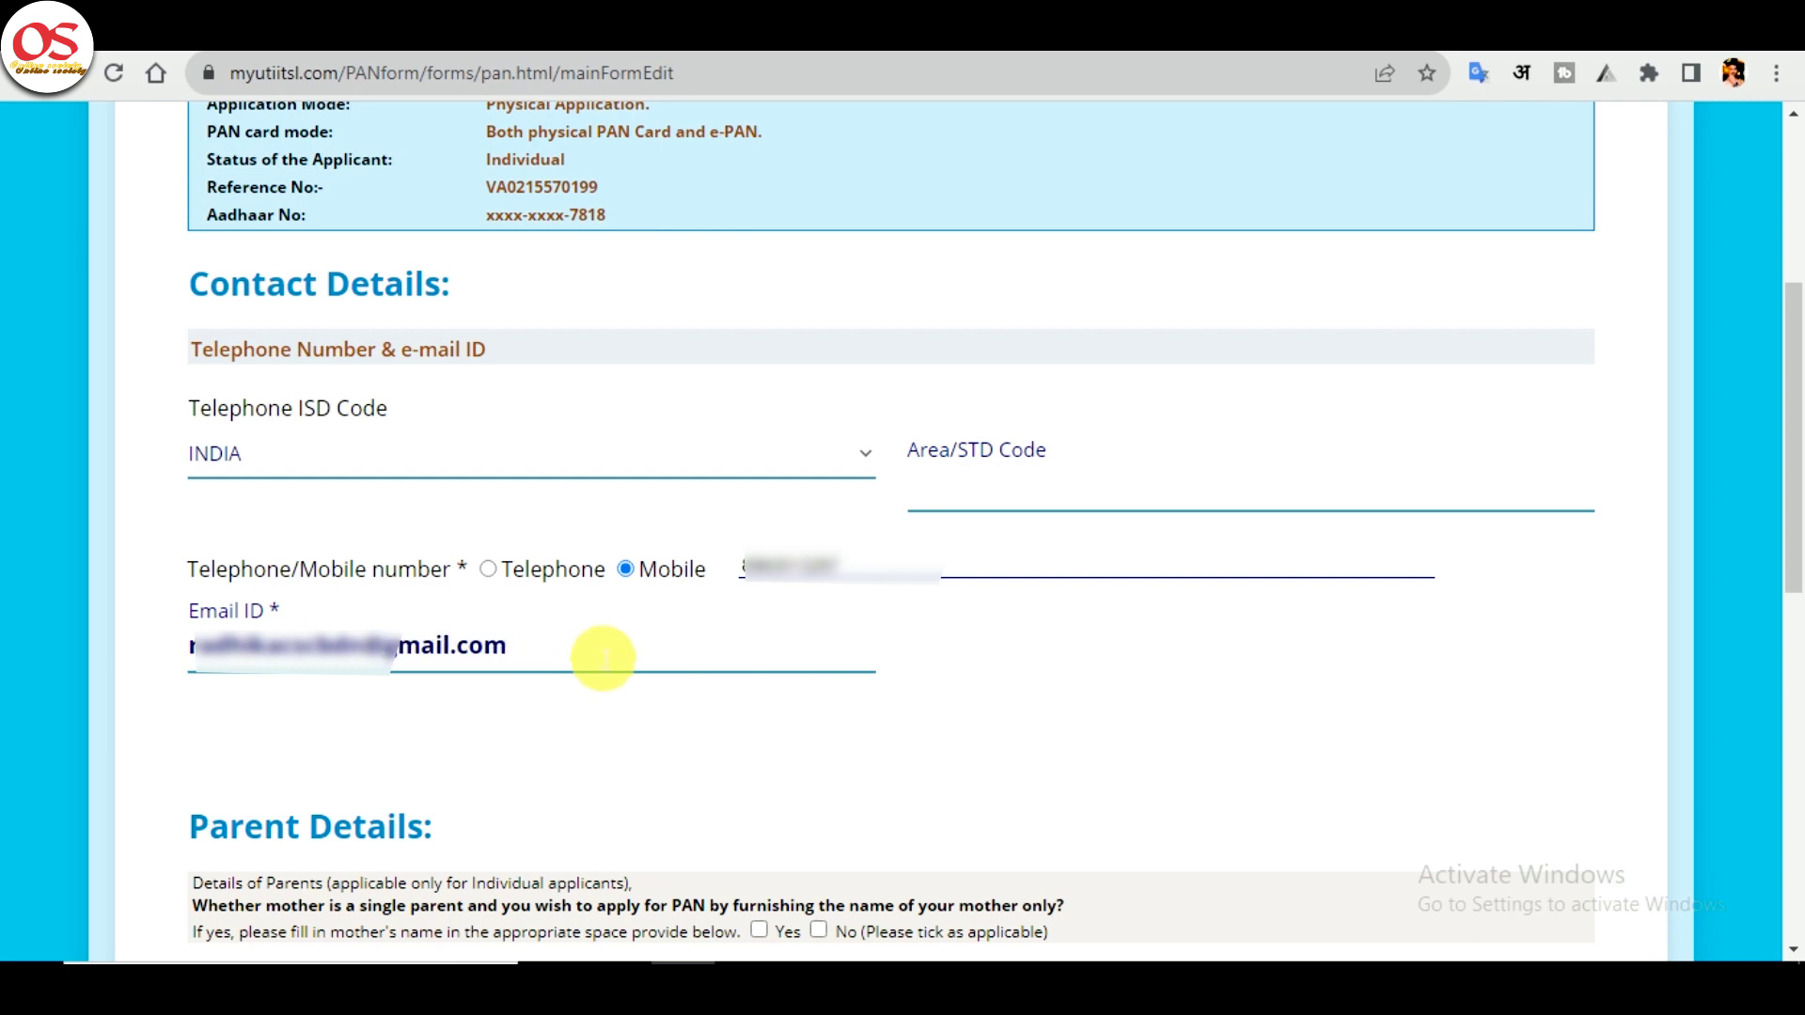
{"action": "left_click_drag", "start_coordinate": [1784, 492], "coordinate": [1786, 644]}
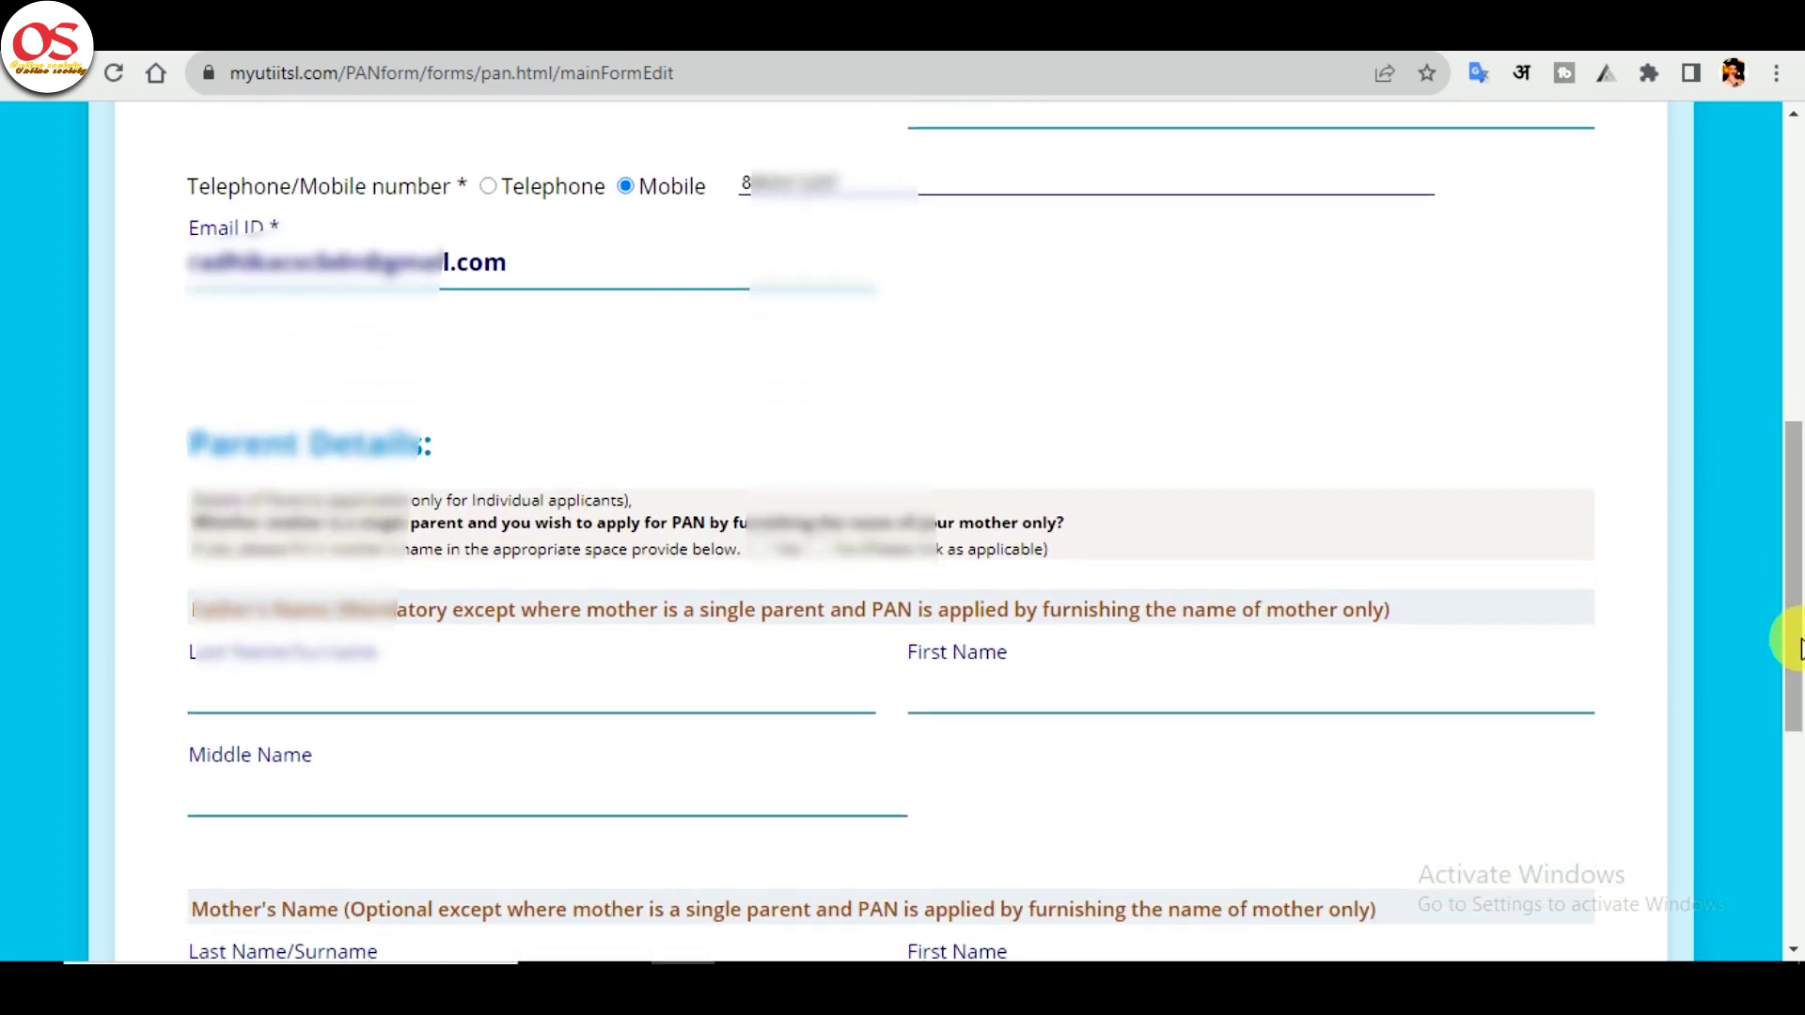
- Answer No to the single-mother question, enter the parents' surnames and continue to Address Details
{"action": "left_click", "coordinate": [817, 547]}
{"action": "left_click", "coordinate": [586, 707]}
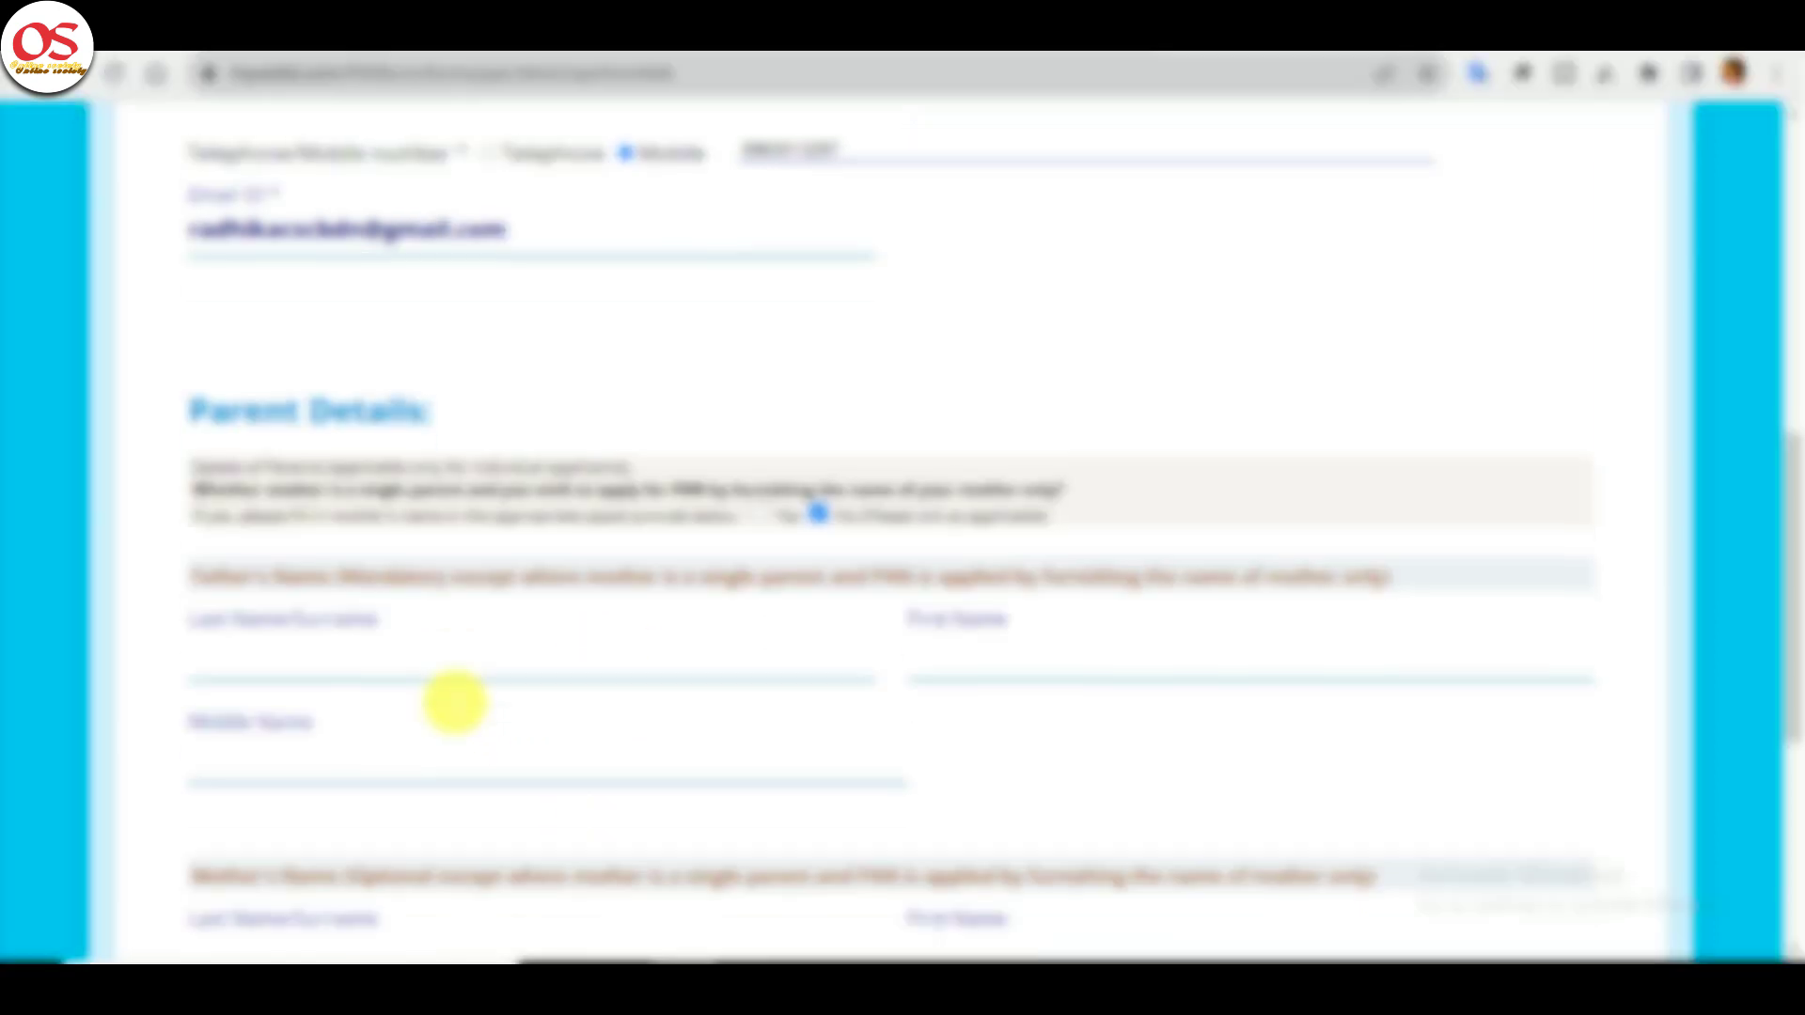
{"action": "scroll", "coordinate": [455, 702], "scroll_direction": "down", "scroll_amount": 4}
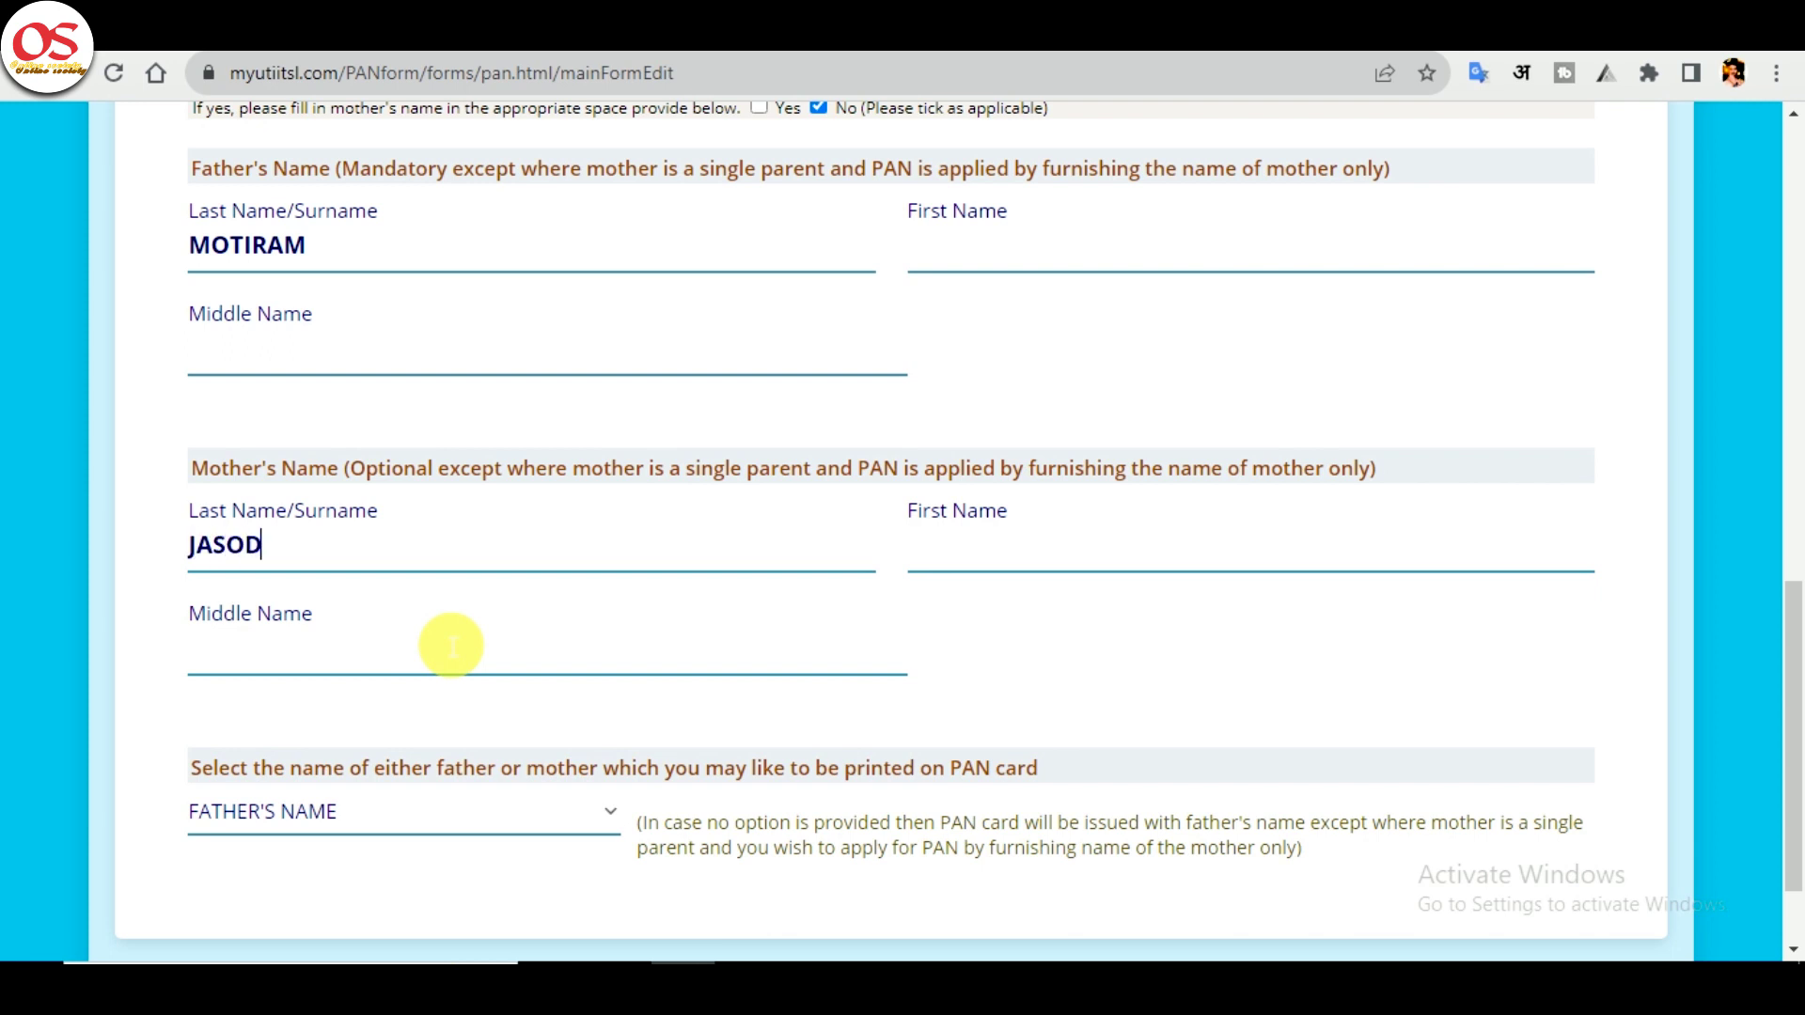
{"action": "scroll", "coordinate": [1315, 677], "scroll_direction": "down", "scroll_amount": 2}
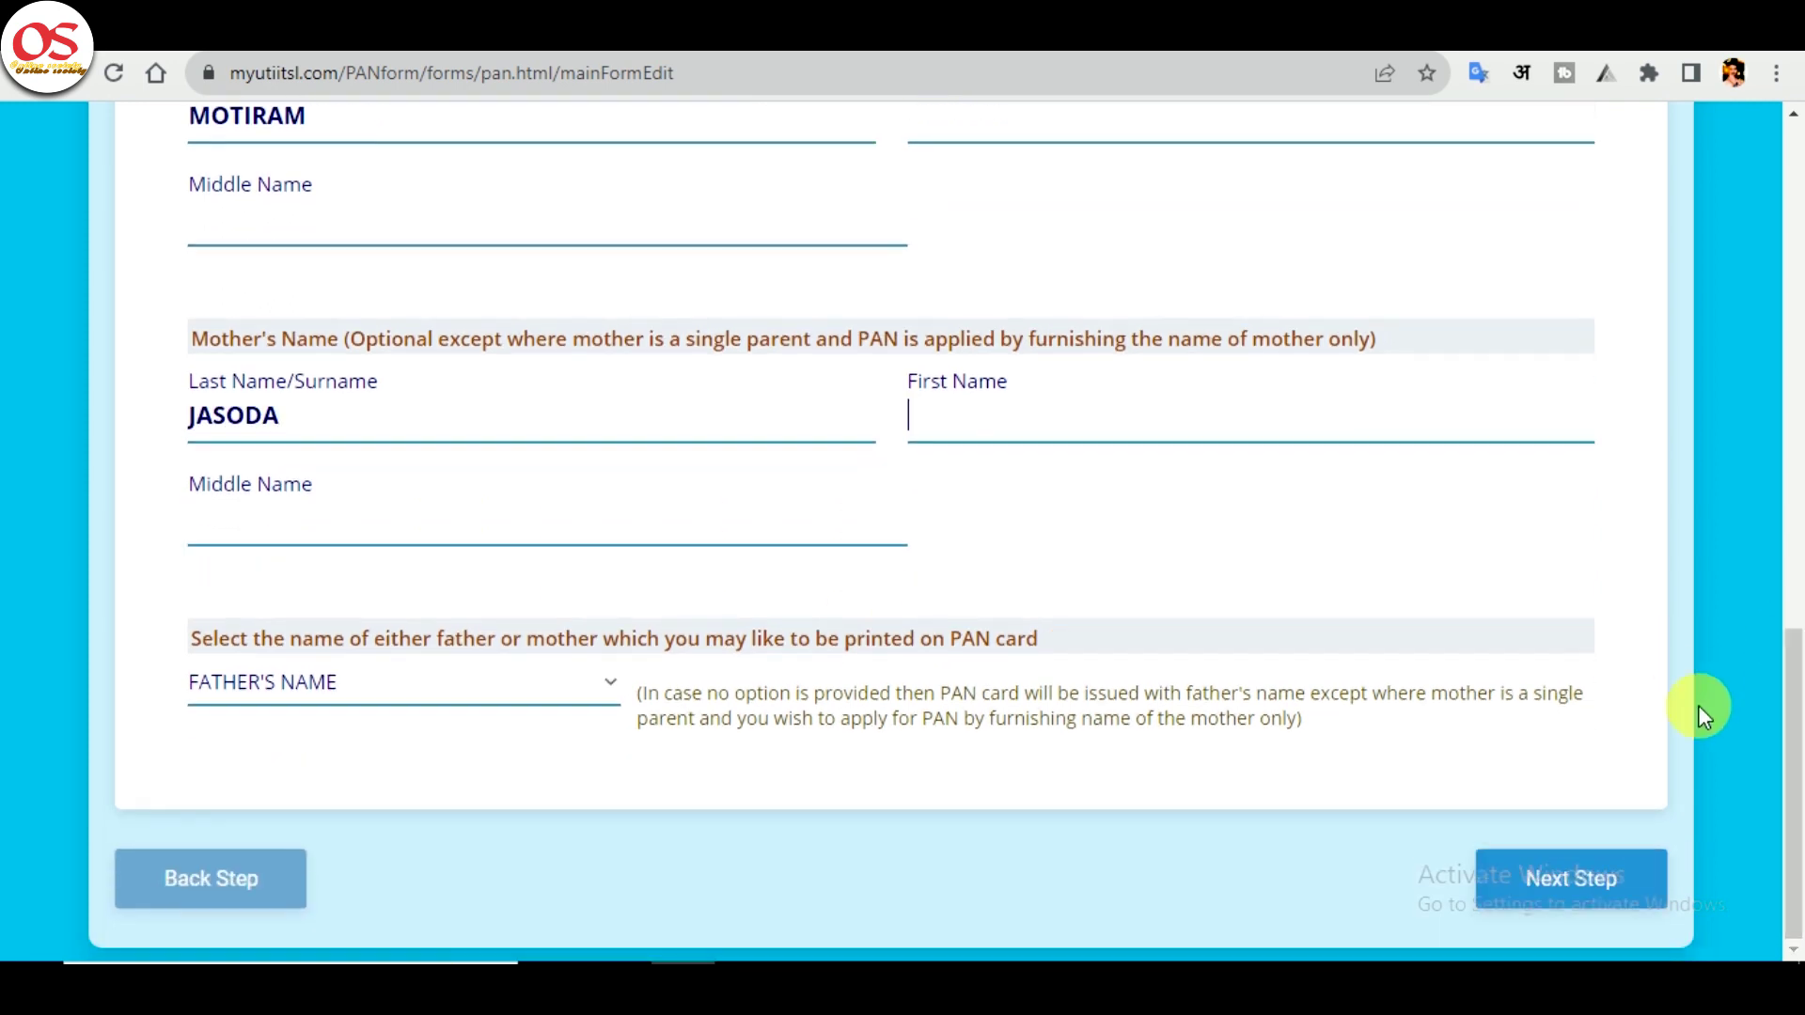
{"action": "left_click", "coordinate": [1572, 907]}
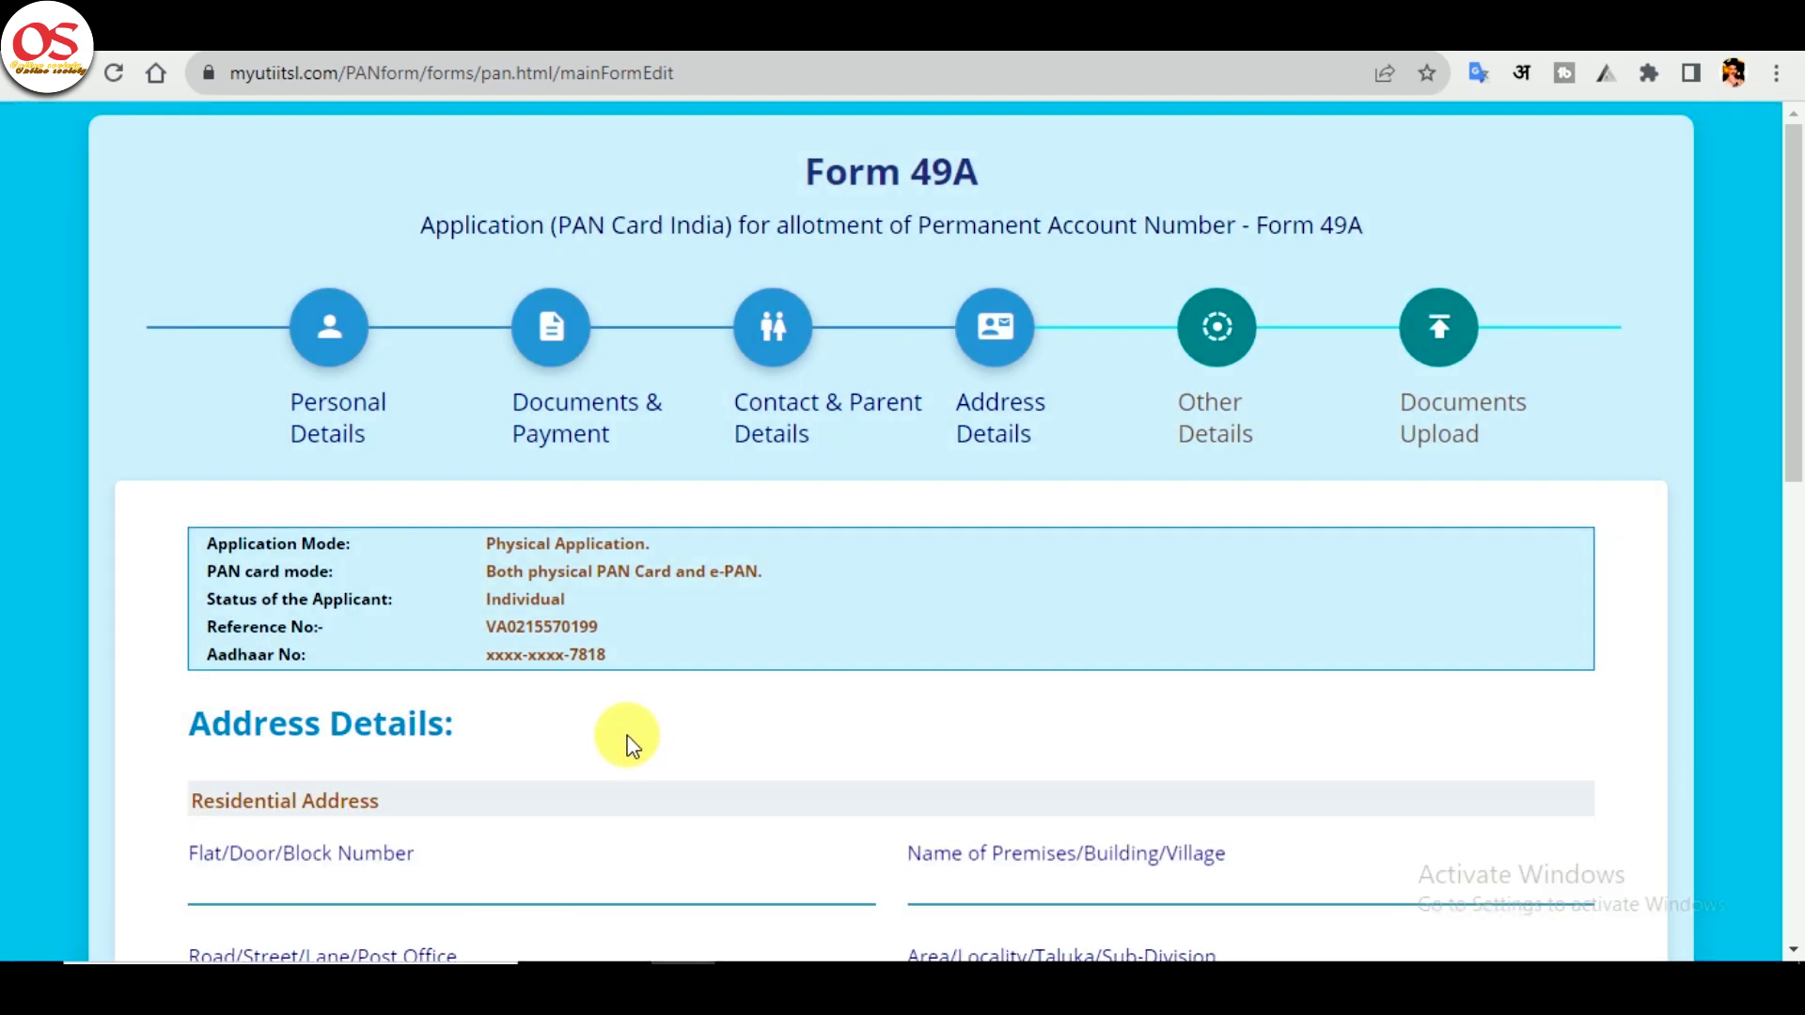
- Fill in the flat and road address lines, choose the district, and enter the pincode
{"action": "scroll", "coordinate": [628, 745], "scroll_direction": "down", "scroll_amount": 2}
{"action": "left_click", "coordinate": [431, 673]}
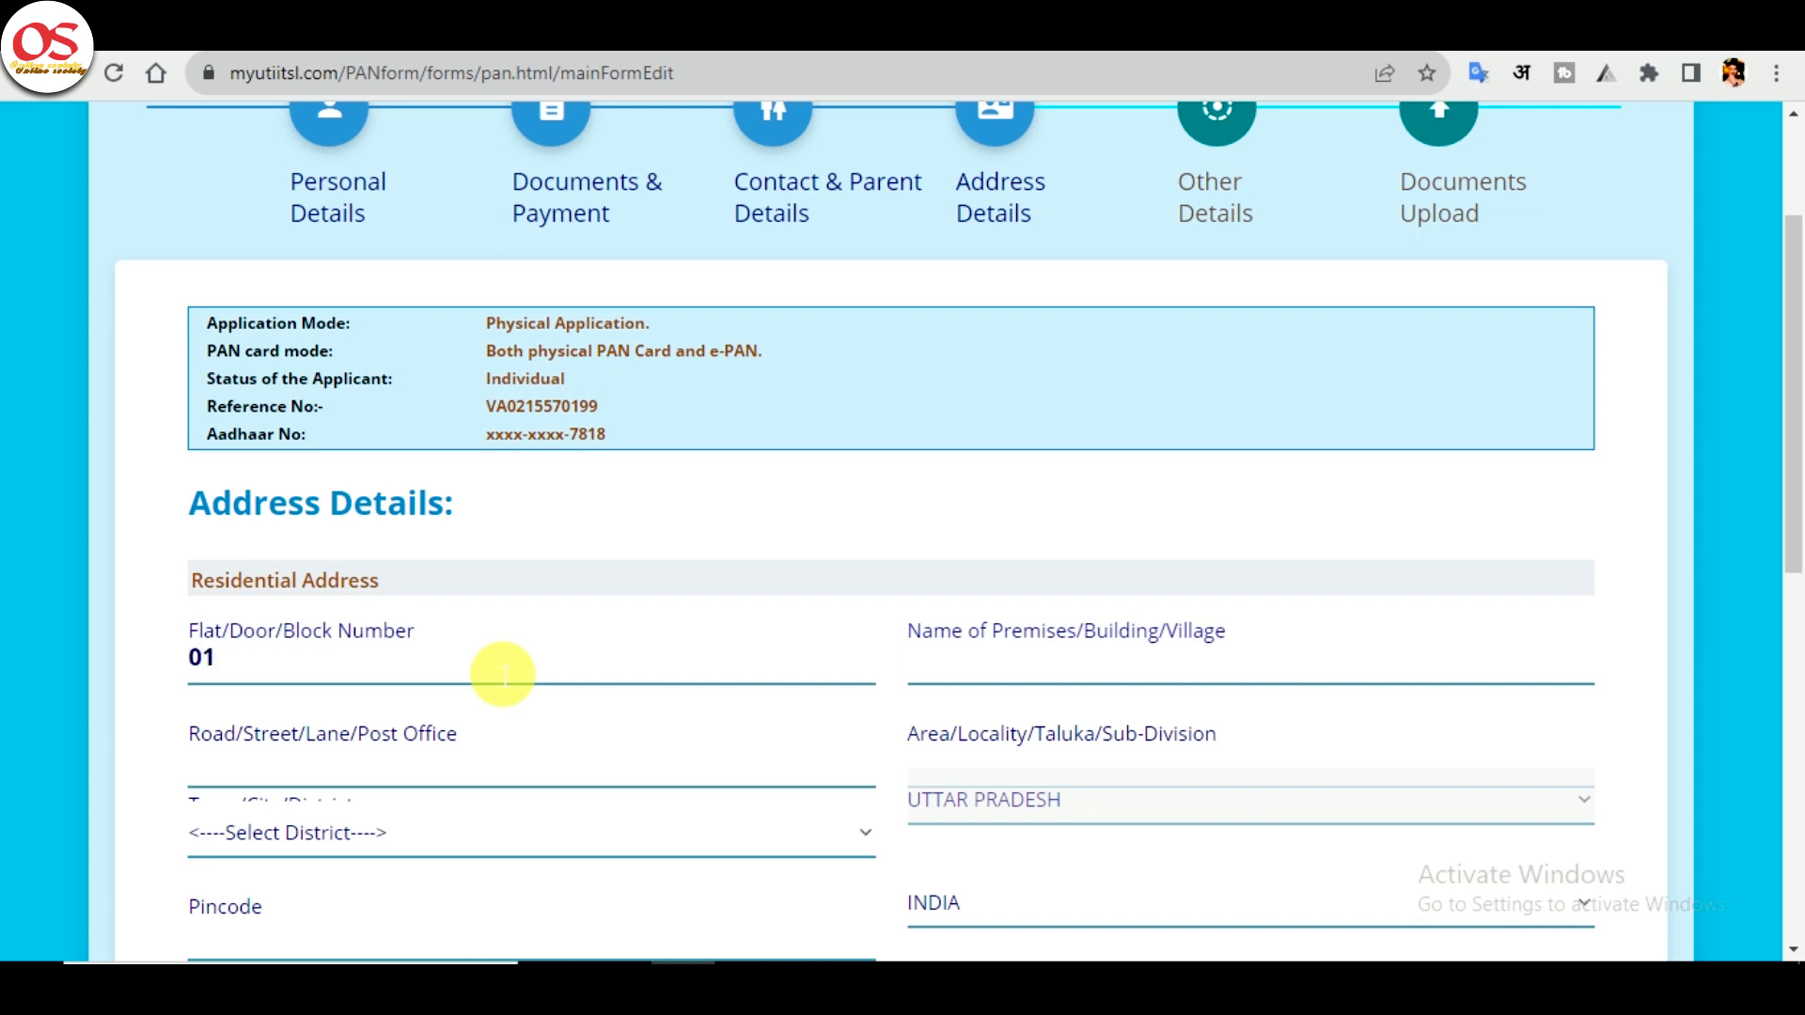
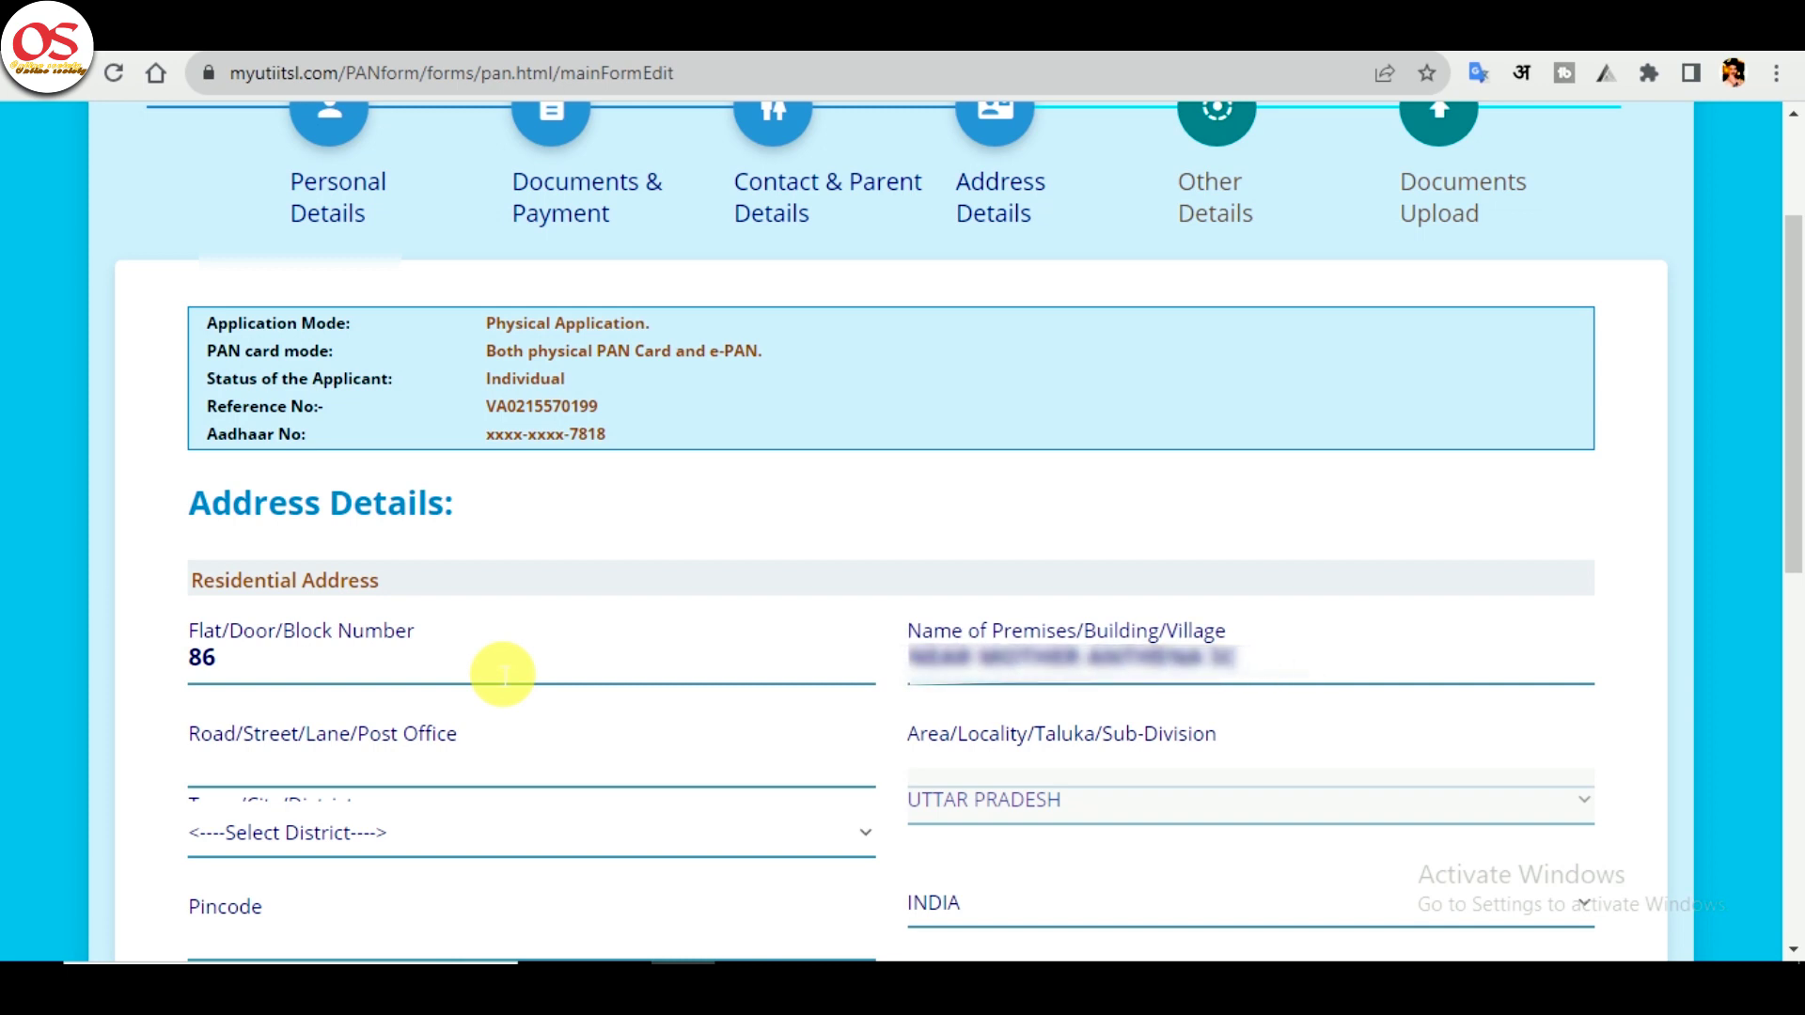
{"action": "key", "text": "Tab"}
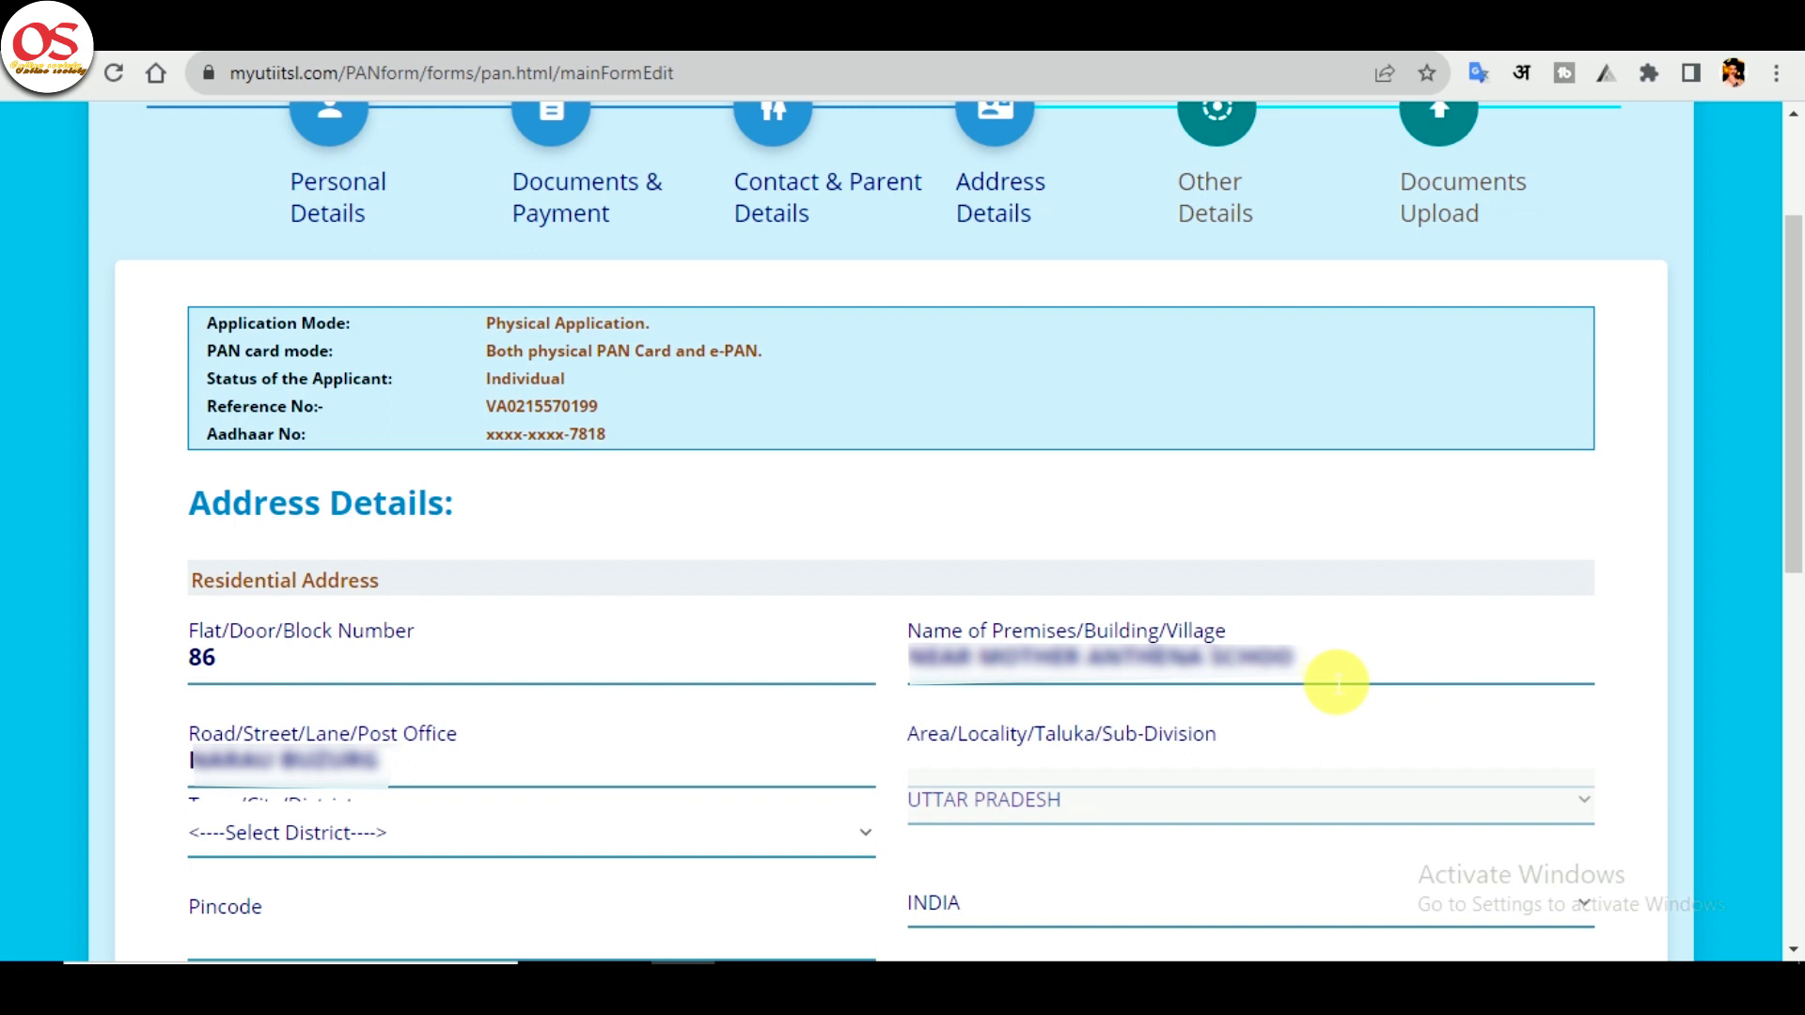
{"action": "left_click", "coordinate": [1239, 763]}
{"action": "scroll", "coordinate": [404, 670], "scroll_direction": "down", "scroll_amount": 2}
{"action": "left_click", "coordinate": [447, 631]}
{"action": "type", "text": "bu"}
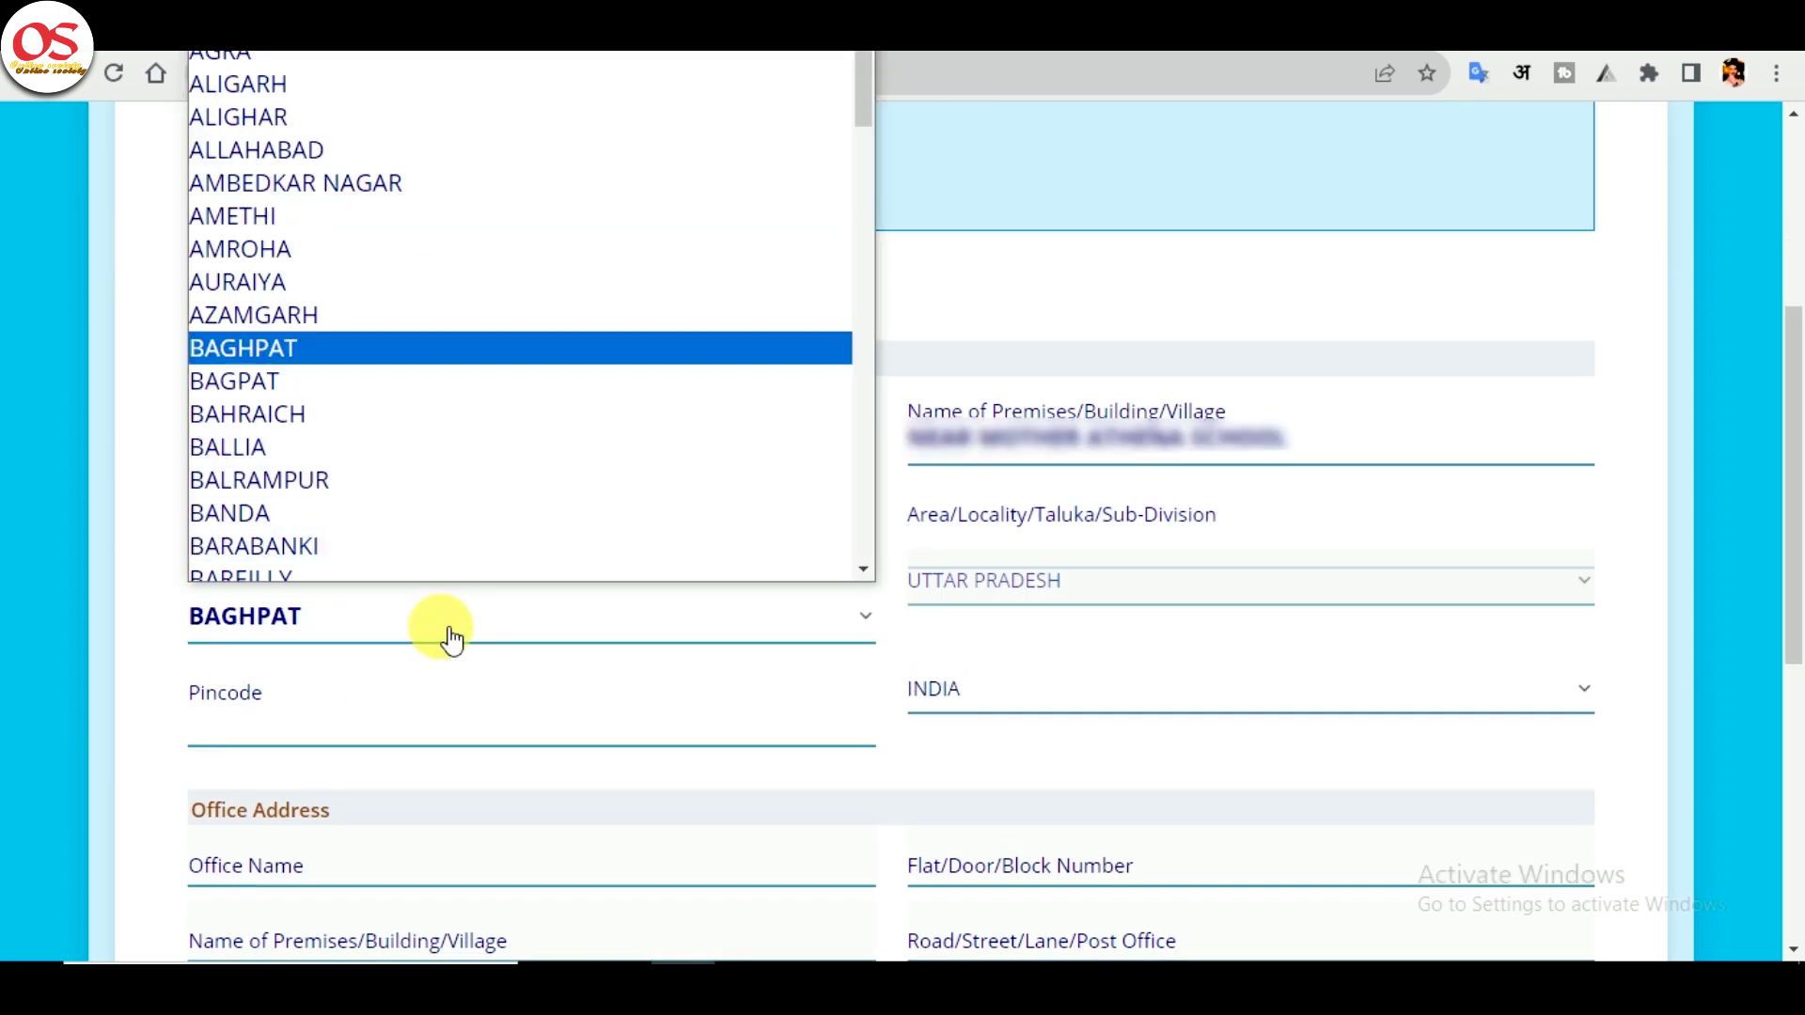
{"action": "key", "text": "Return"}
{"action": "left_click", "coordinate": [591, 740]}
{"action": "type", "text": "24360"}
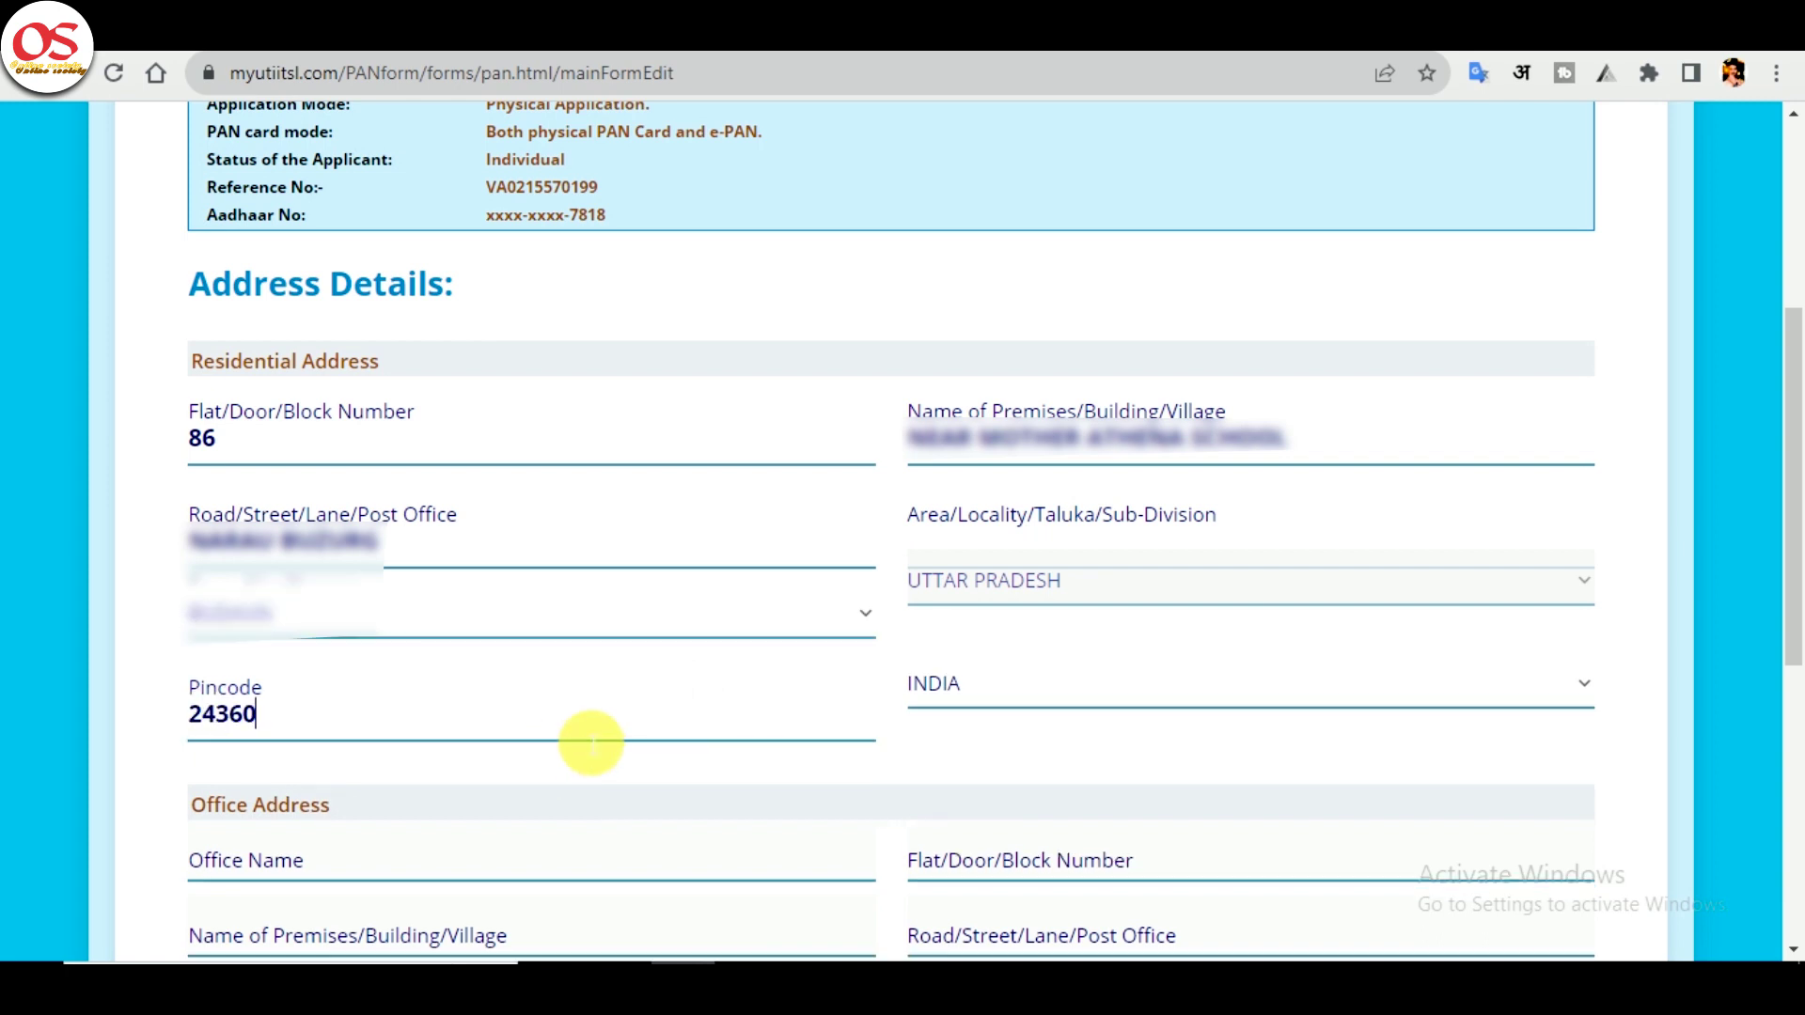
{"action": "type", "text": "1"}
- Set the source of income to No Income and continue to Other Details
{"action": "left_click_drag", "start_coordinate": [1792, 515], "coordinate": [1792, 763]}
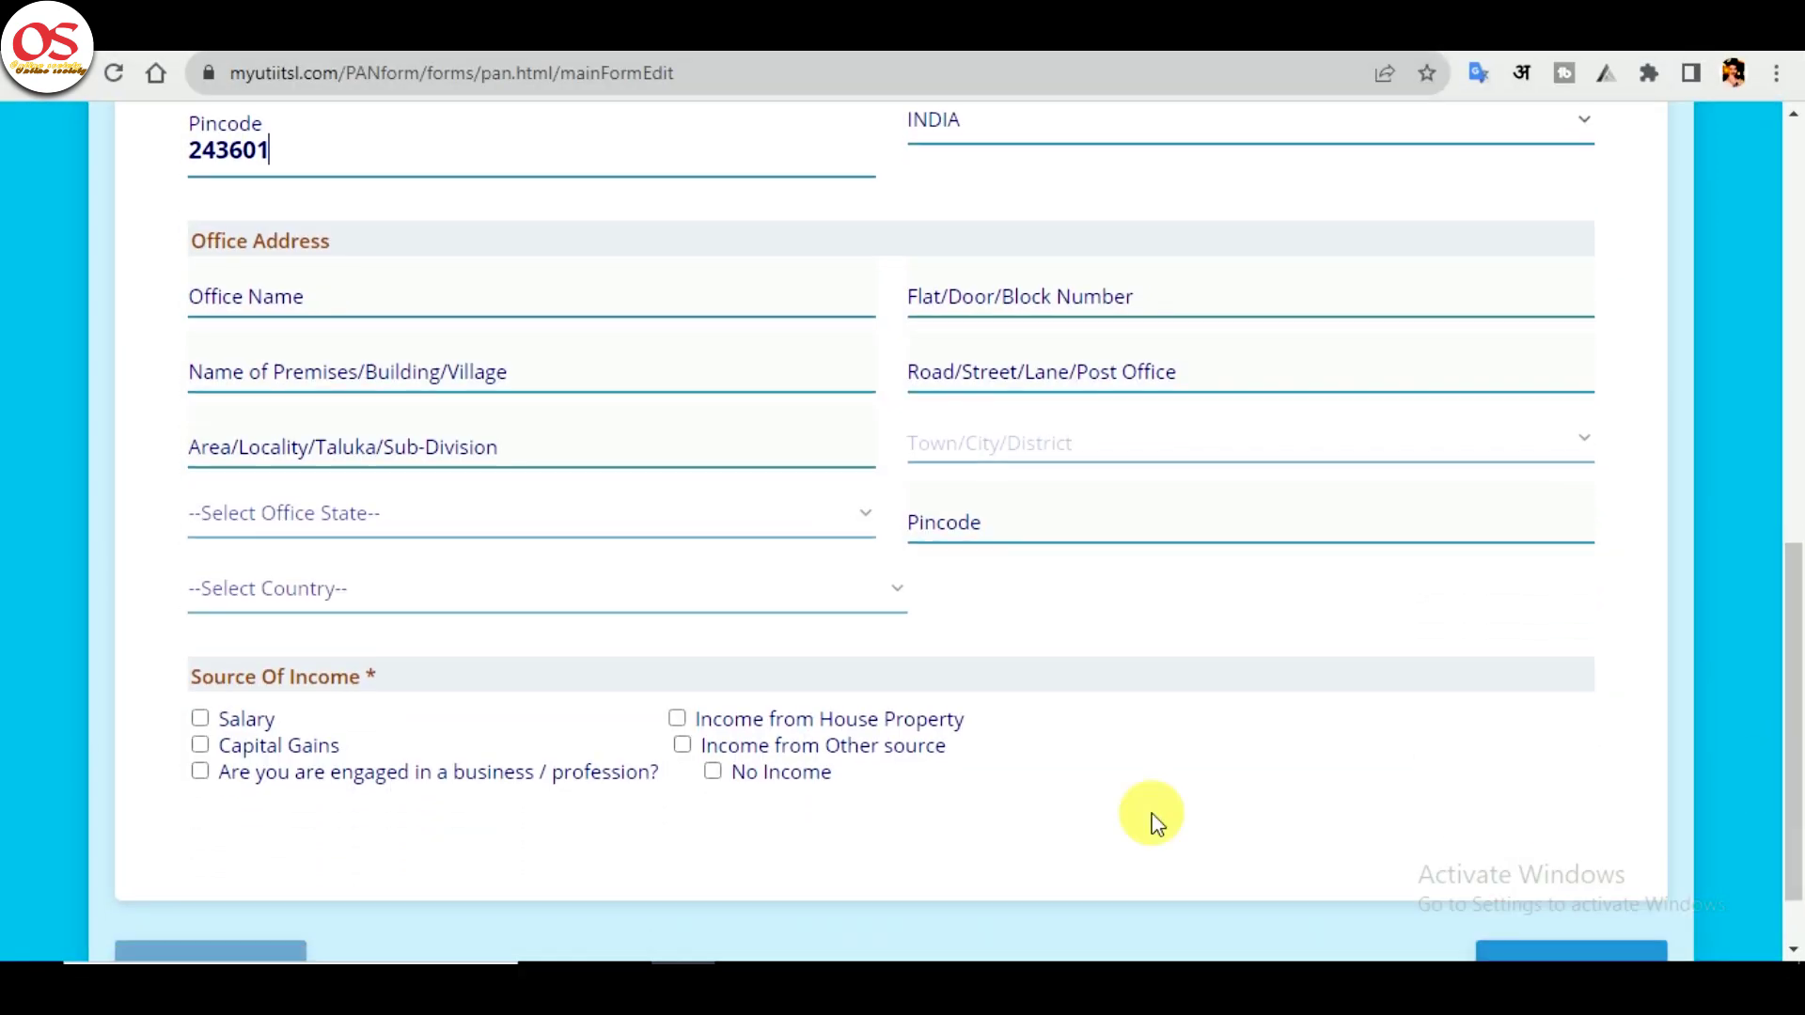
{"action": "left_click", "coordinate": [714, 774]}
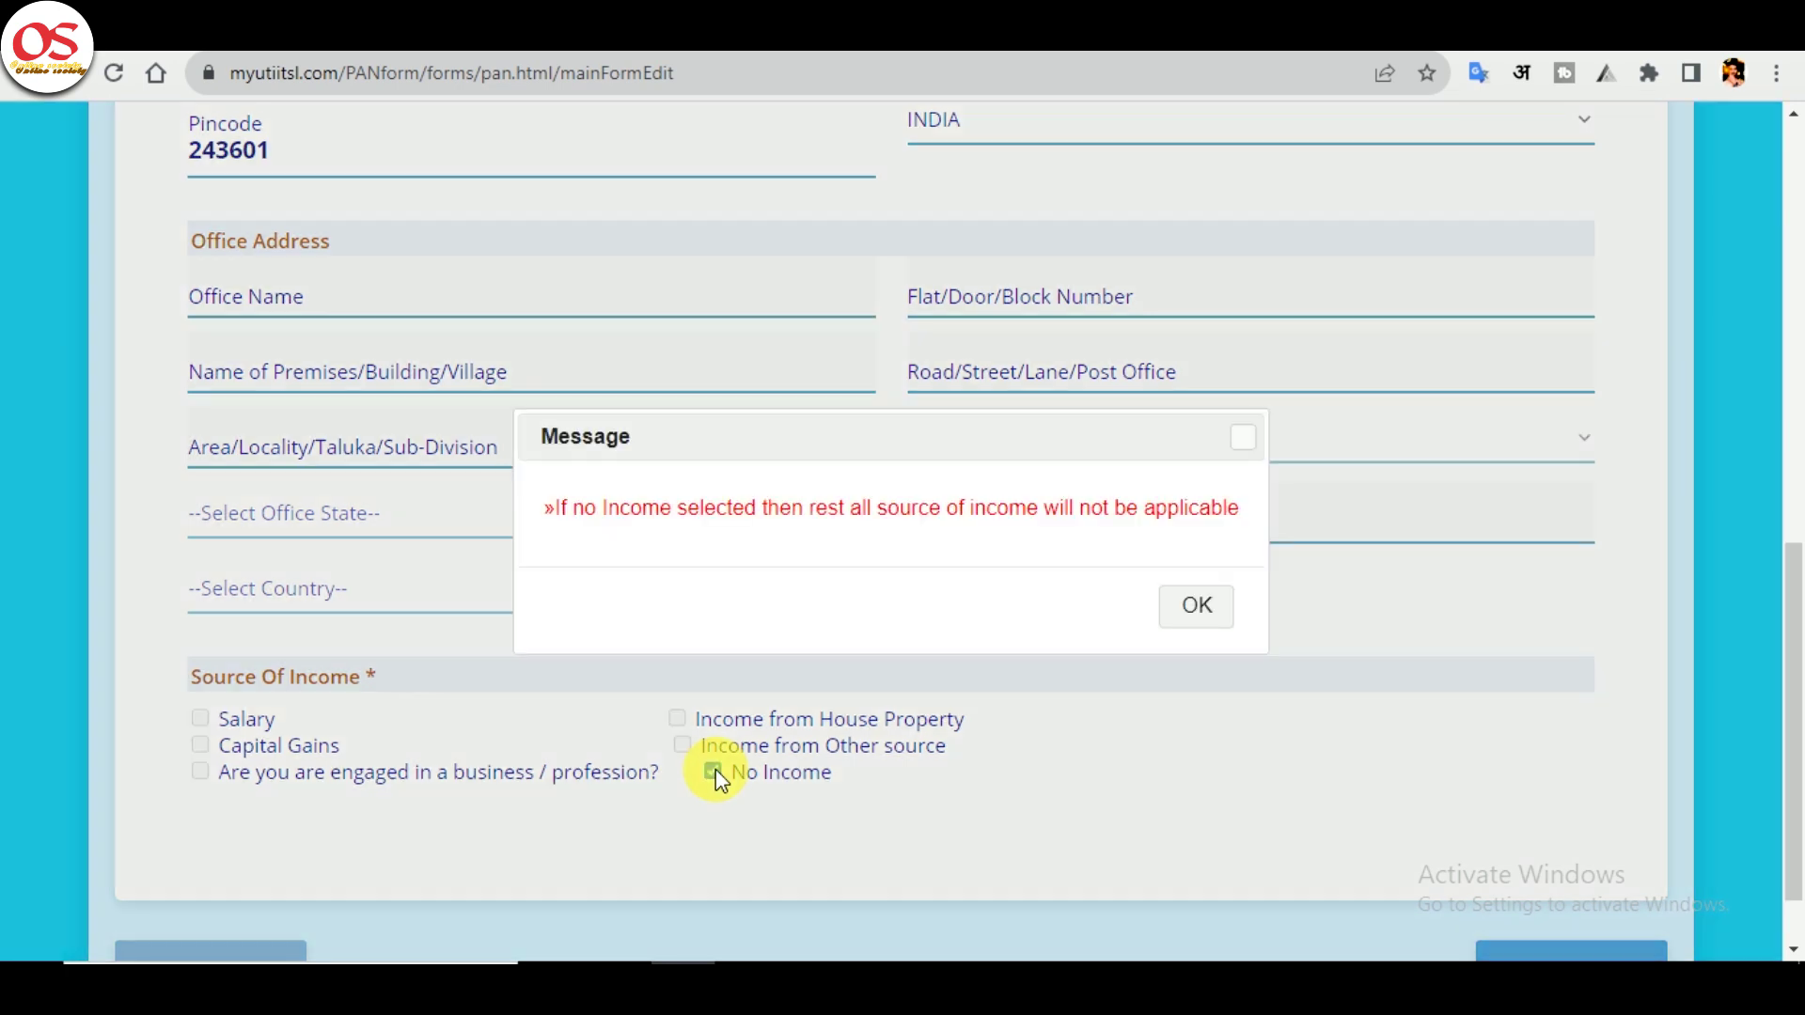
{"action": "left_click", "coordinate": [1190, 618]}
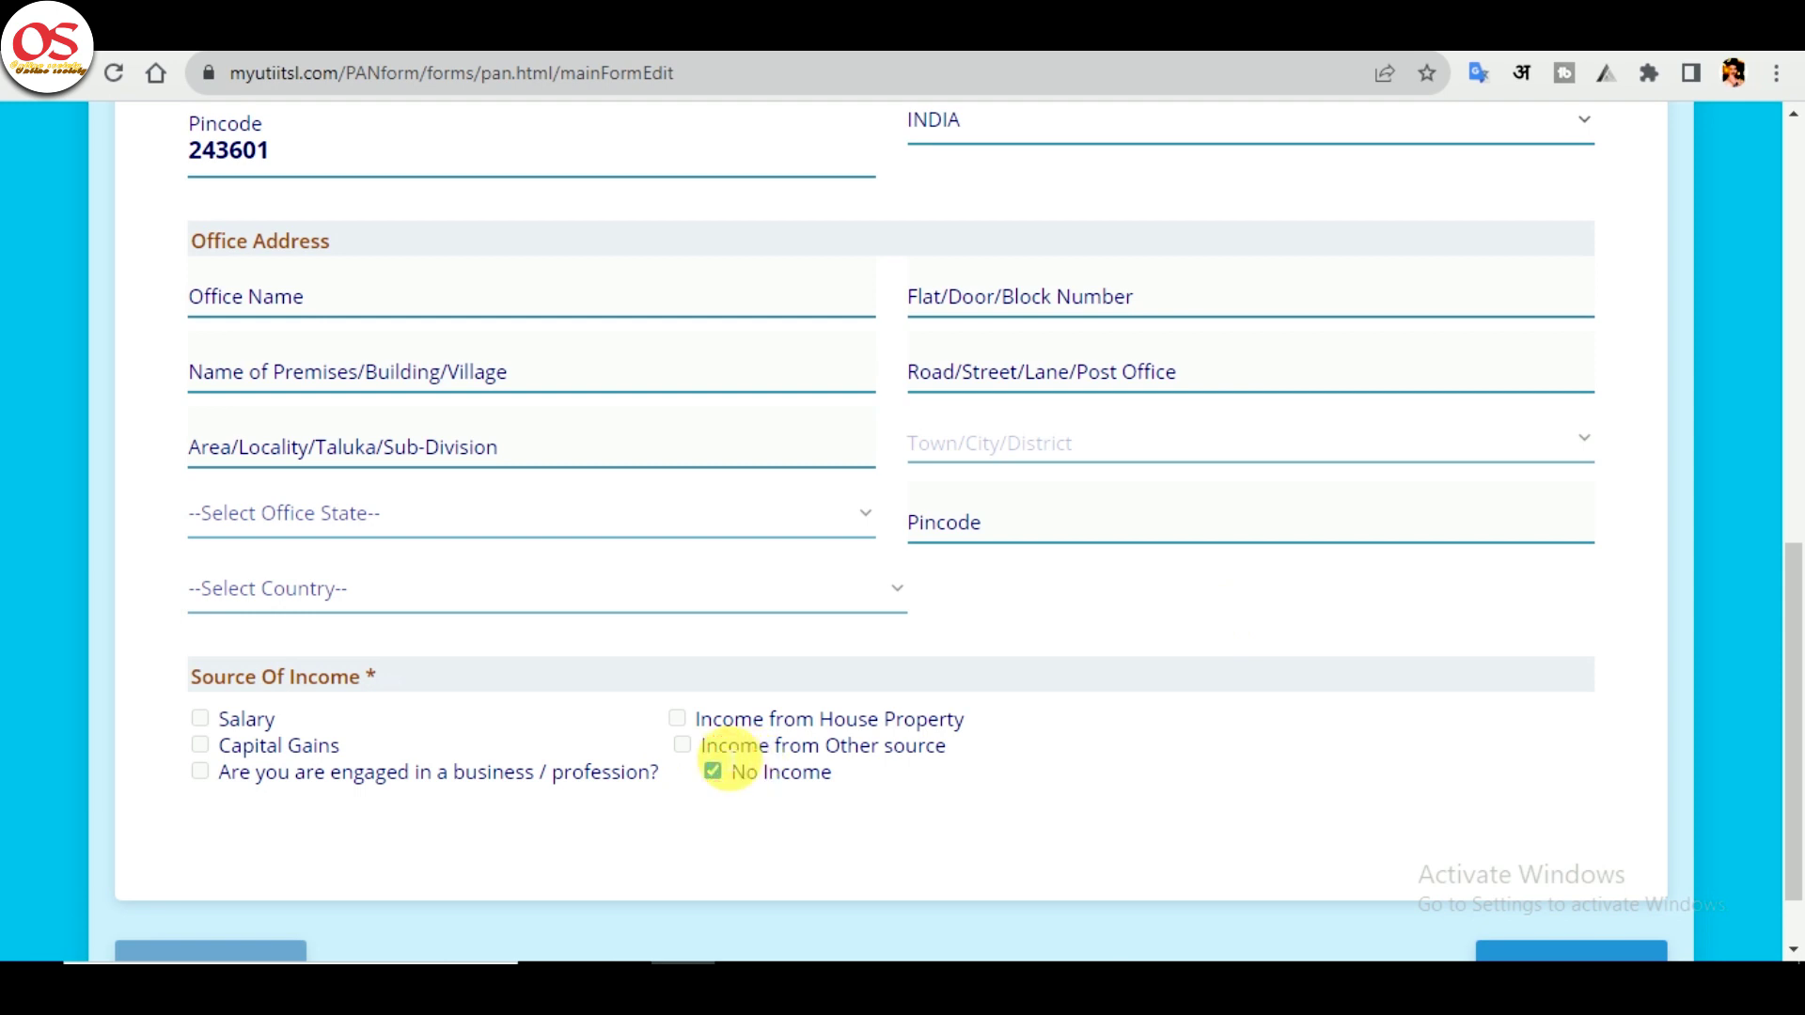
{"action": "left_click_drag", "start_coordinate": [719, 747], "coordinate": [968, 760]}
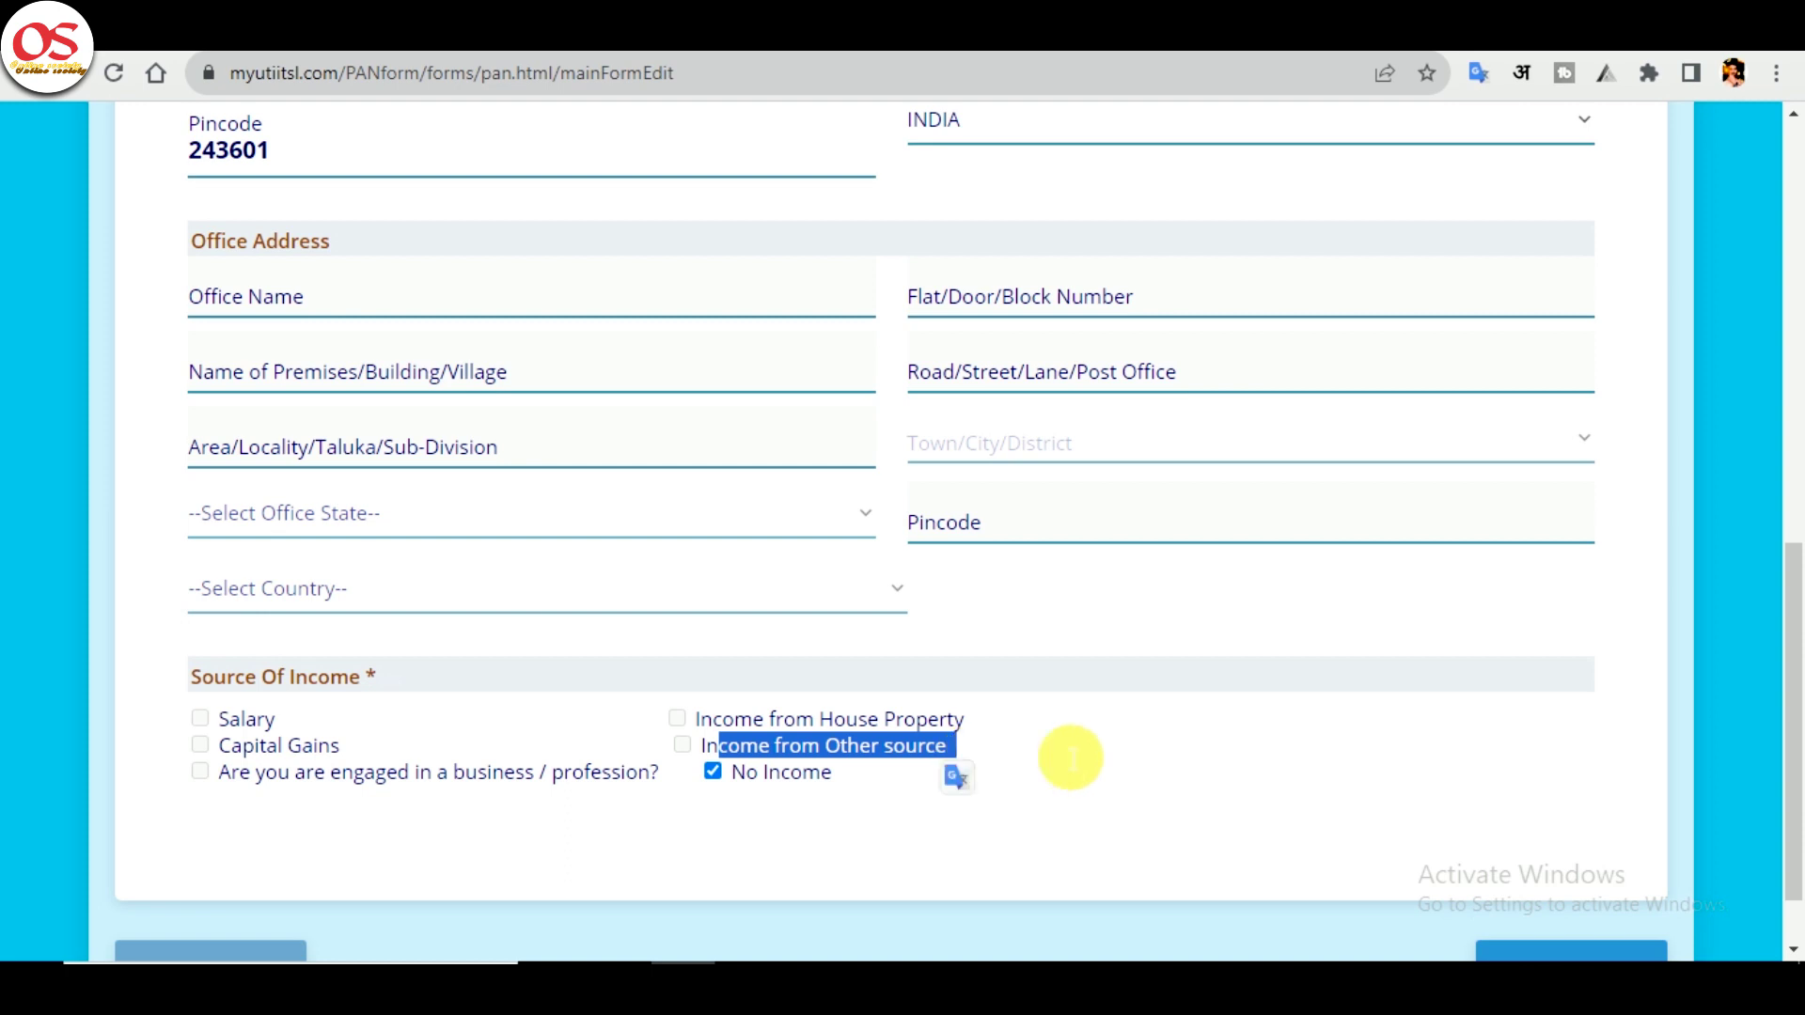
{"action": "scroll", "coordinate": [1732, 763], "scroll_direction": "down", "scroll_amount": 2}
{"action": "left_click", "coordinate": [1537, 874]}
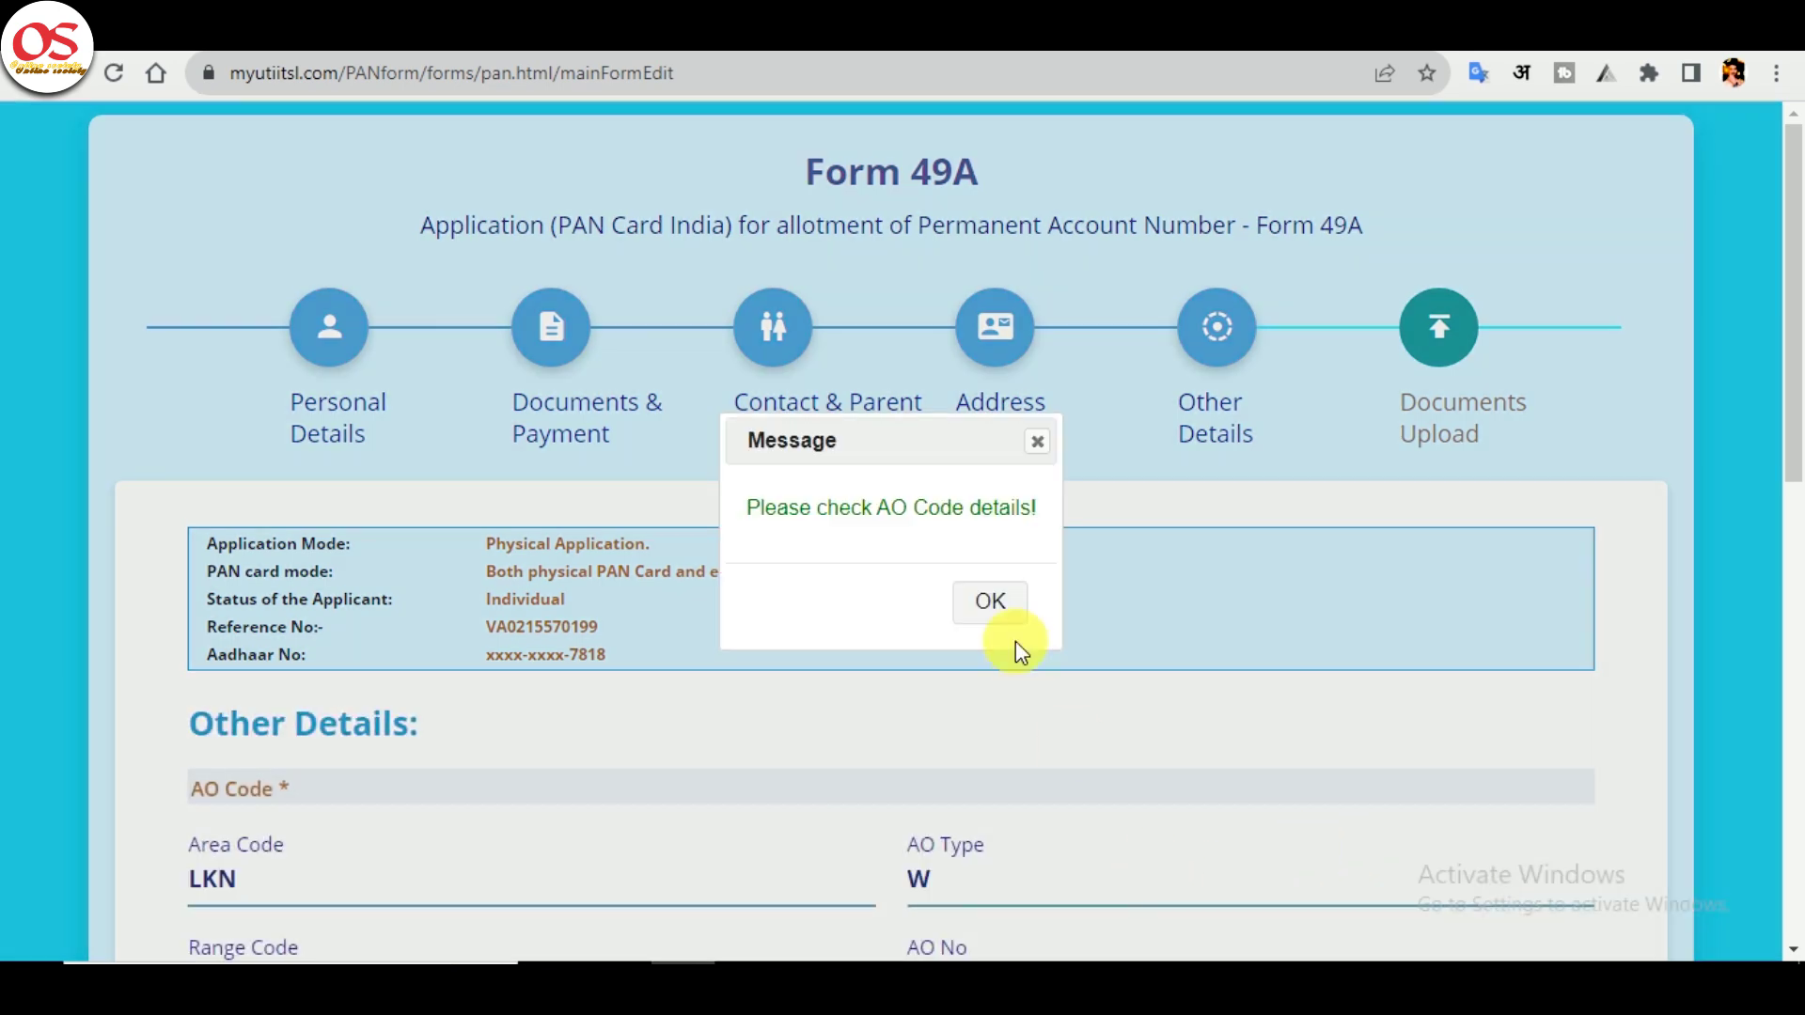
- Accept the AO code LKN/W, declare in the capacity HIMSELF/HERSELF, and enter the verification place
{"action": "left_click", "coordinate": [1009, 611]}
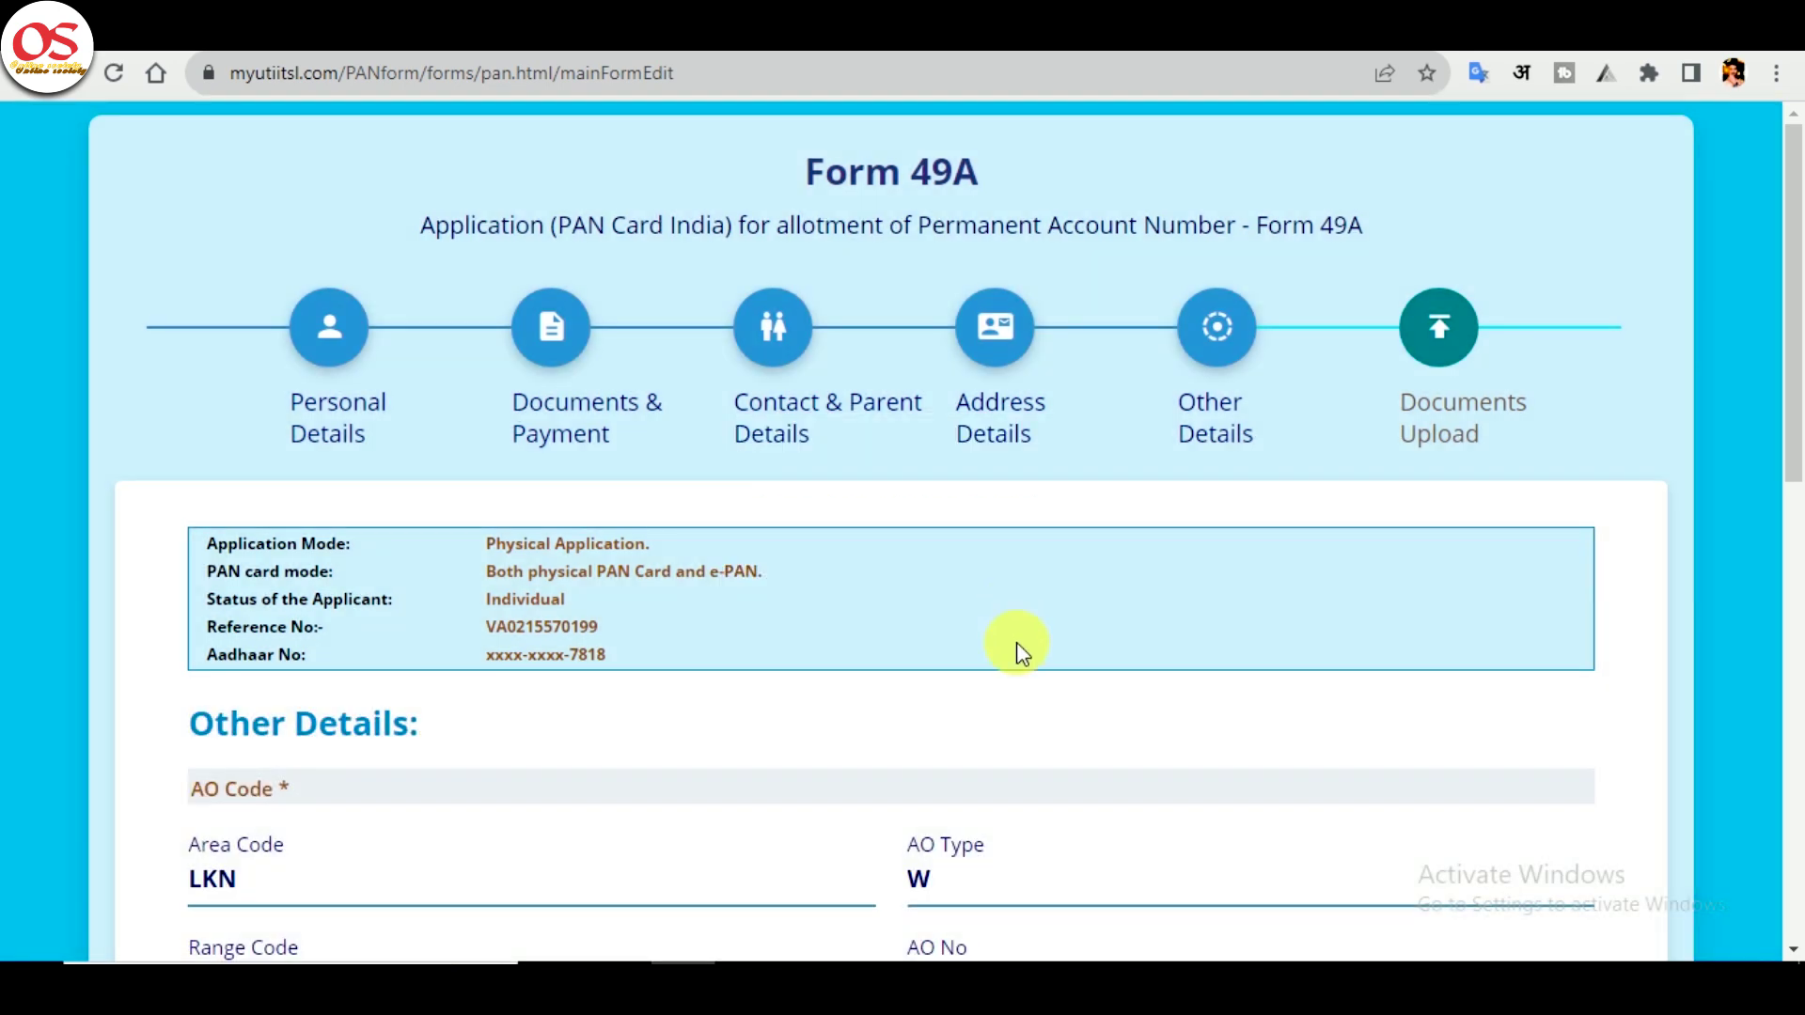
{"action": "scroll", "coordinate": [1017, 697], "scroll_direction": "down", "scroll_amount": 2}
{"action": "scroll", "coordinate": [1020, 700], "scroll_direction": "down", "scroll_amount": 3}
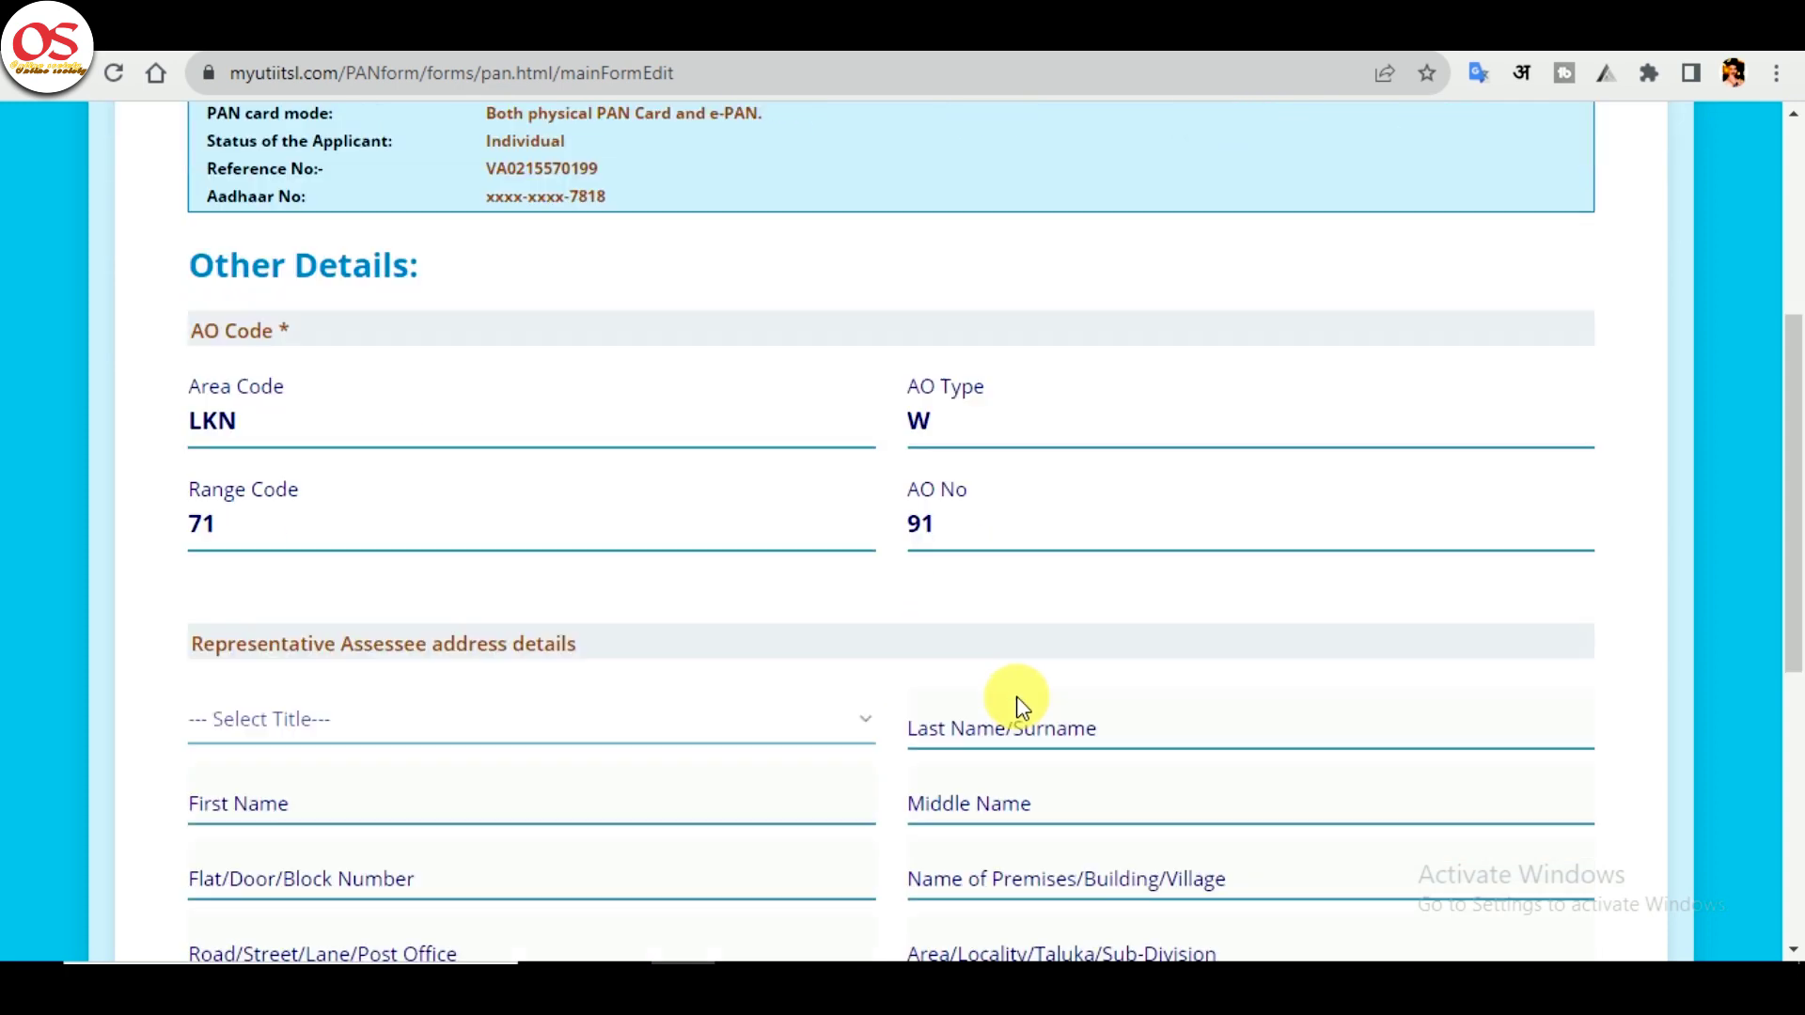
{"action": "scroll", "coordinate": [1018, 700], "scroll_direction": "down", "scroll_amount": 2}
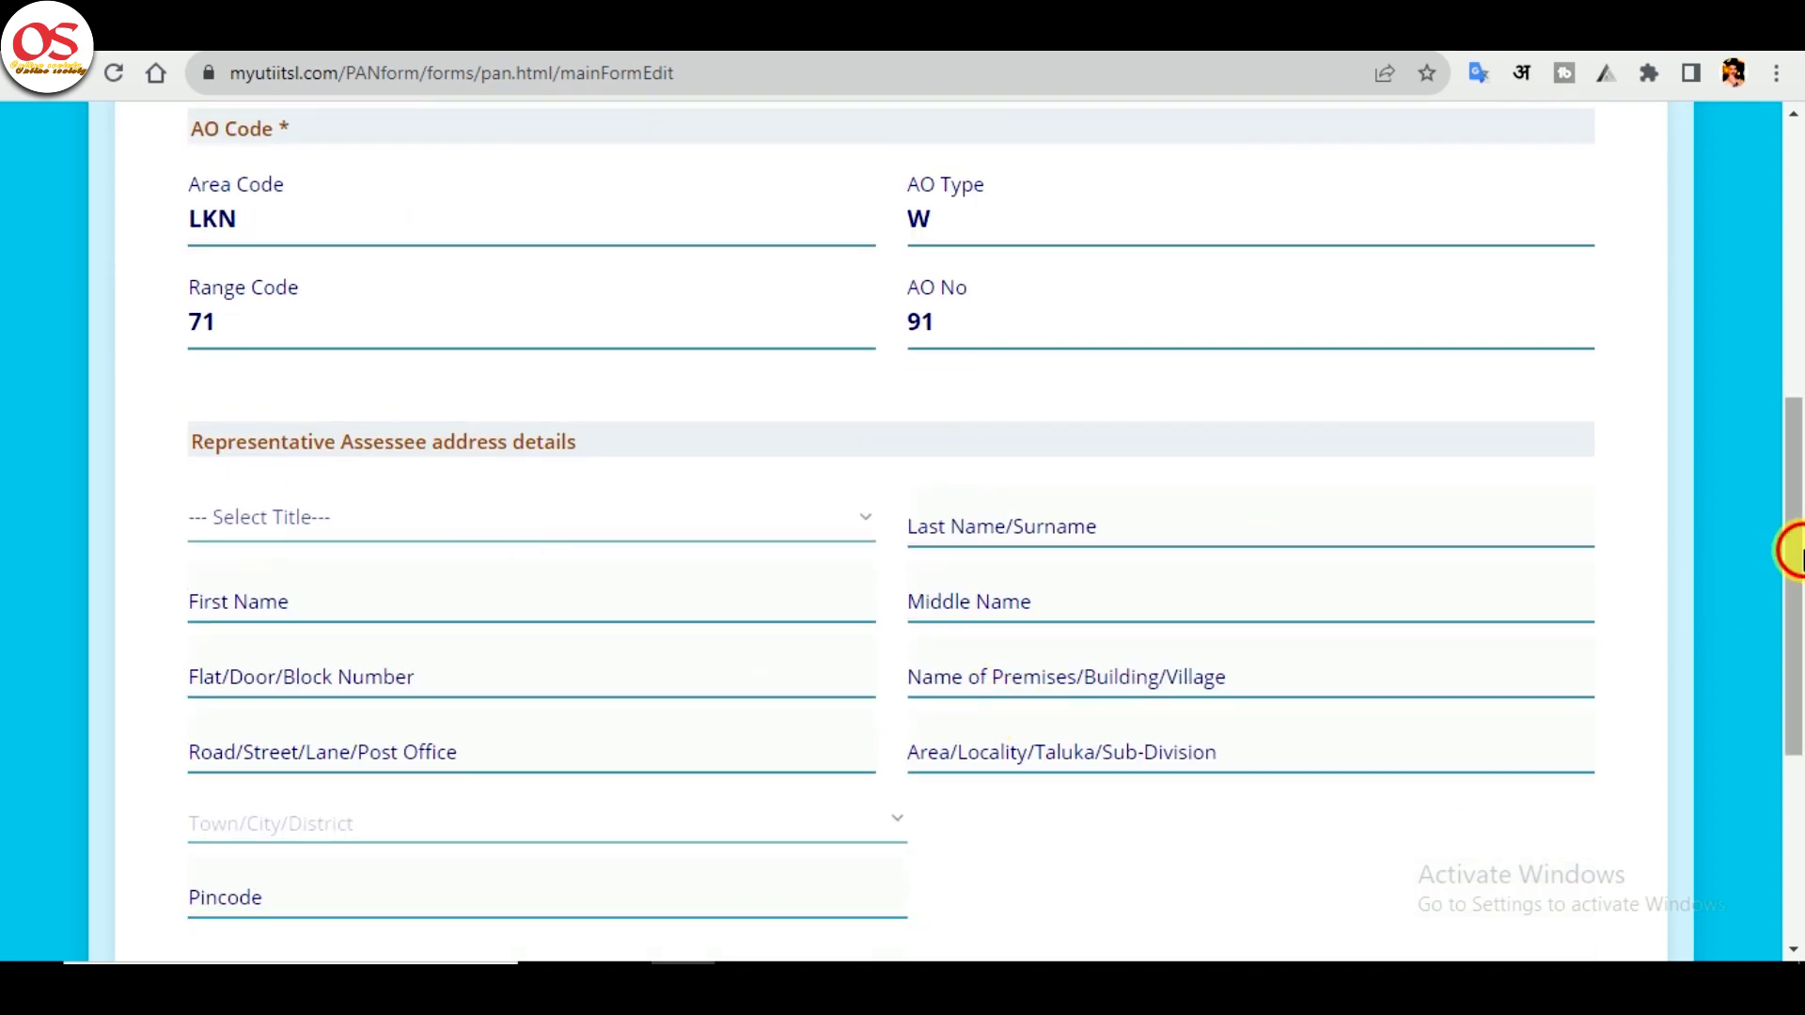
{"action": "left_click_drag", "start_coordinate": [1800, 556], "coordinate": [1800, 700]}
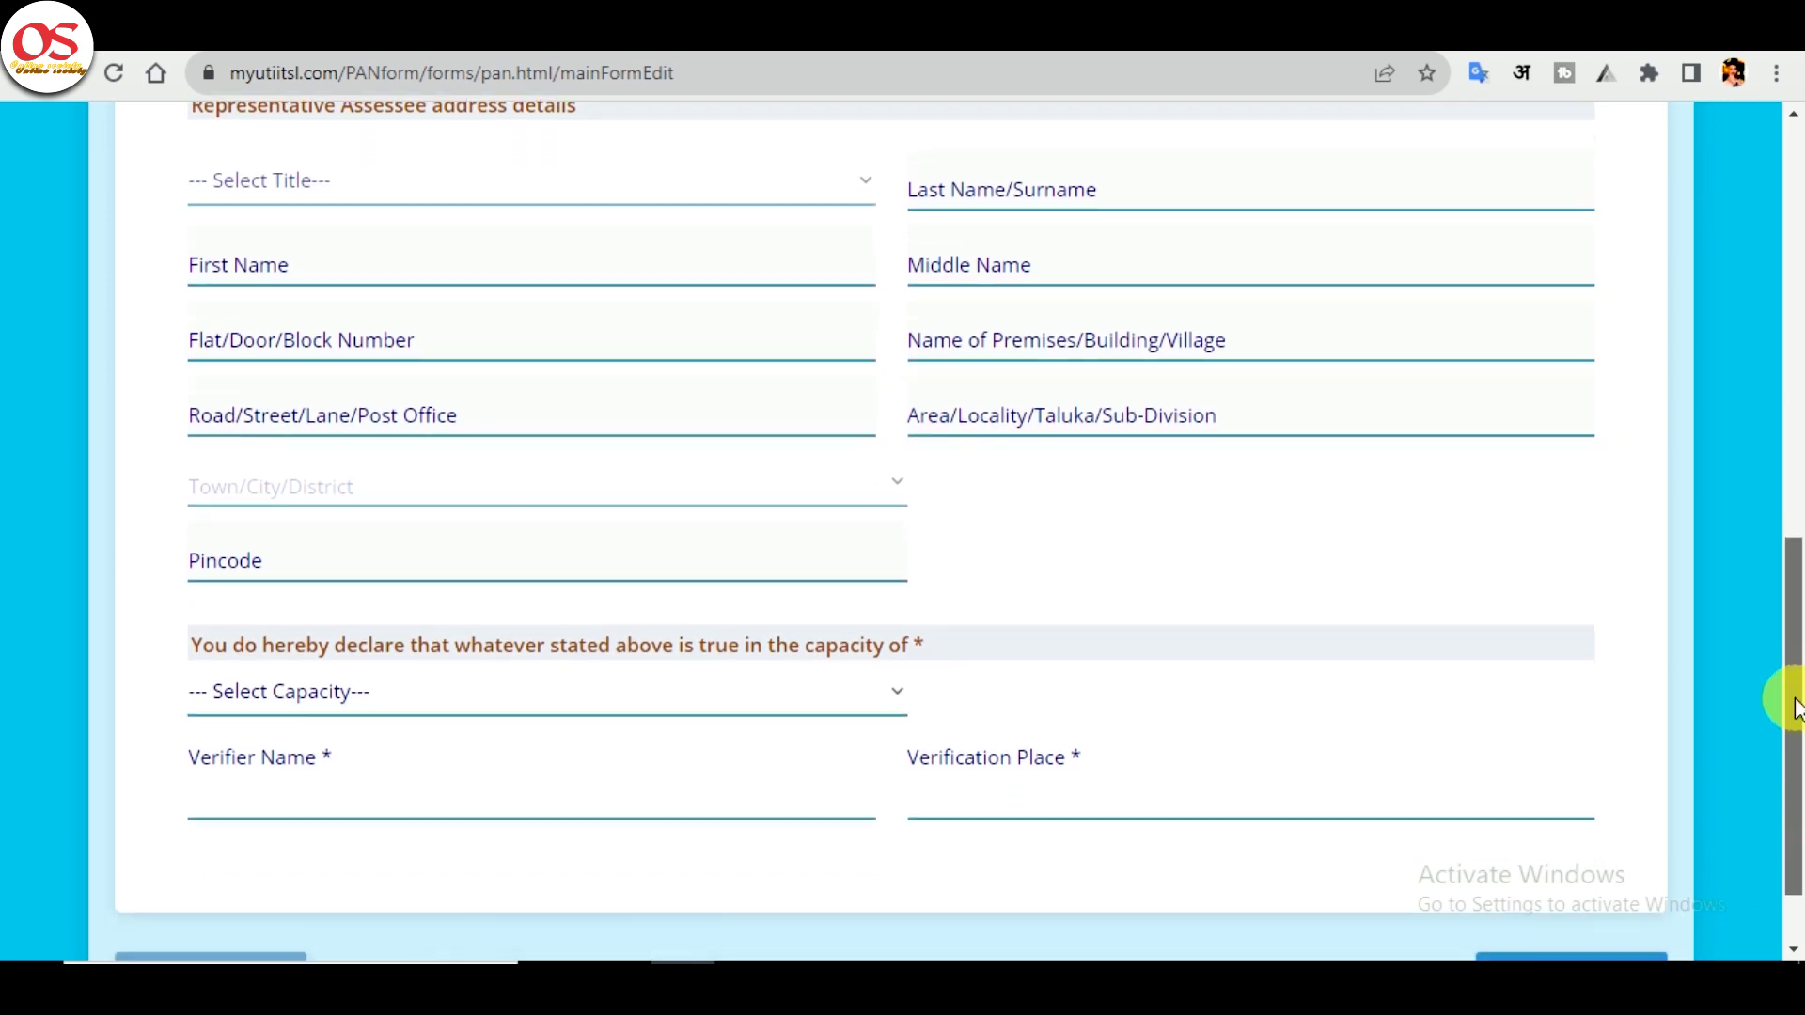
{"action": "left_click", "coordinate": [511, 717]}
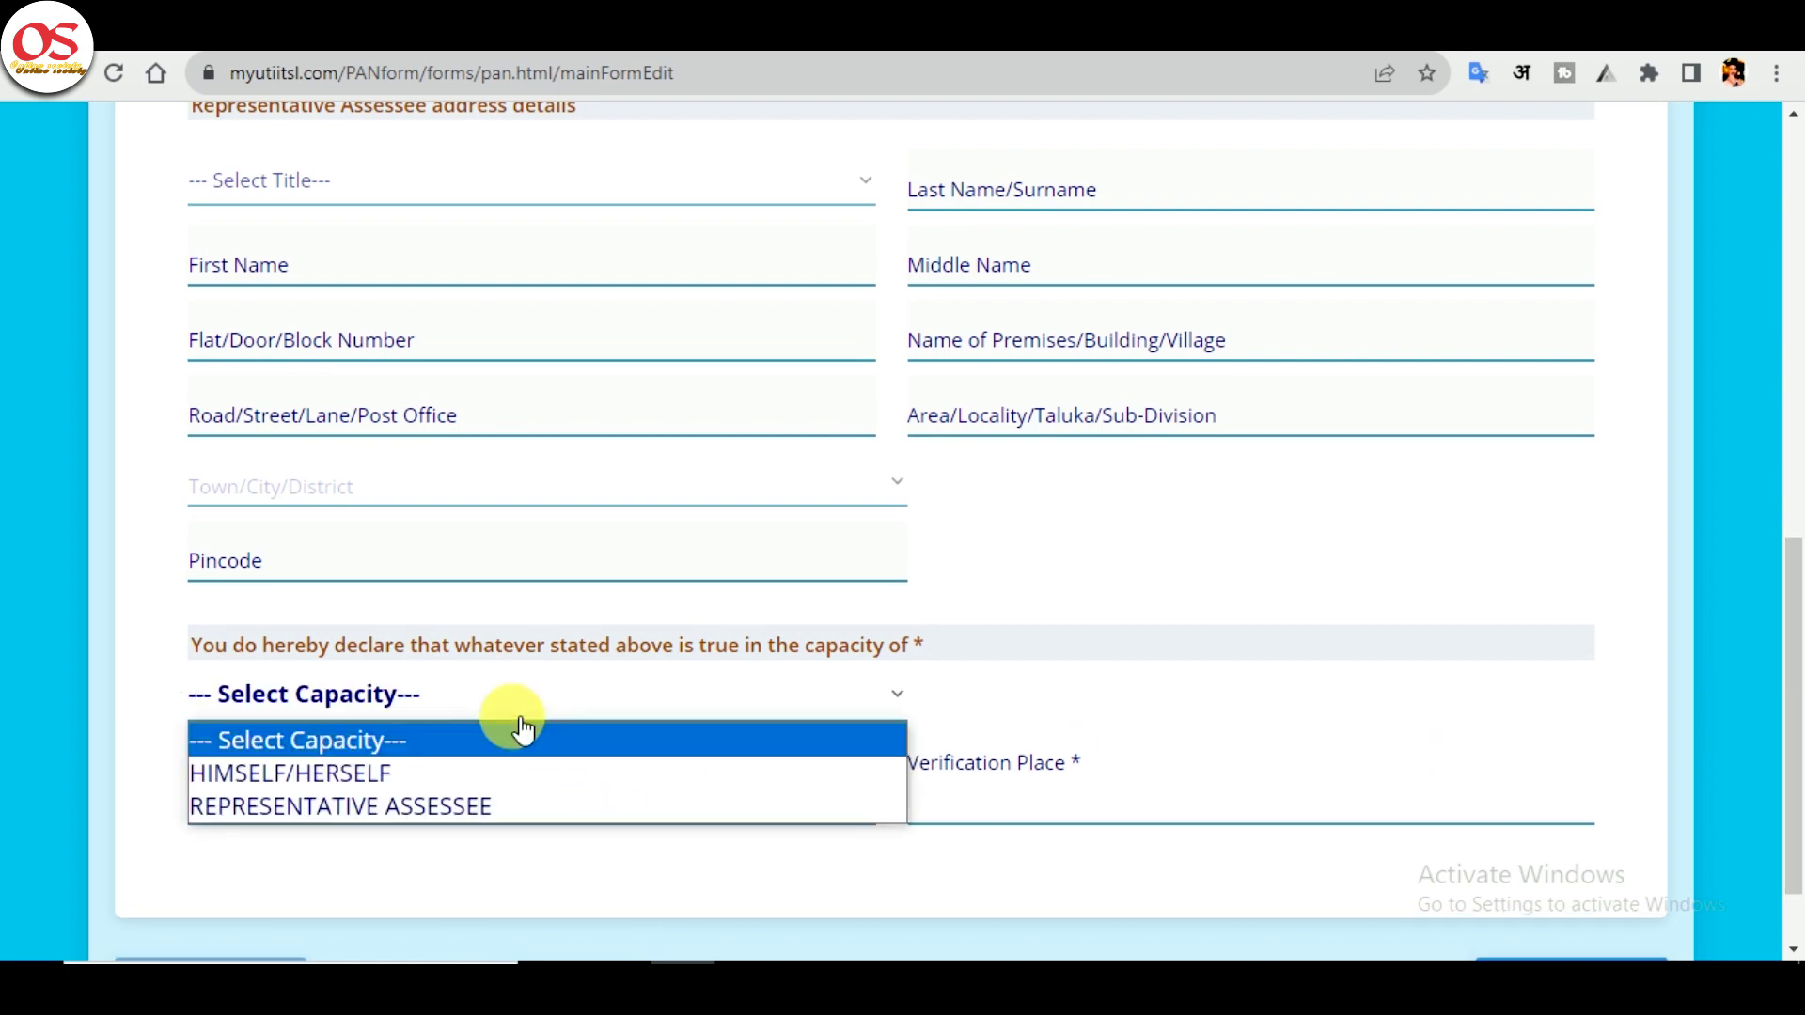
{"action": "left_click", "coordinate": [476, 771]}
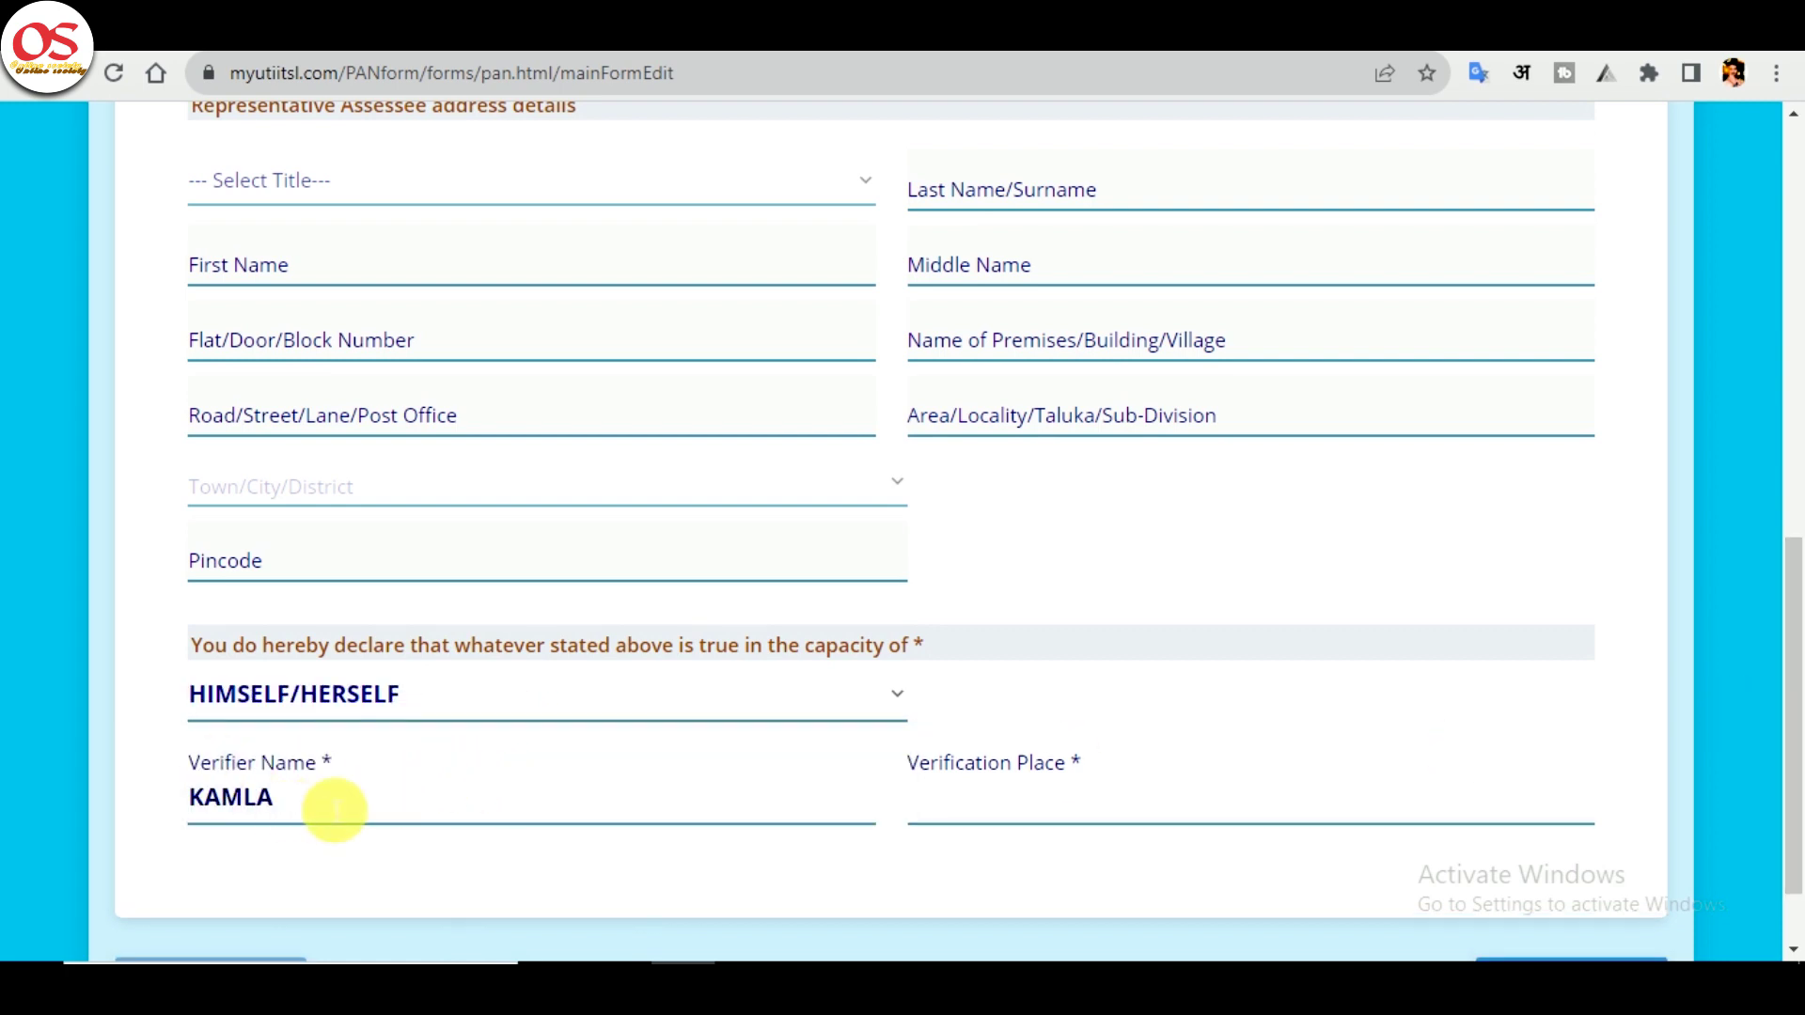
{"action": "left_click", "coordinate": [1049, 802]}
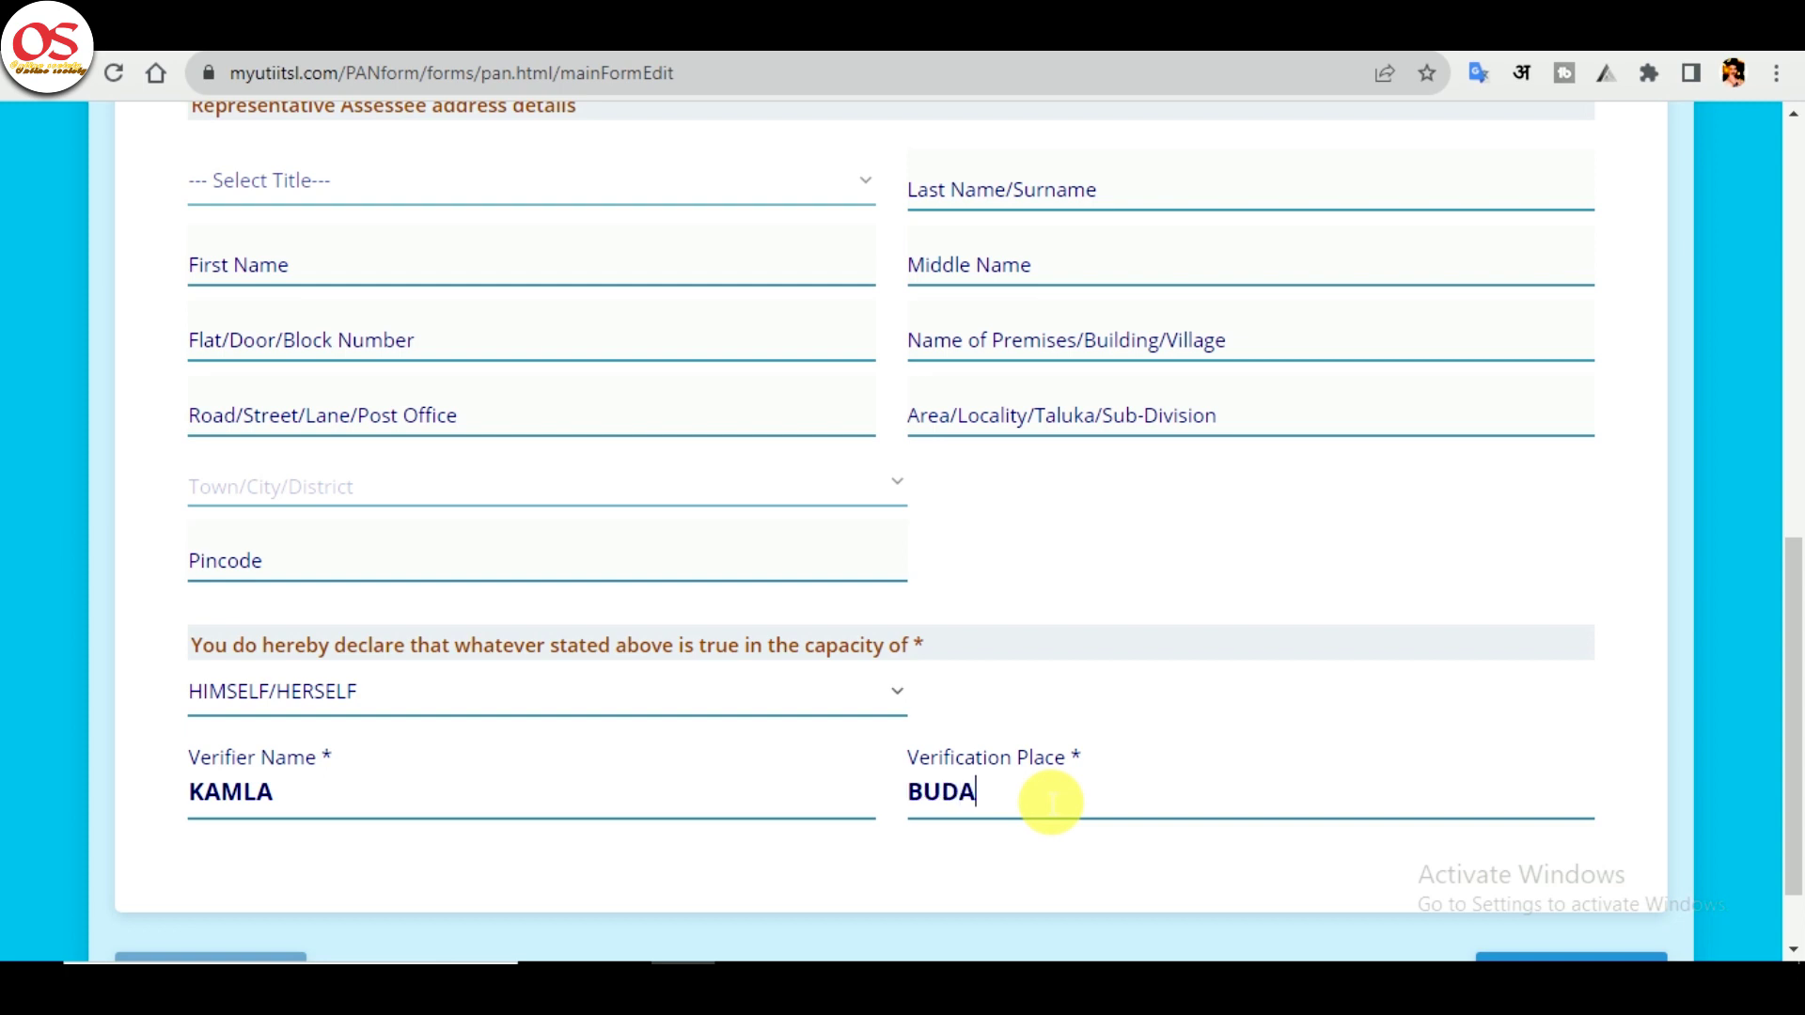
{"action": "left_click_drag", "start_coordinate": [1797, 719], "coordinate": [1796, 766]}
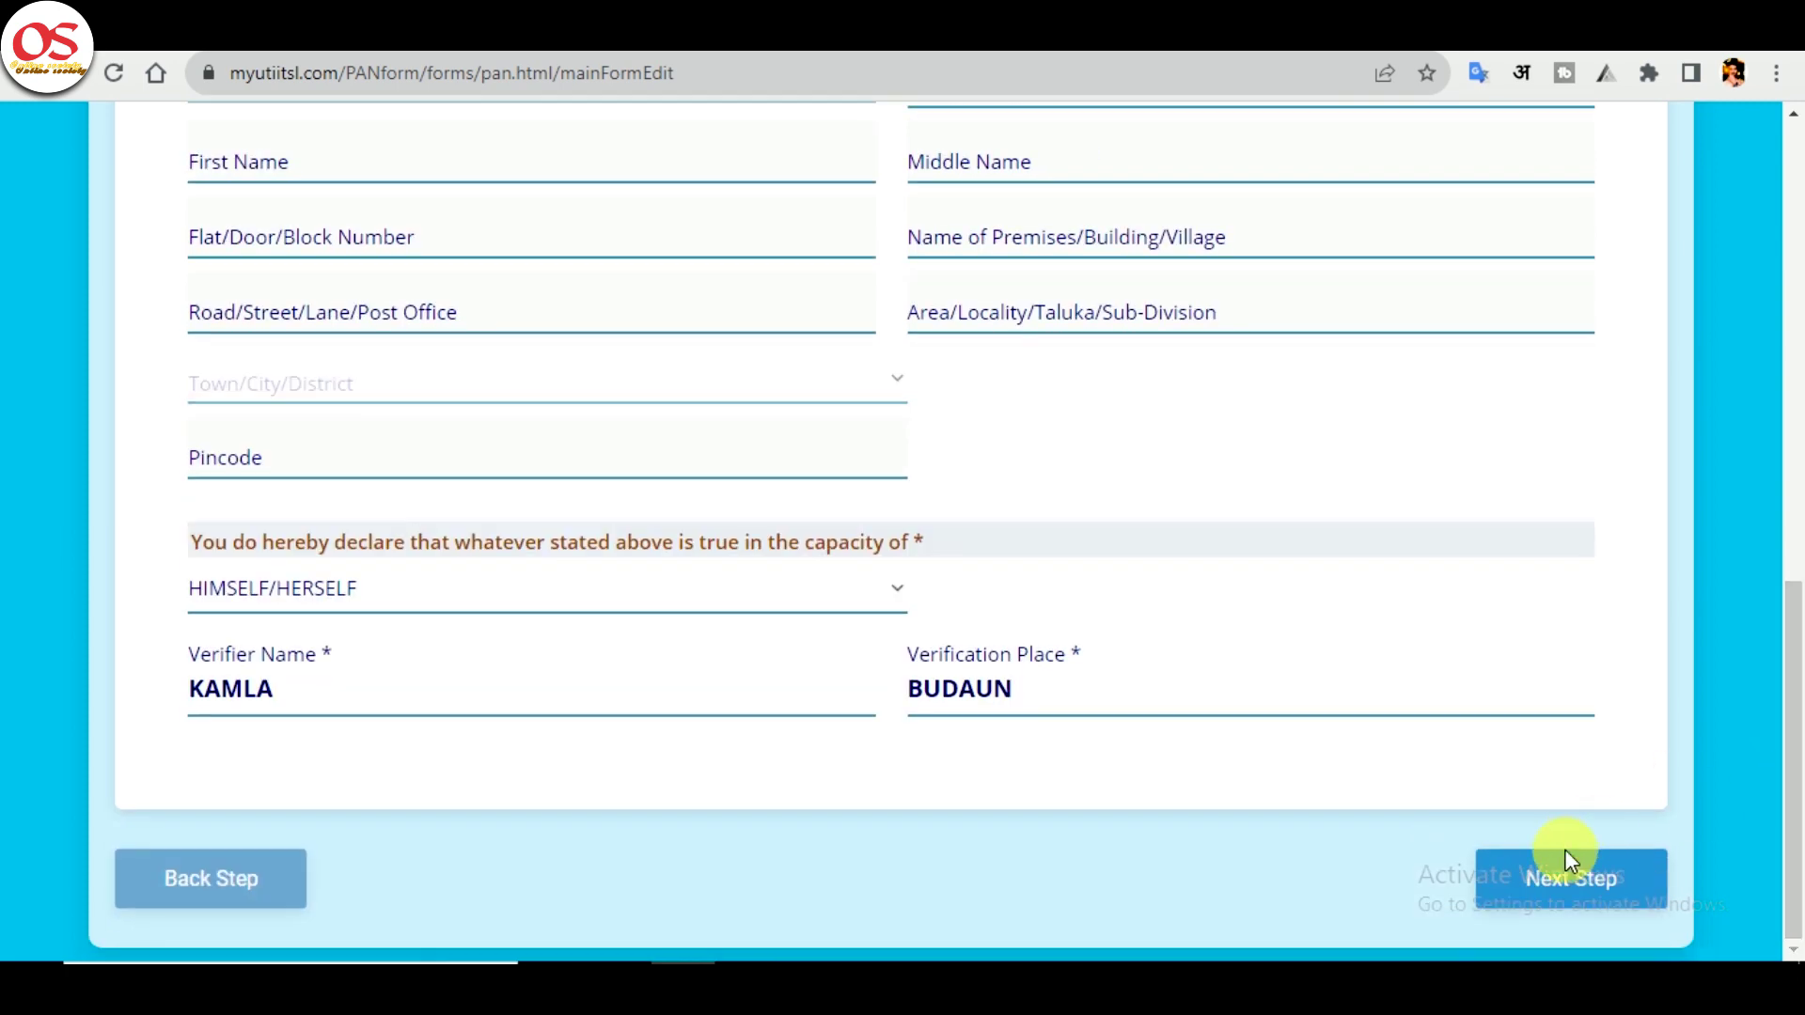
- Review the Aadhaar proof selections on Documents Upload and submit Form 49A
{"action": "left_click", "coordinate": [1575, 877]}
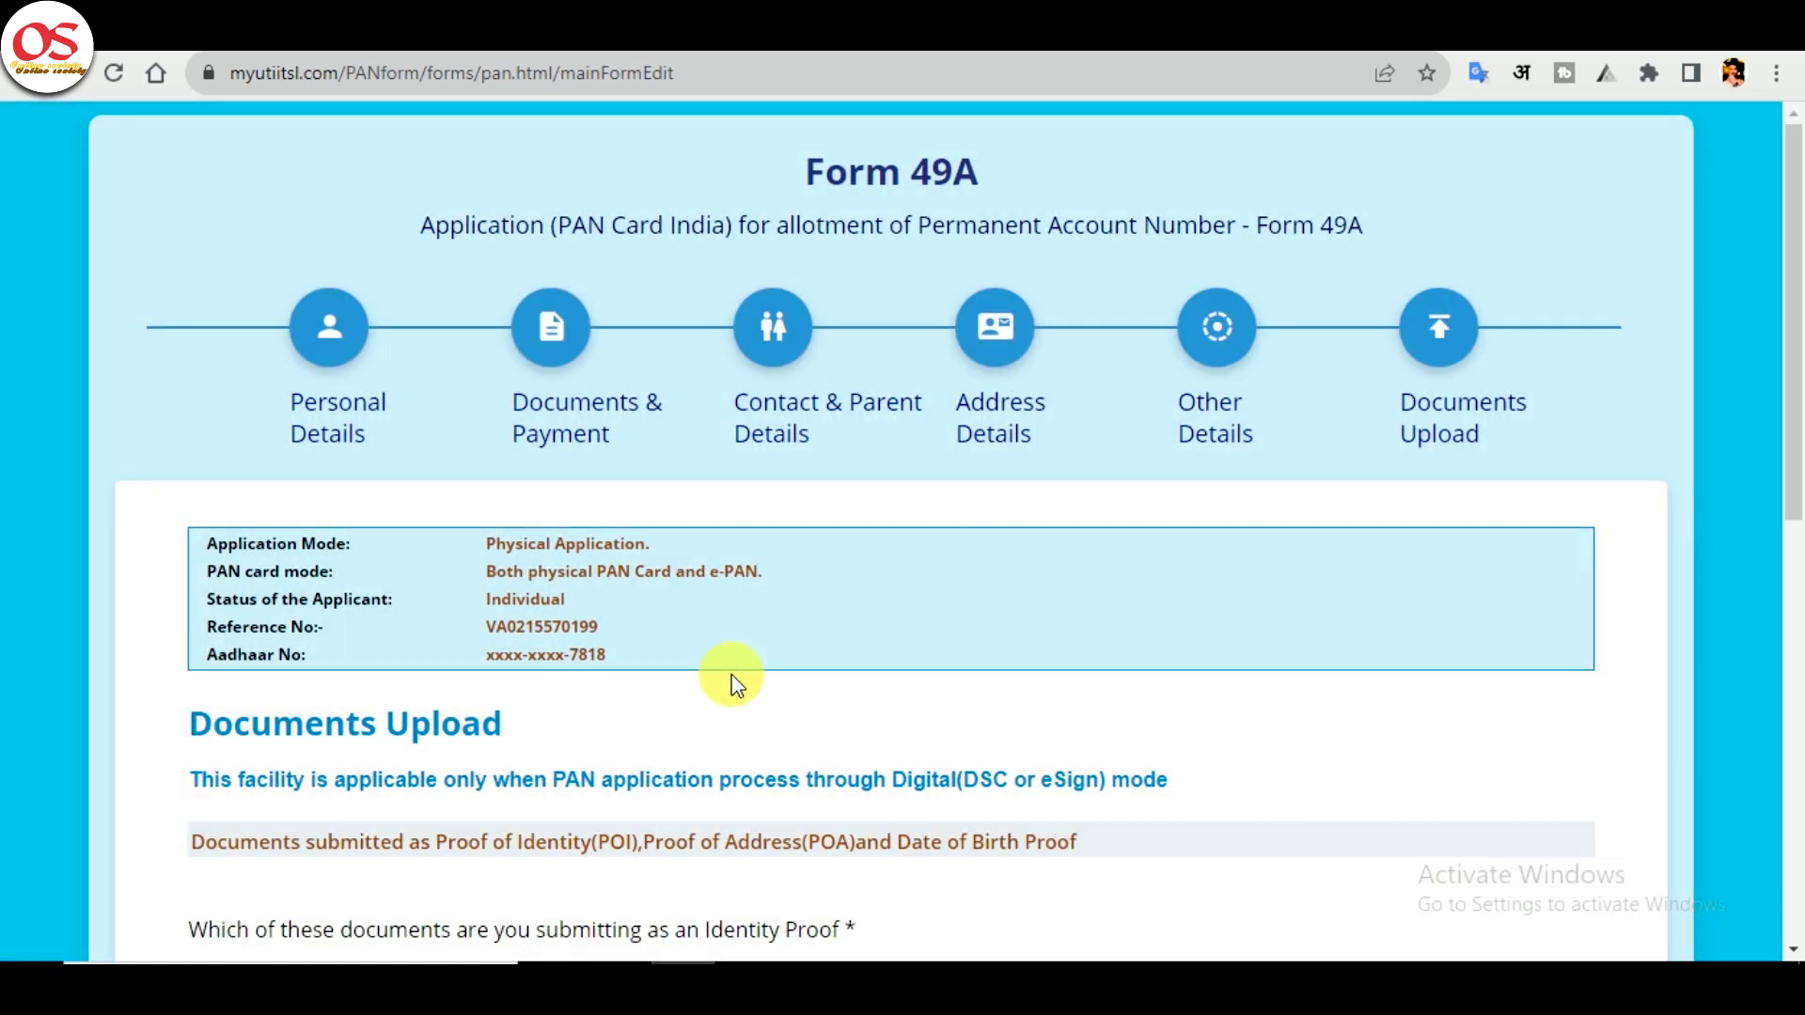
{"action": "scroll", "coordinate": [724, 677], "scroll_direction": "down", "scroll_amount": 5}
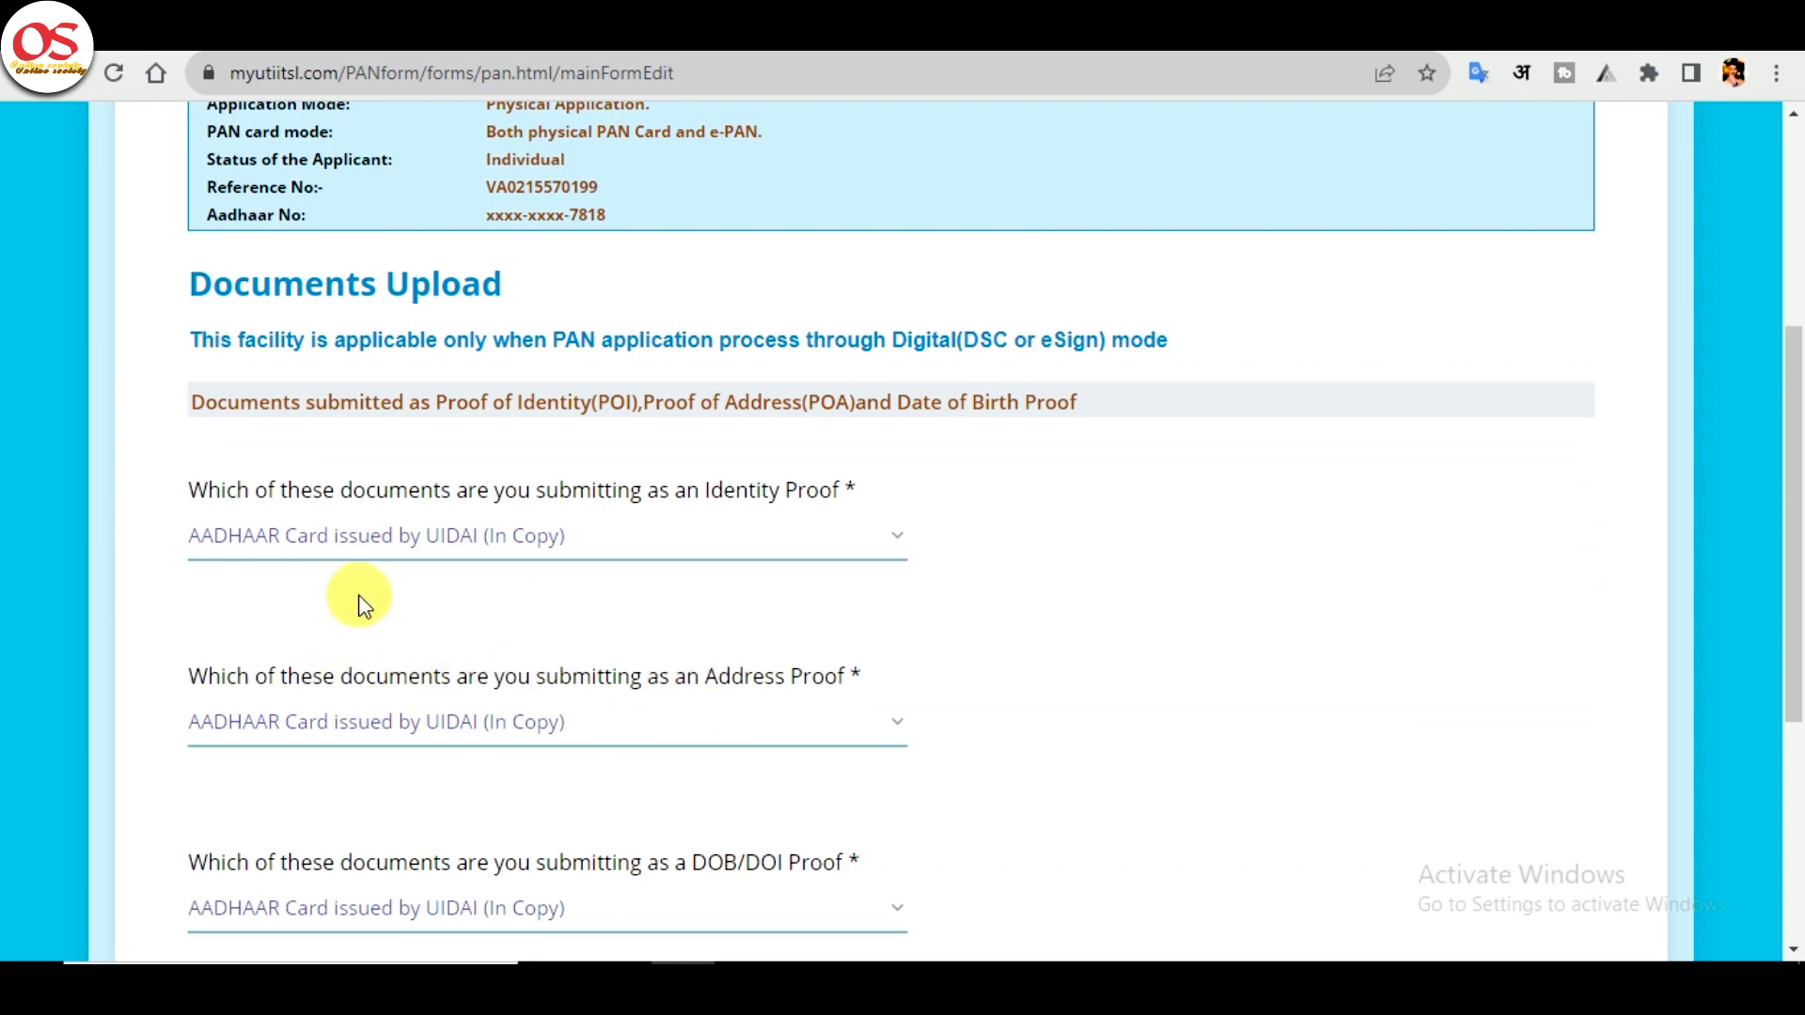
{"action": "scroll", "coordinate": [455, 596], "scroll_direction": "down", "scroll_amount": 5}
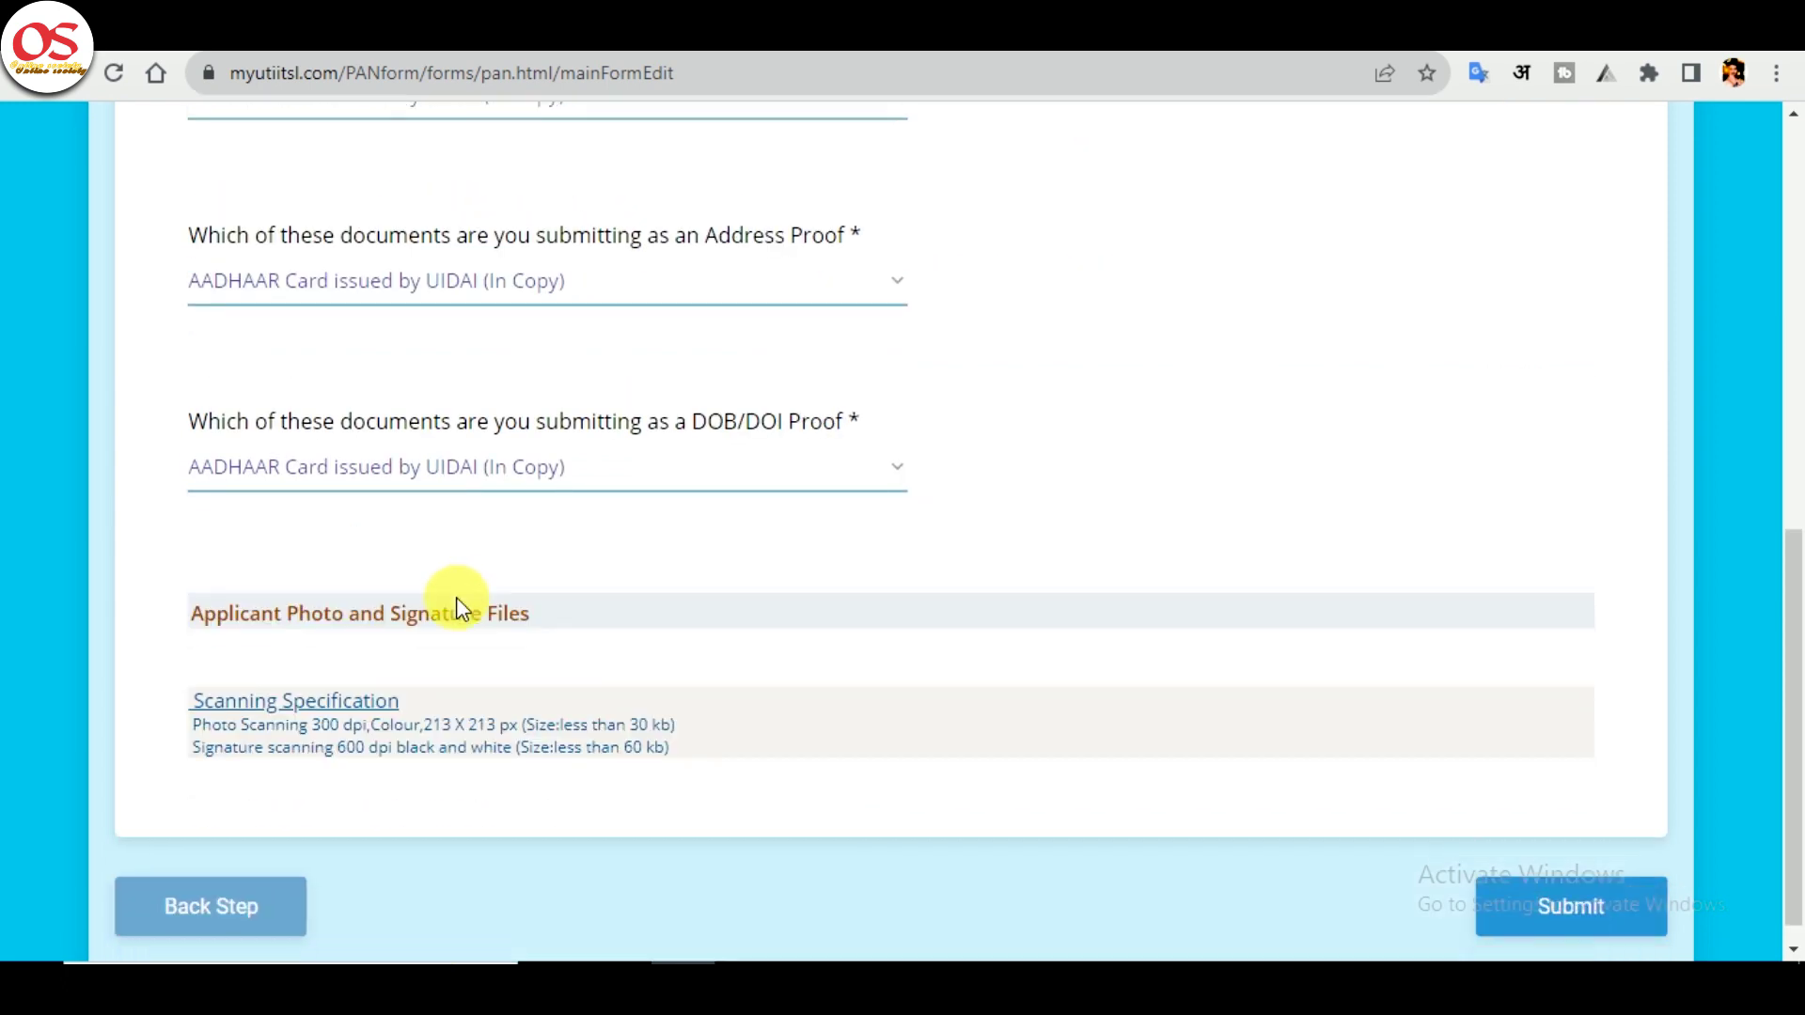
{"action": "scroll", "coordinate": [460, 596], "scroll_direction": "down", "scroll_amount": 1}
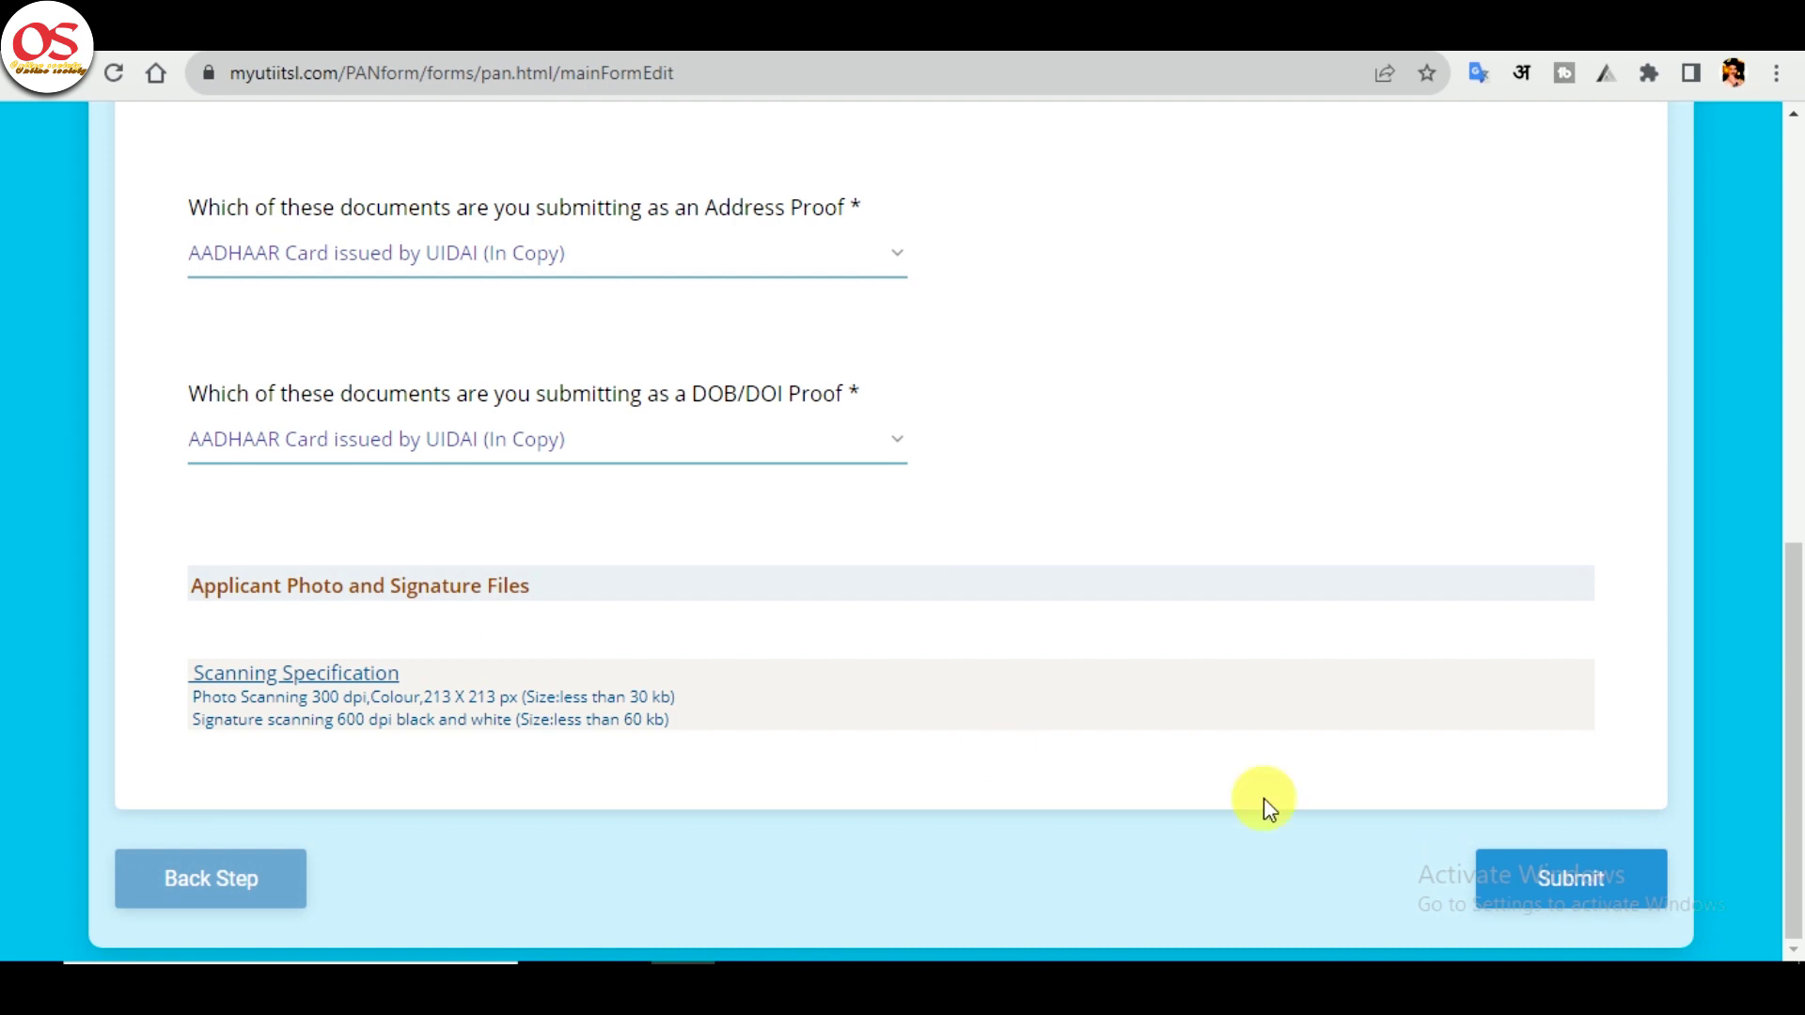
{"action": "left_click", "coordinate": [1588, 879]}
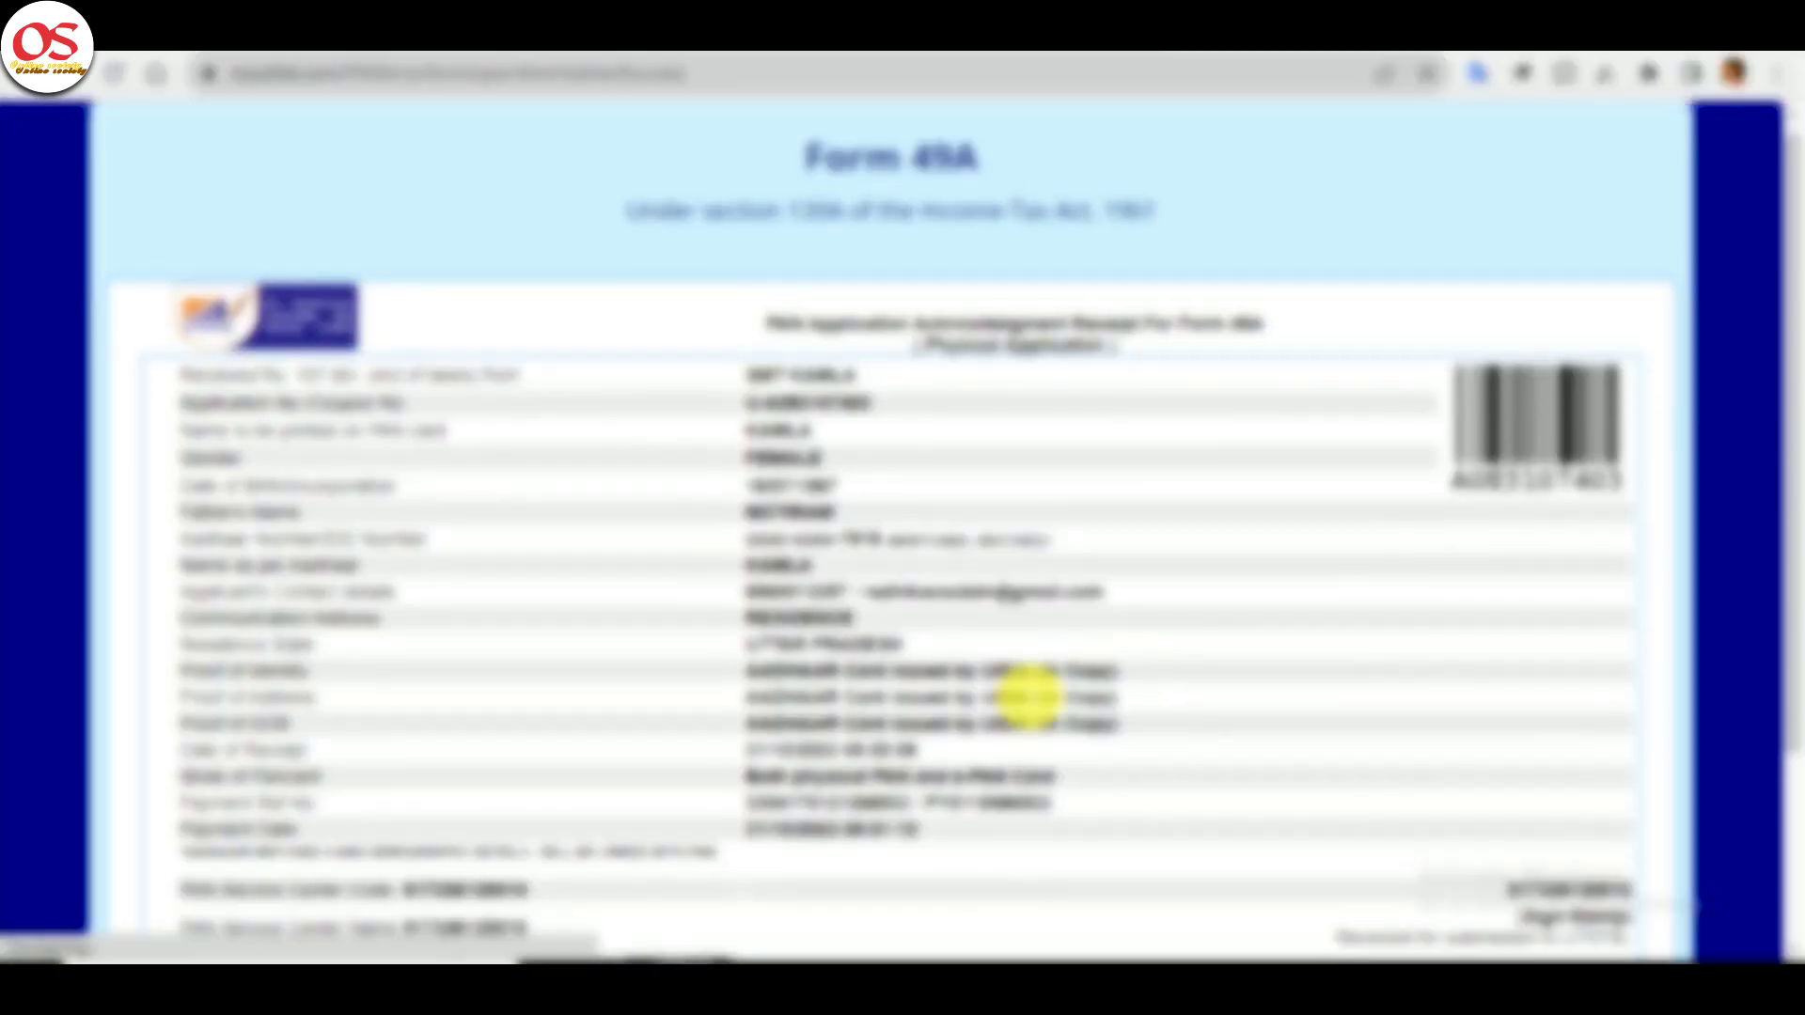
{"action": "scroll", "coordinate": [1027, 693], "scroll_direction": "down", "scroll_amount": 4}
- Print the acknowledgement receipt to the Hewlett-Packard LaserJet on A4 with scale set to Default
{"action": "left_click", "coordinate": [956, 849]}
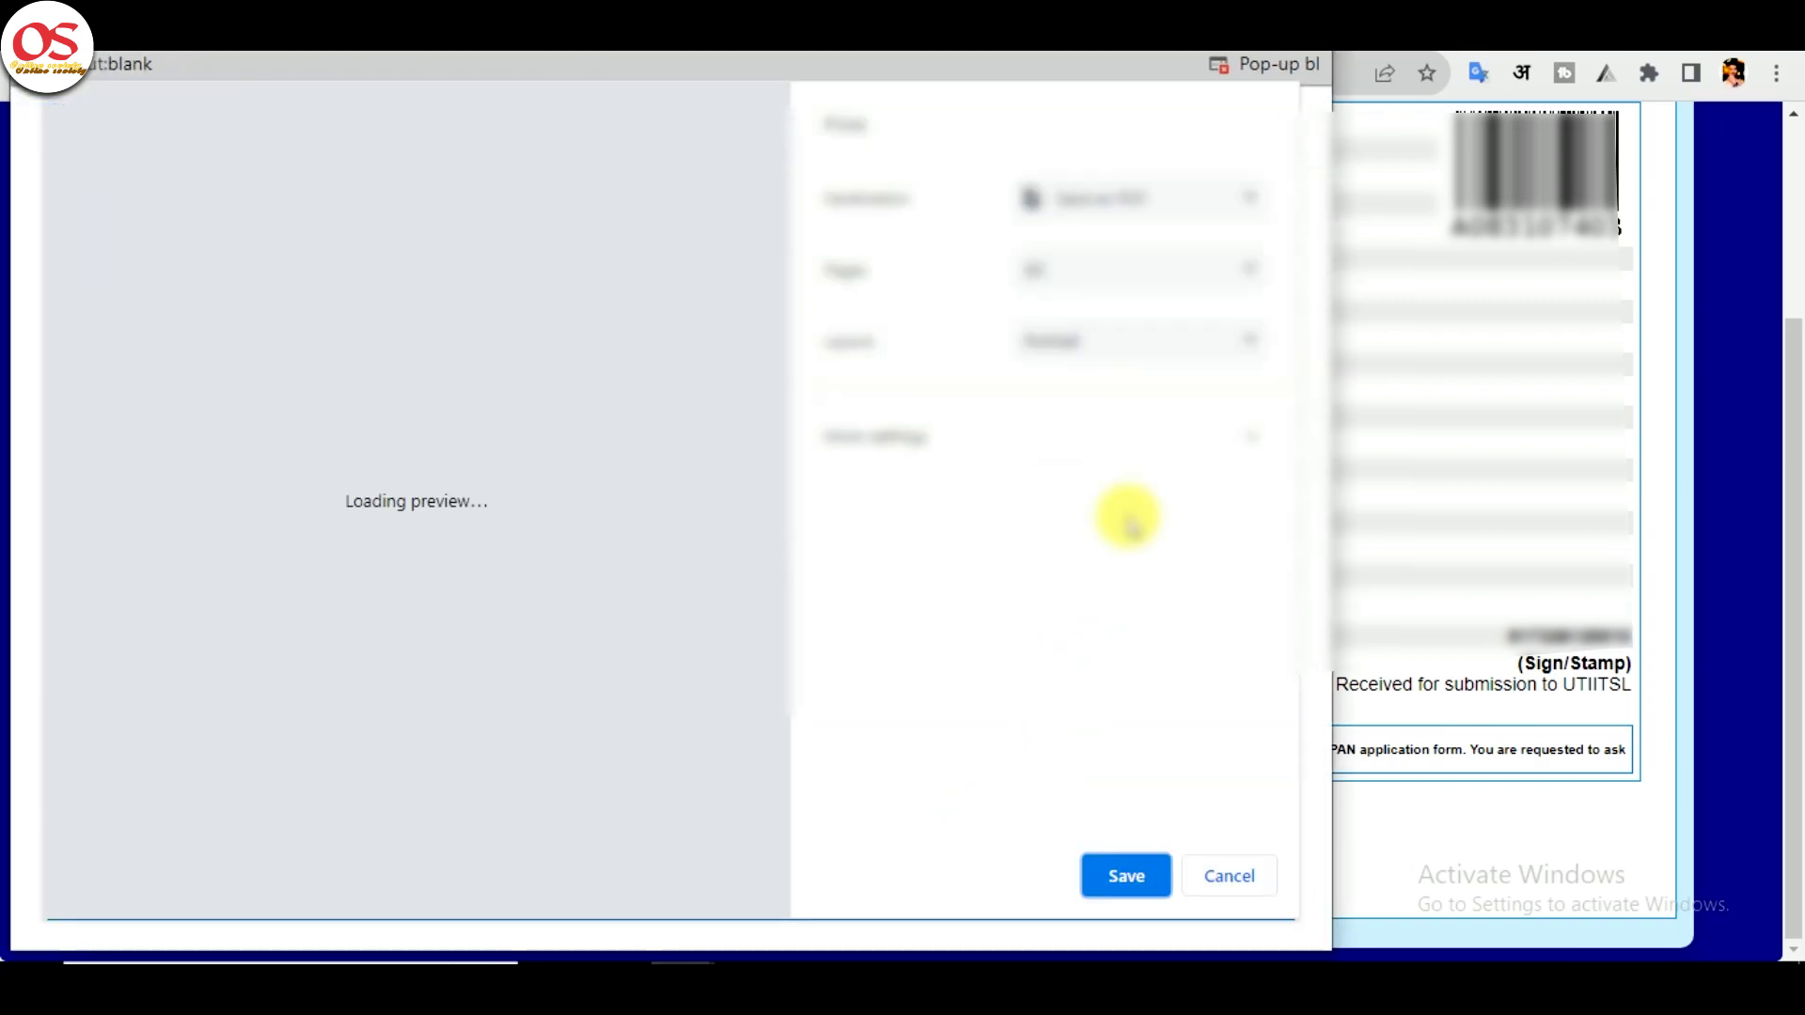
{"action": "left_click", "coordinate": [1128, 205]}
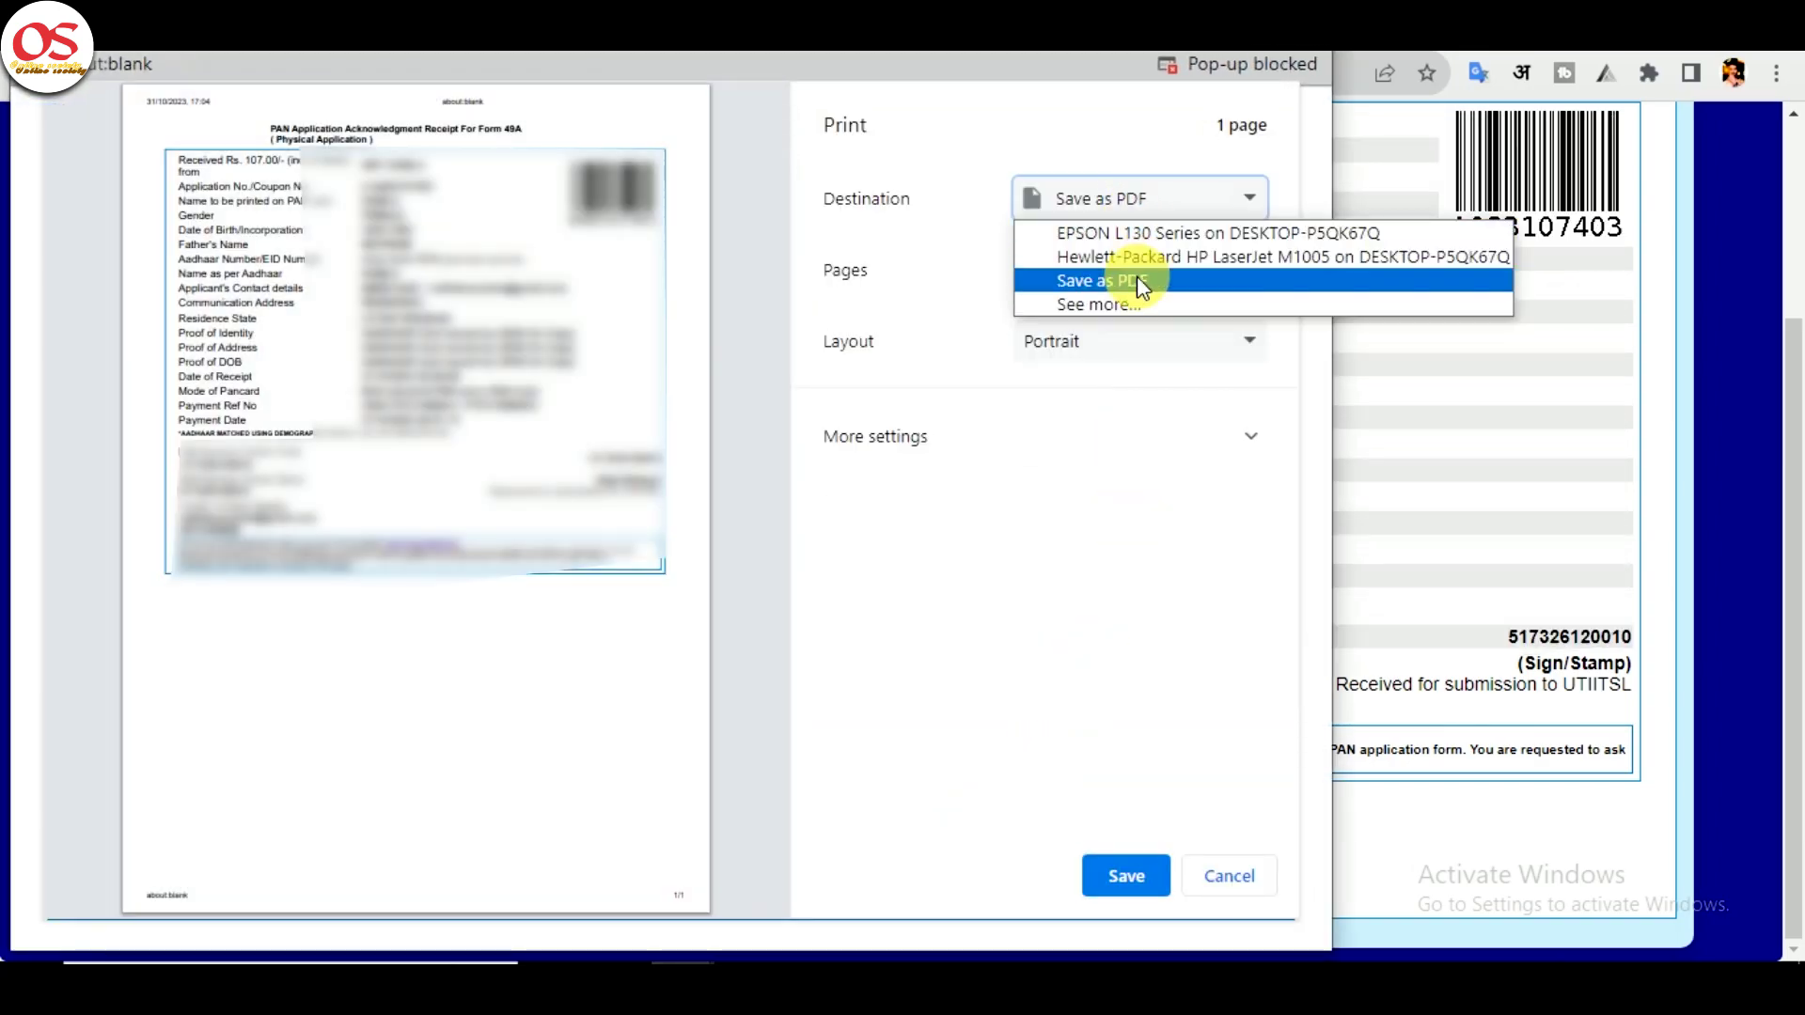
{"action": "left_click", "coordinate": [1147, 256]}
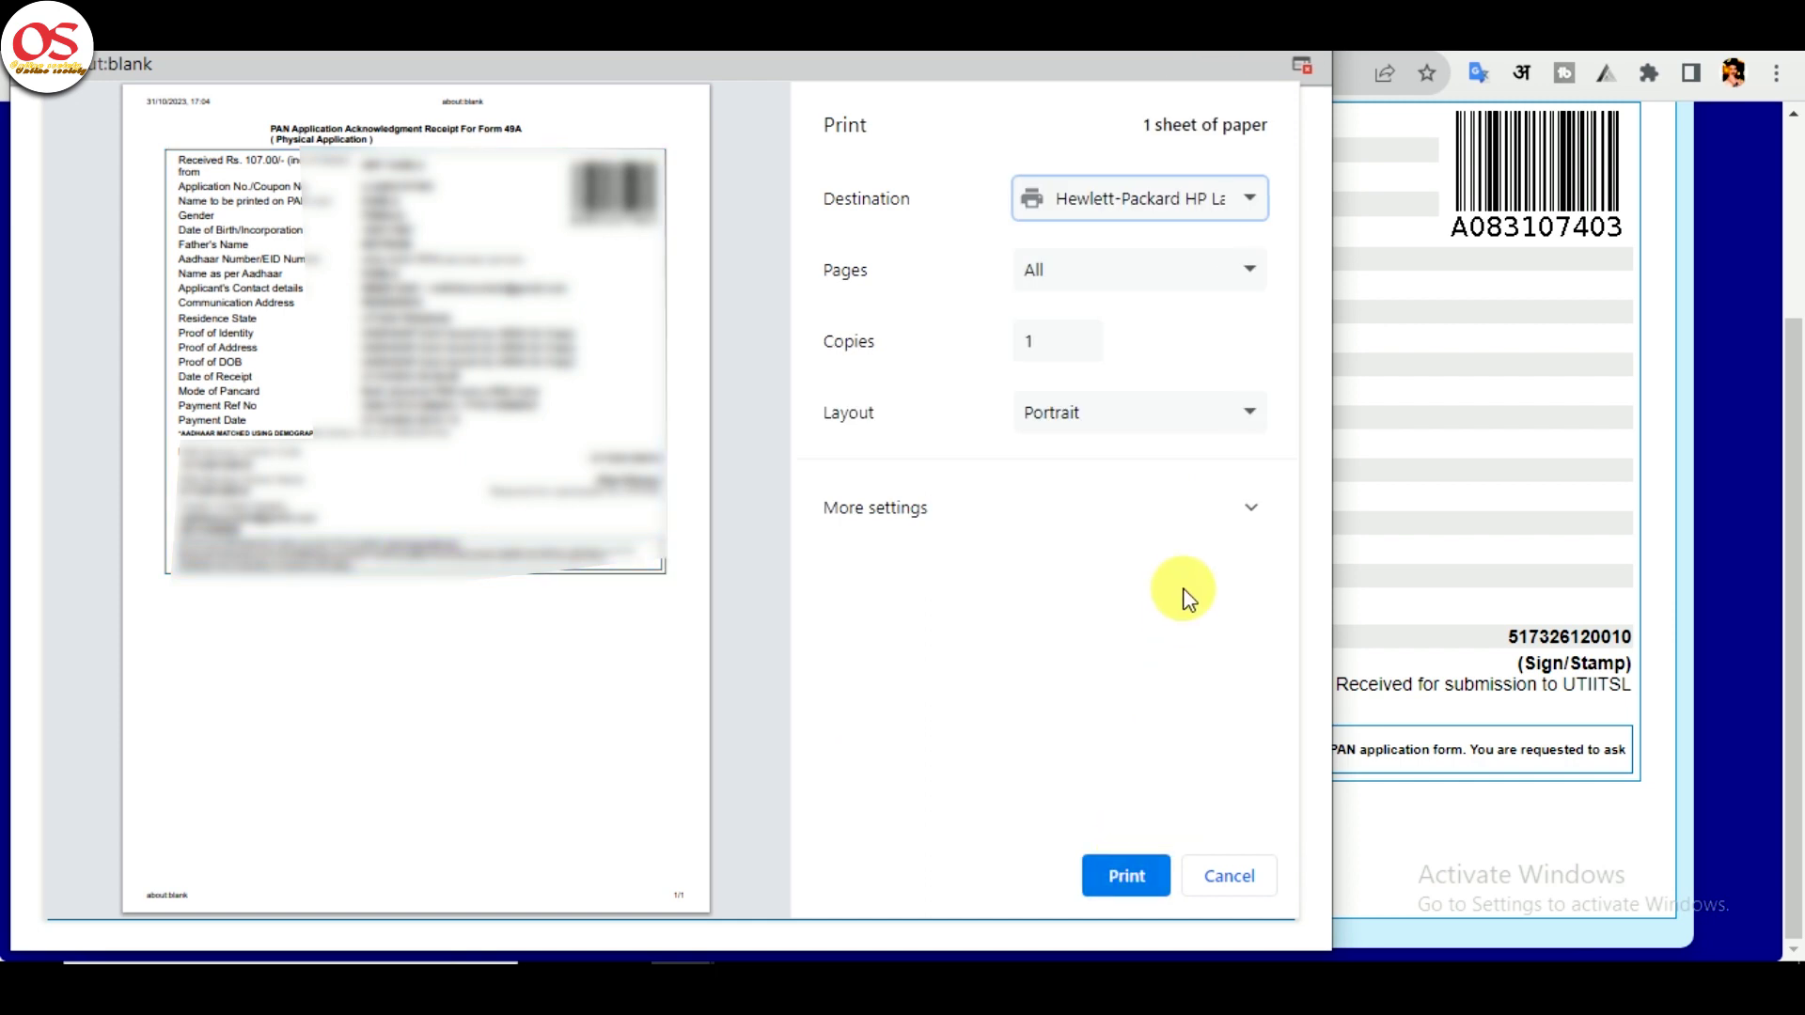
{"action": "left_click", "coordinate": [1208, 508]}
{"action": "scroll", "coordinate": [1207, 547], "scroll_direction": "down", "scroll_amount": 4}
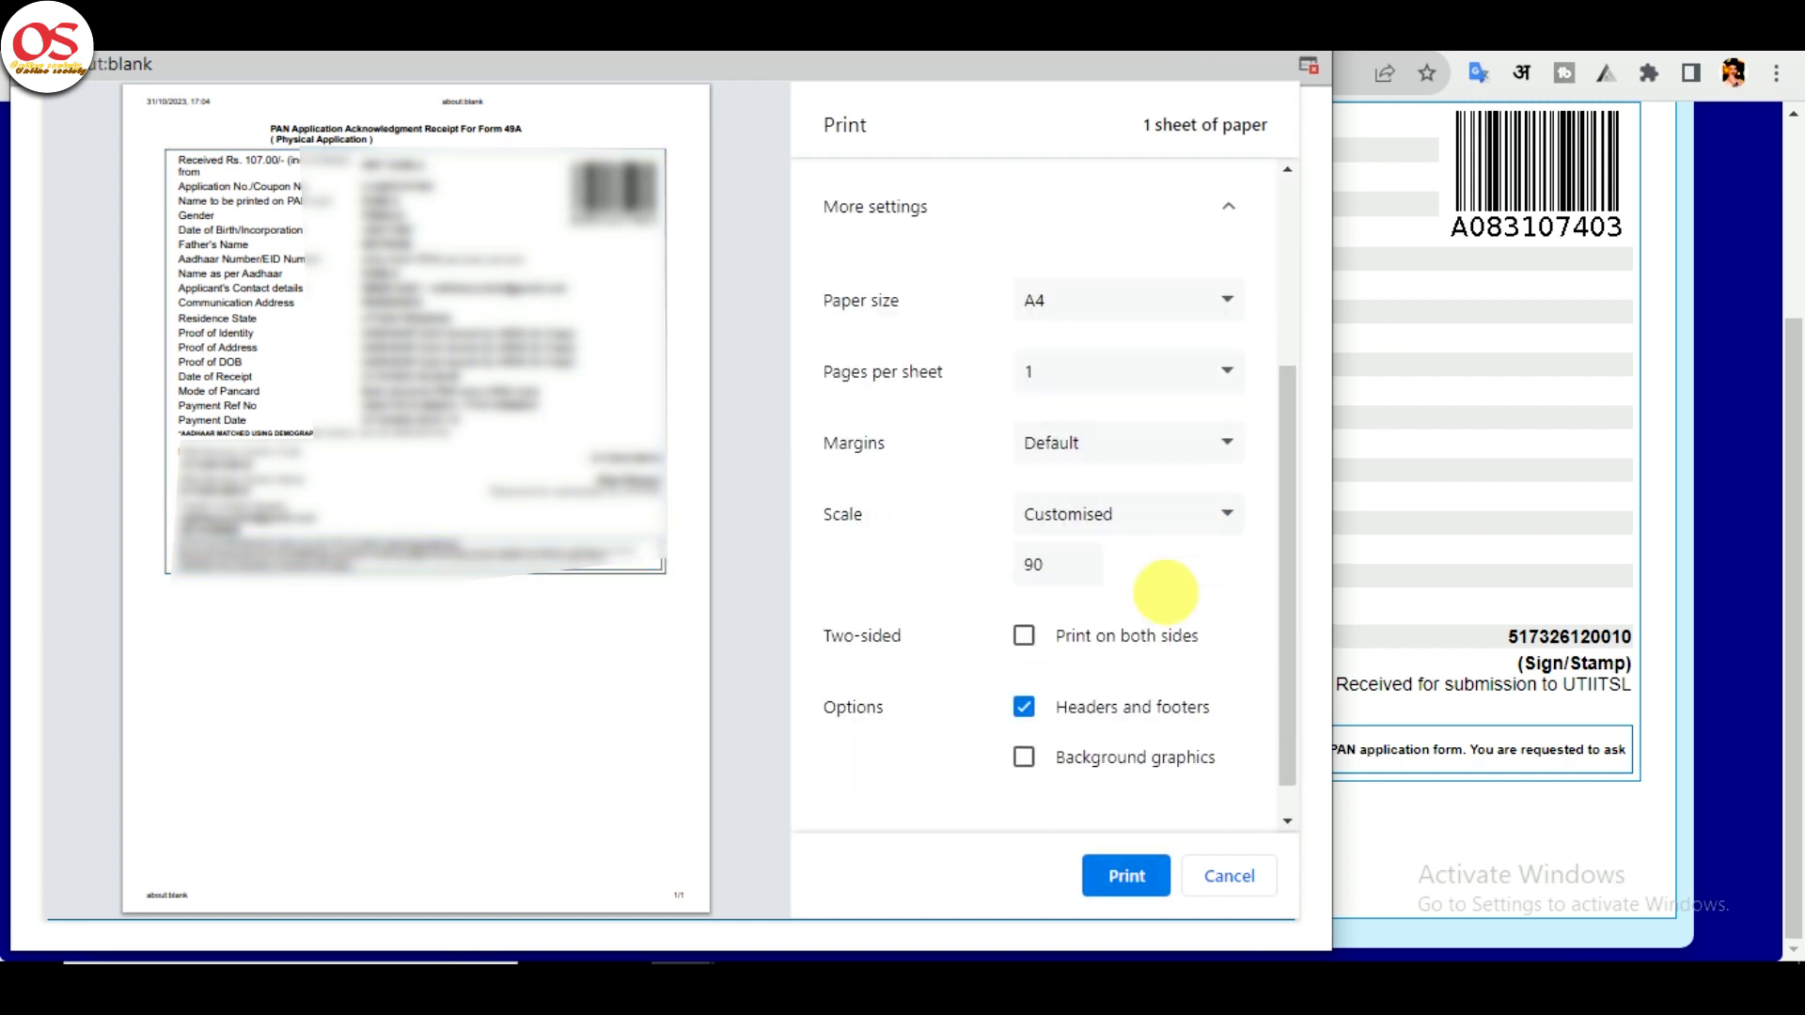
{"action": "left_click", "coordinate": [1124, 498]}
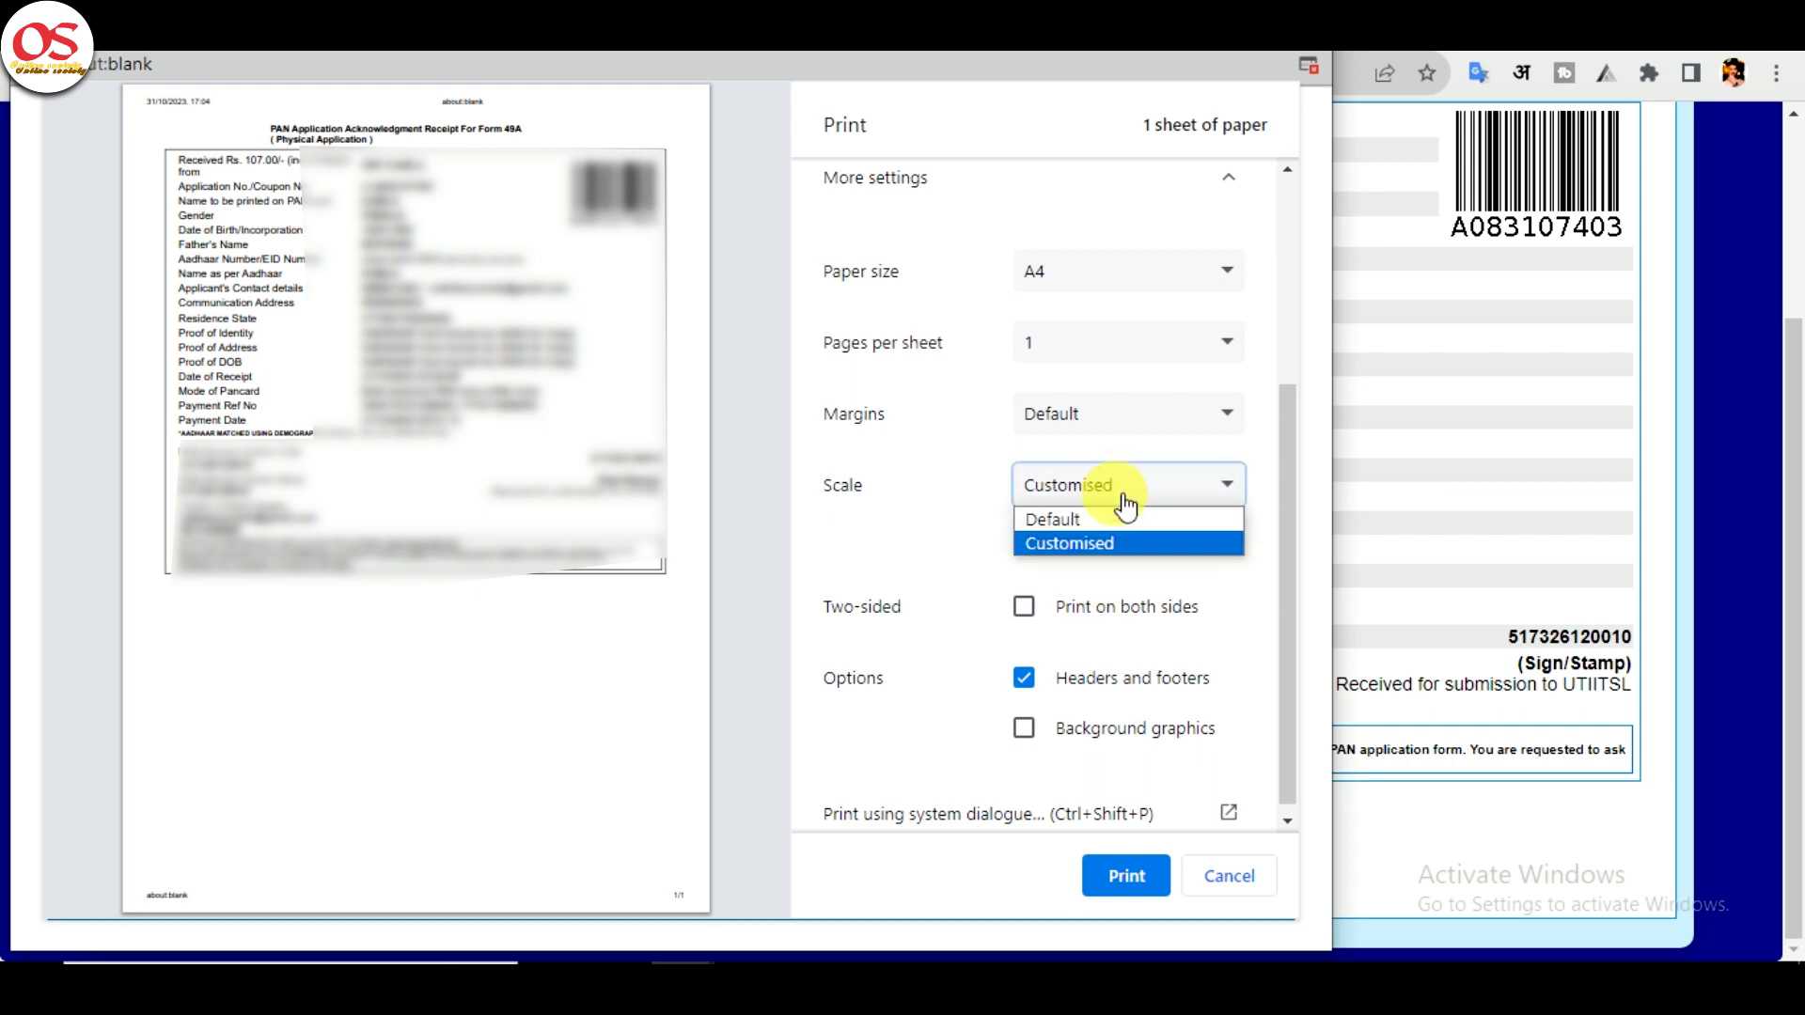
{"action": "left_click", "coordinate": [1104, 544]}
{"action": "left_click", "coordinate": [1109, 501]}
{"action": "left_click", "coordinate": [1108, 520]}
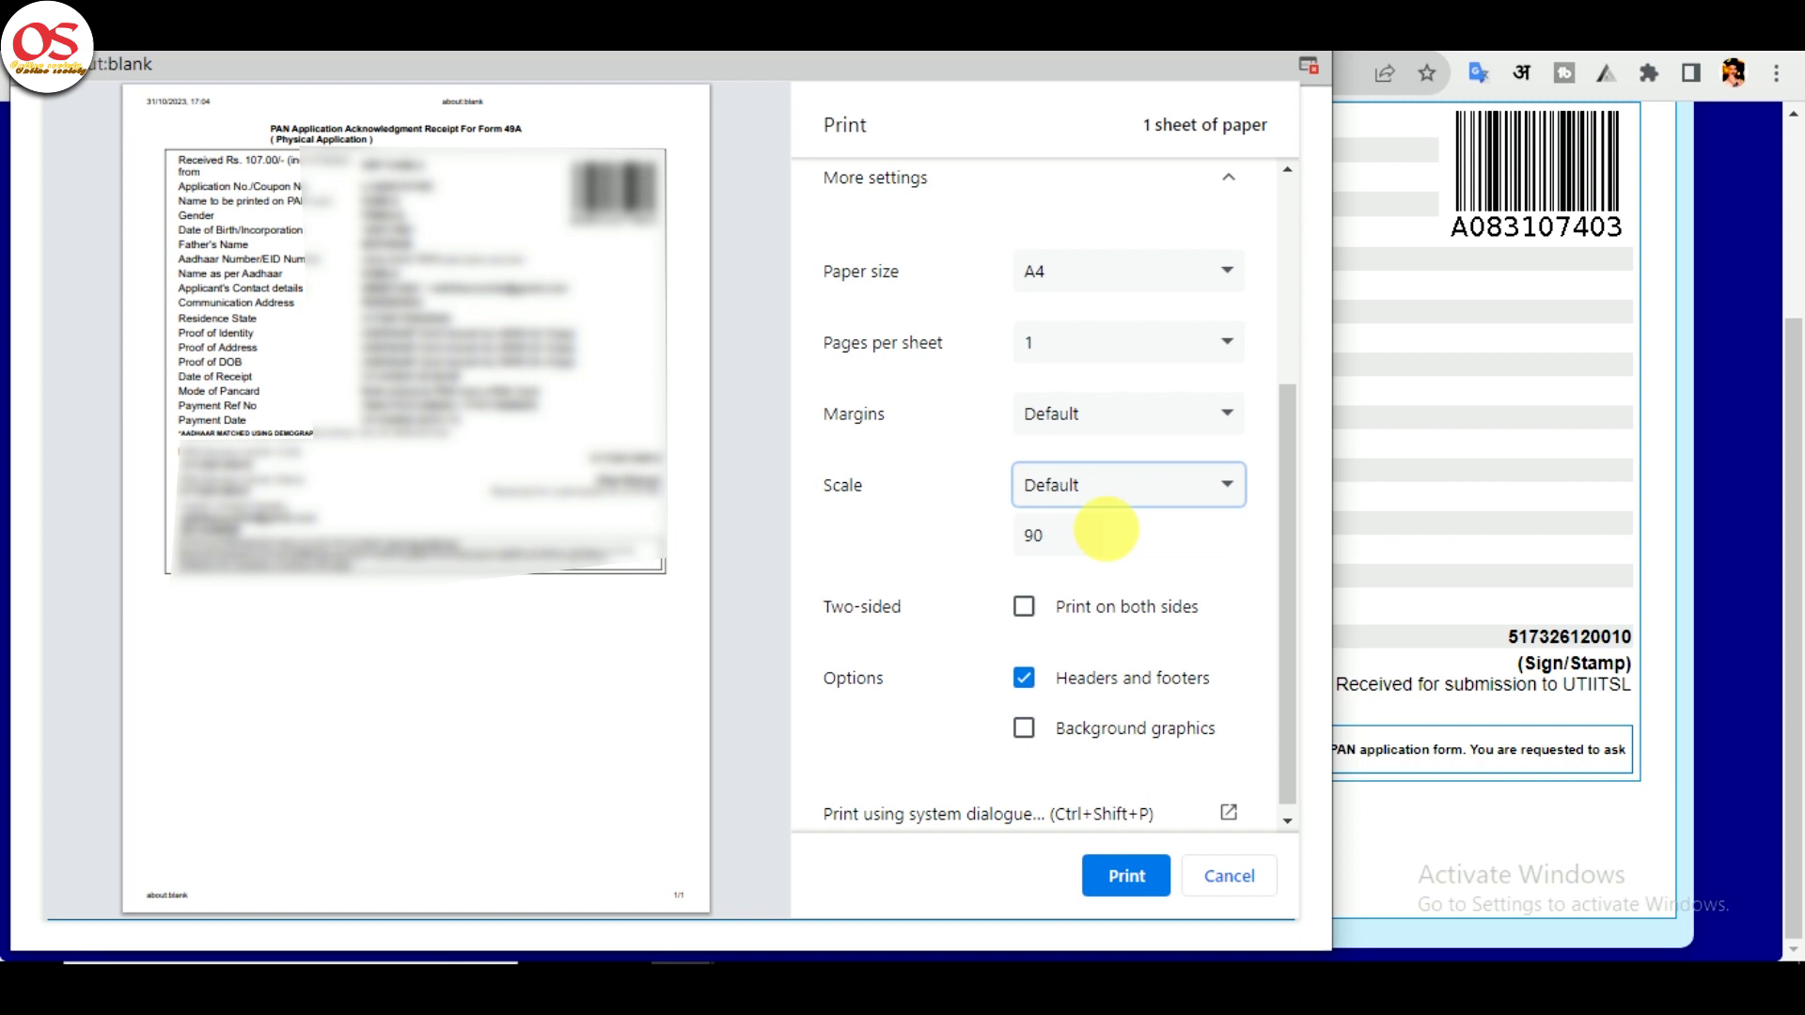
{"action": "left_click", "coordinate": [1139, 882]}
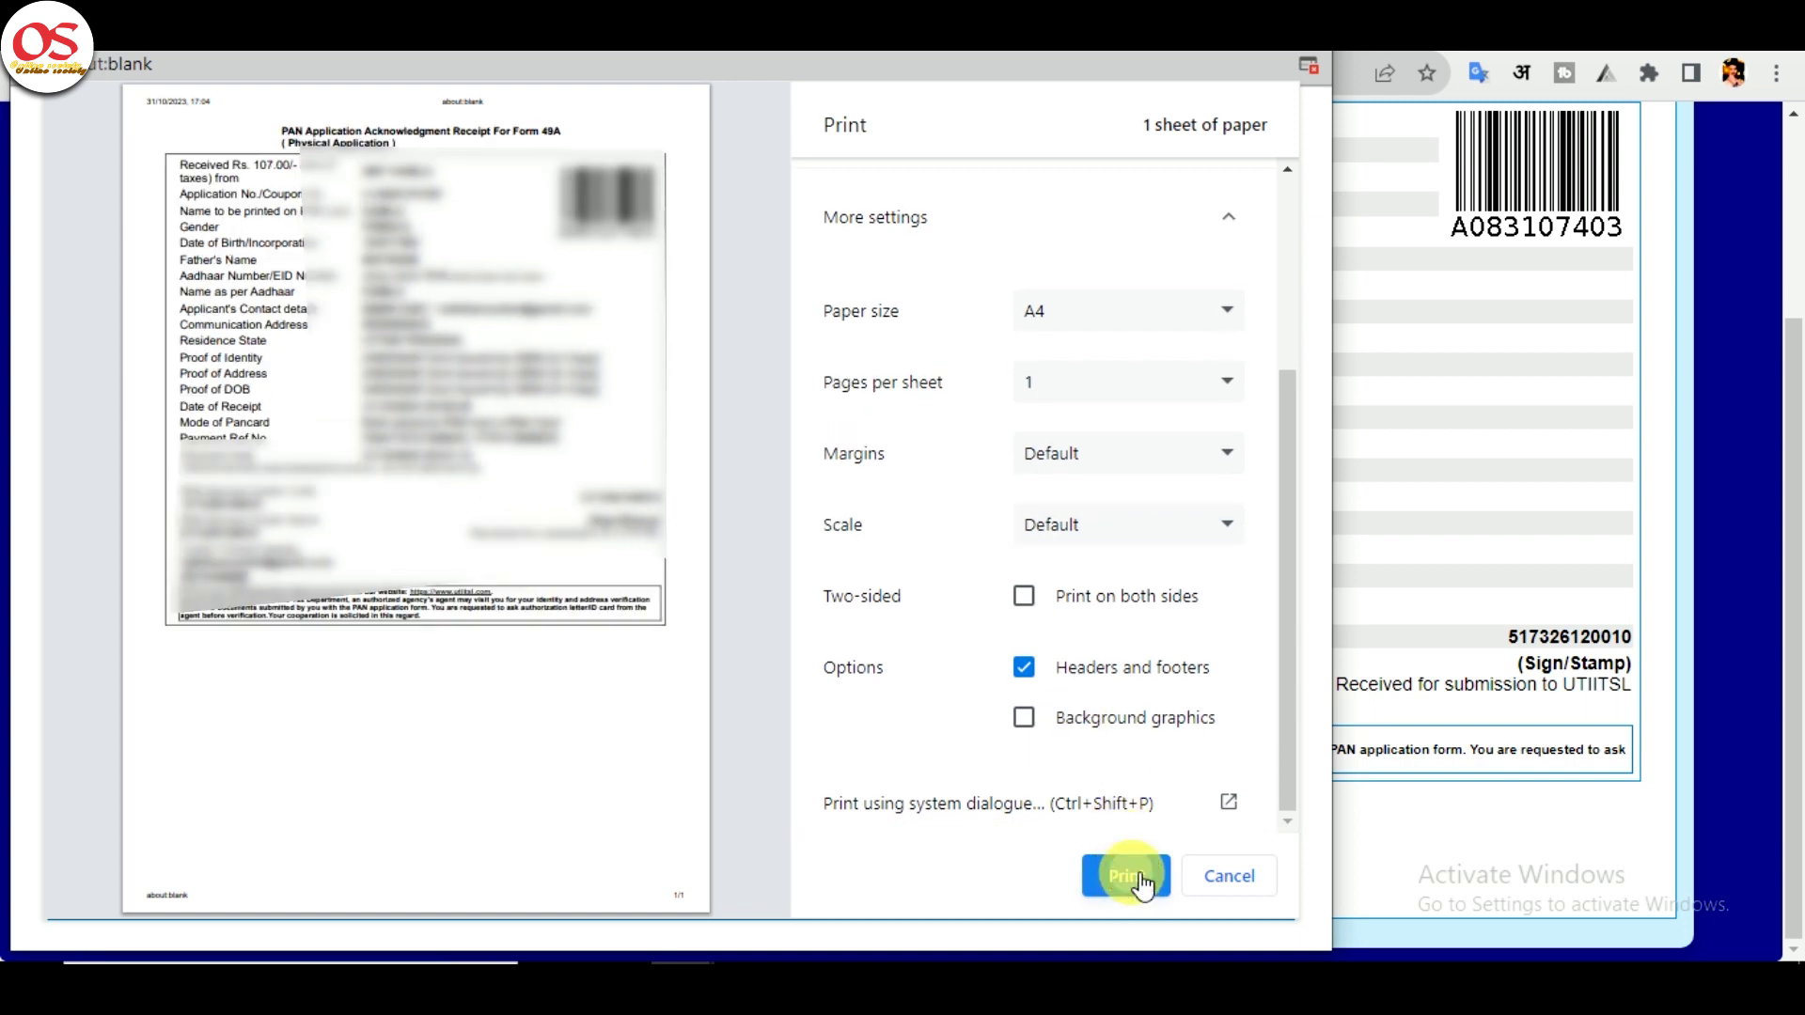
- Open the downloaded receipt PDF, print it, then open the scanned form Document0.pdf
{"action": "left_click", "coordinate": [1466, 136]}
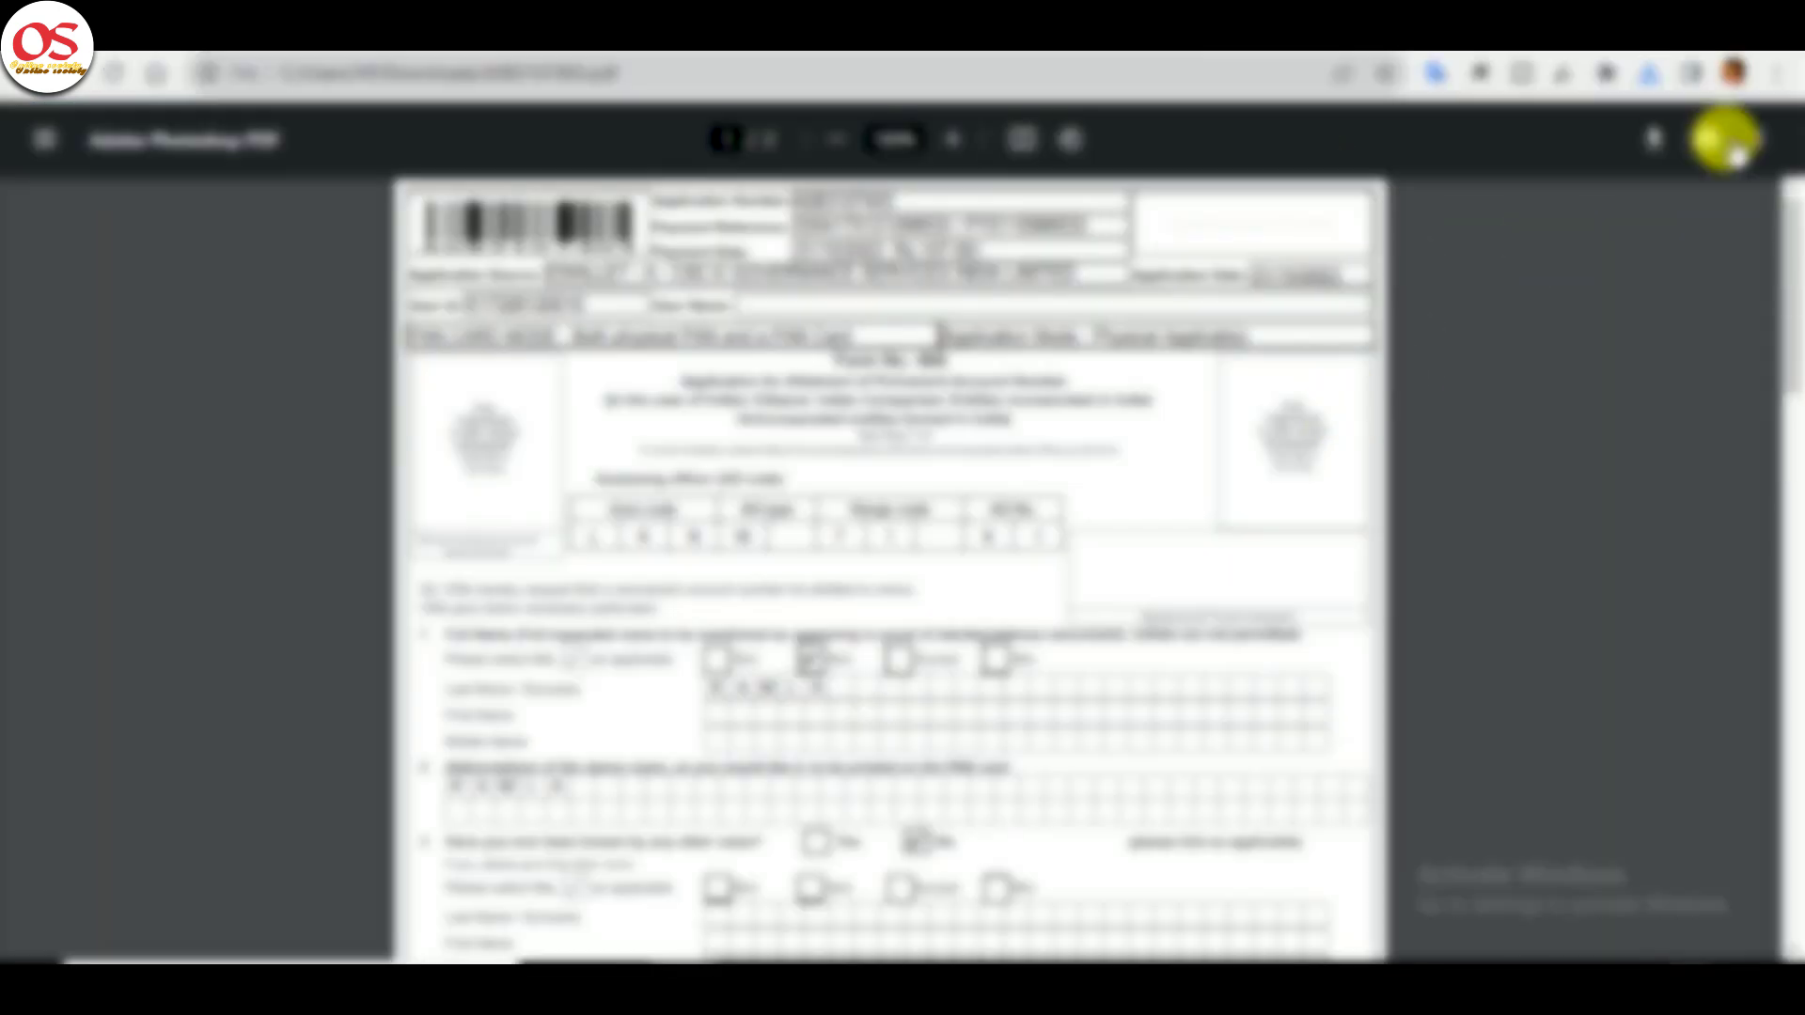
{"action": "left_click", "coordinate": [1706, 139]}
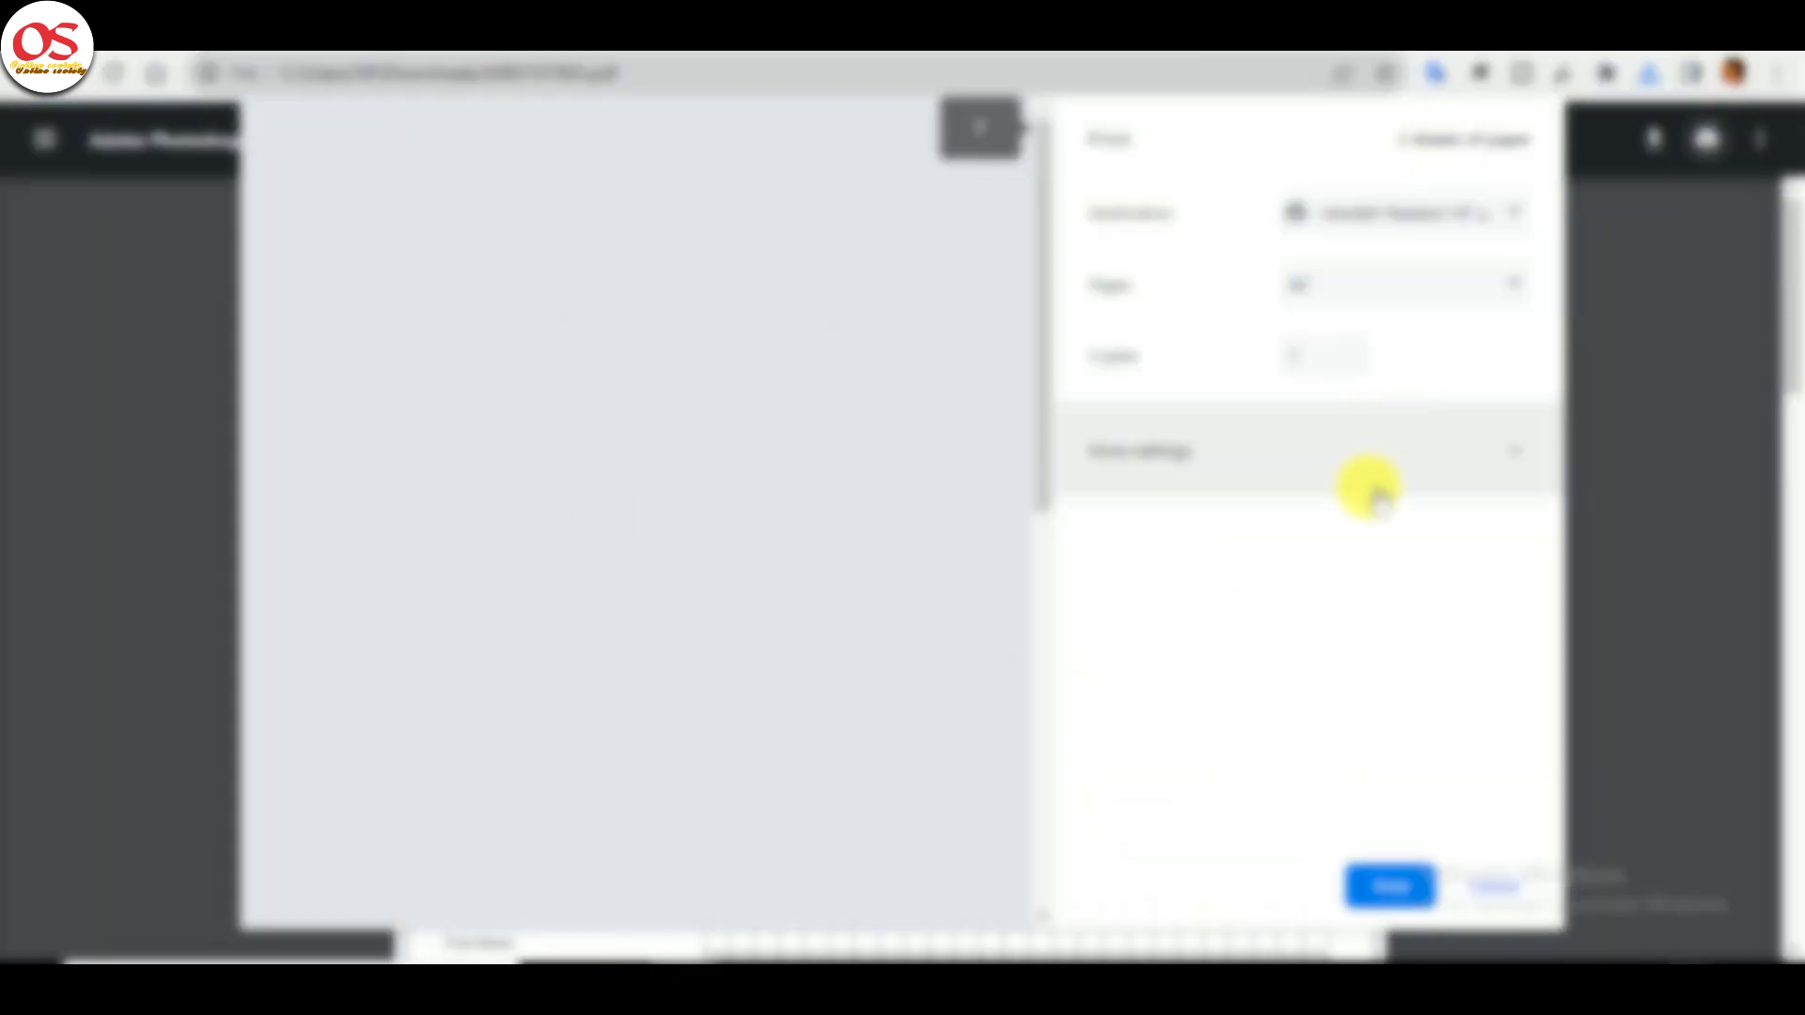
{"action": "left_click", "coordinate": [1370, 470]}
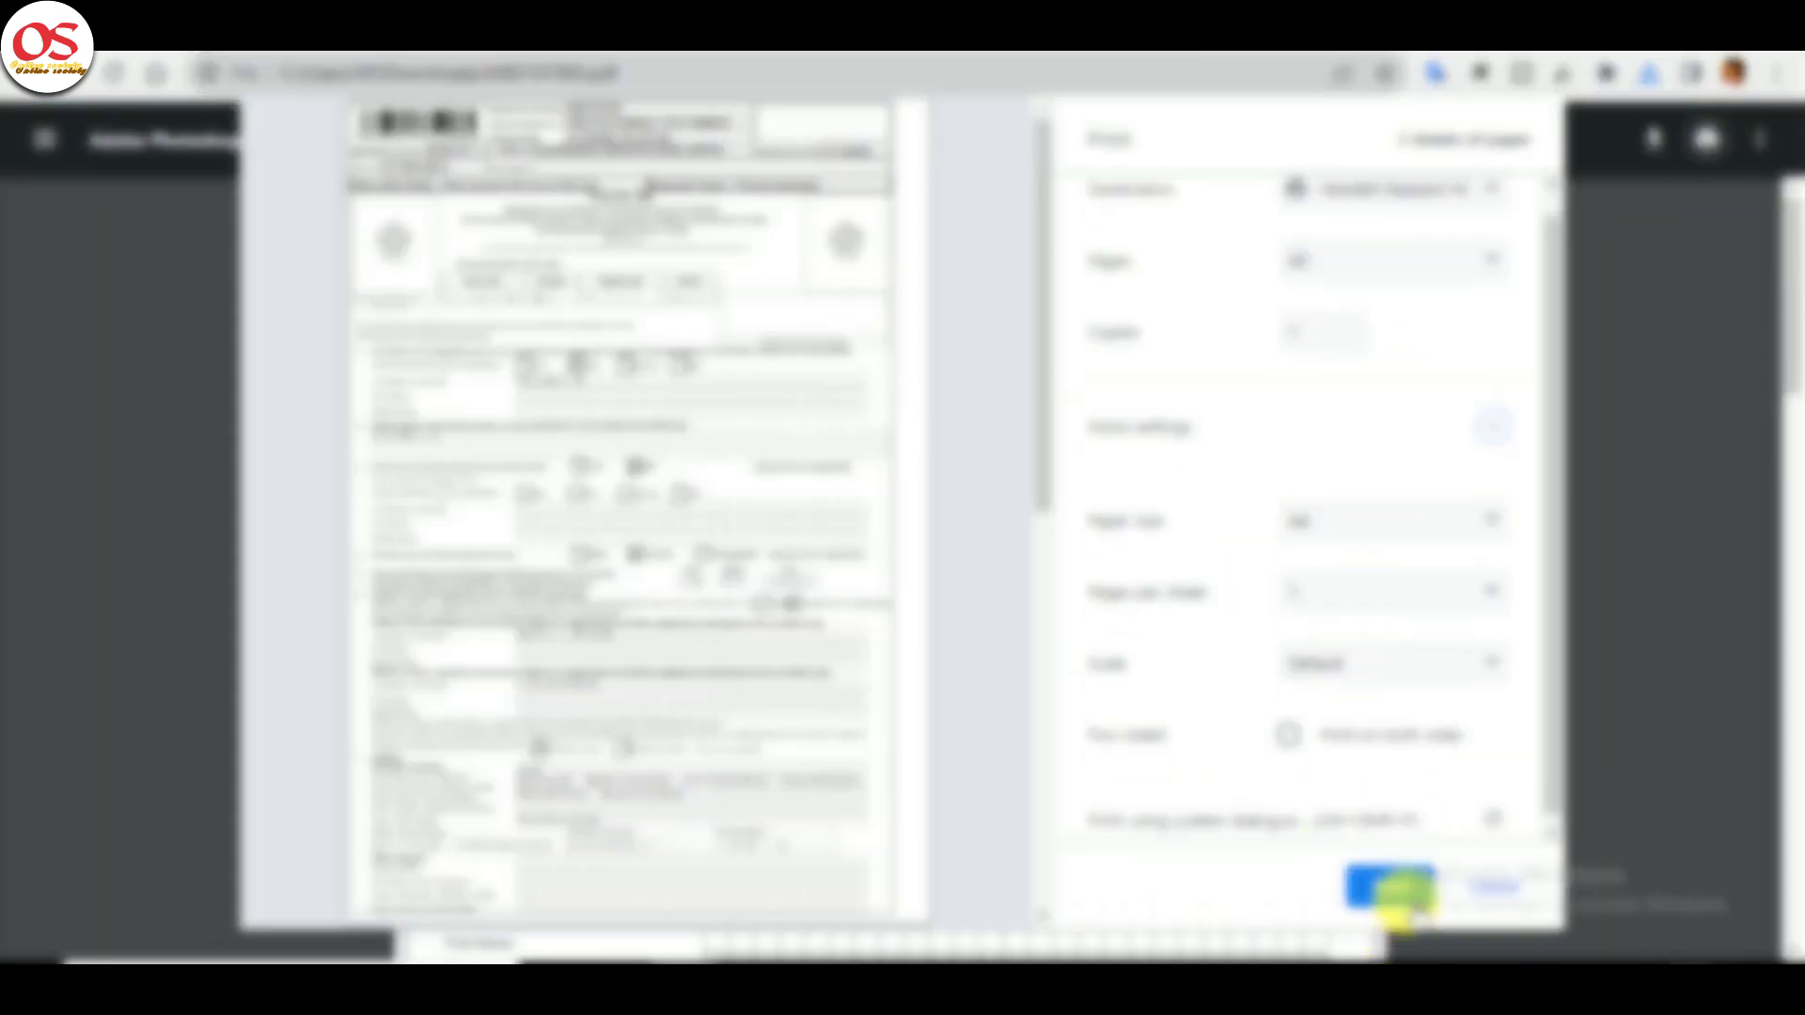
{"action": "left_click", "coordinate": [1390, 885]}
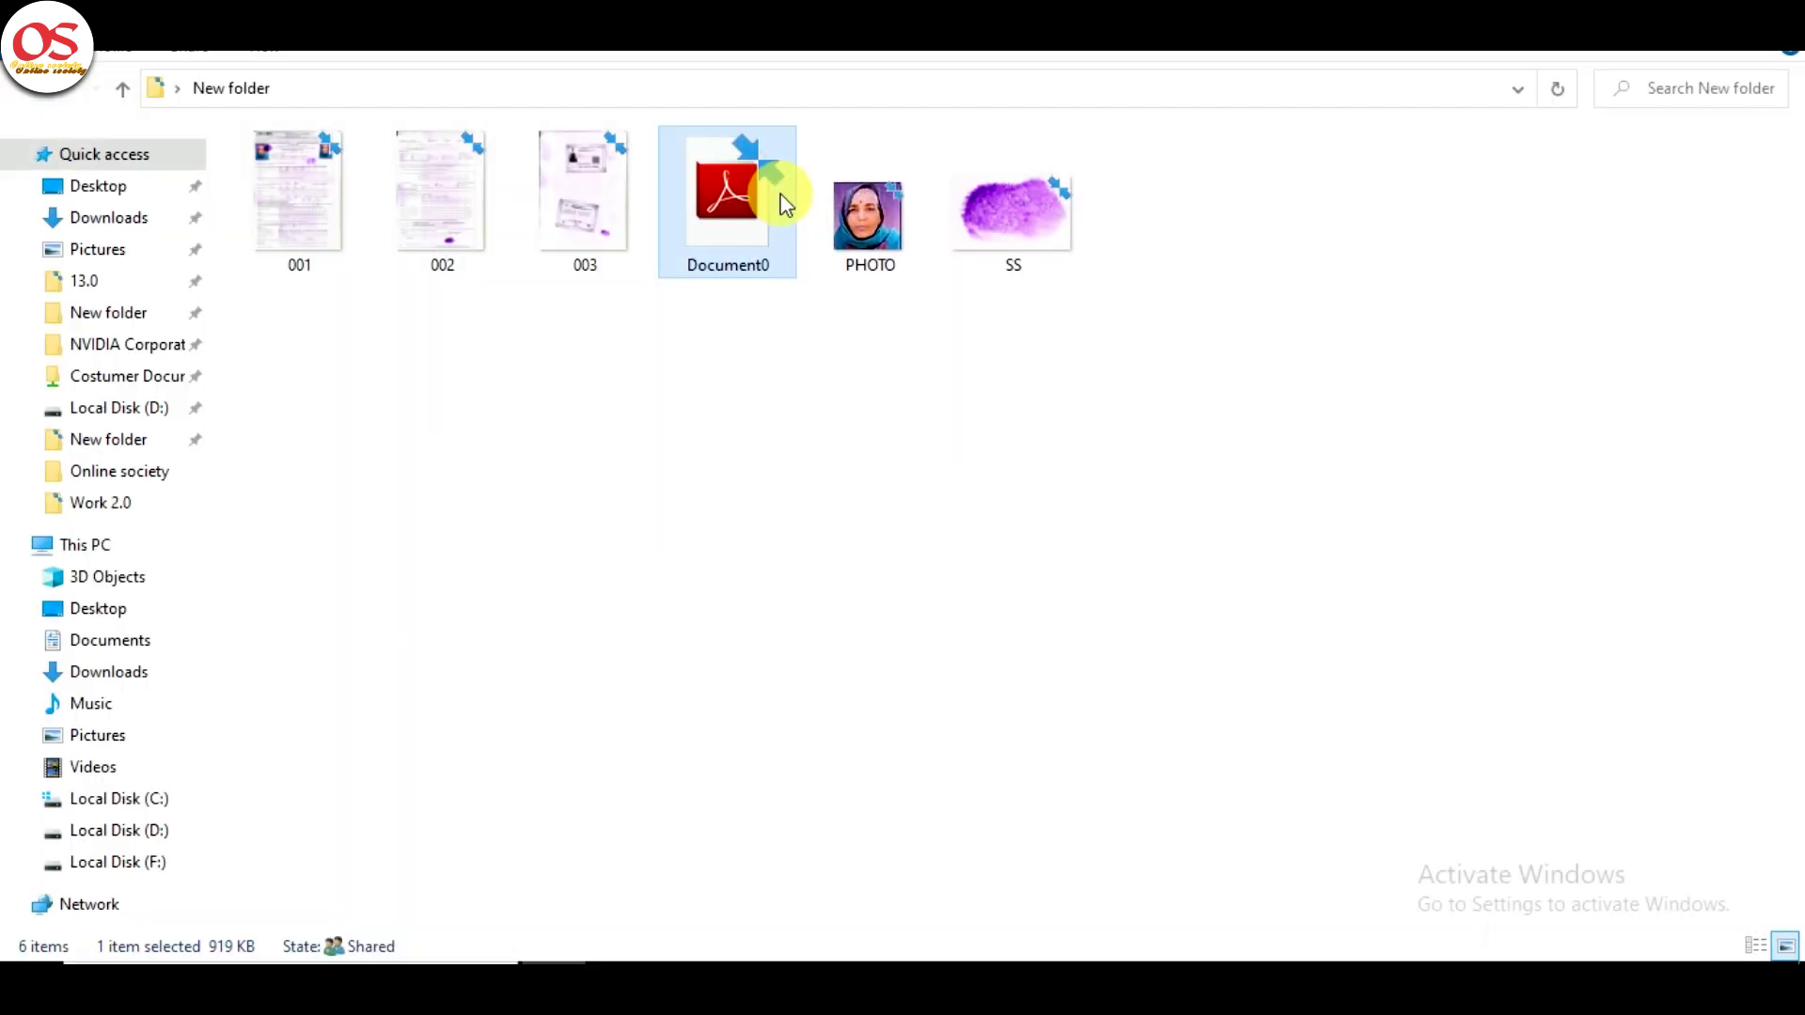
{"action": "double_click", "coordinate": [777, 193]}
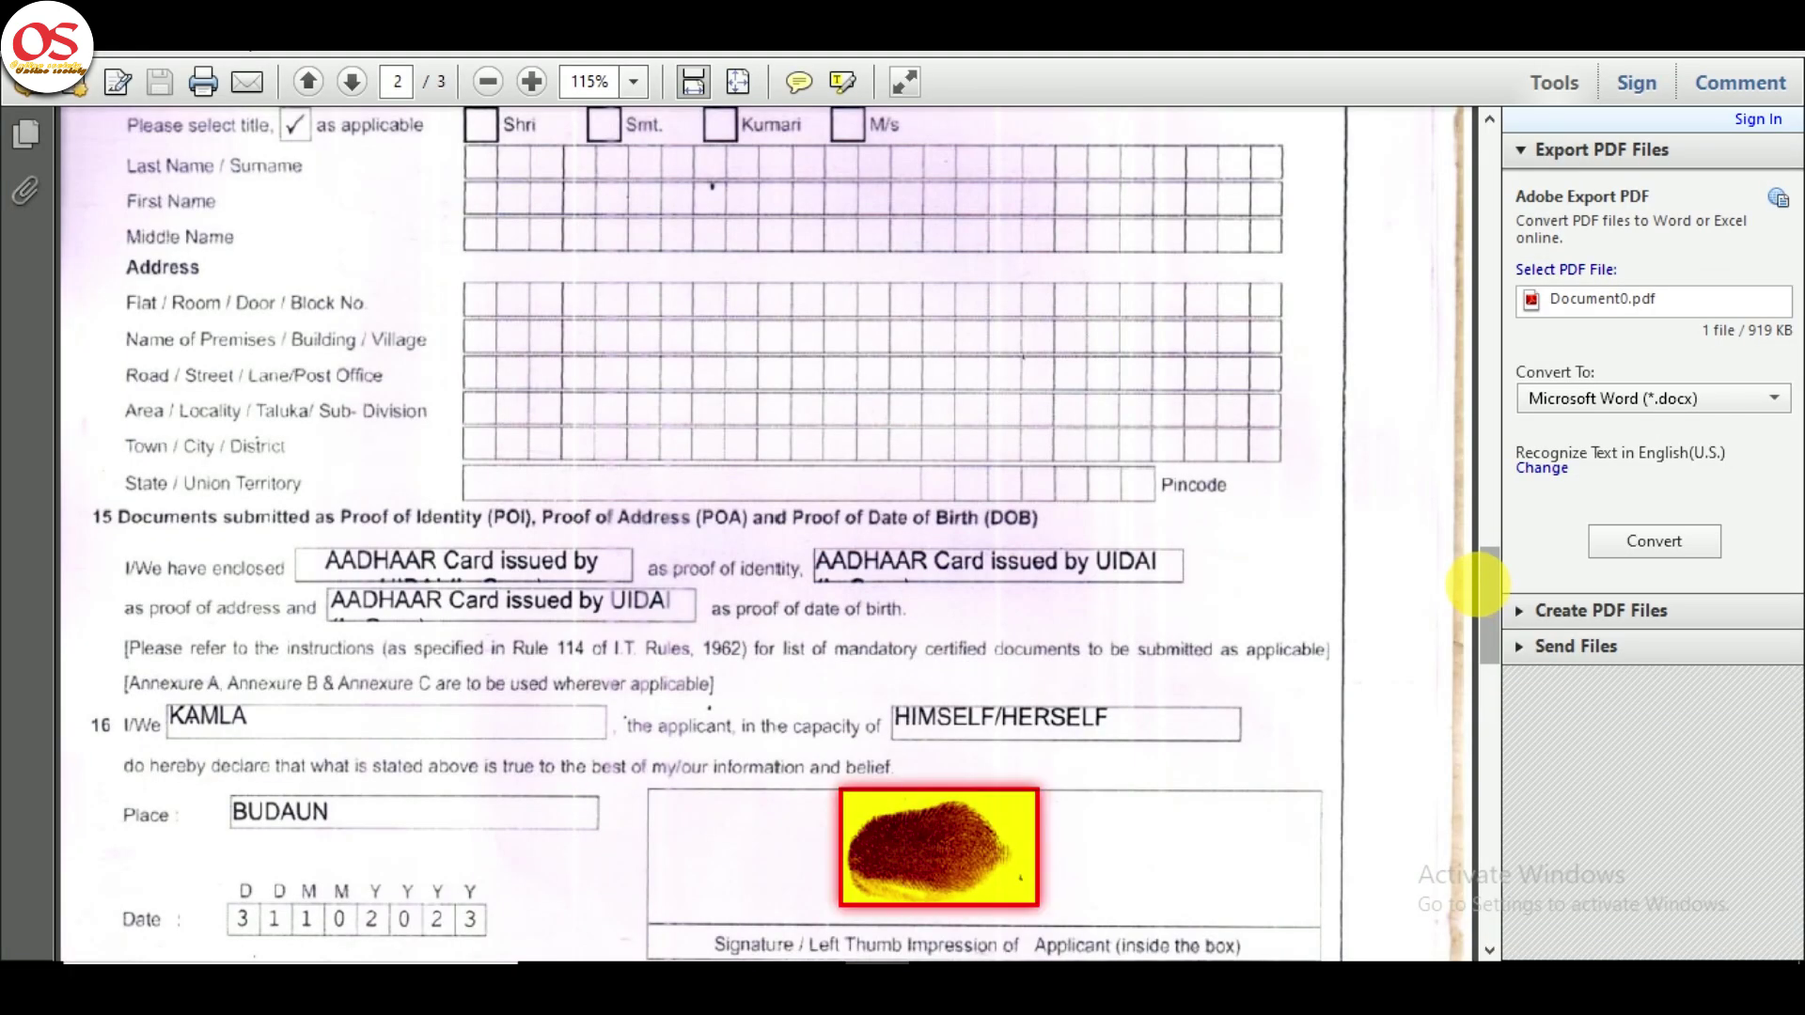
- Scroll through Document0.pdf, then send scans 001.jpg, 002.jpg and 003.jpg to PDF24
{"action": "scroll", "coordinate": [1478, 584], "scroll_direction": "down", "scroll_amount": 15}
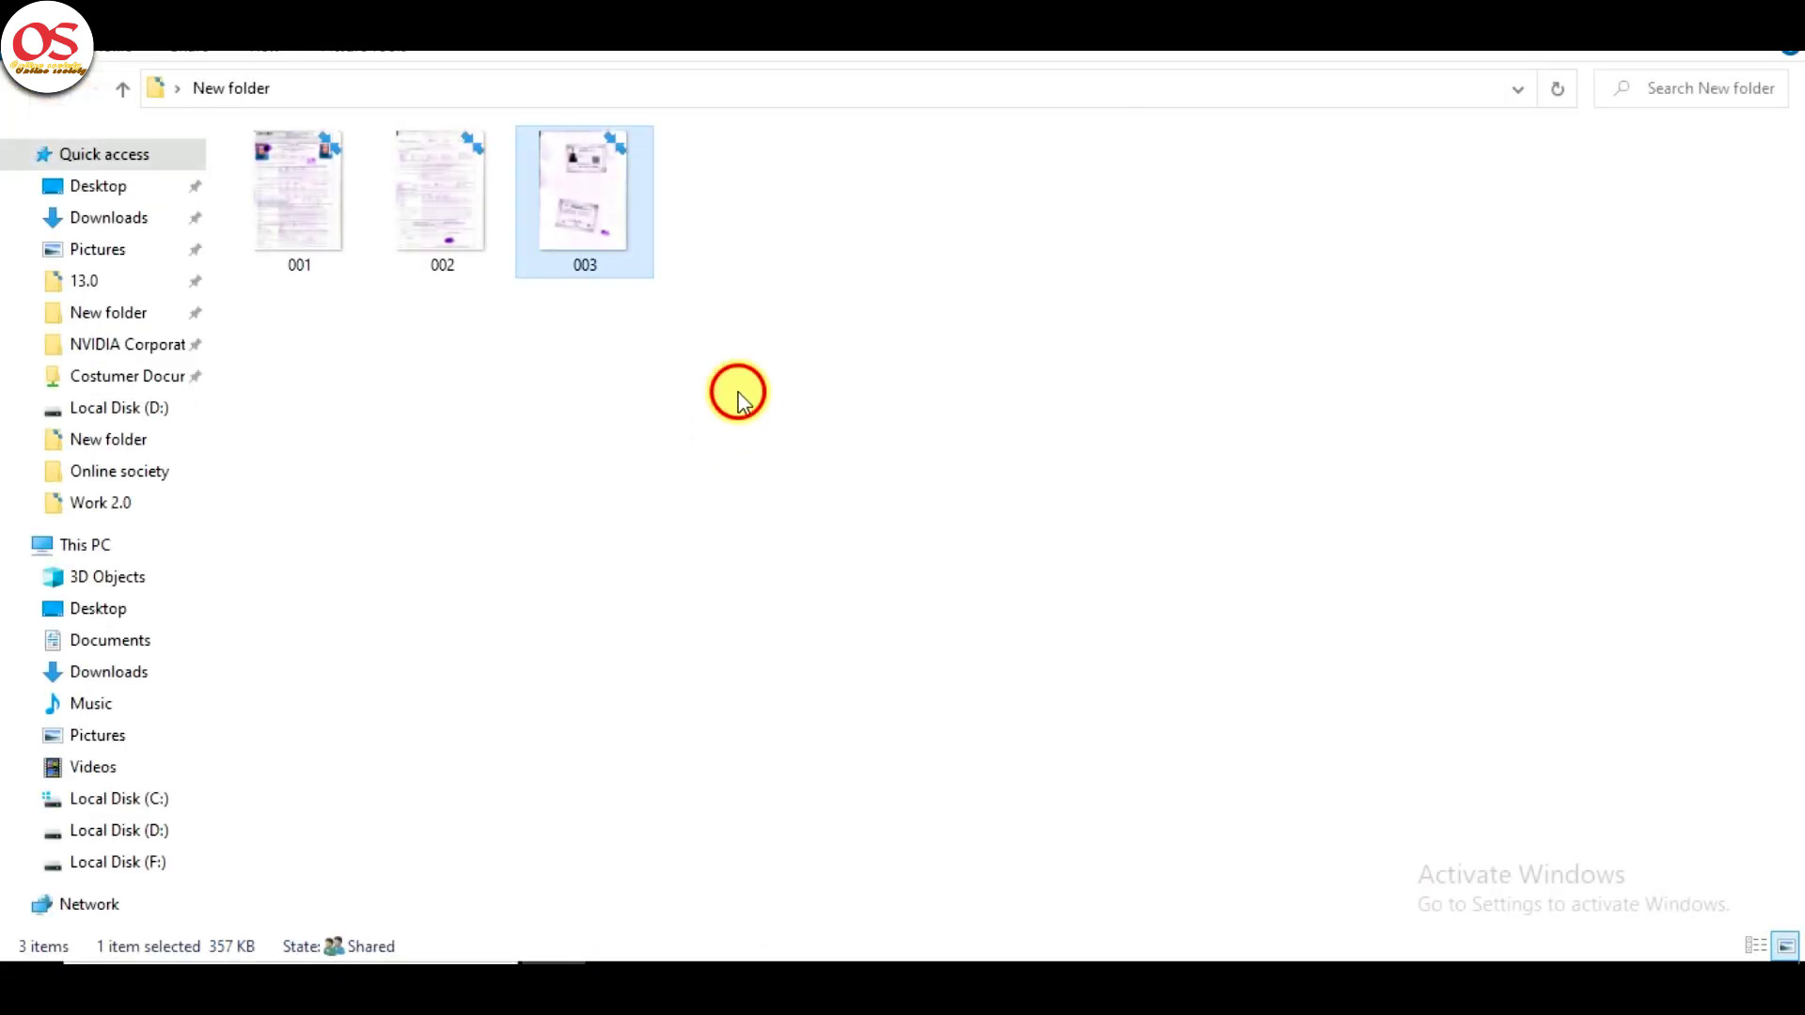
{"action": "left_click_drag", "start_coordinate": [738, 395], "coordinate": [319, 183]}
{"action": "right_click", "coordinate": [311, 159]}
{"action": "left_click", "coordinate": [382, 349]}
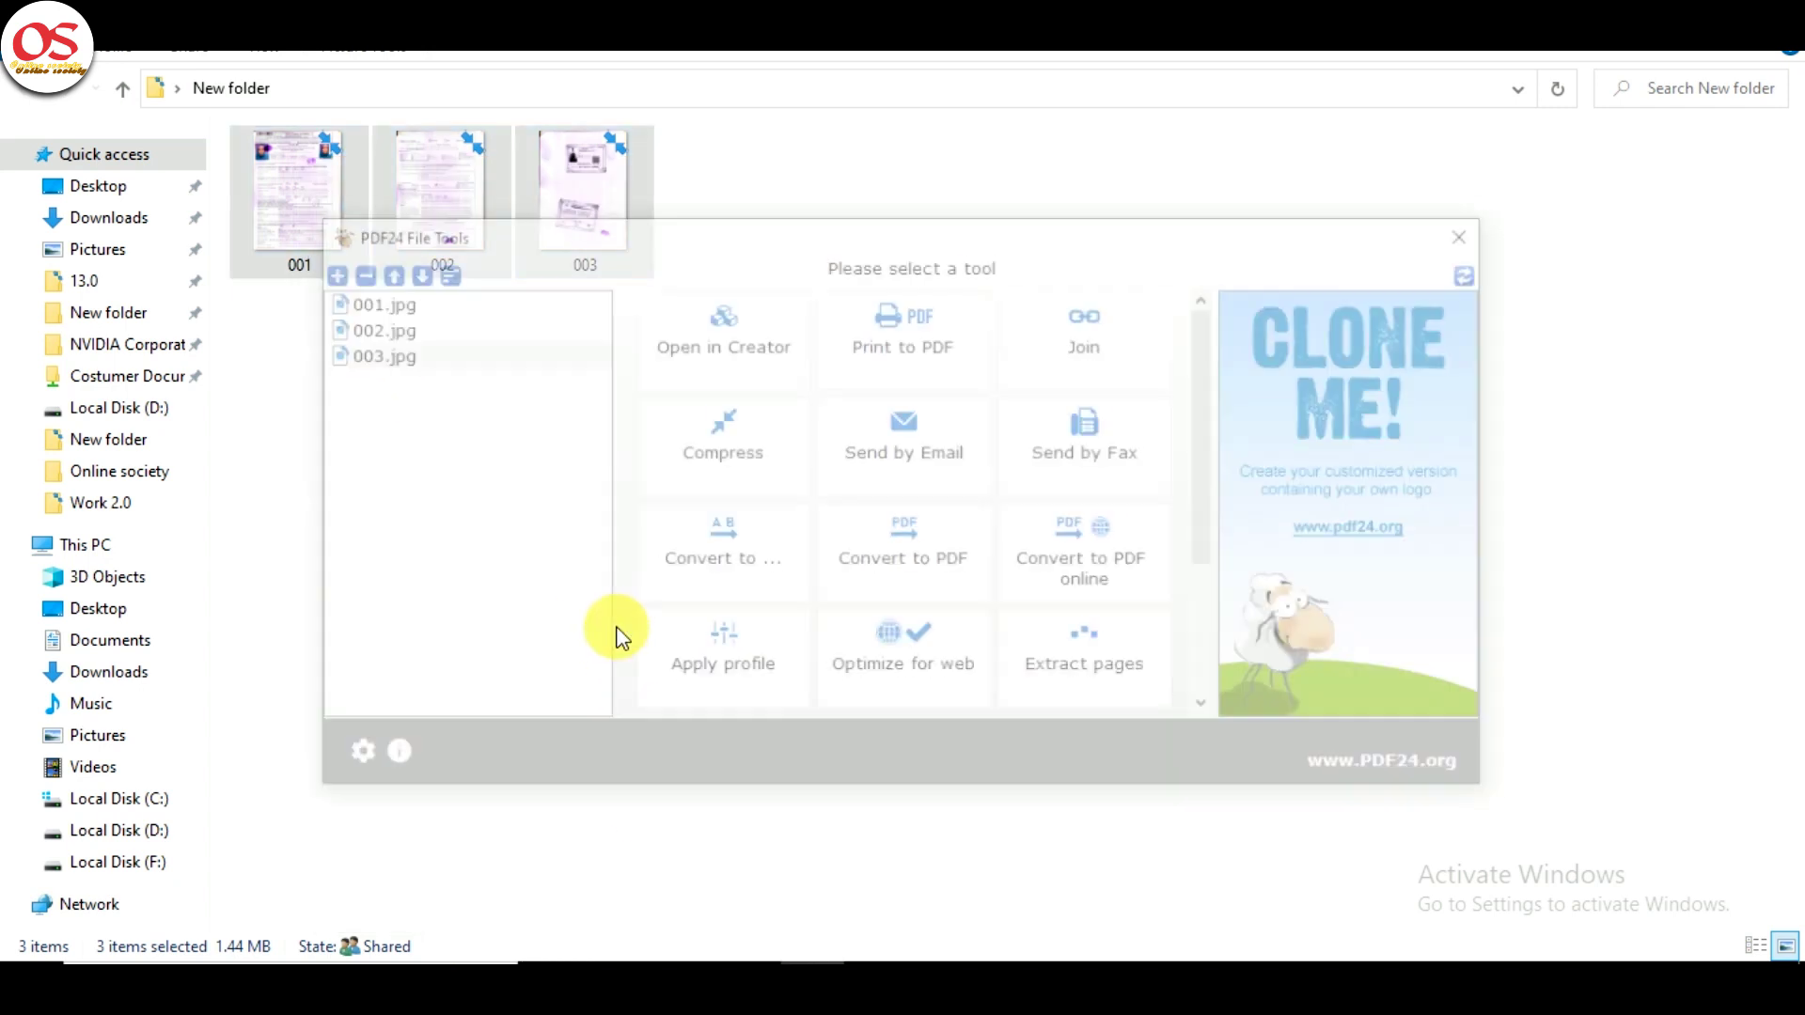
- Merge the three scans and save the PDF at Medium quality as Document0 in New folder
{"action": "left_click", "coordinate": [750, 346]}
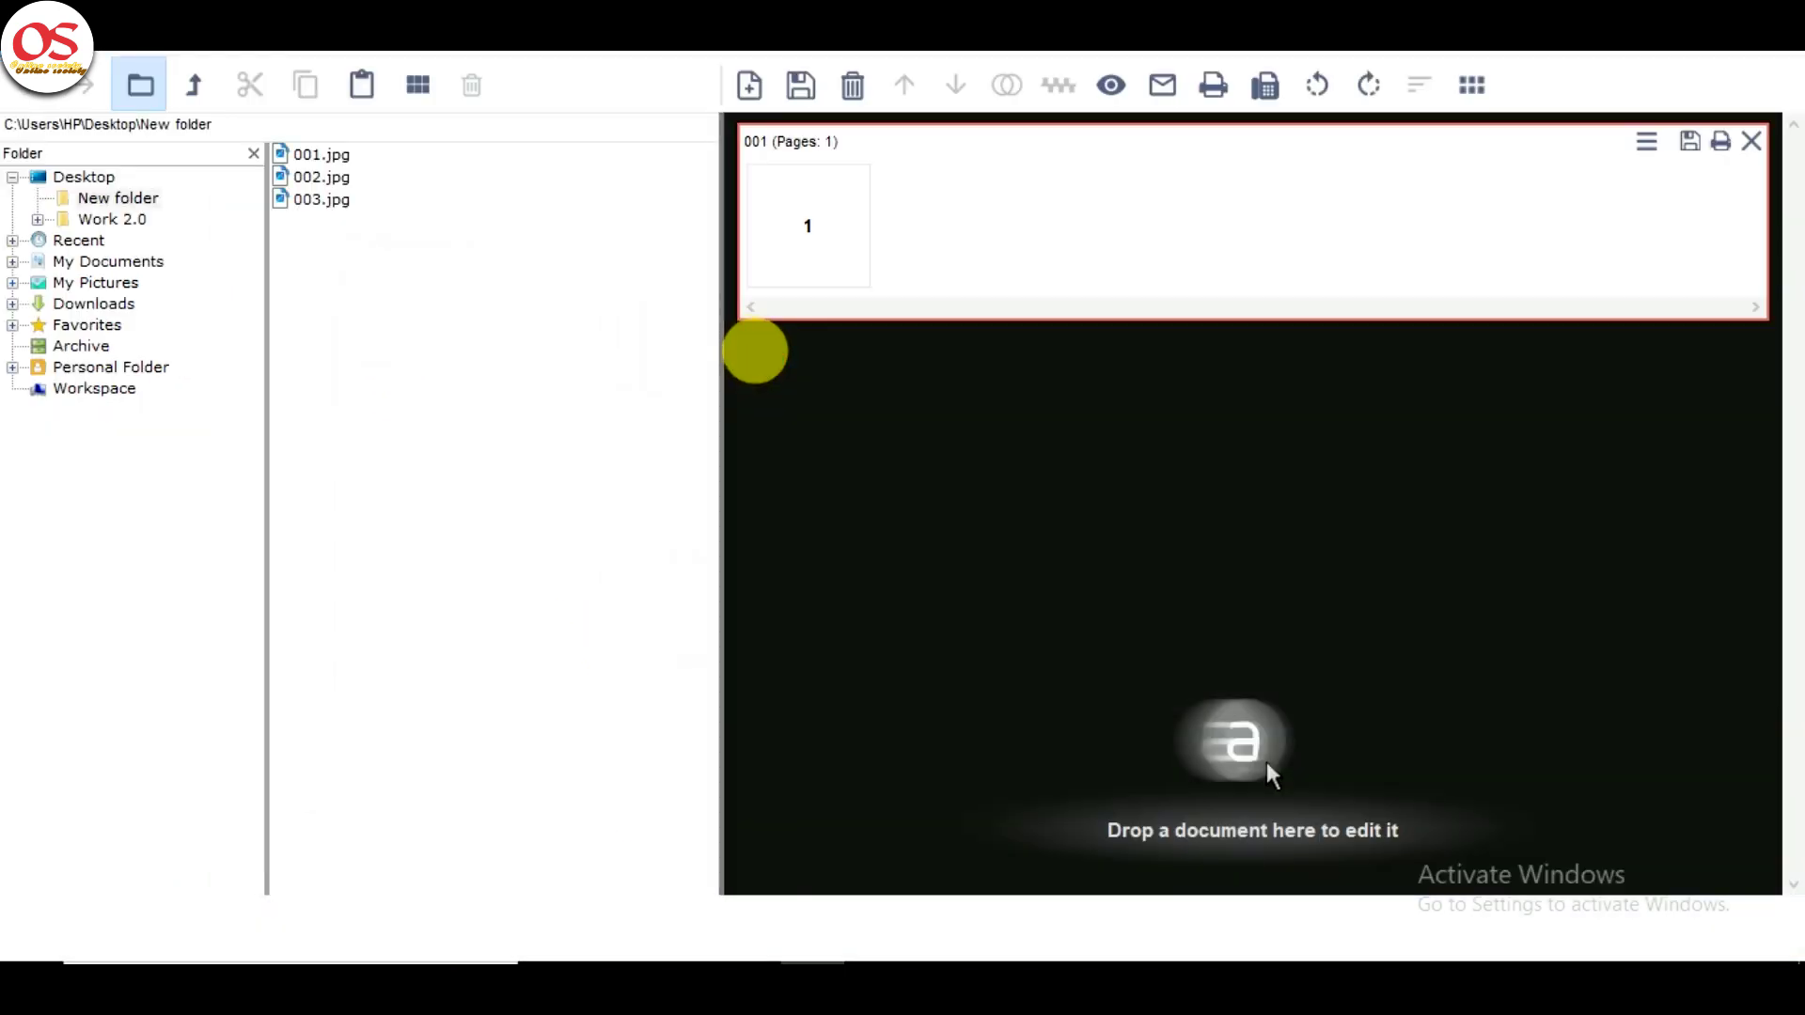
{"action": "left_click", "coordinate": [1060, 87]}
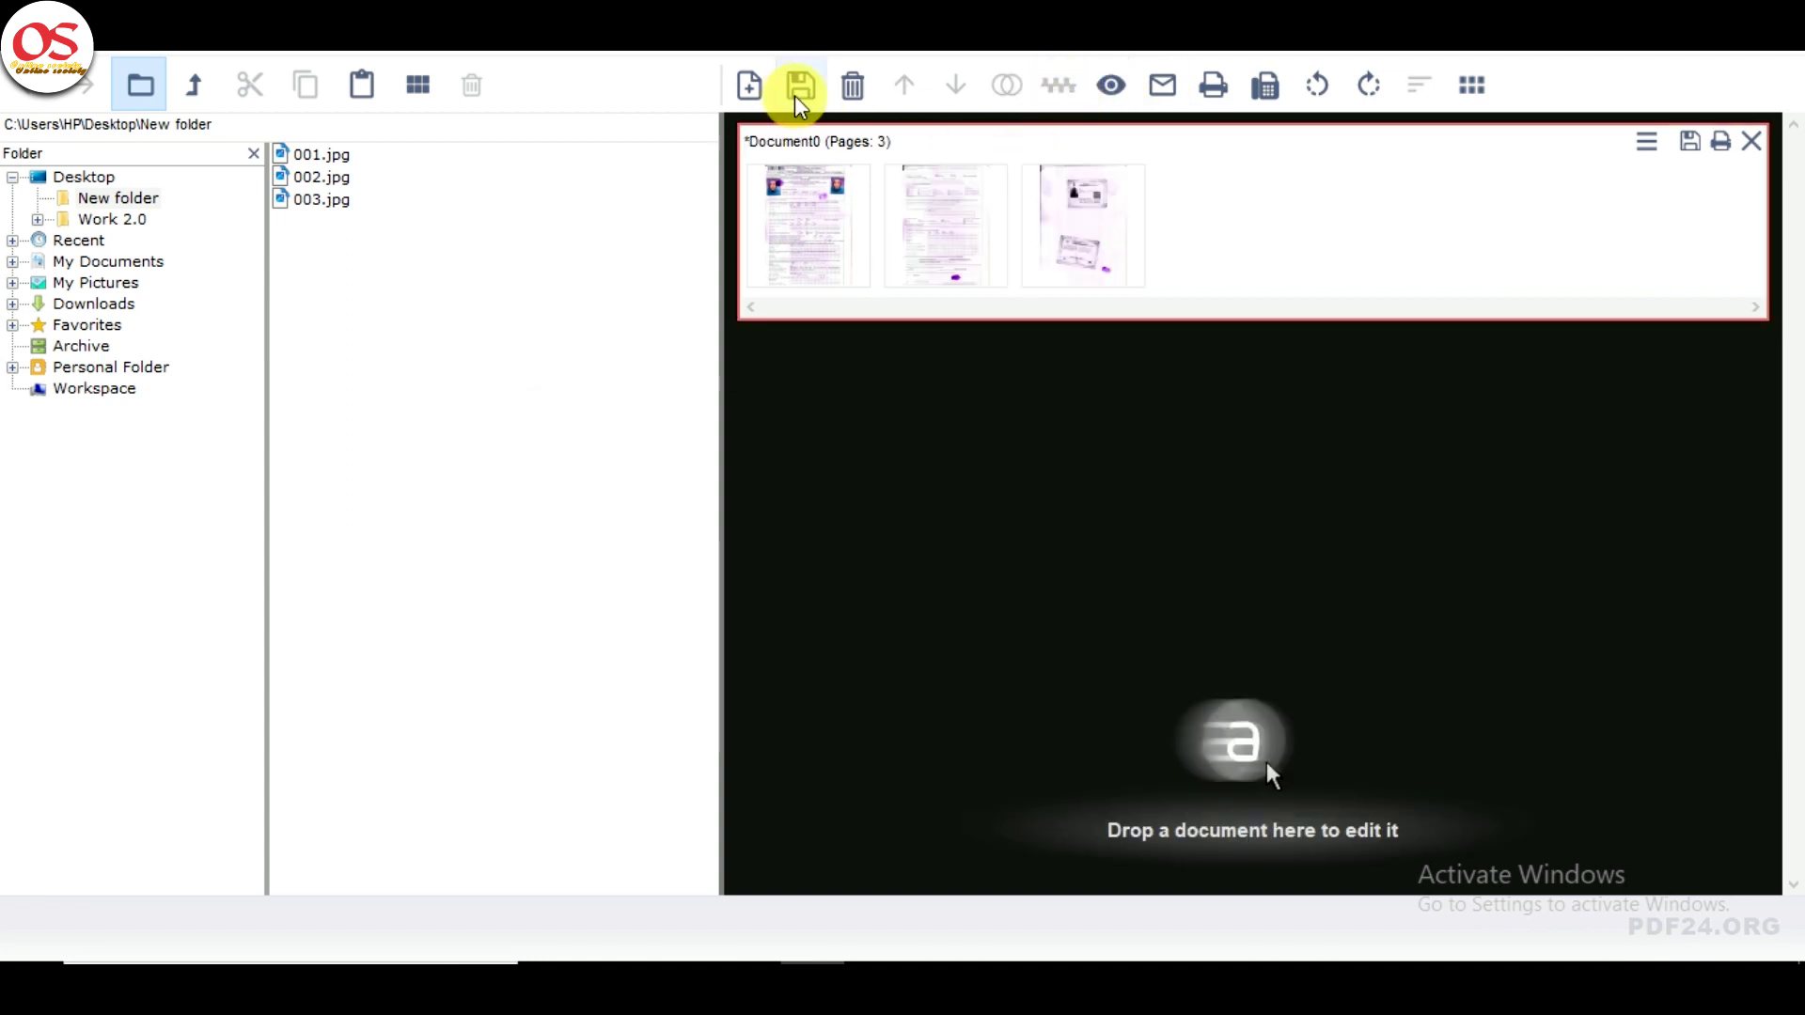
{"action": "left_click", "coordinate": [801, 86]}
{"action": "left_click", "coordinate": [752, 531]}
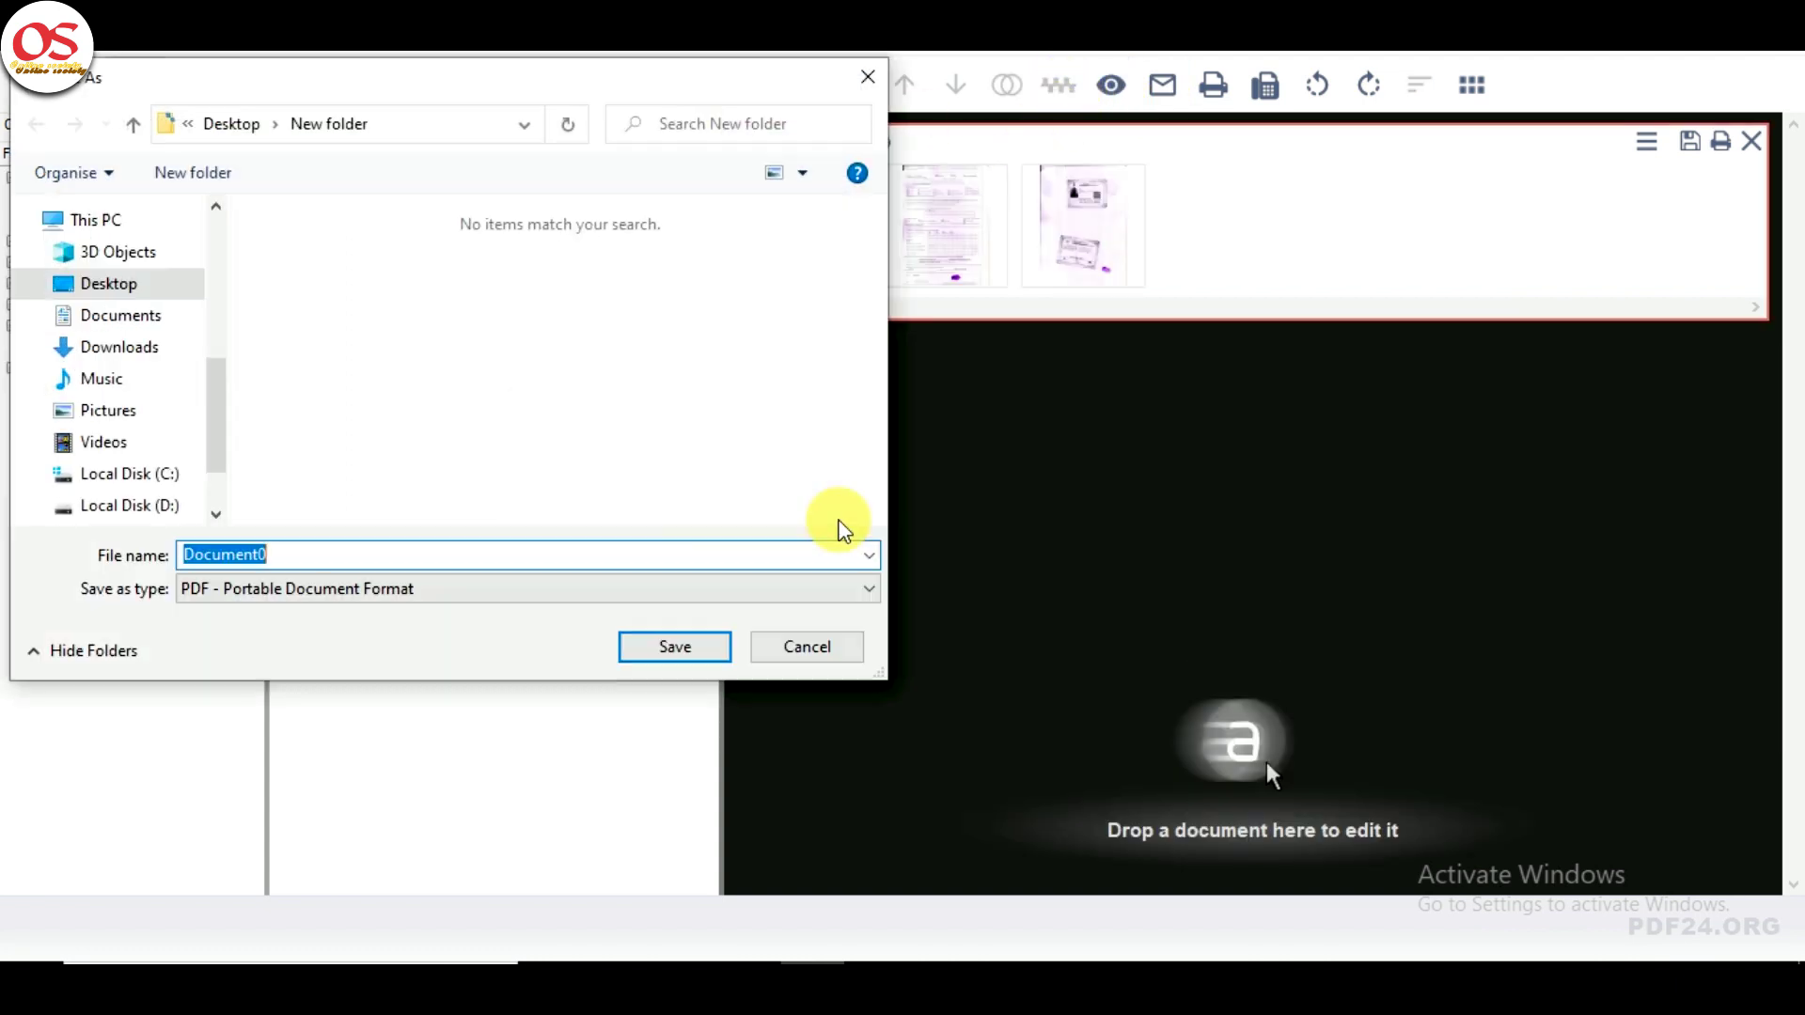
{"action": "left_click", "coordinate": [673, 645]}
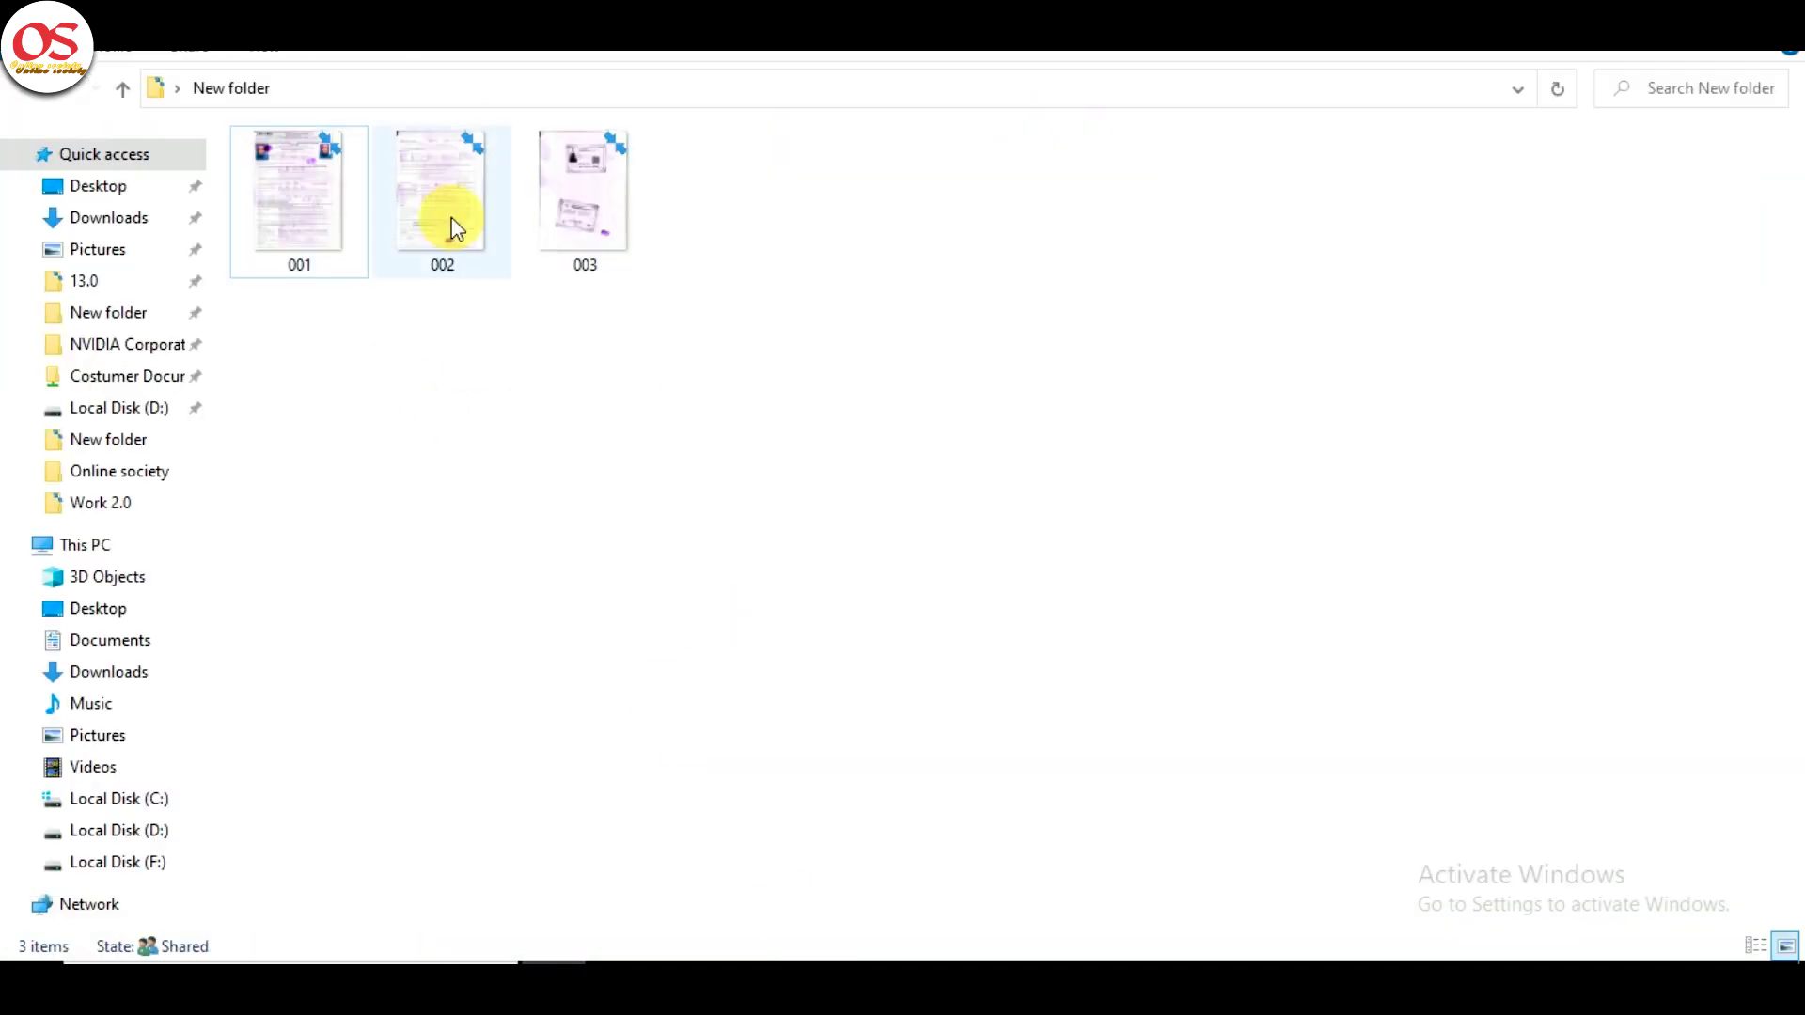
{"action": "left_click", "coordinate": [302, 226]}
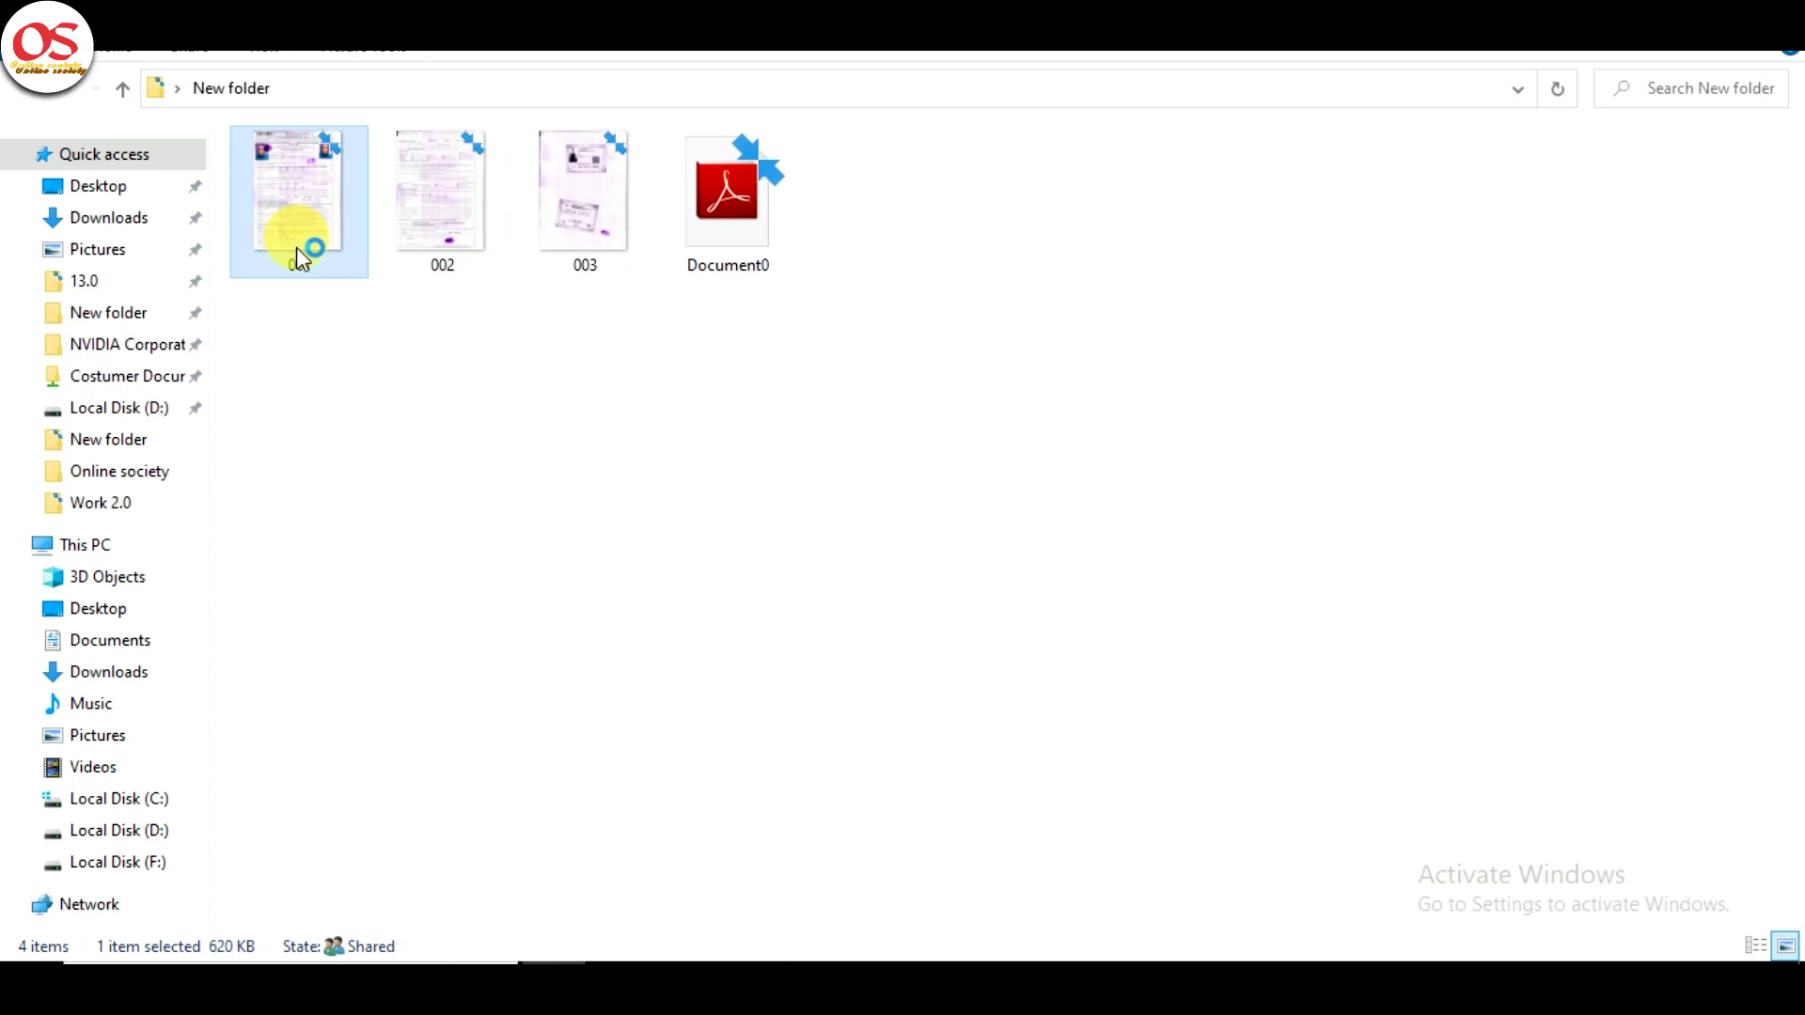
- Bring up the open-with choices for scan 001.jpg, aiming for Adobe Photoshop
{"action": "right_click", "coordinate": [296, 247]}
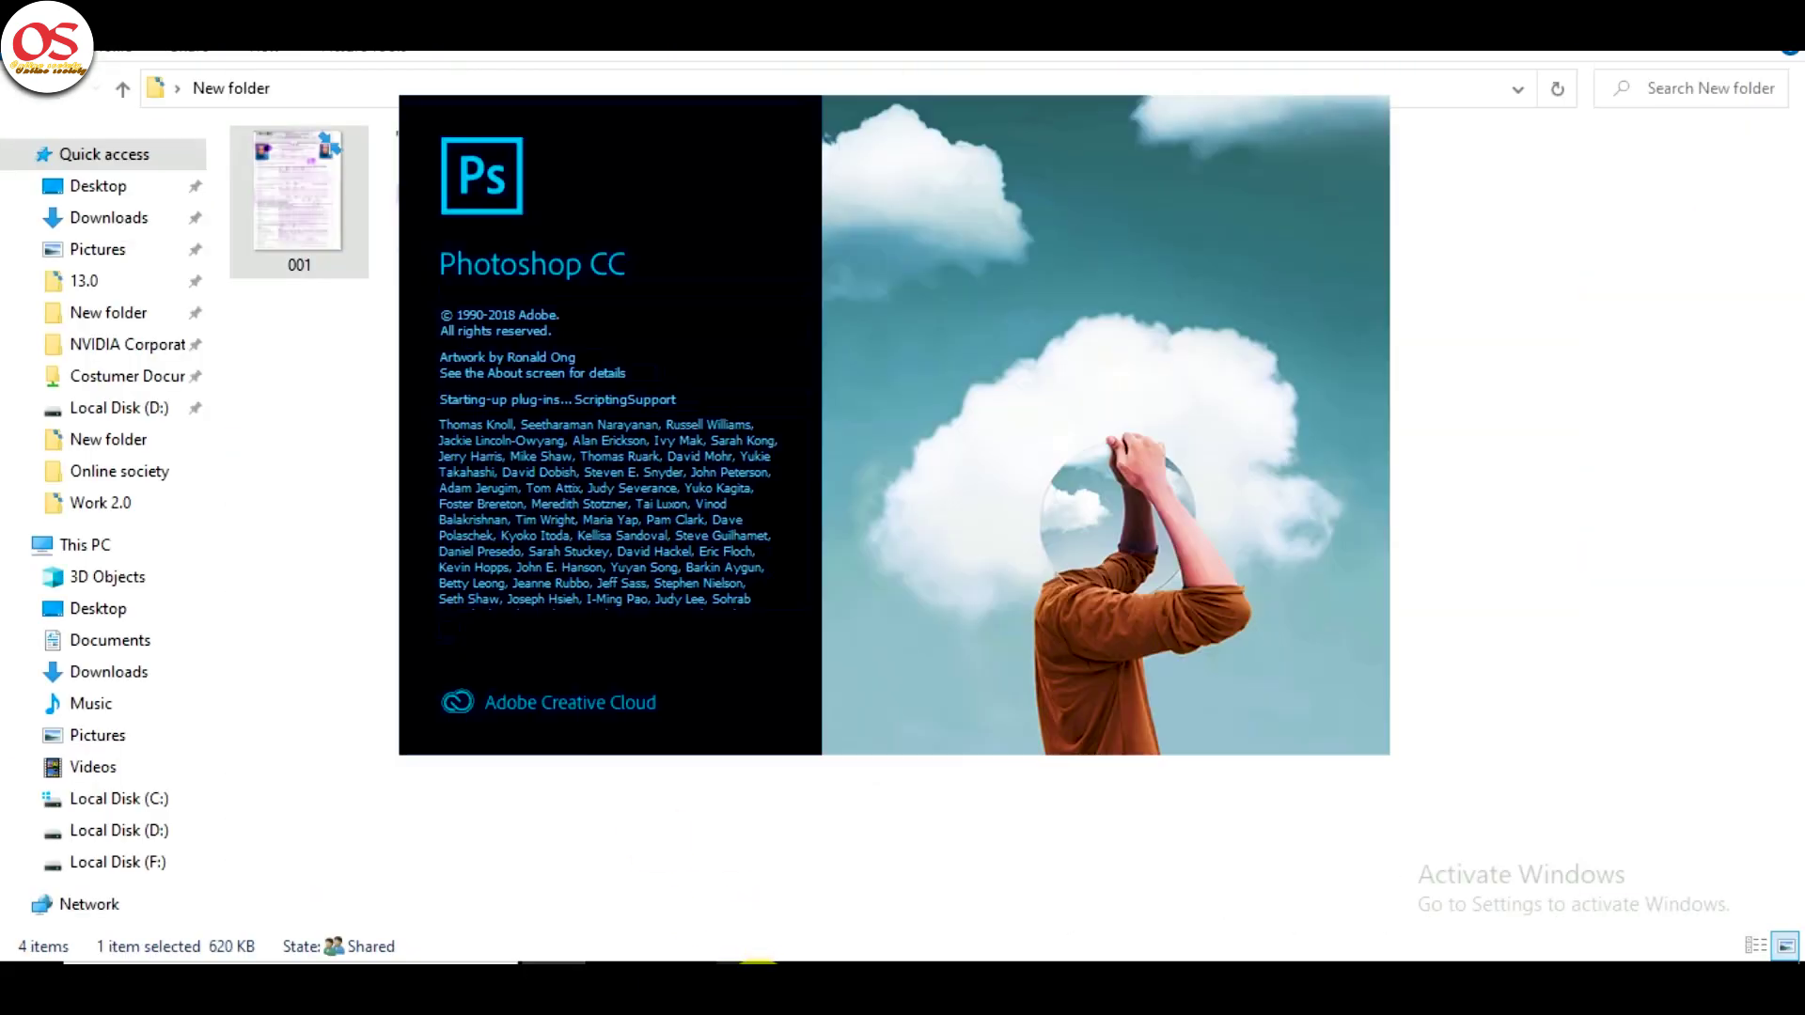
{"action": "mouse_move", "coordinate": [762, 963]}
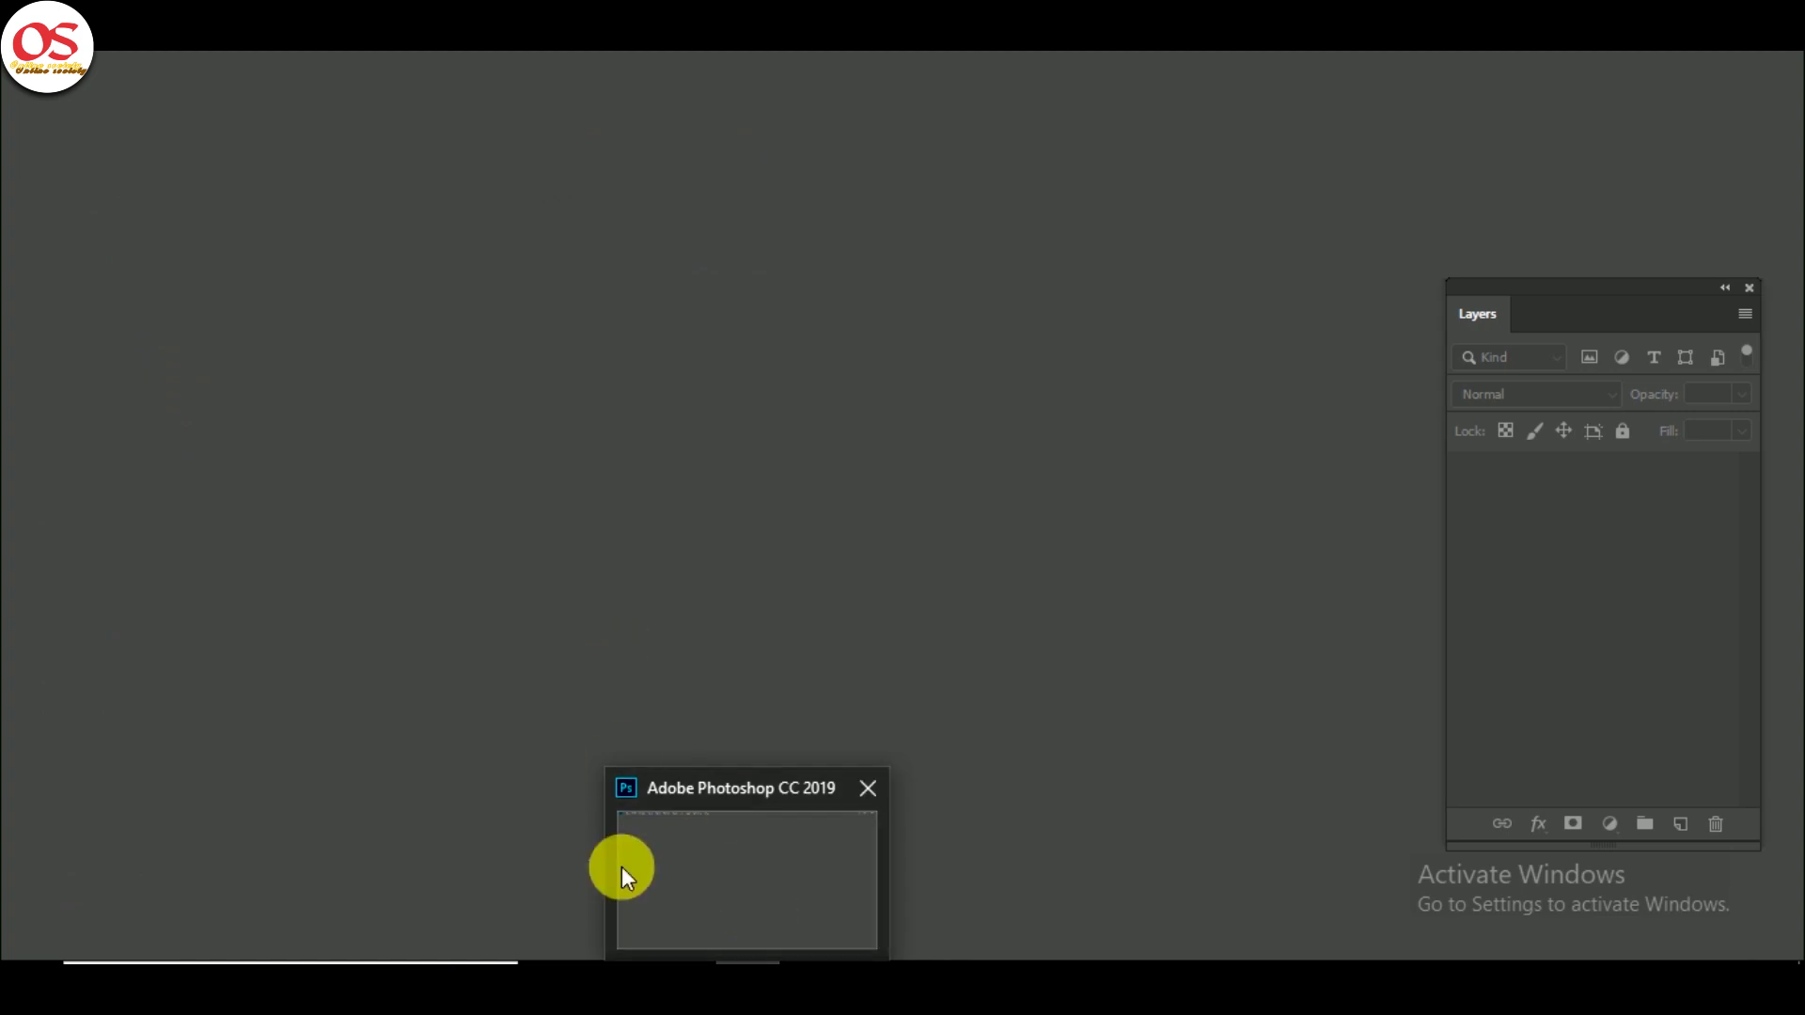
- Load scan 001 into Photoshop and marquee-select the applicant's photo at the top right
{"action": "left_click", "coordinate": [555, 955]}
{"action": "left_click_drag", "start_coordinate": [300, 259], "coordinate": [777, 692]}
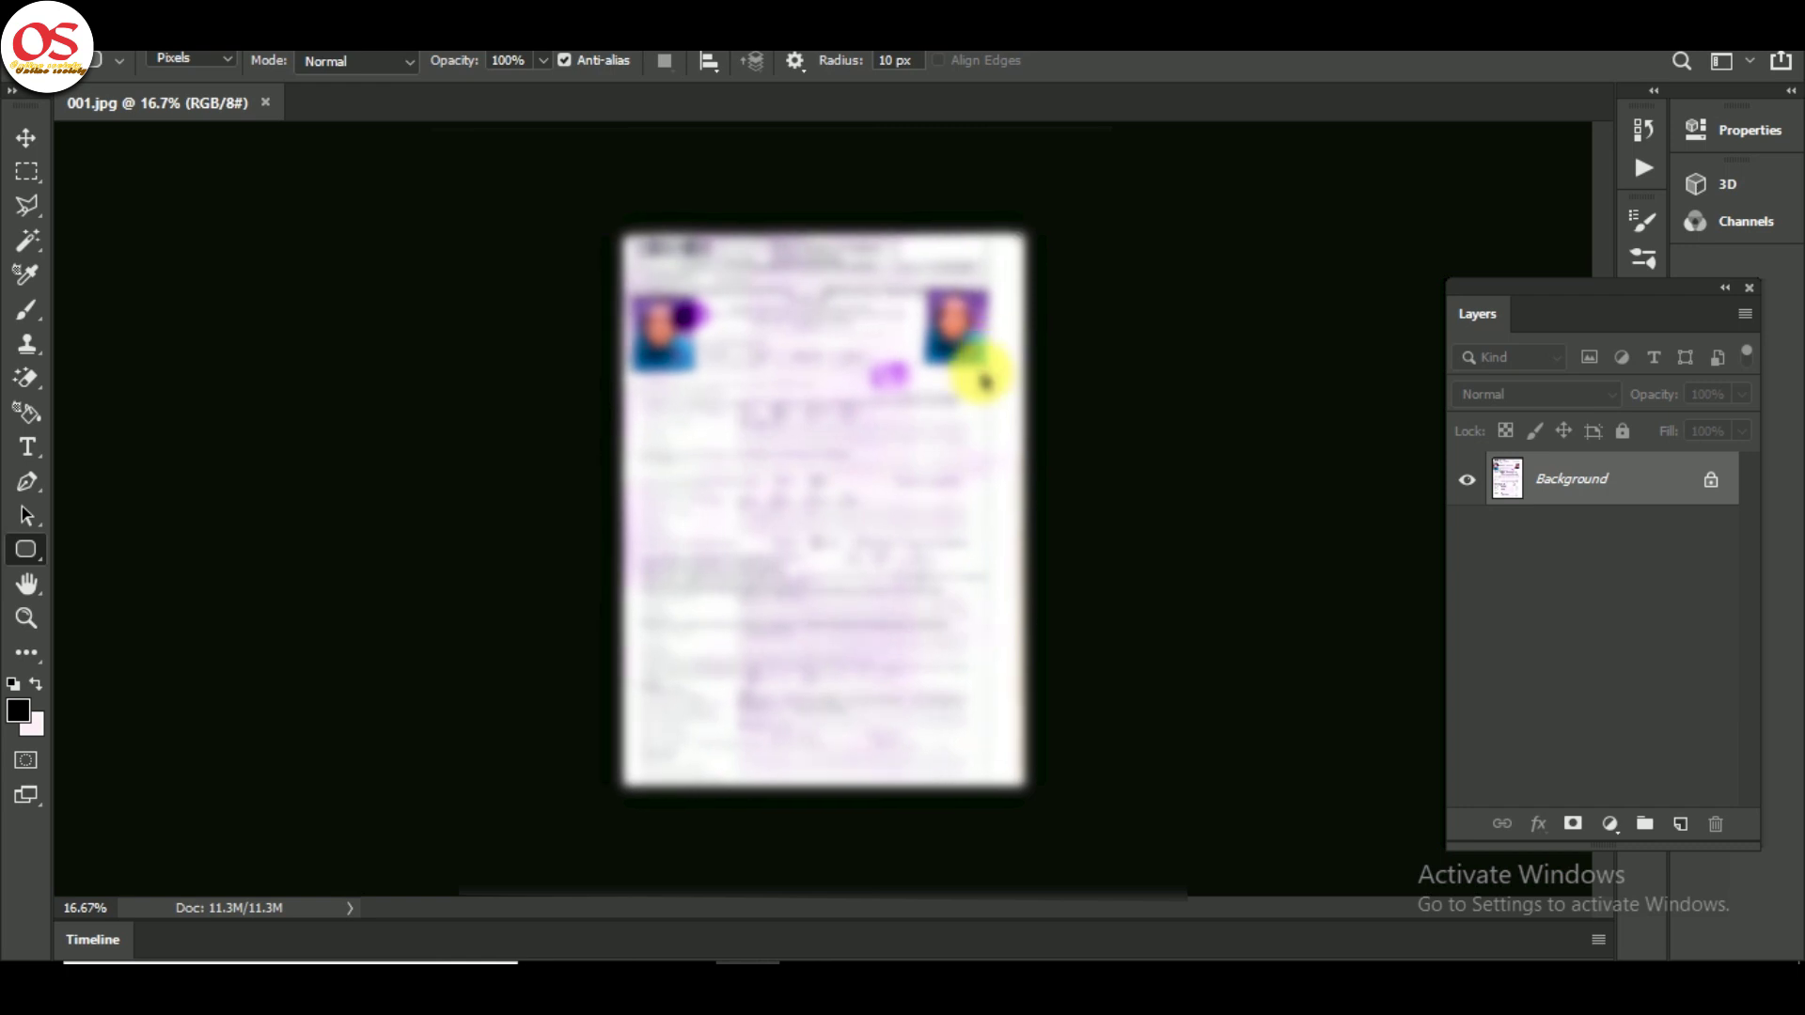
{"action": "scroll", "coordinate": [977, 373], "scroll_direction": "up", "scroll_amount": 2}
{"action": "key", "text": "m"}
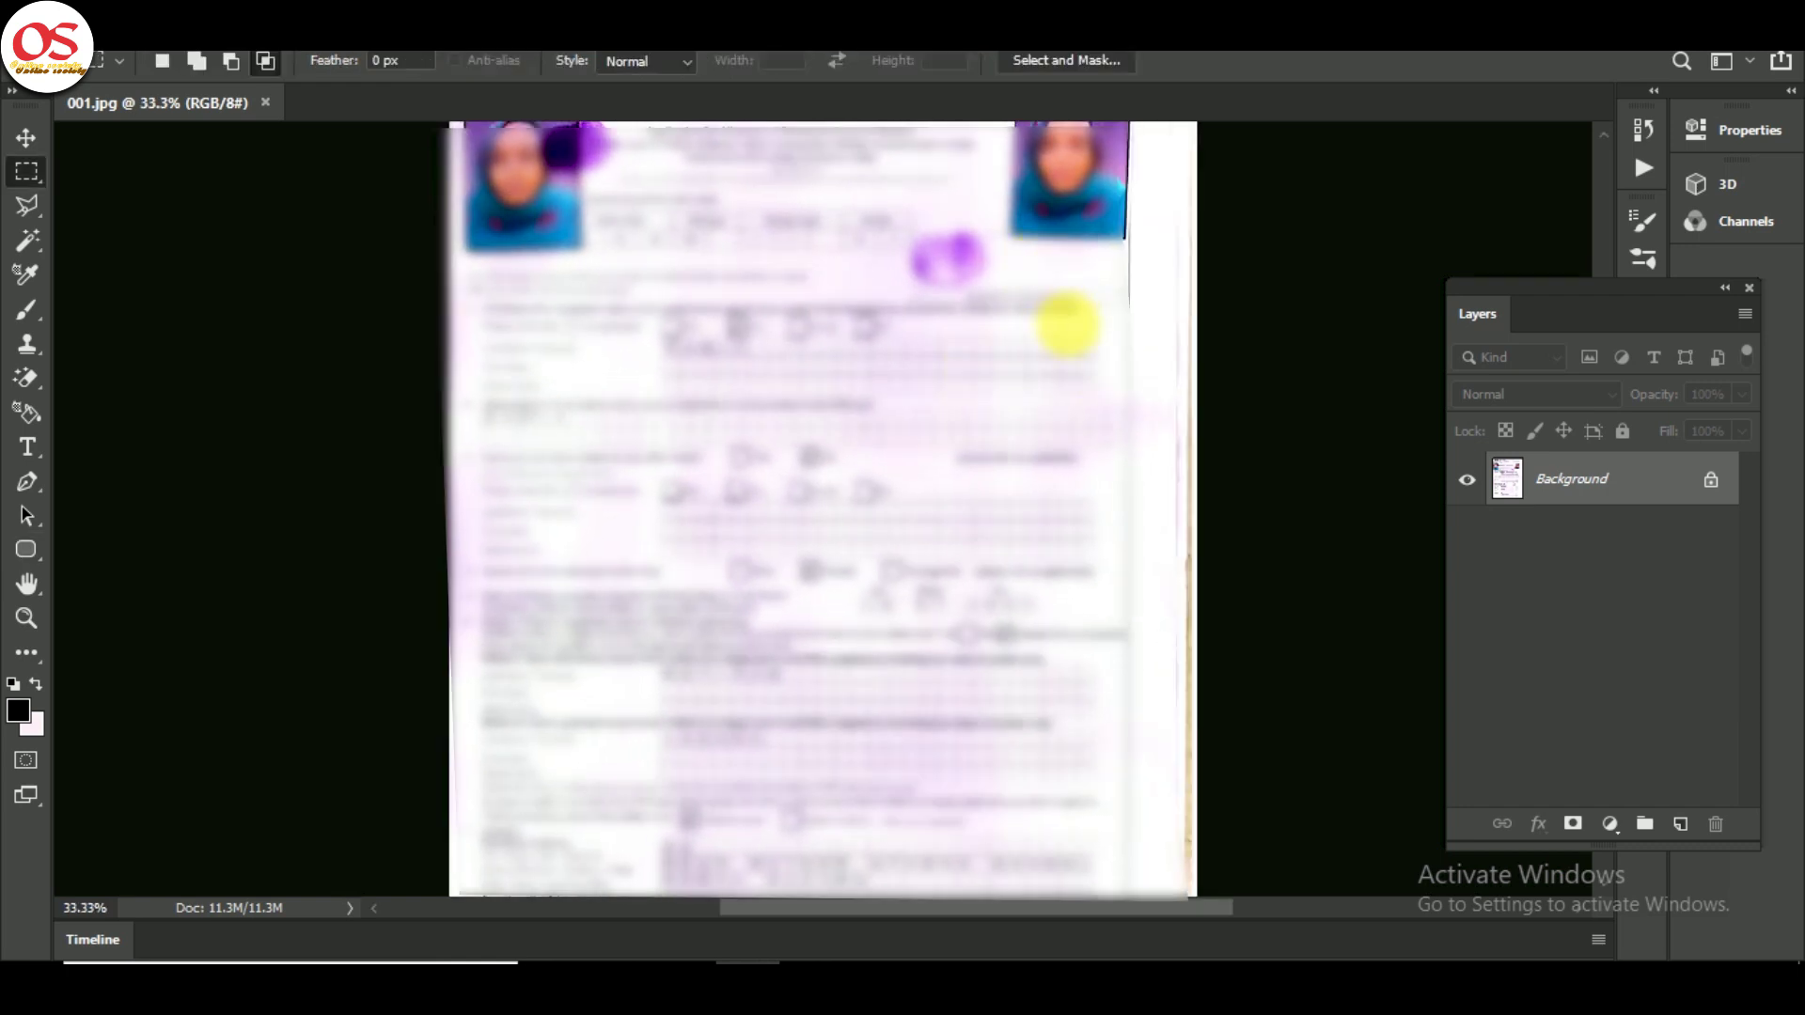
{"action": "scroll", "coordinate": [1067, 322], "scroll_direction": "up", "scroll_amount": 2}
{"action": "left_click_drag", "start_coordinate": [1013, 201], "coordinate": [1128, 349]}
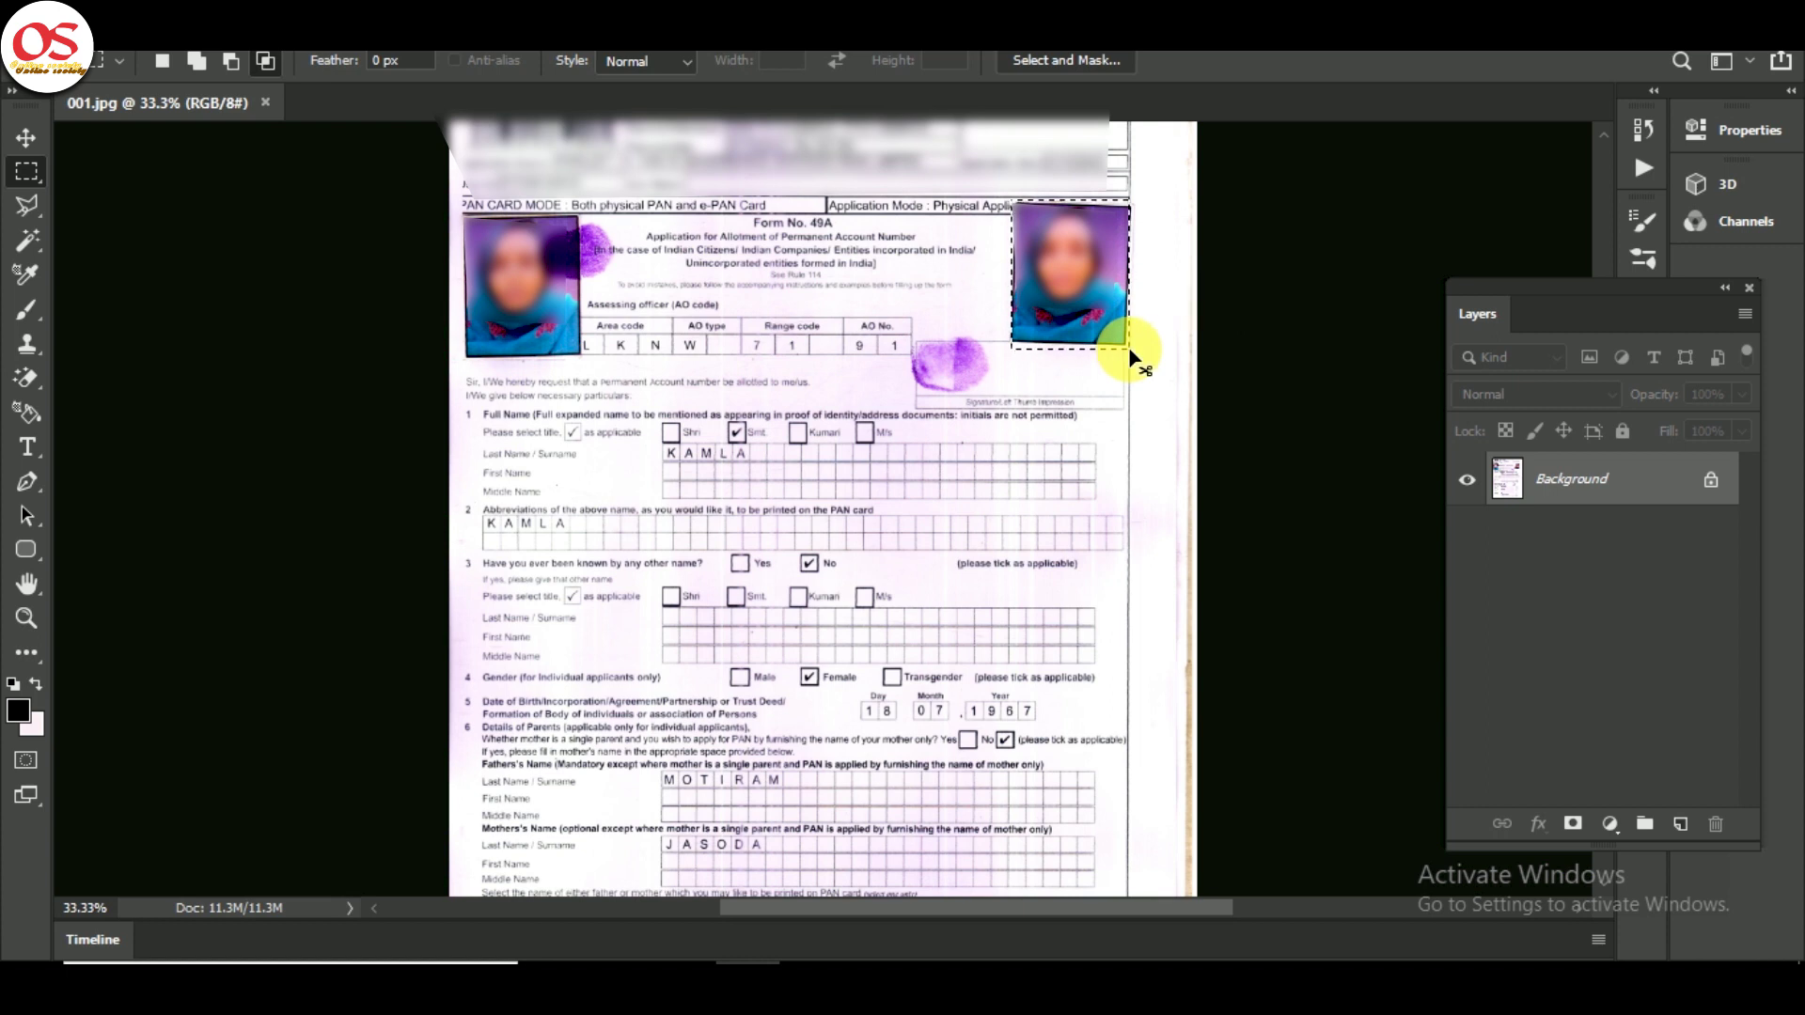
- Create a new 213 × 213 px image at 300 ppi
{"action": "key", "text": "ctrl+n"}
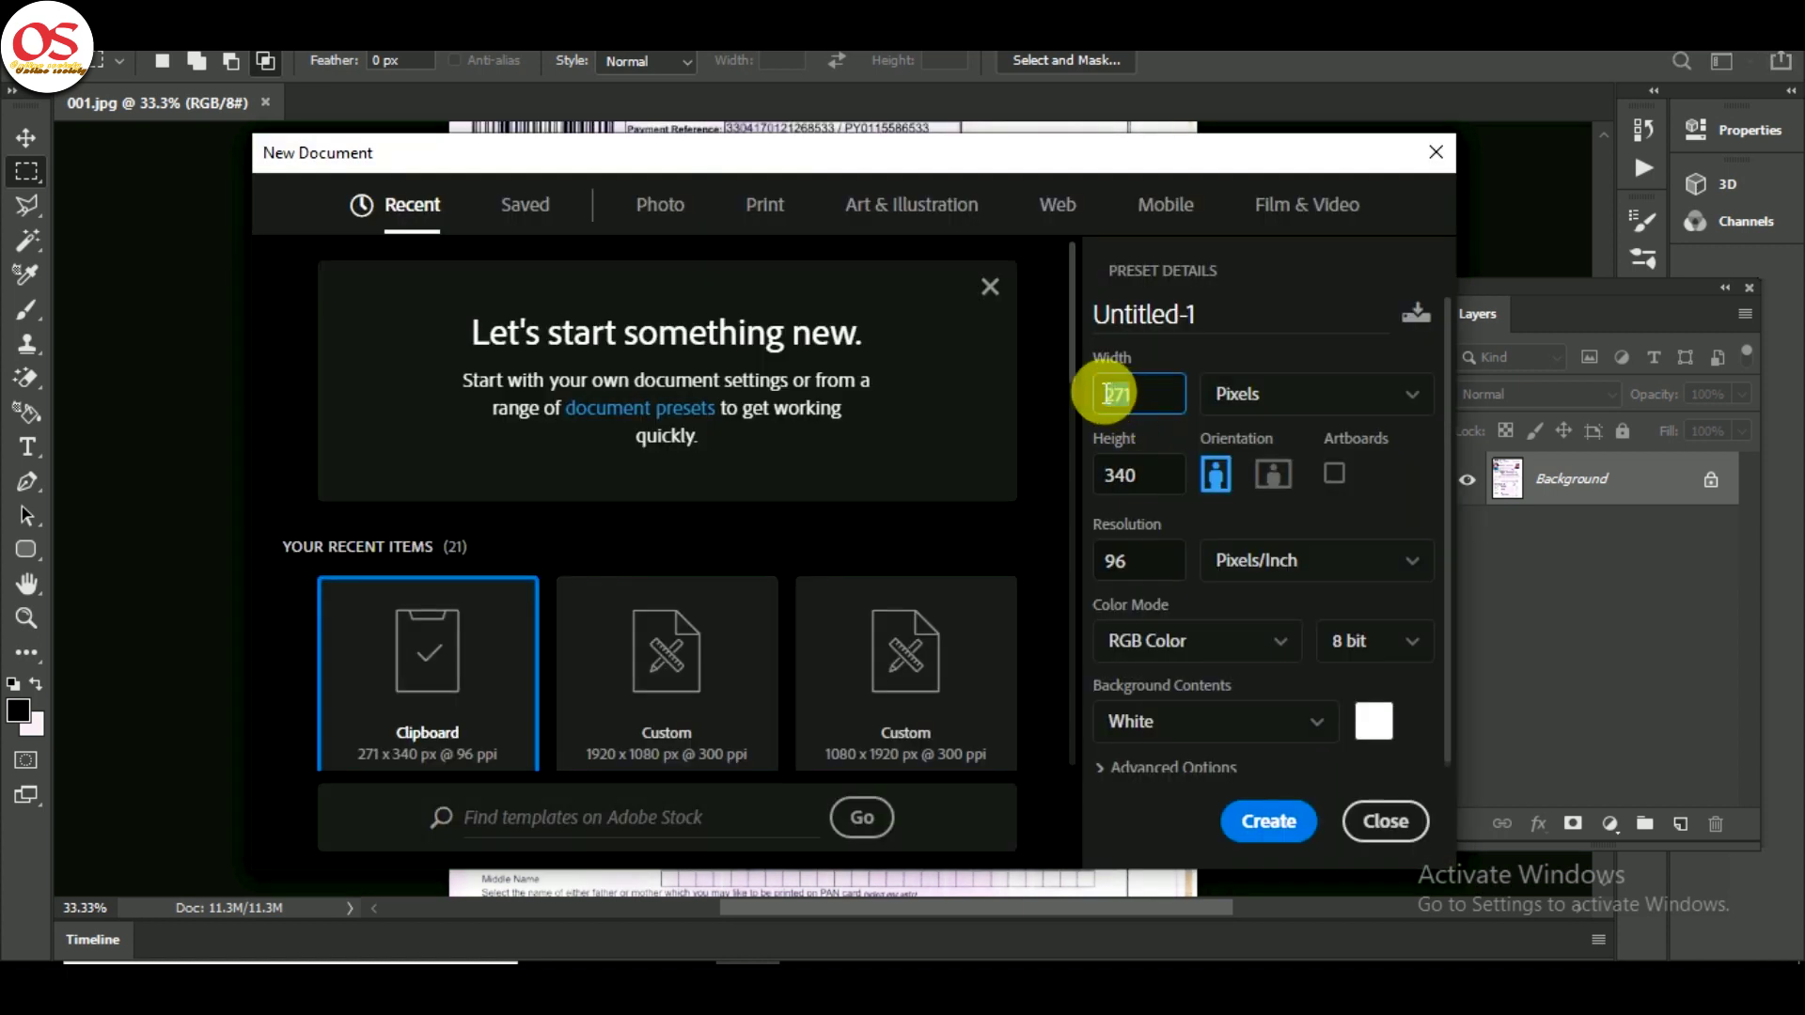
{"action": "type", "text": "213"}
{"action": "key", "text": "Tab"}
{"action": "type", "text": "213"}
{"action": "key", "text": "Tab"}
{"action": "key", "text": "Tab"}
{"action": "key", "text": "Tab"}
{"action": "key", "text": "Tab"}
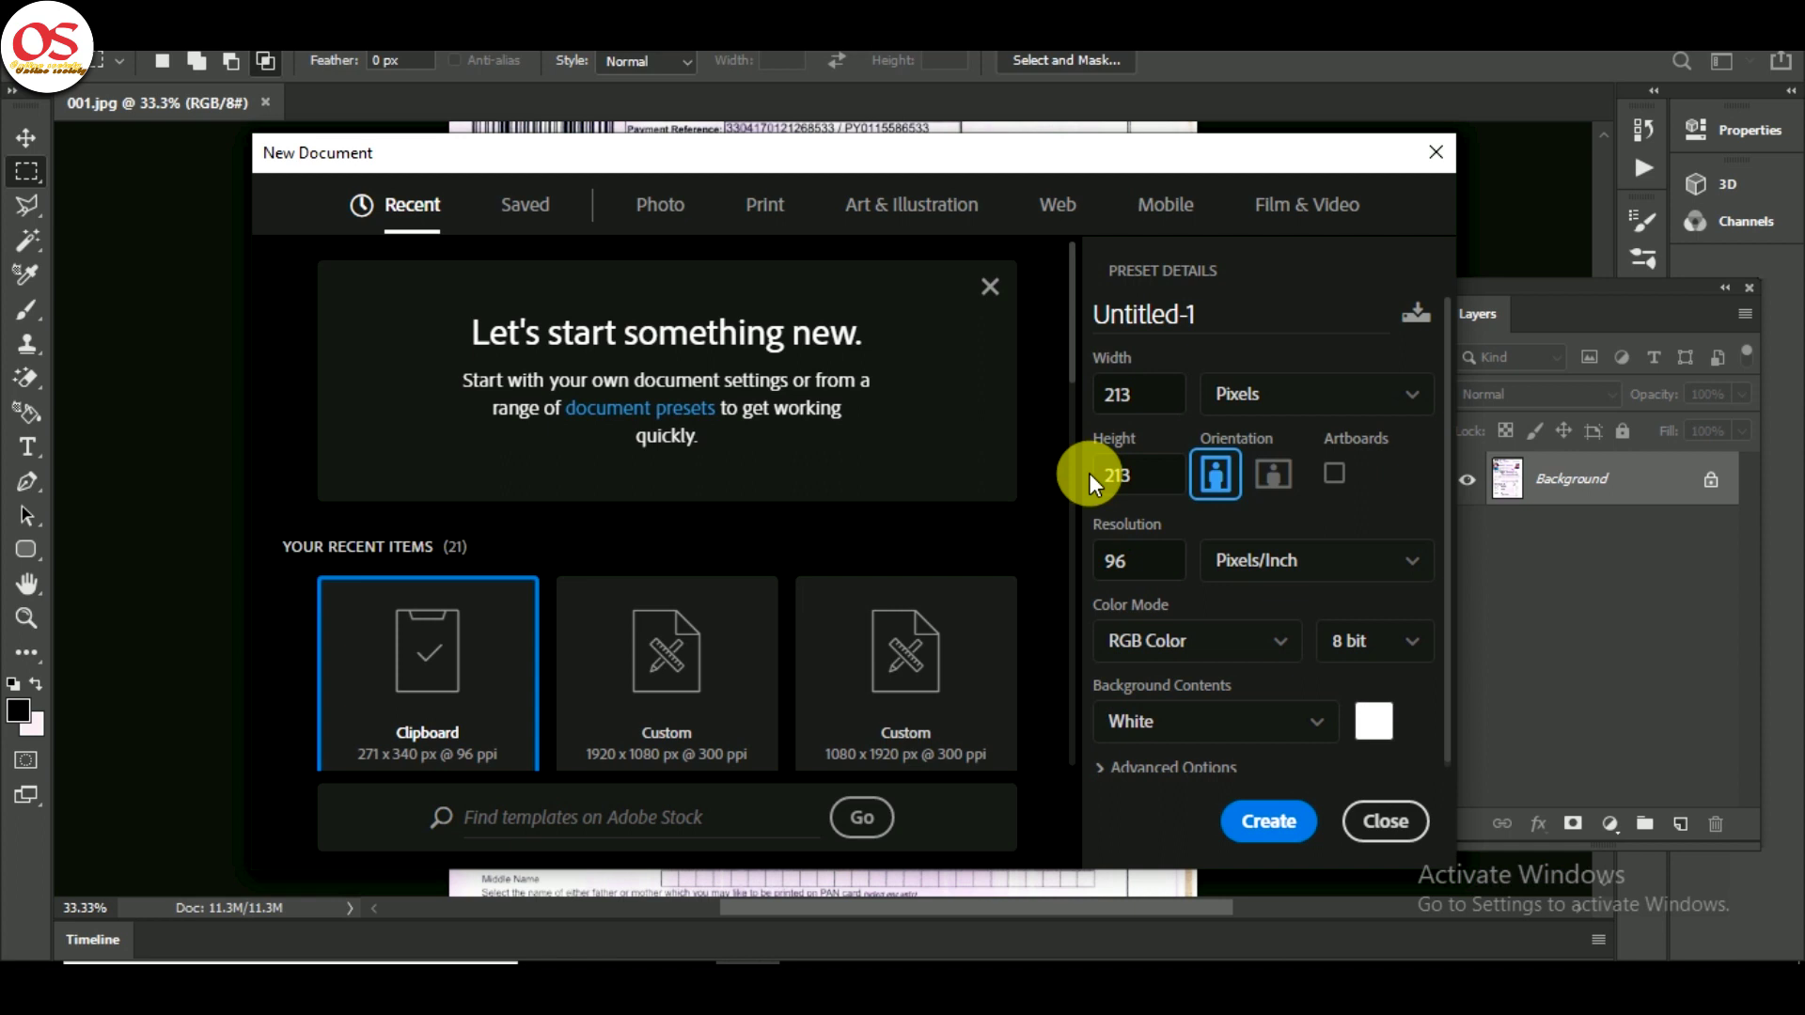
{"action": "type", "text": "300"}
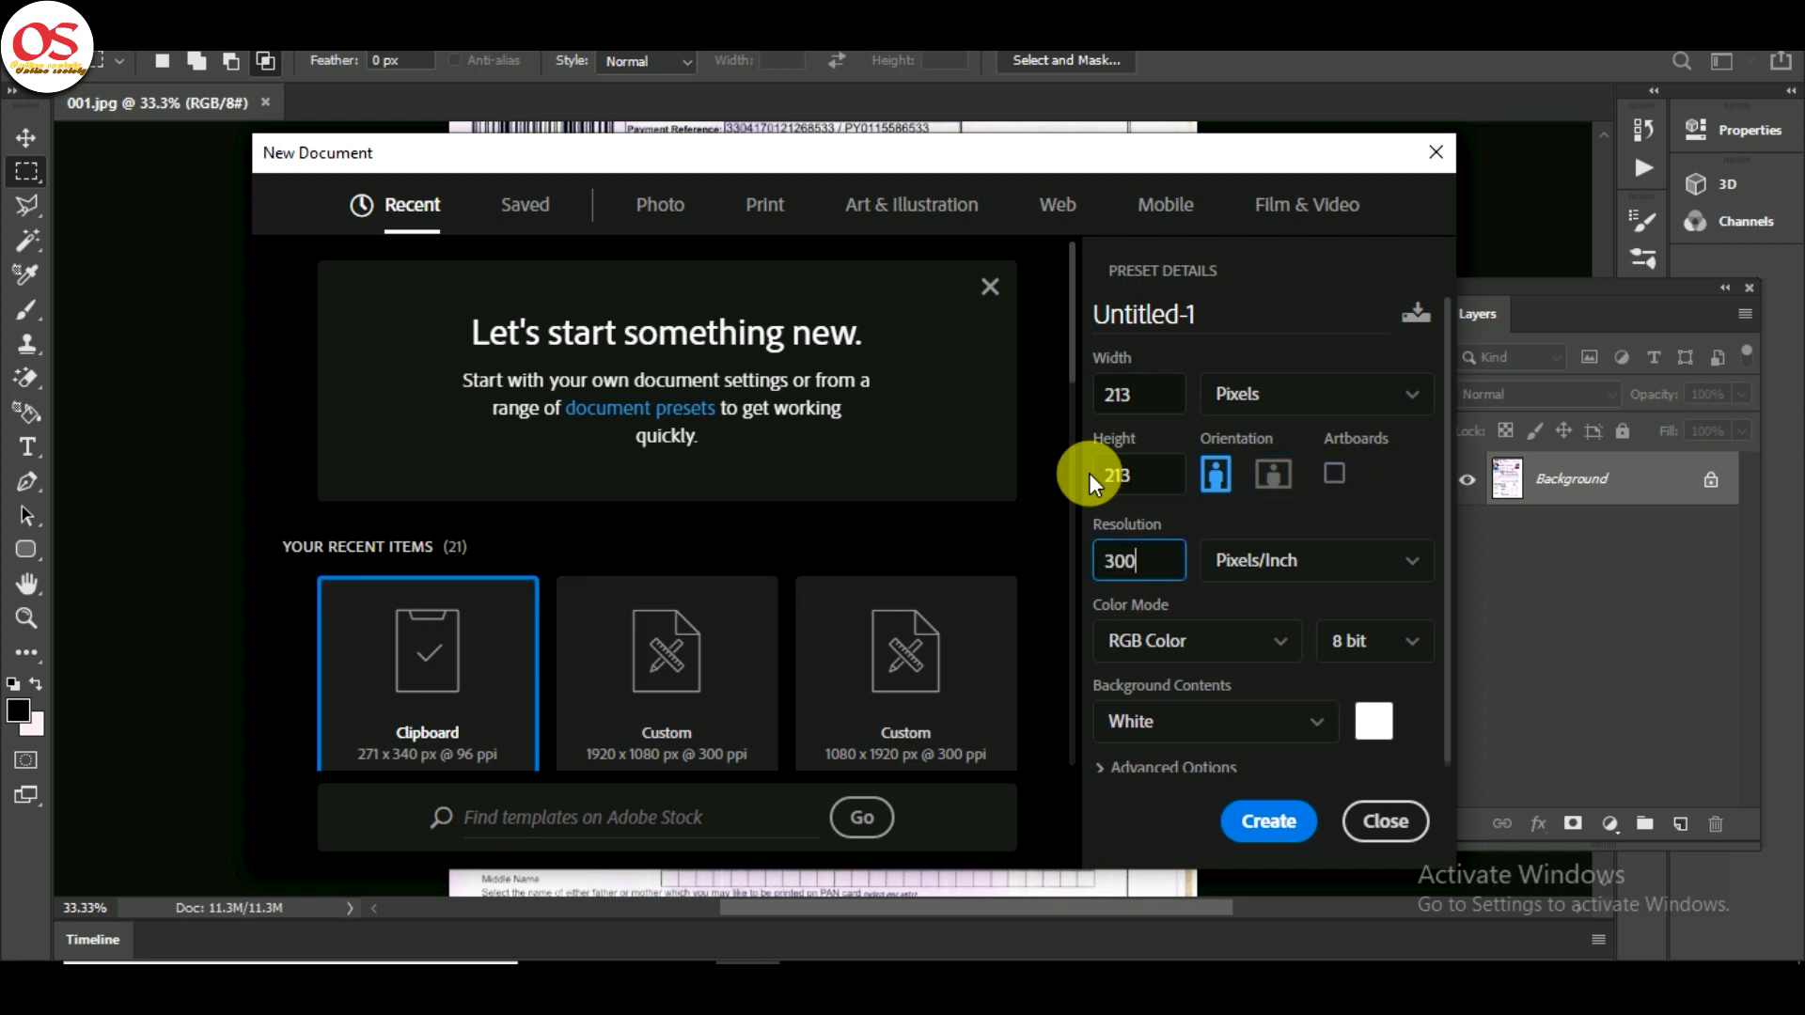
{"action": "left_click", "coordinate": [1288, 835]}
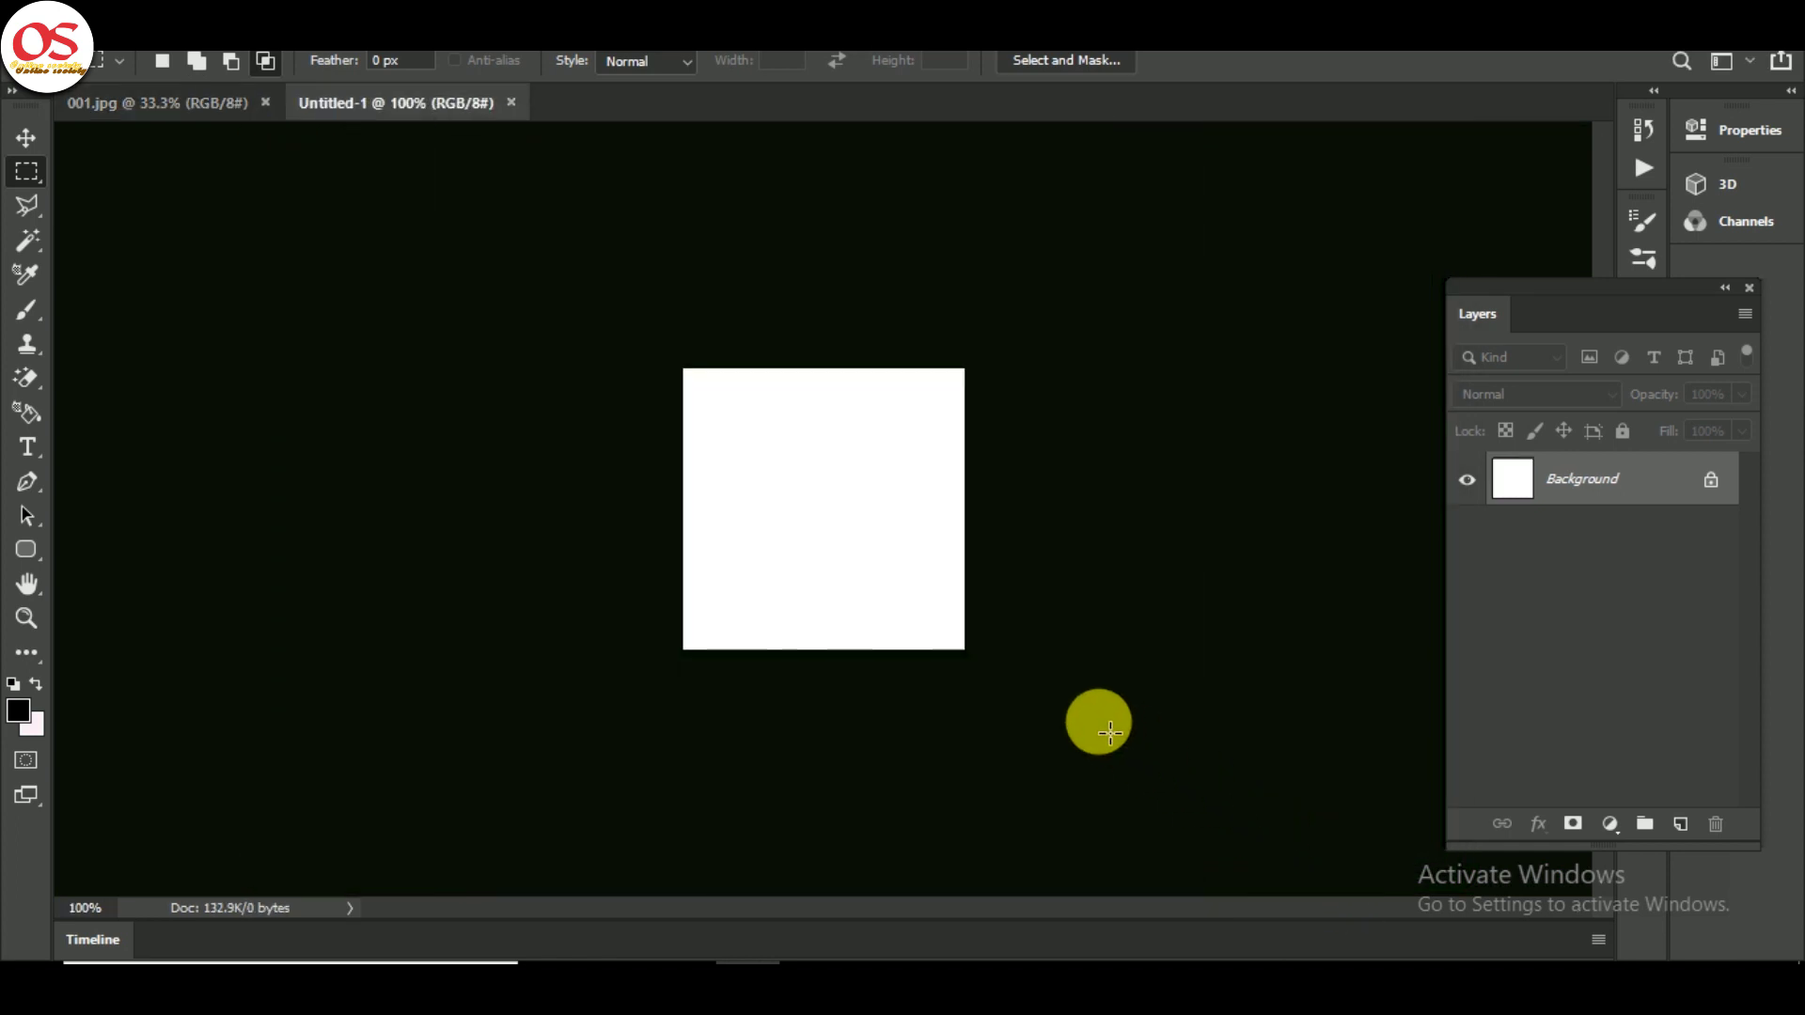
- Paste the photo into the new image and resize it to fit the canvas
{"action": "key", "text": "ctrl+v"}
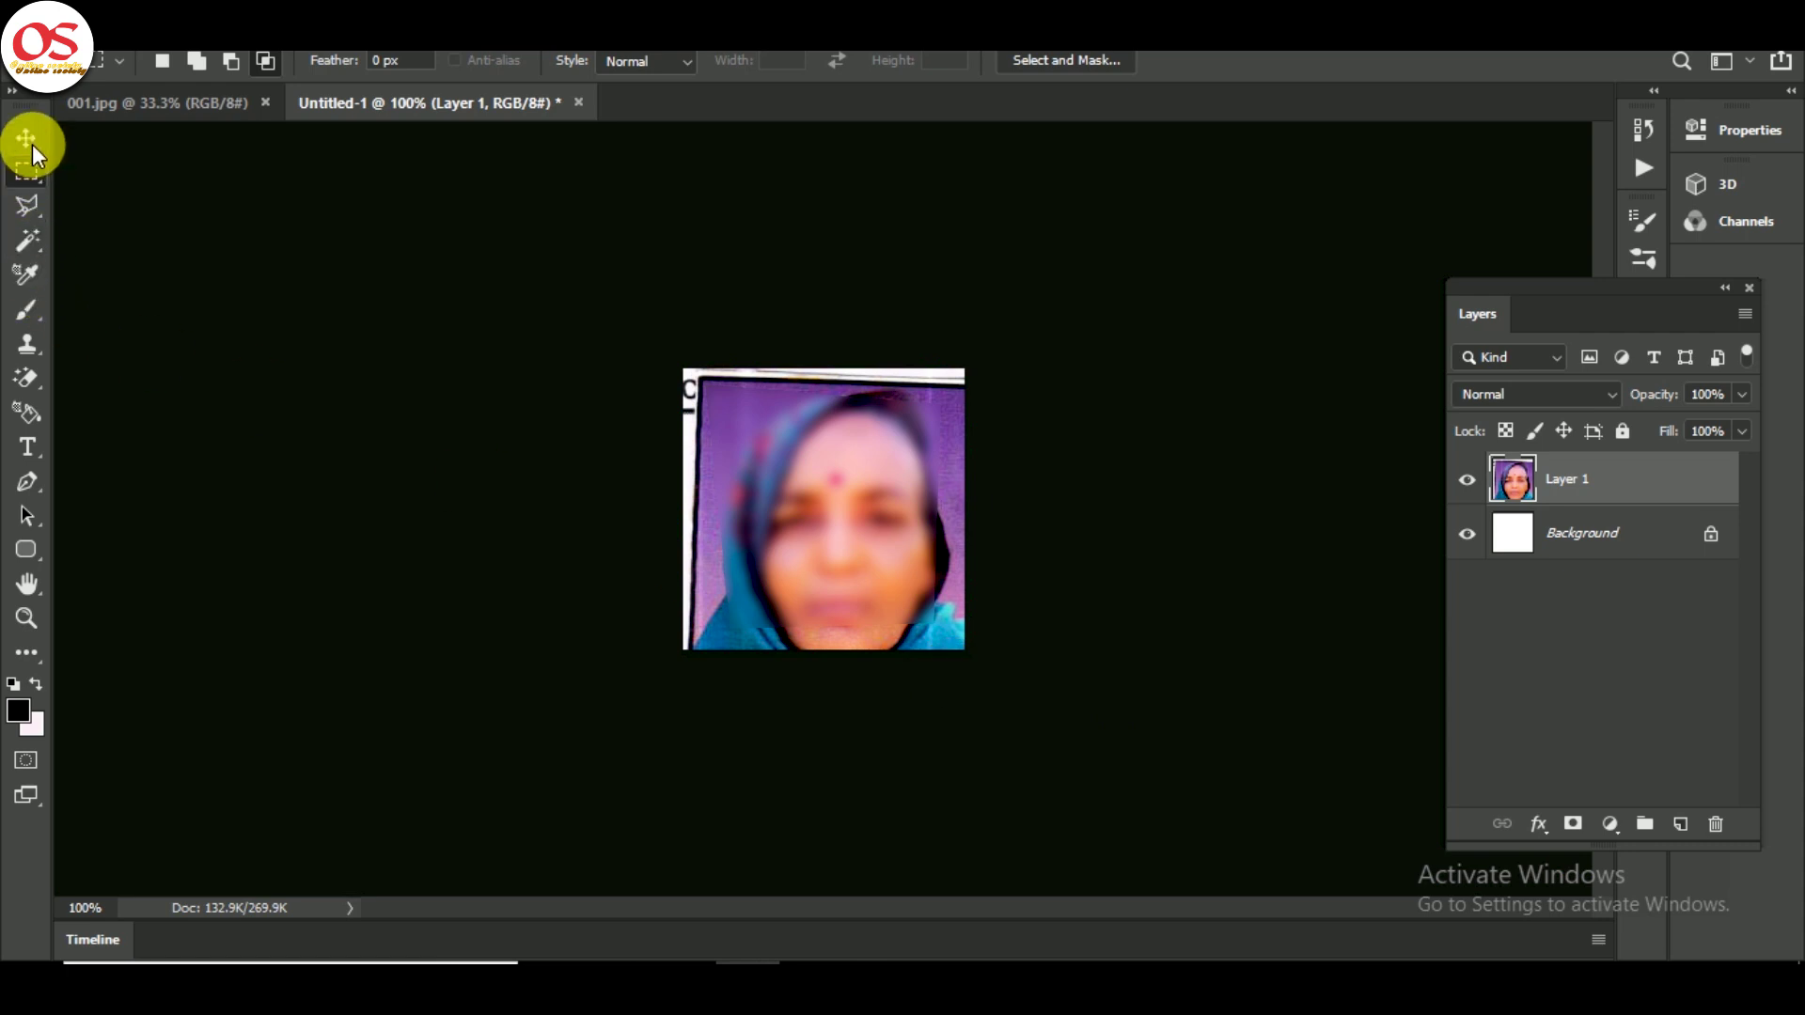
{"action": "left_click", "coordinate": [25, 137]}
{"action": "left_click_drag", "start_coordinate": [1056, 334], "coordinate": [1059, 339]}
{"action": "key", "text": "Escape"}
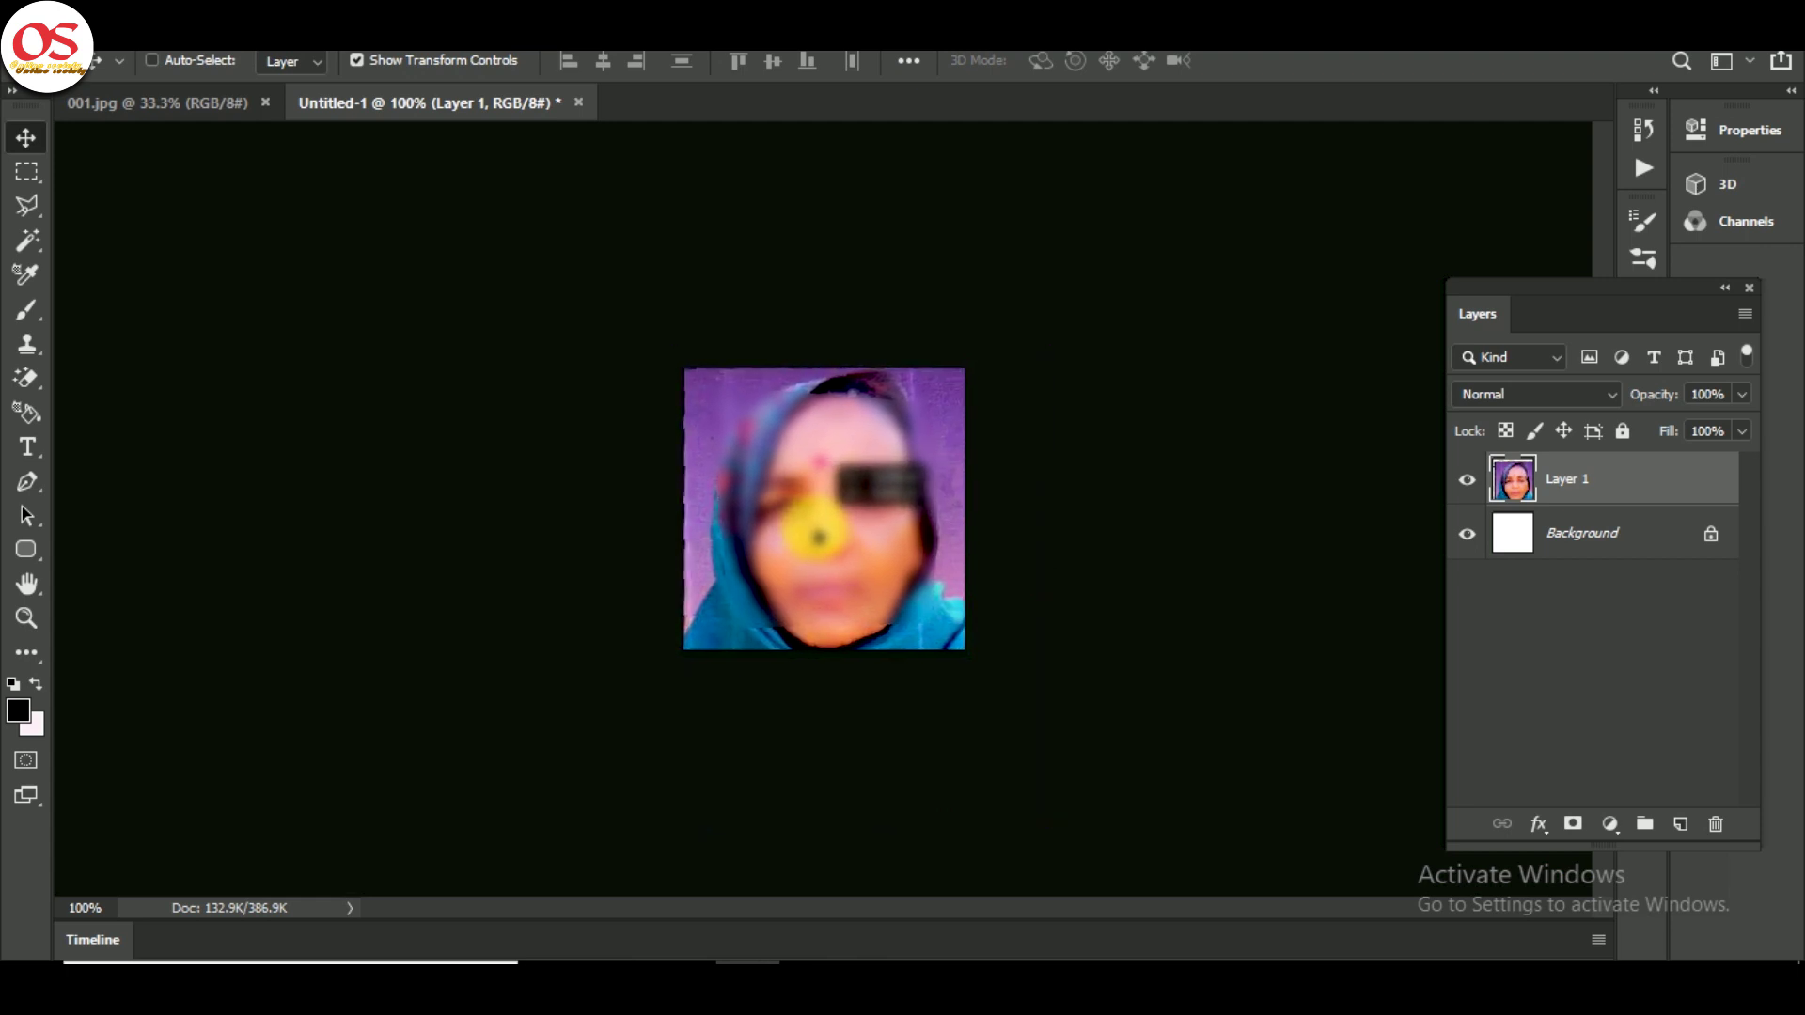
{"action": "left_click", "coordinate": [819, 533]}
{"action": "left_click_drag", "start_coordinate": [1042, 812], "coordinate": [1007, 726]}
{"action": "left_click_drag", "start_coordinate": [662, 345], "coordinate": [666, 357]}
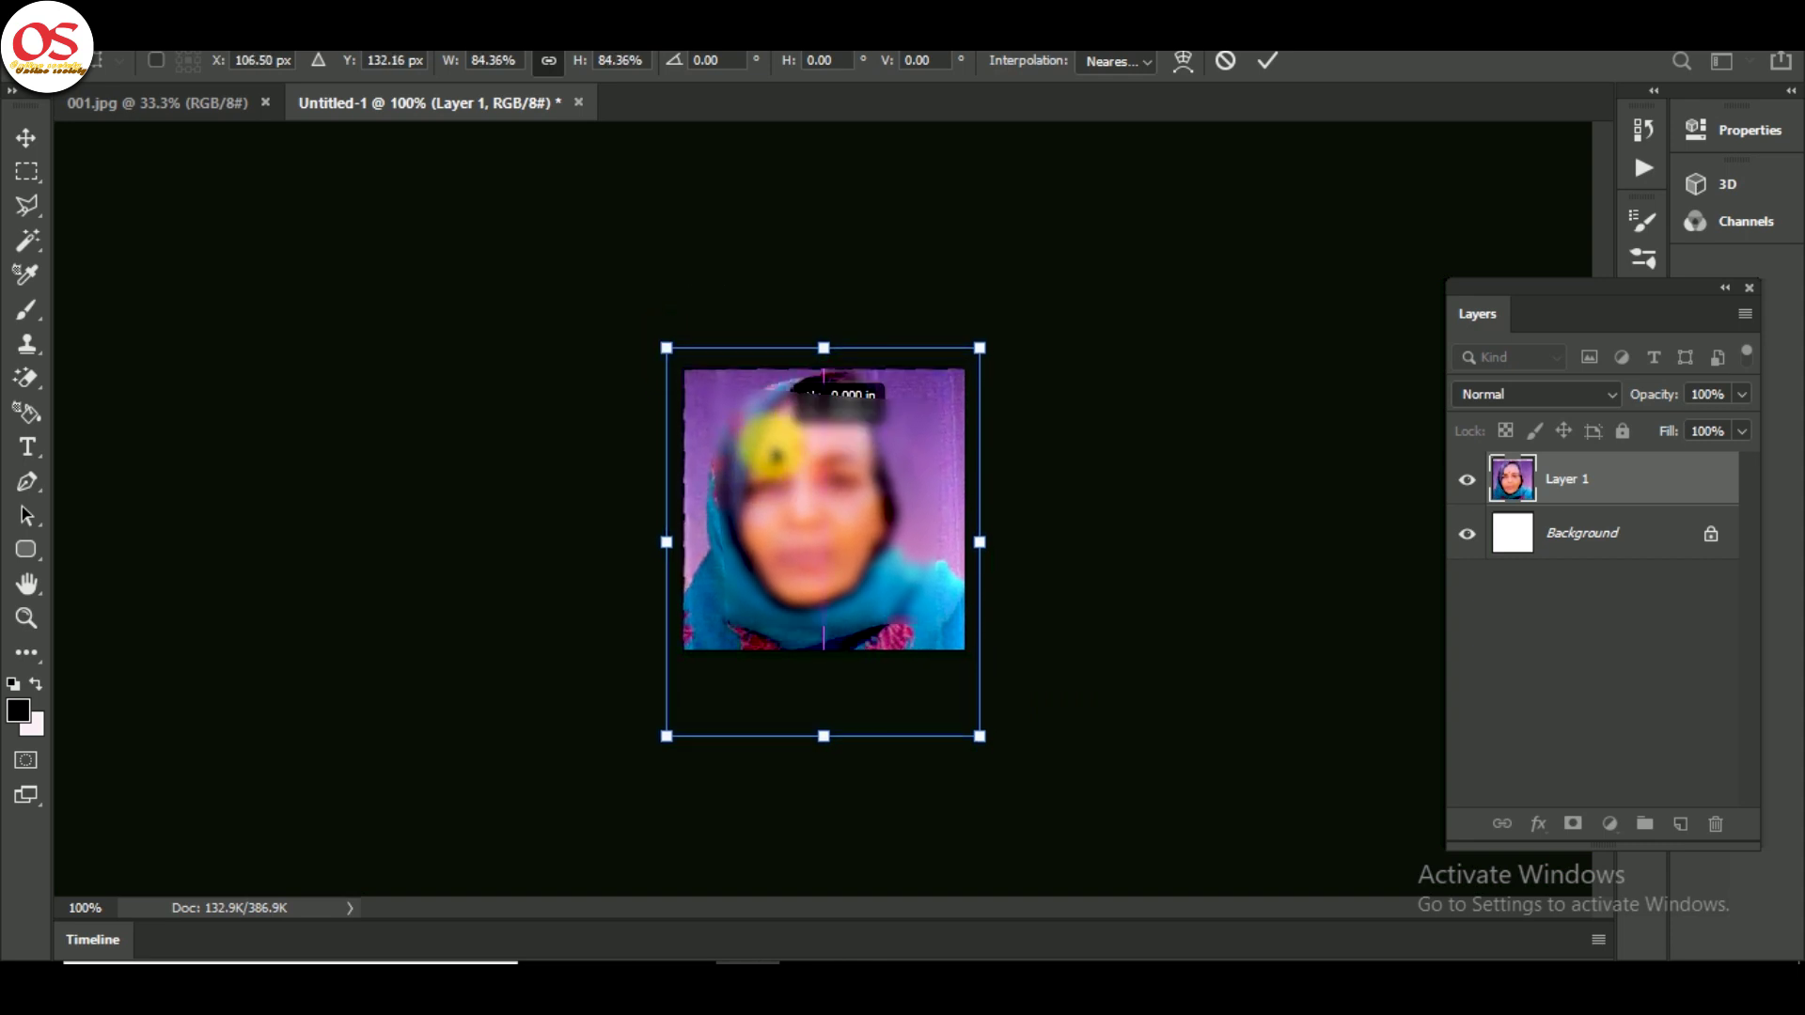
{"action": "key", "text": "Return"}
- Save the image as a new file named PHOTO
{"action": "key", "text": "ctrl+s"}
{"action": "type", "text": "PHOTO"}
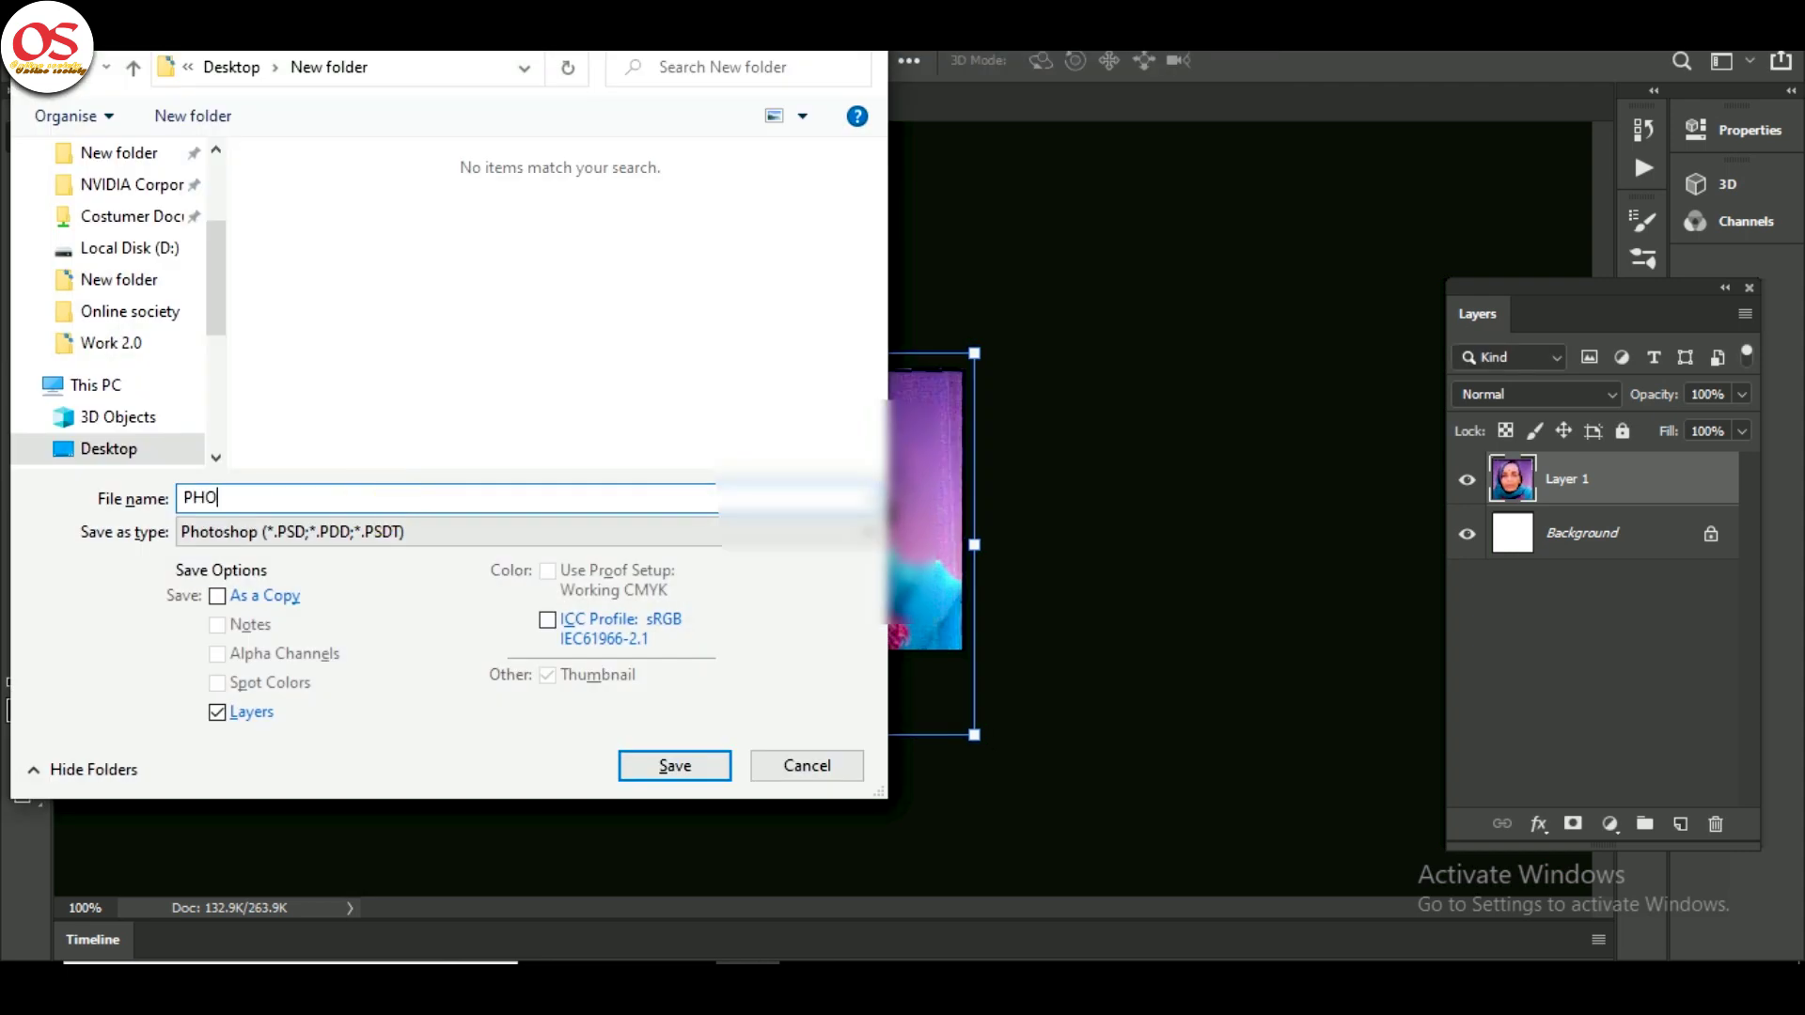
{"action": "key", "text": "Return"}
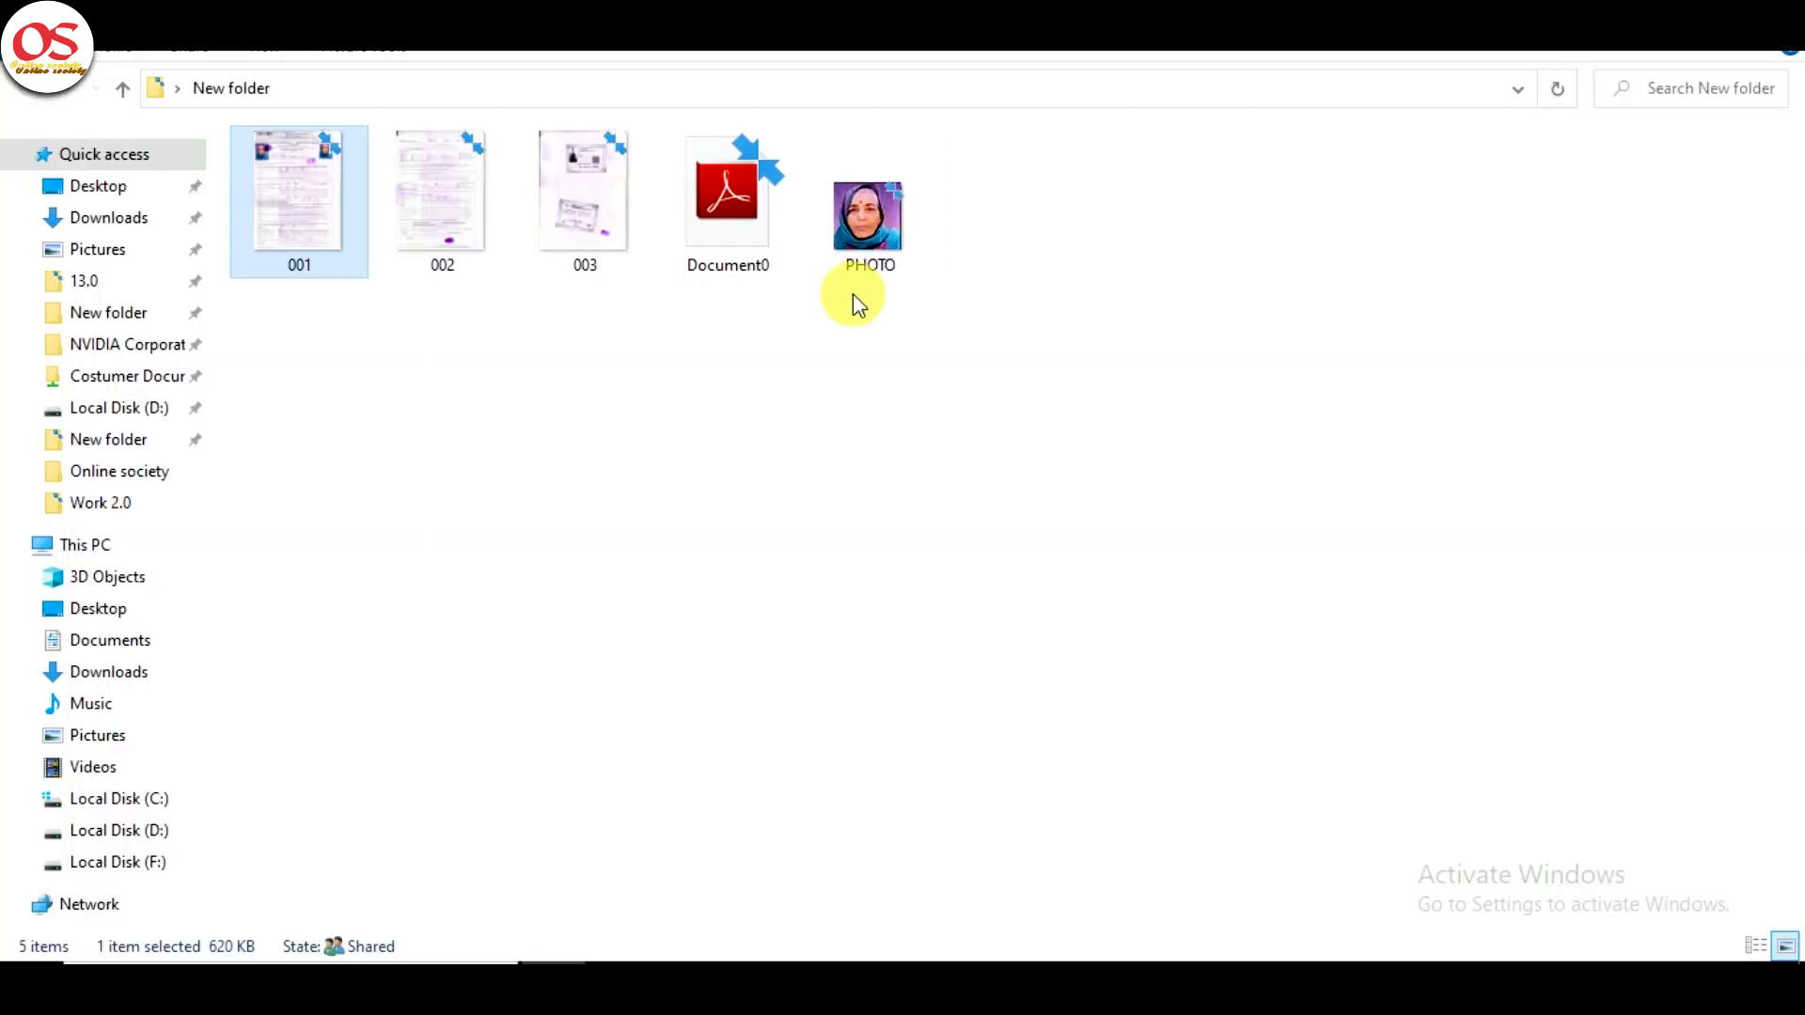
- Check the saved PHOTO file's size in its File Explorer properties
{"action": "left_click", "coordinate": [891, 233]}
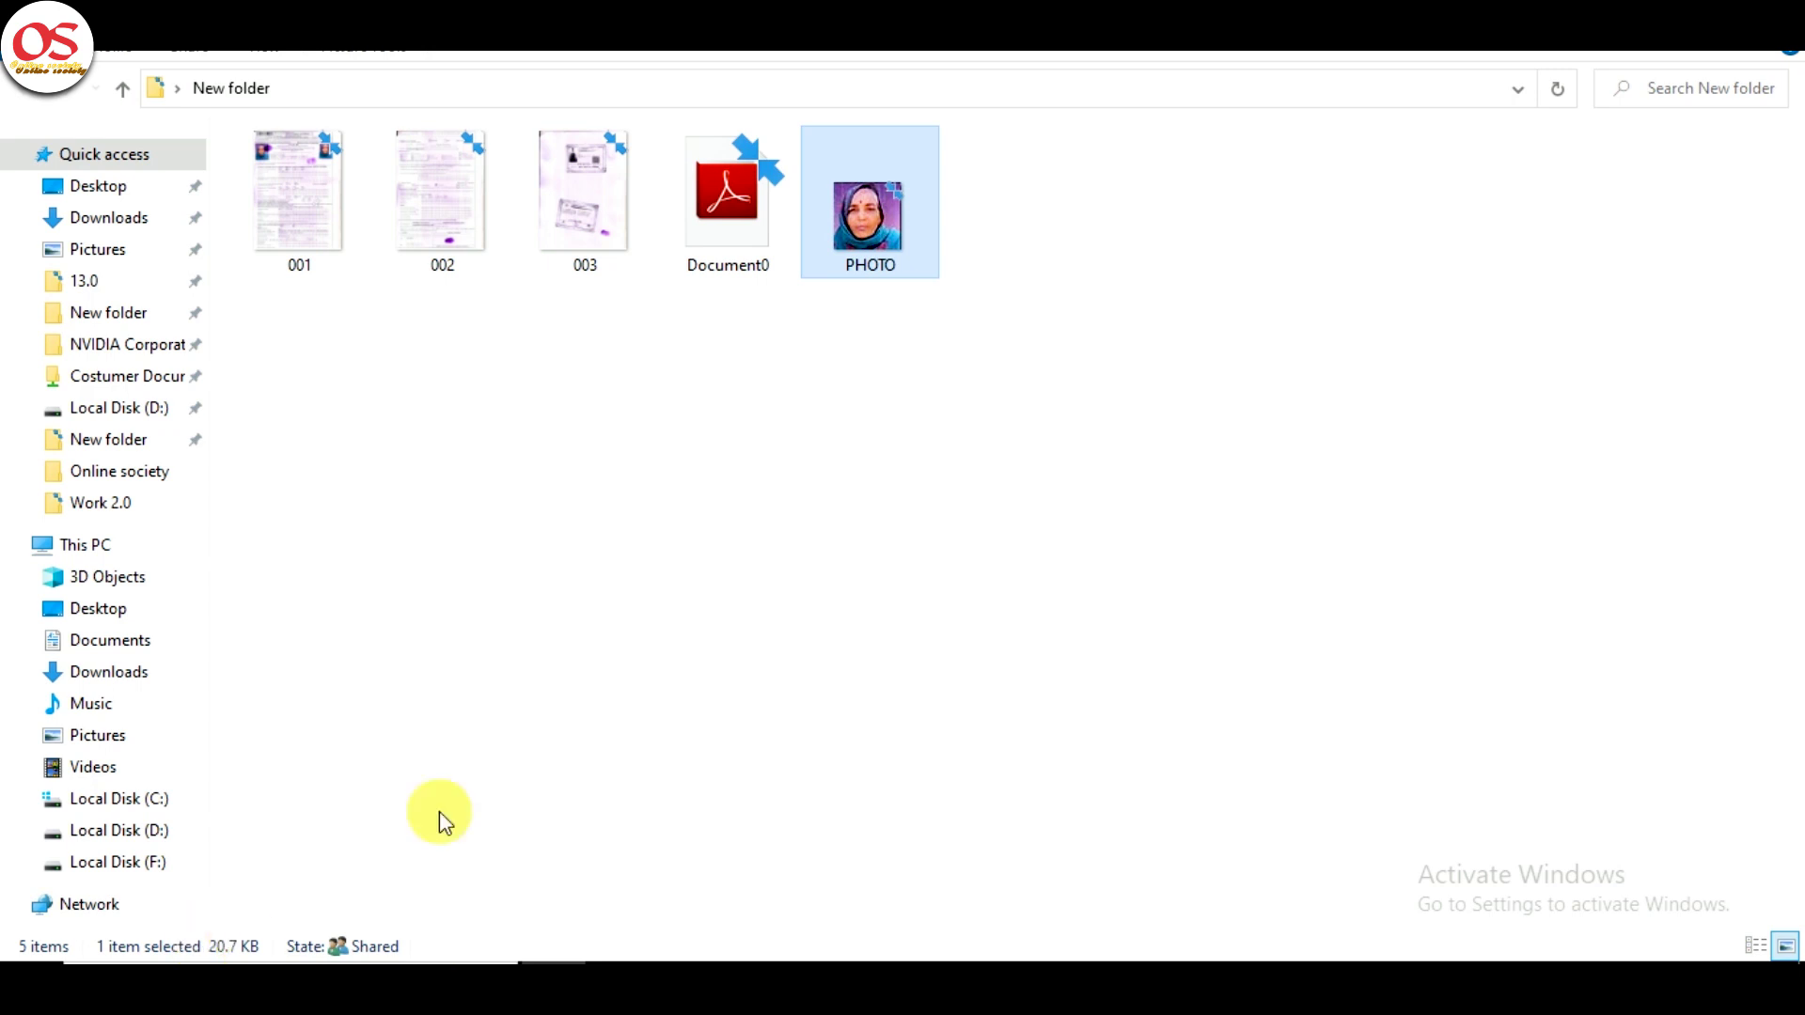
{"action": "right_click", "coordinate": [869, 237]}
{"action": "left_click", "coordinate": [952, 940]}
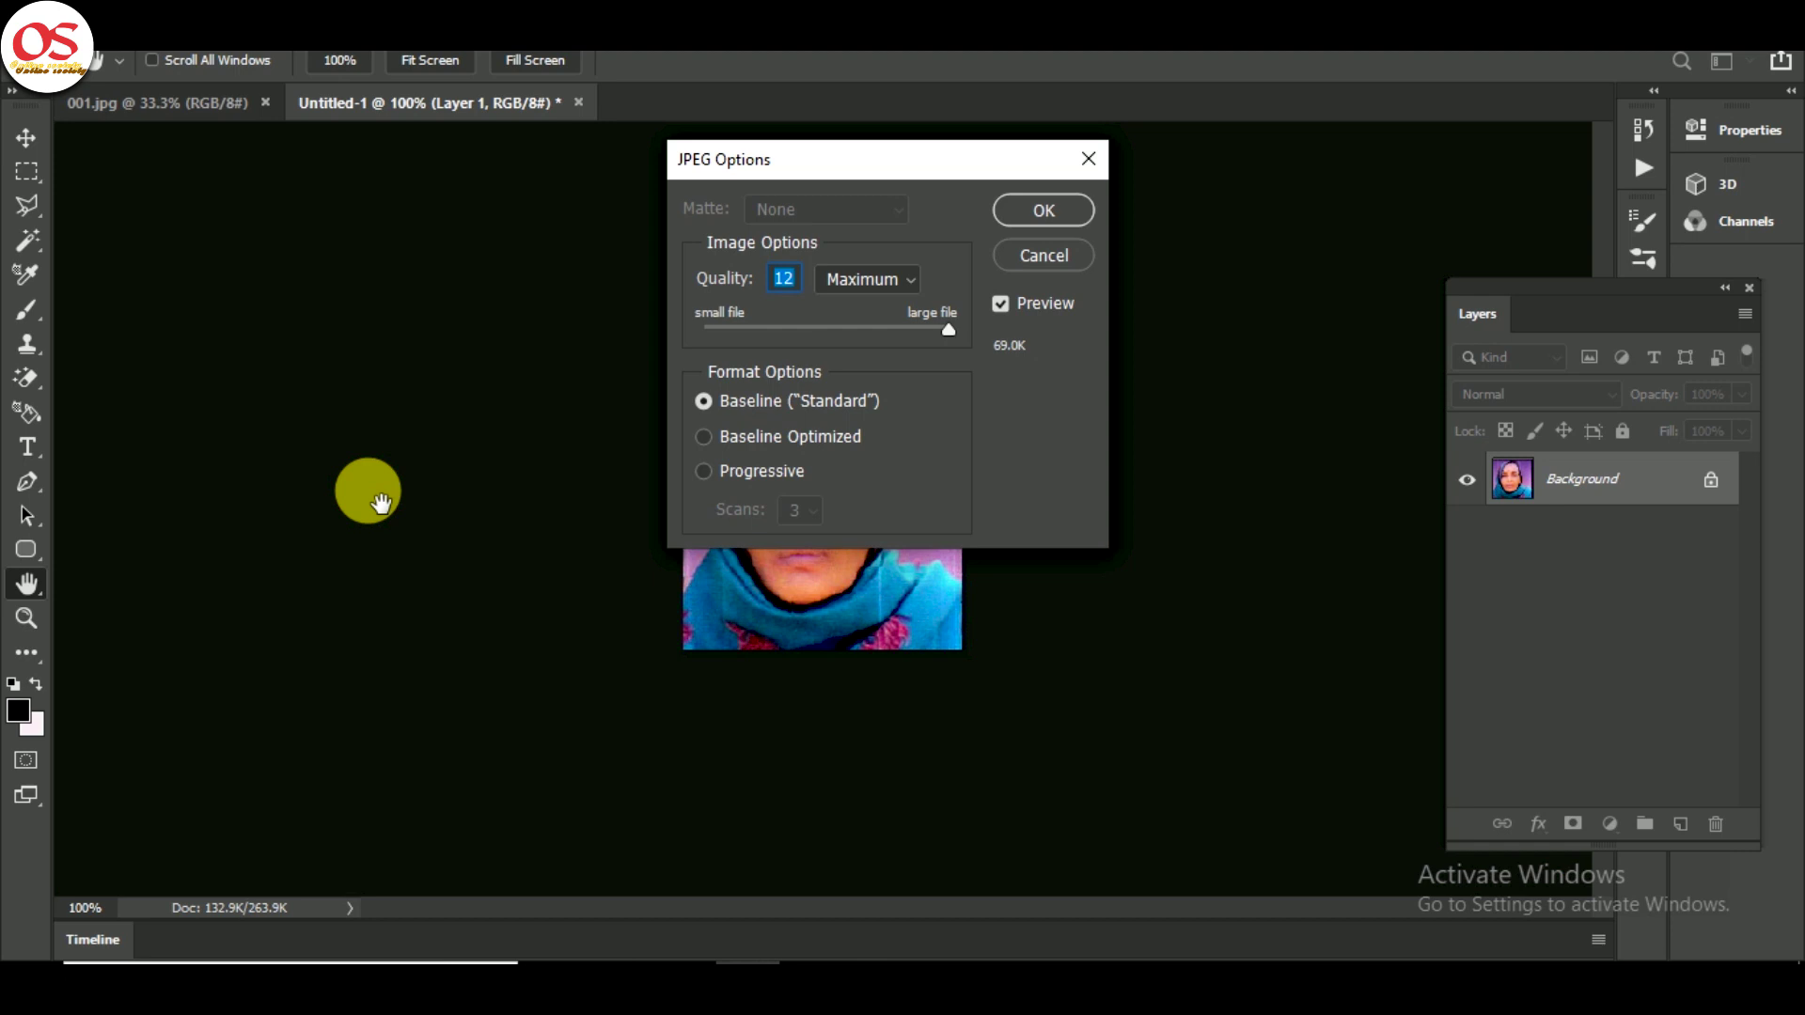
- Set the PHOTO's JPEG quality to 6 (Medium), about 29.2K, and confirm the options
{"action": "left_click_drag", "start_coordinate": [948, 330], "coordinate": [825, 330]}
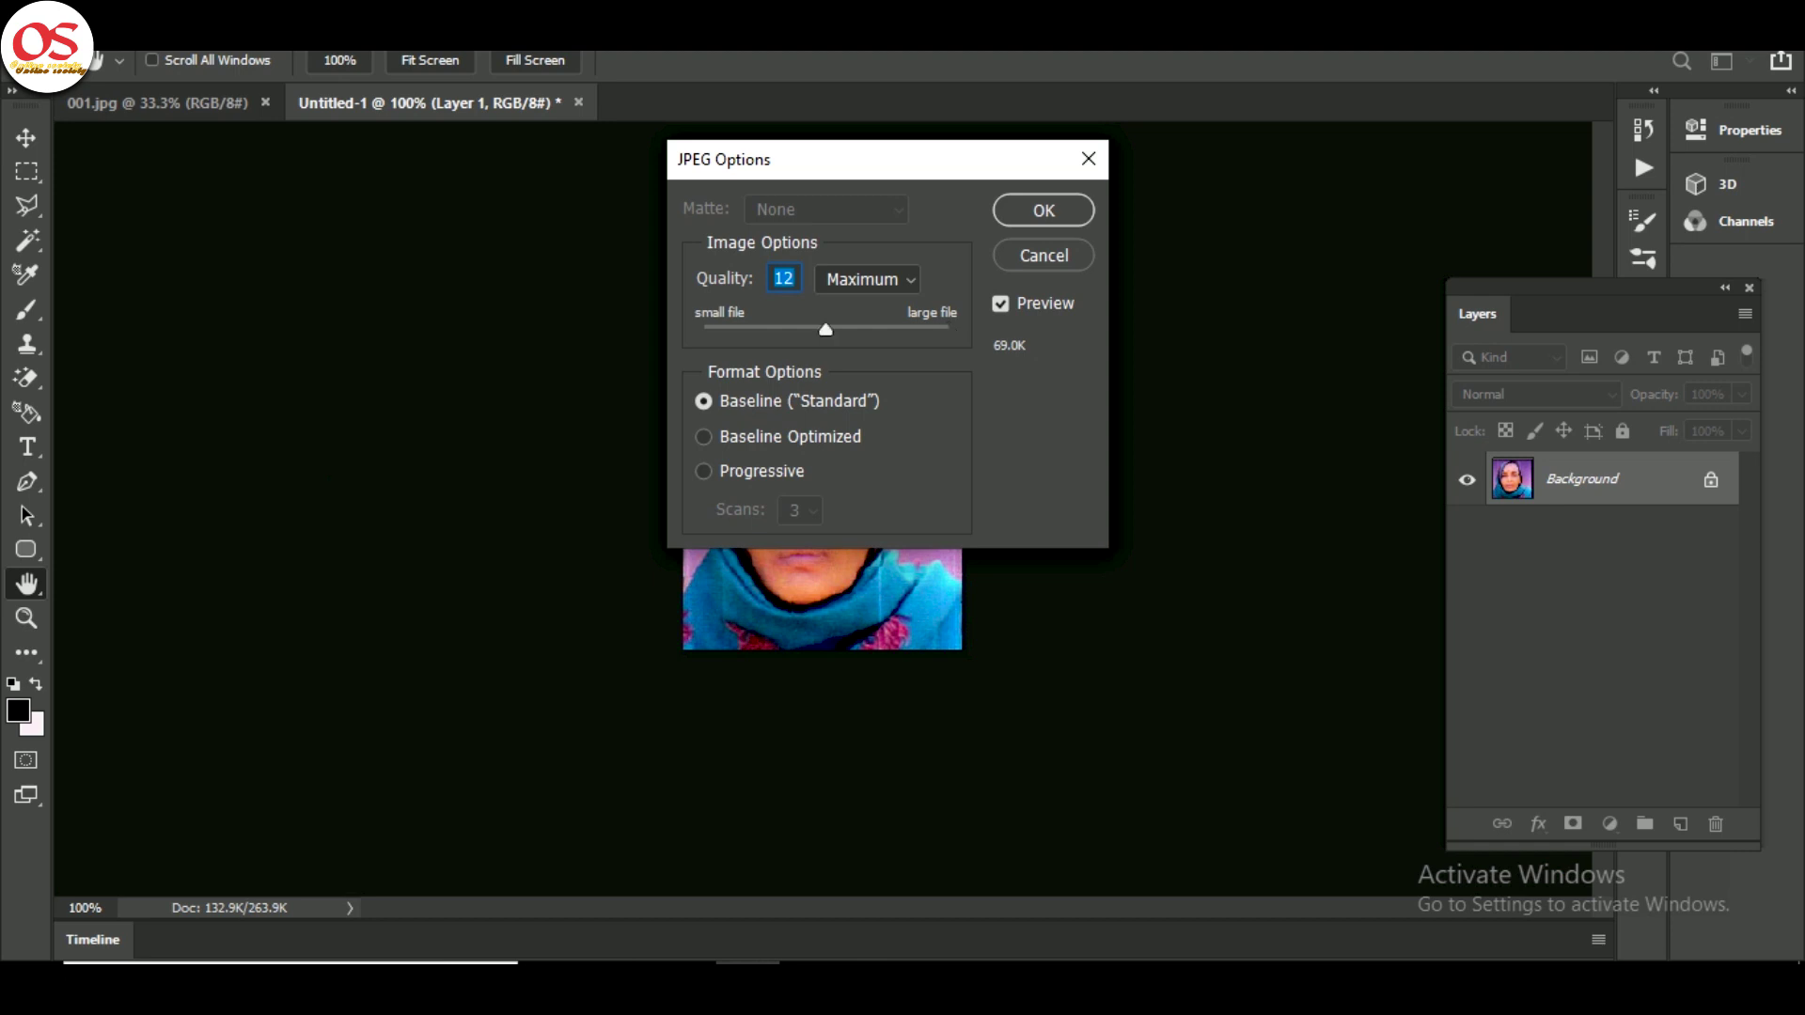
{"action": "type", "text": "6"}
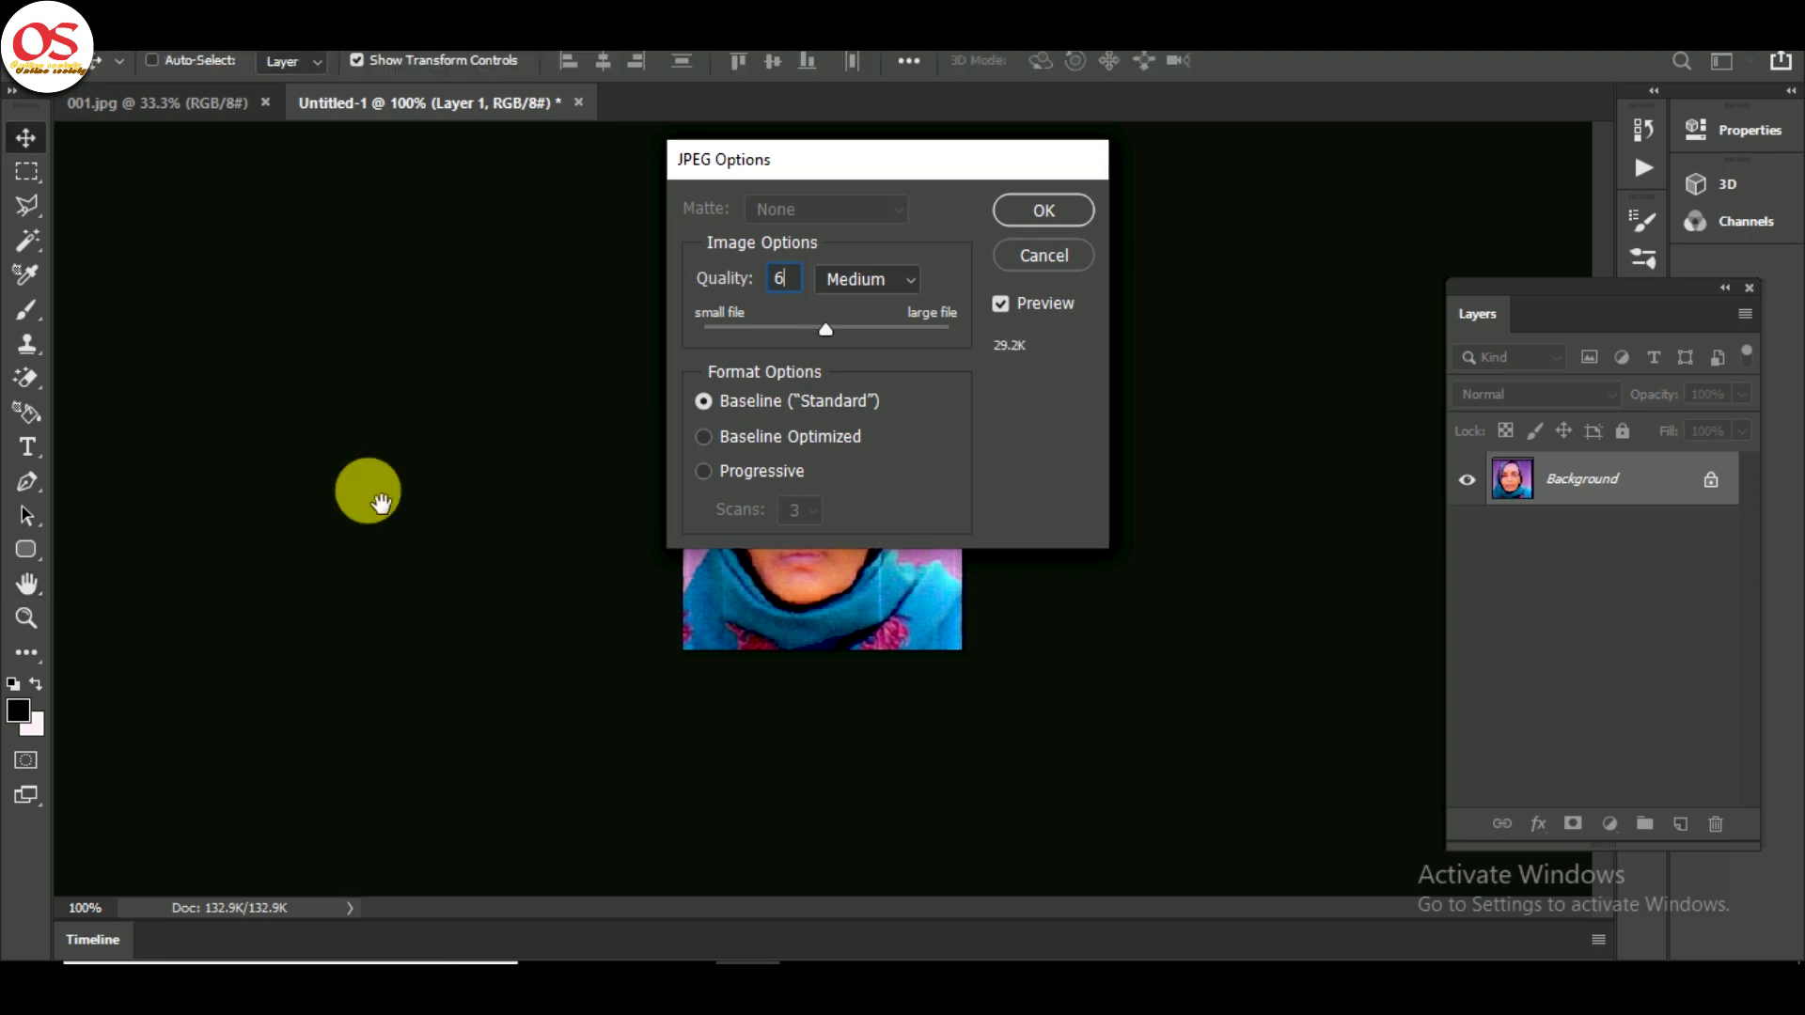
{"action": "key", "text": "Return"}
- Marquee-select and copy the thumbprint on scan 001.jpg, then start a clipboard-sized new document
{"action": "left_click", "coordinate": [179, 101]}
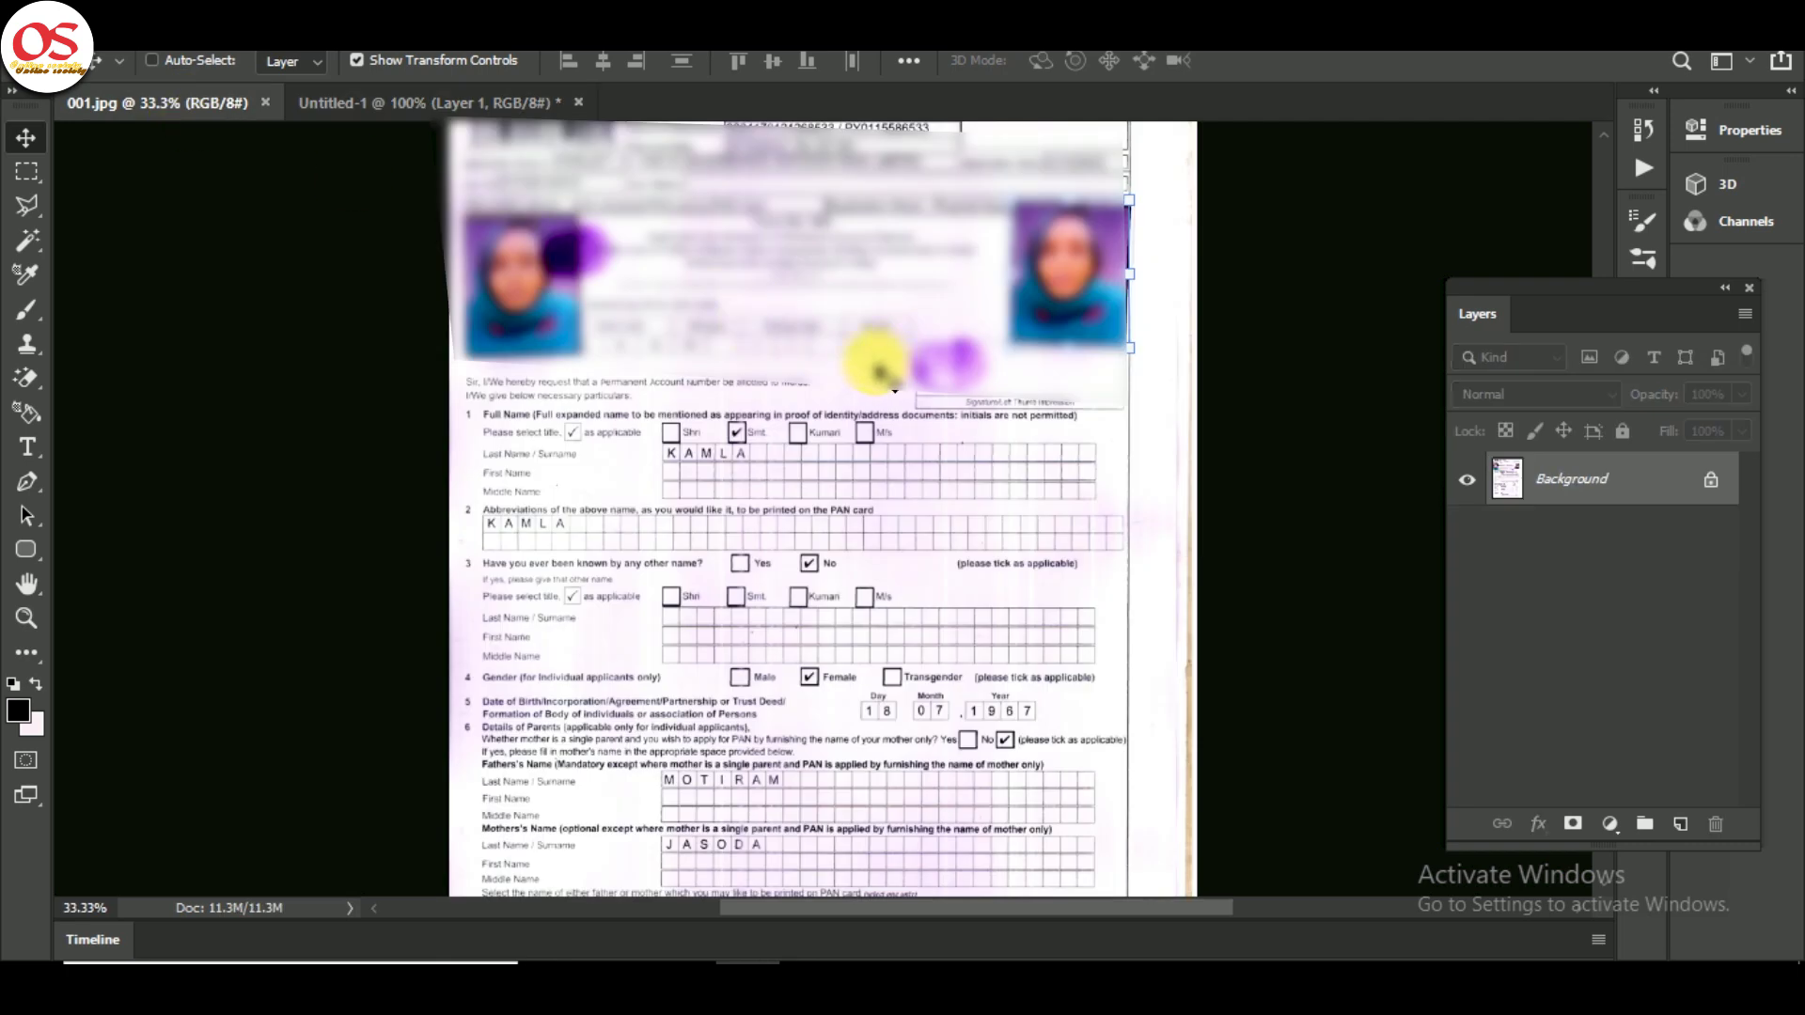
{"action": "left_click", "coordinate": [38, 170]}
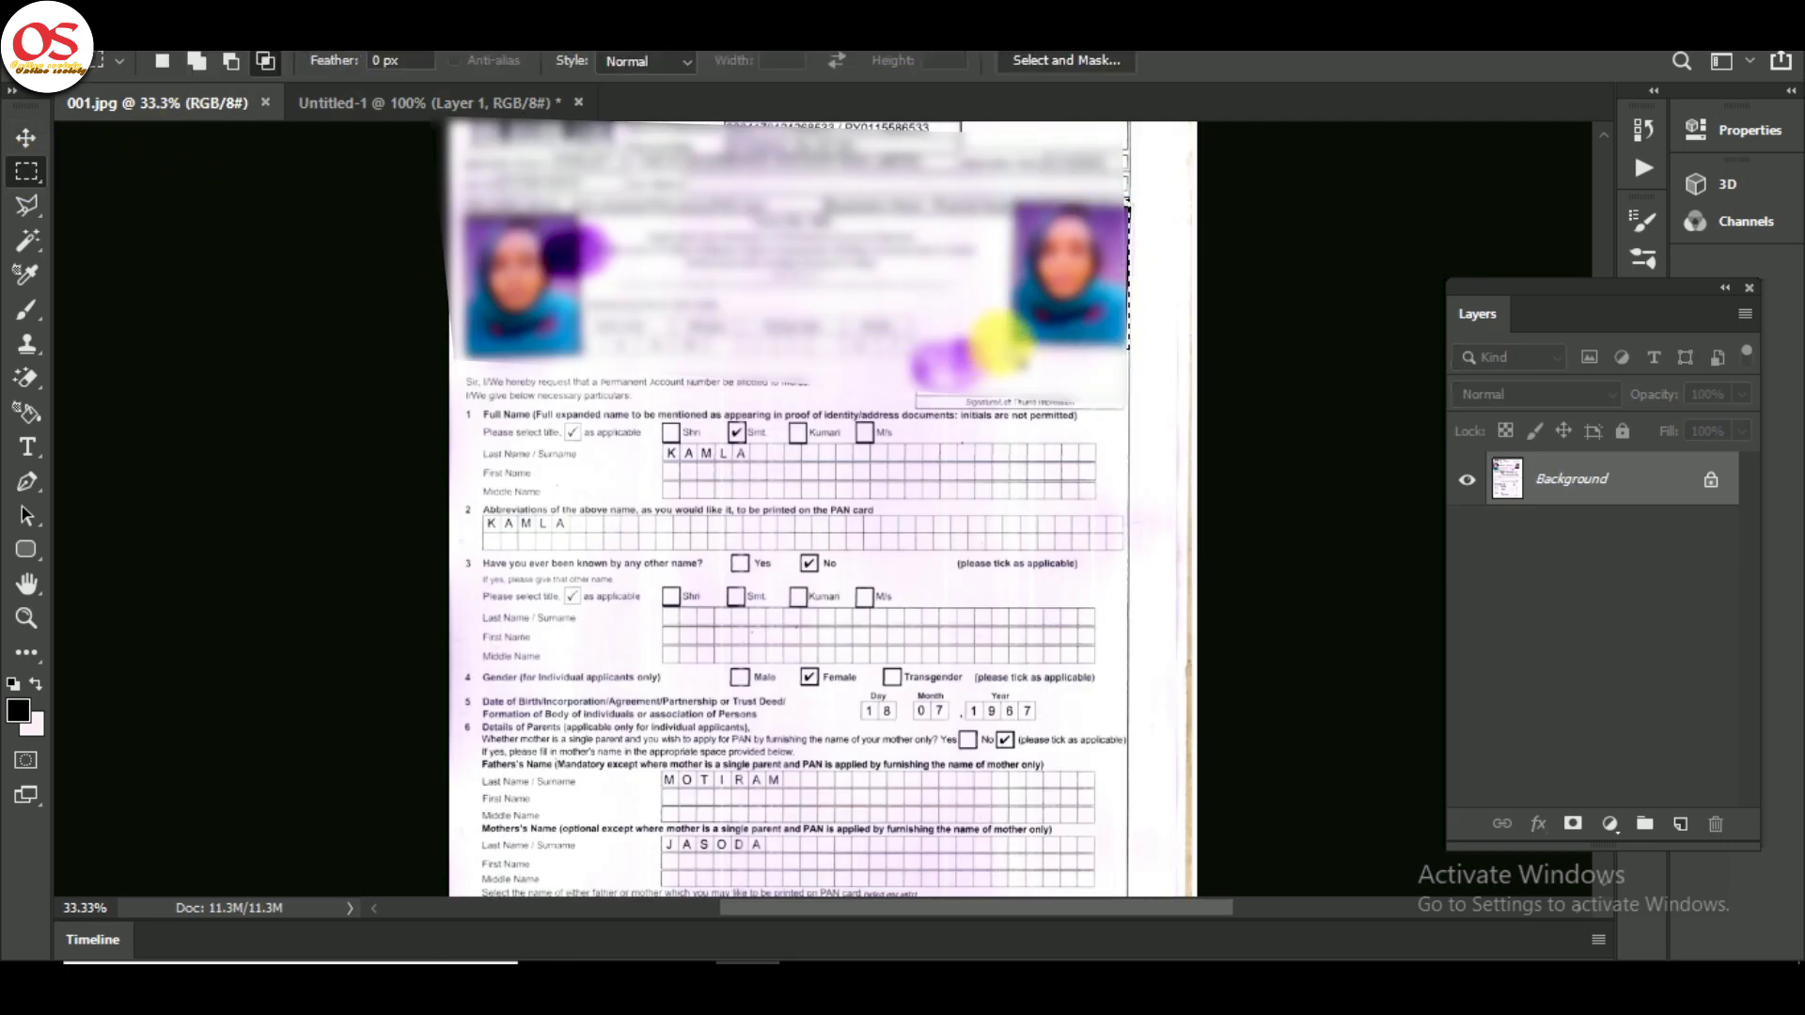
{"action": "left_click_drag", "start_coordinate": [926, 366], "coordinate": [916, 389]}
{"action": "left_click", "coordinate": [951, 423]}
{"action": "left_click_drag", "start_coordinate": [991, 338], "coordinate": [920, 401]}
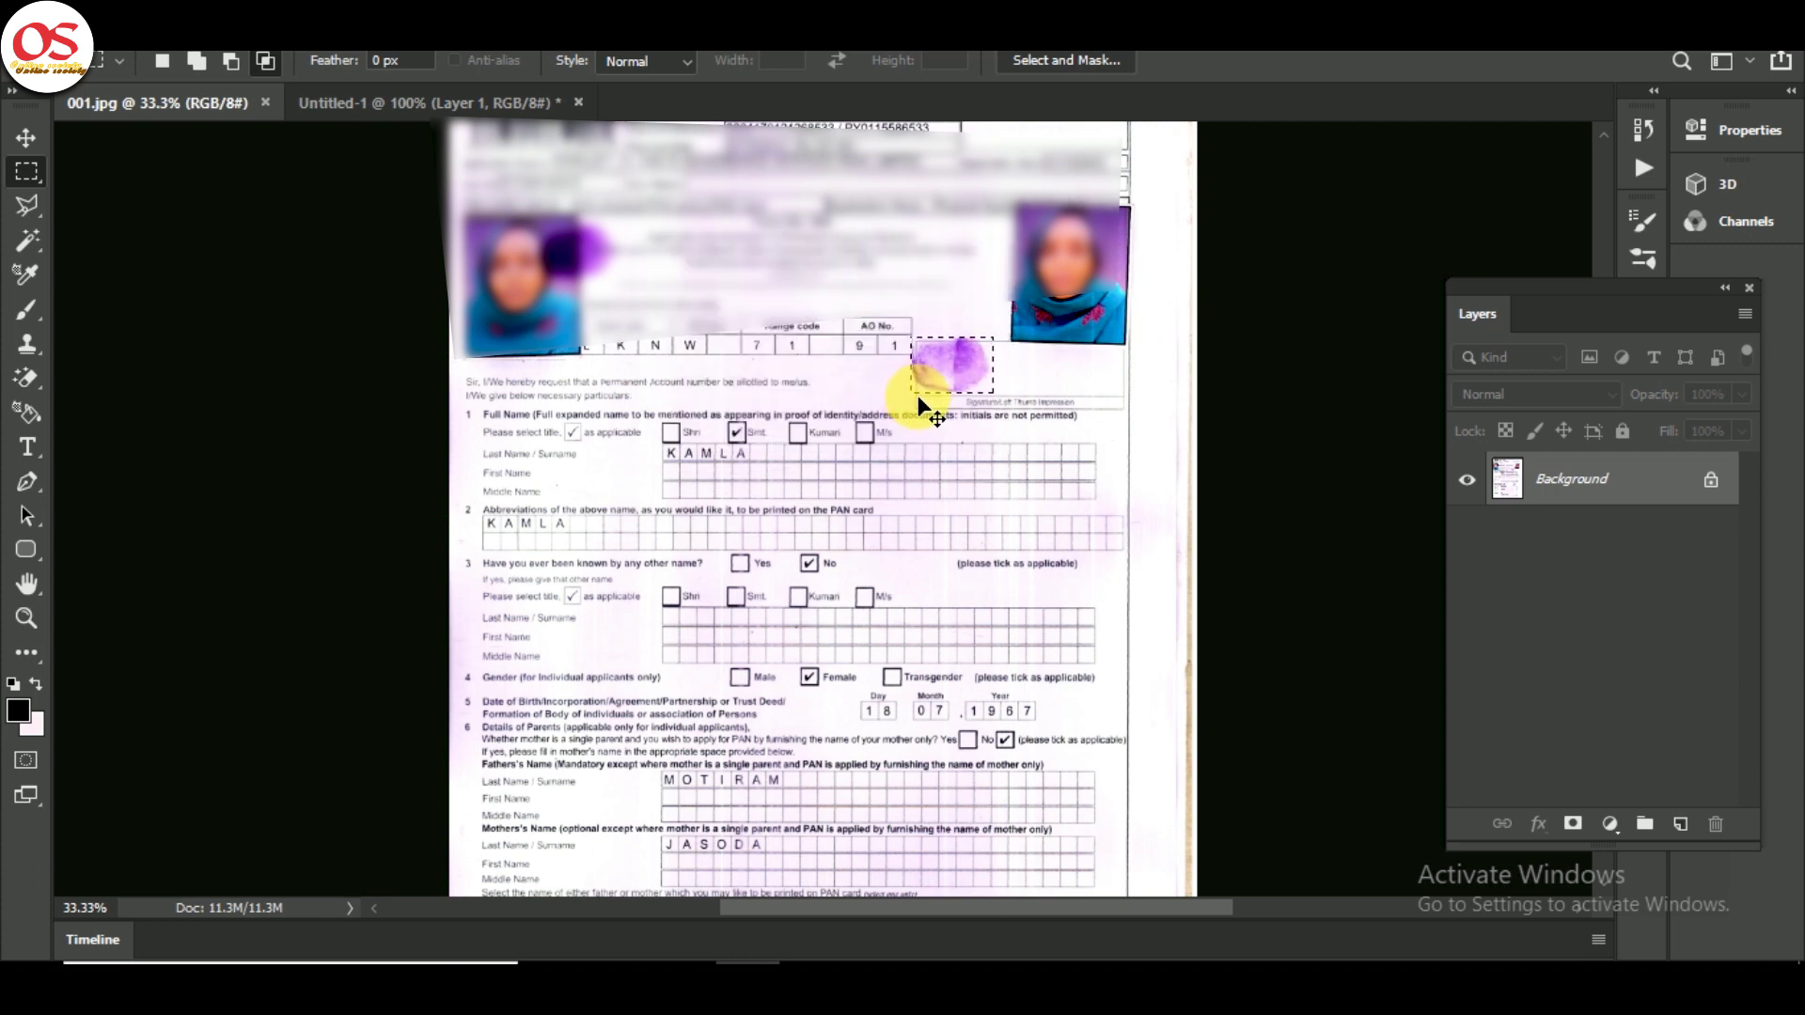
{"action": "key", "text": "ctrl+c"}
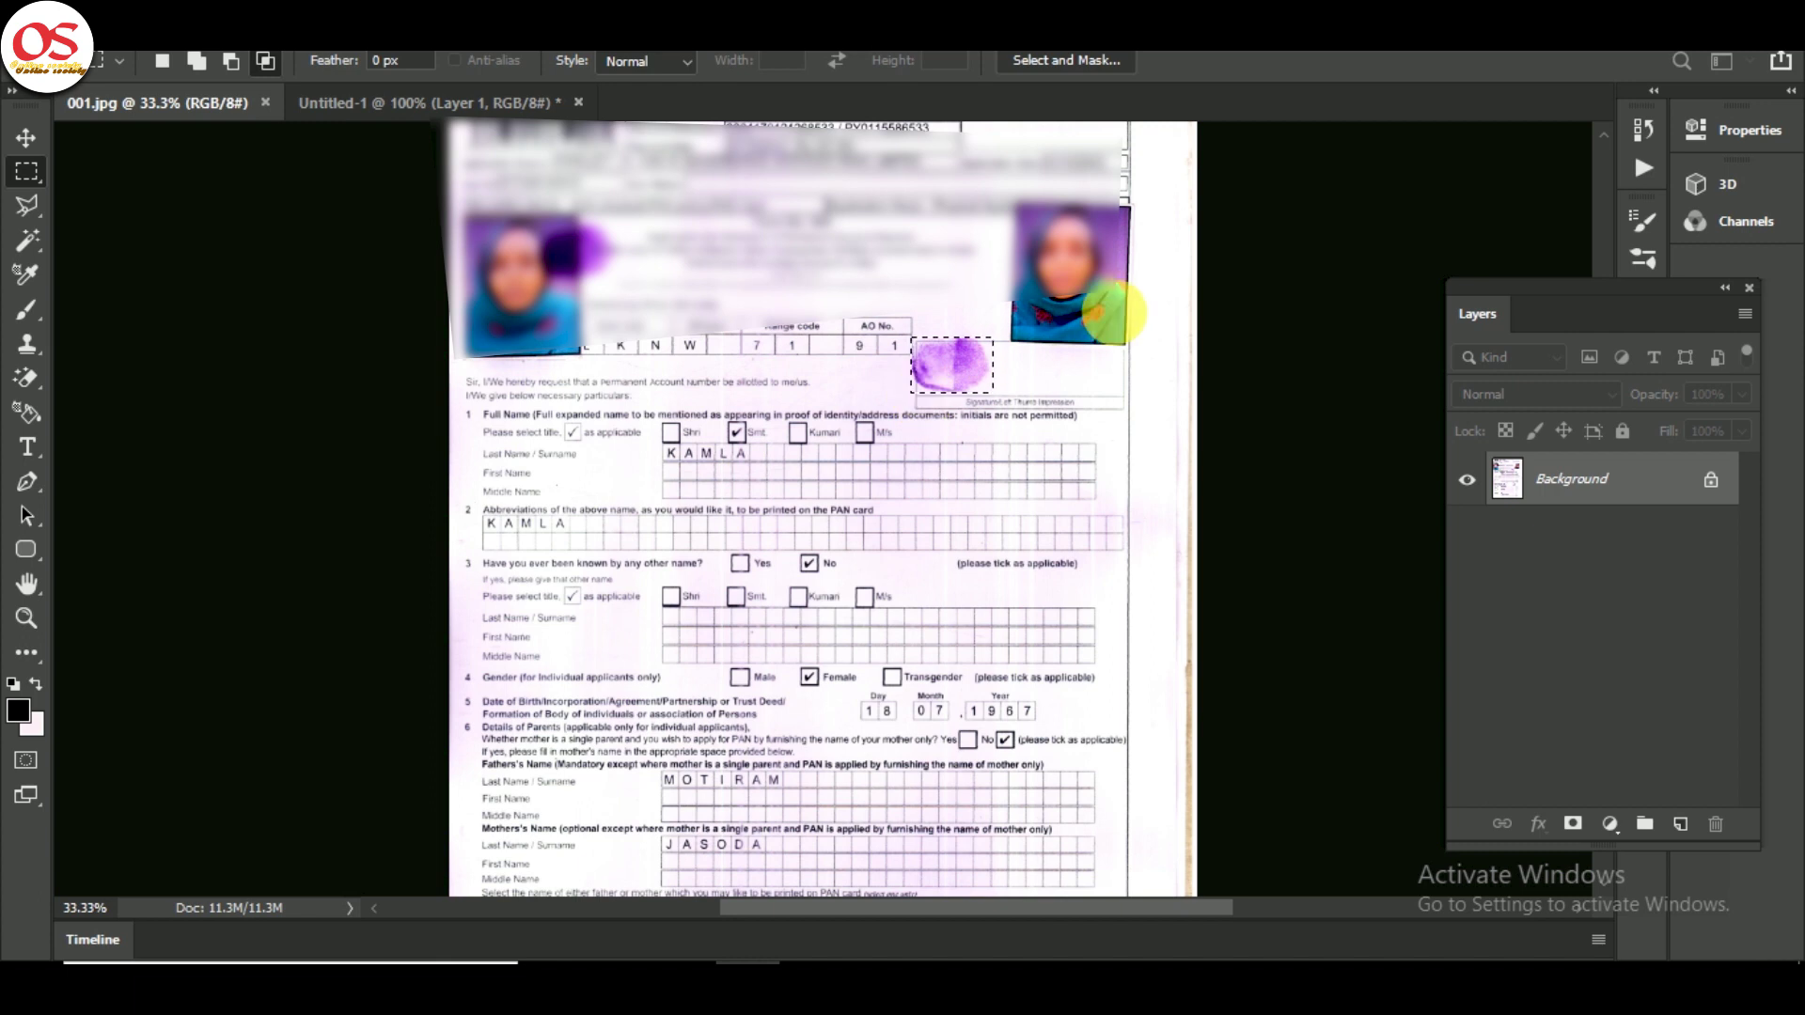
{"action": "key", "text": "ctrl+n"}
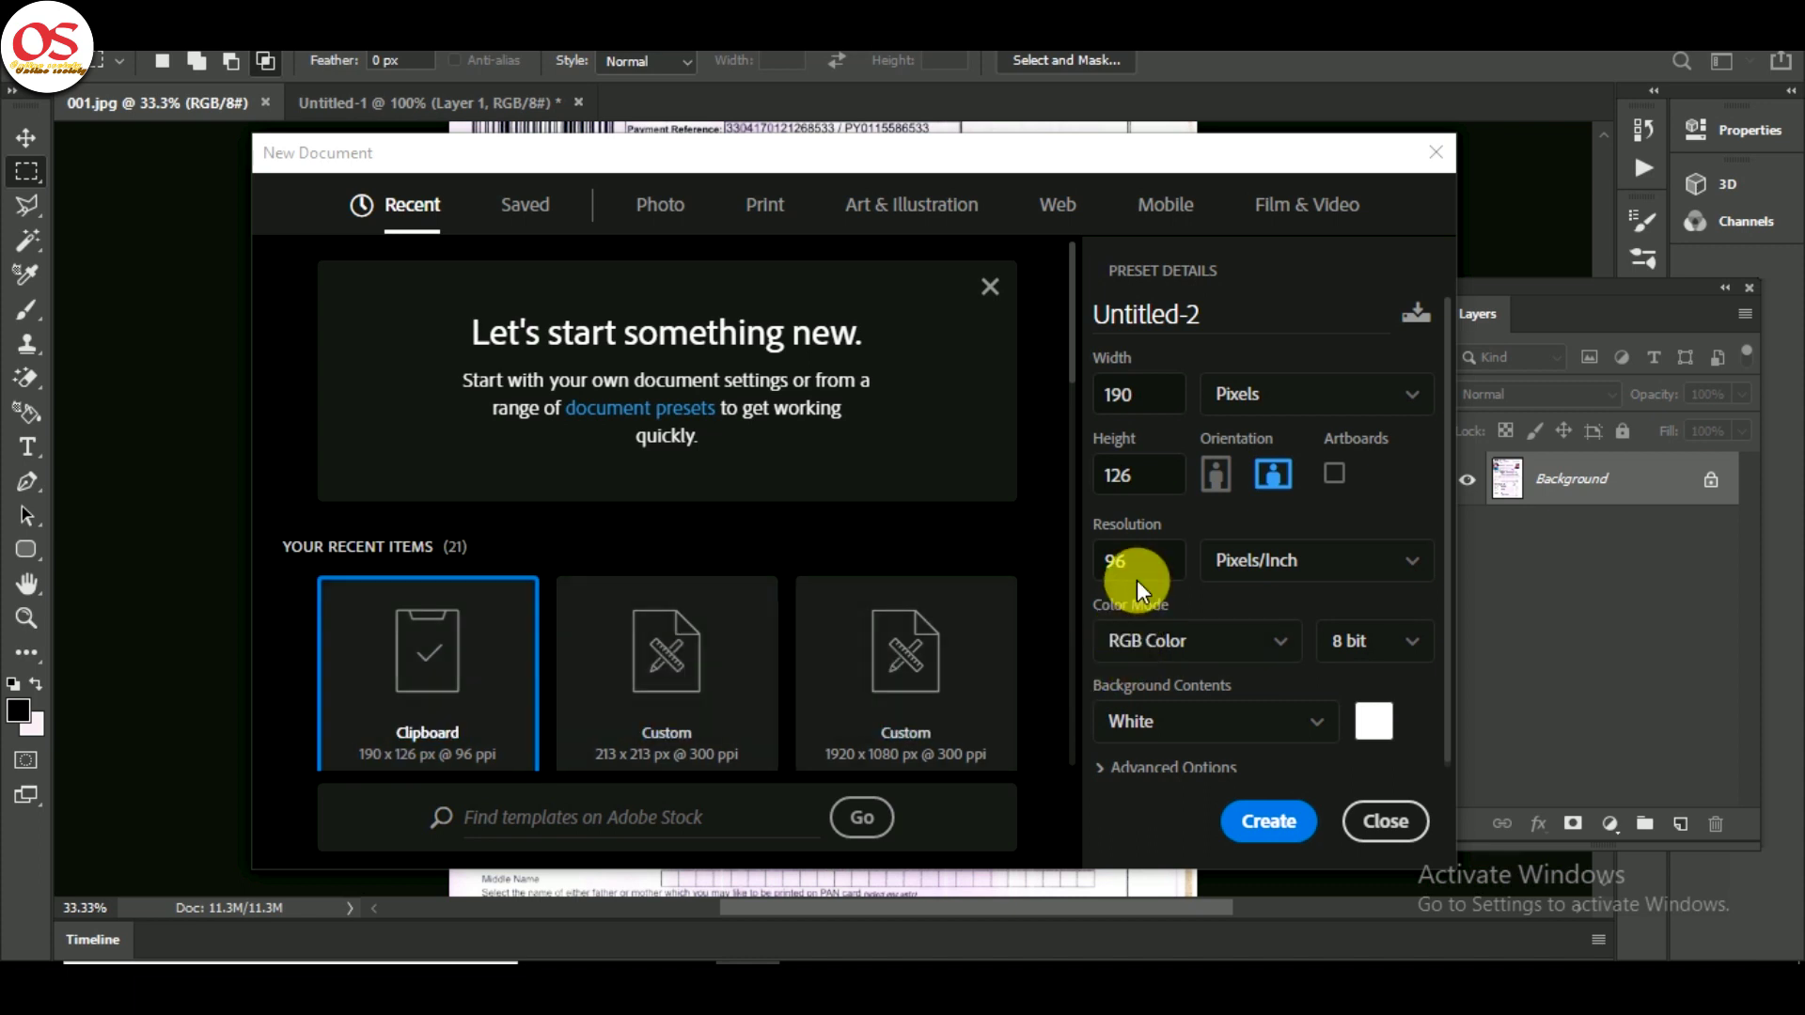
- Create the new thumbprint document at 600 ppi resolution
{"action": "left_click_drag", "start_coordinate": [1148, 564], "coordinate": [1066, 562]}
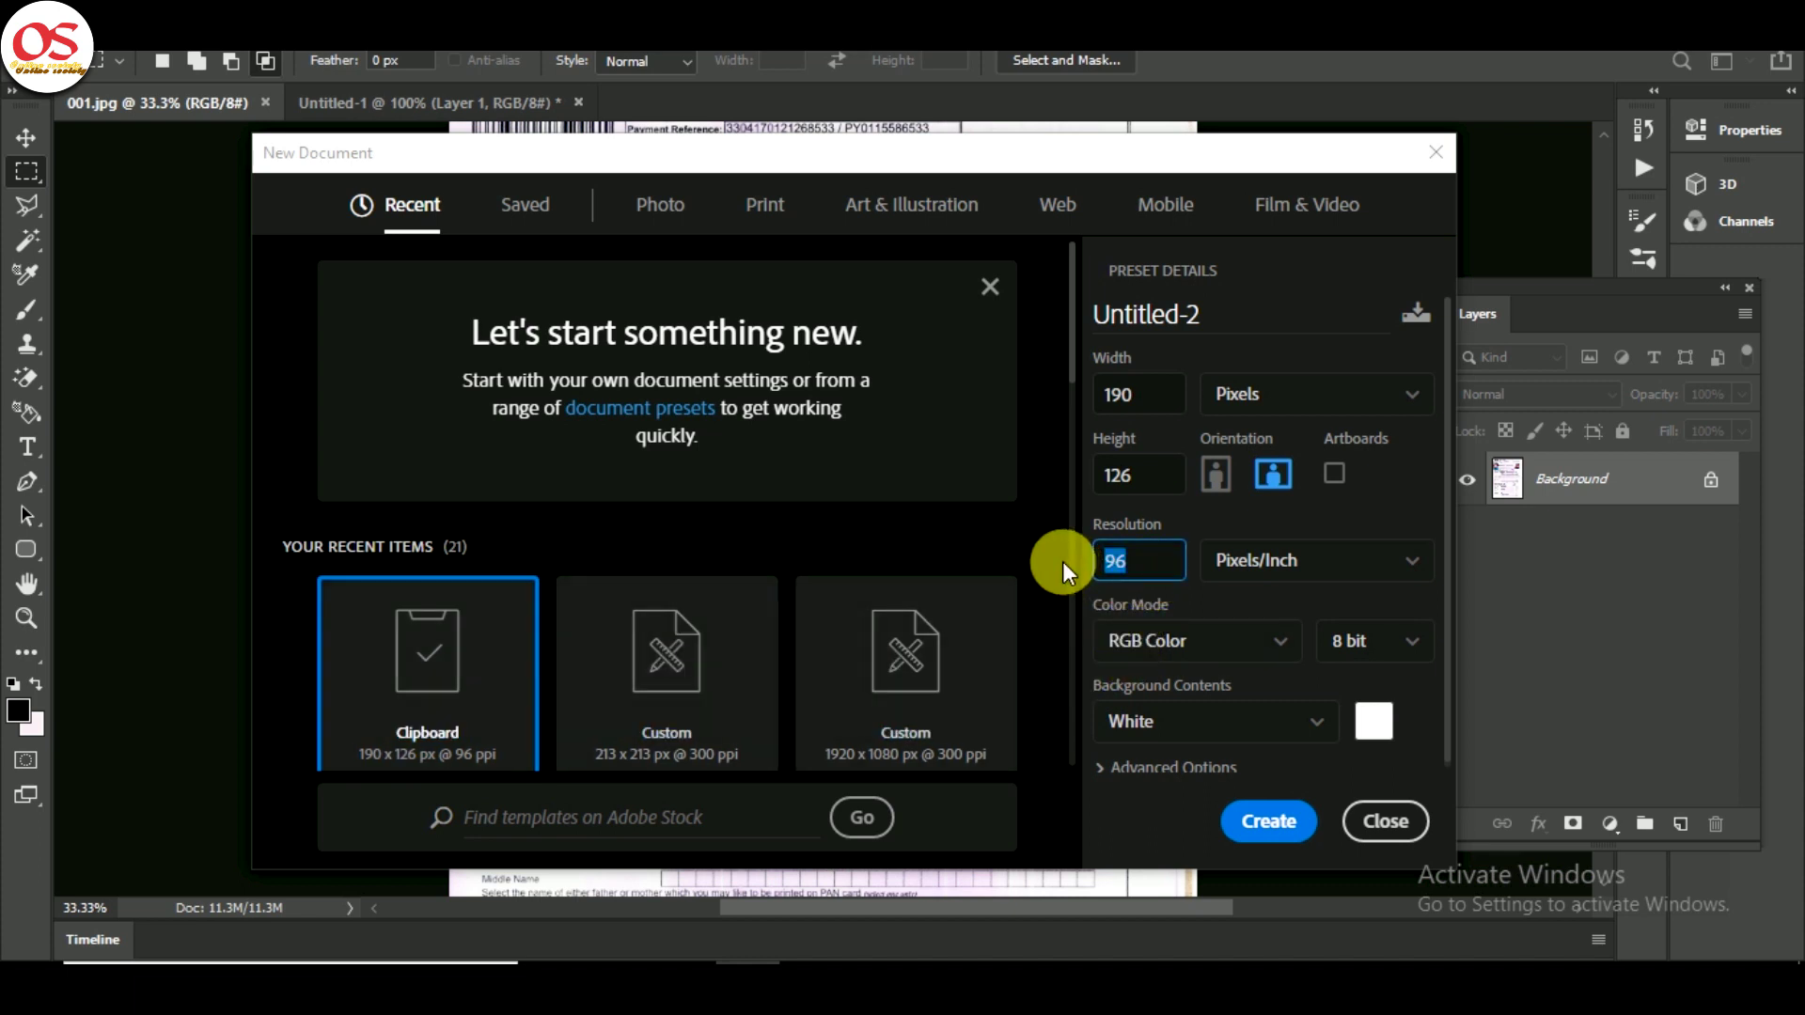
{"action": "type", "text": "600"}
{"action": "key", "text": "Return"}
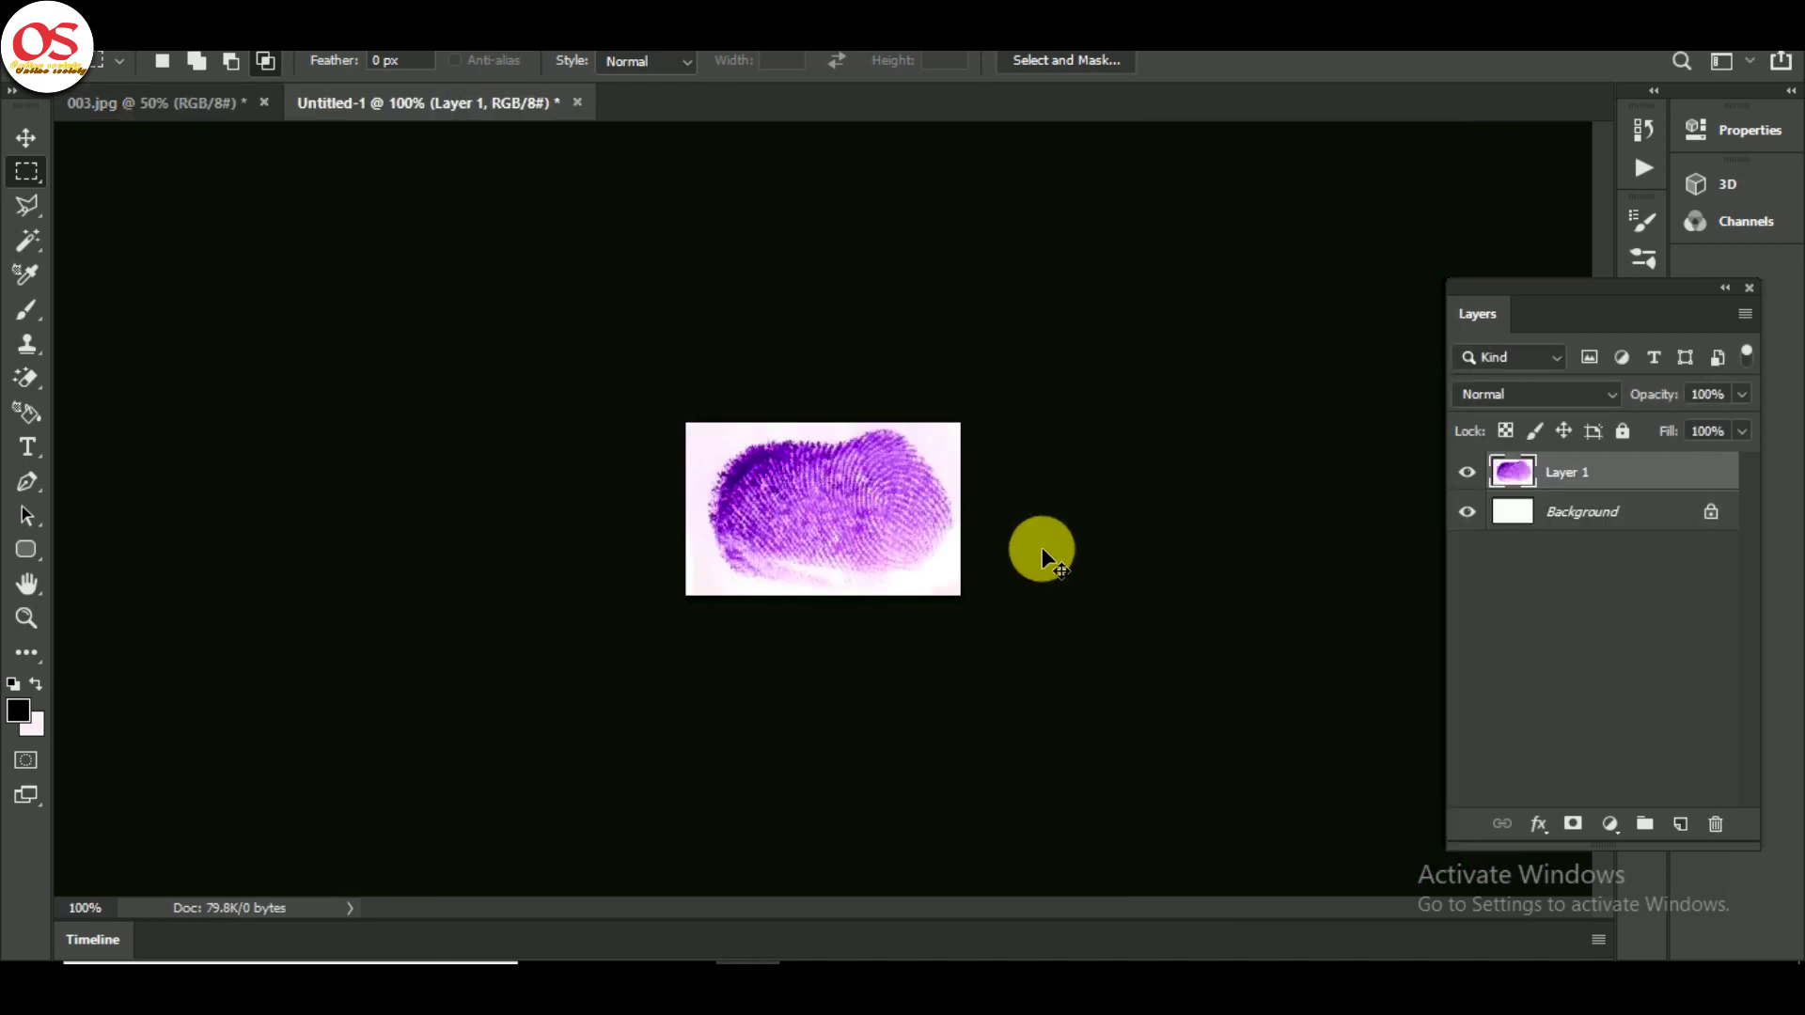
{"action": "key", "text": "ctrl+plus"}
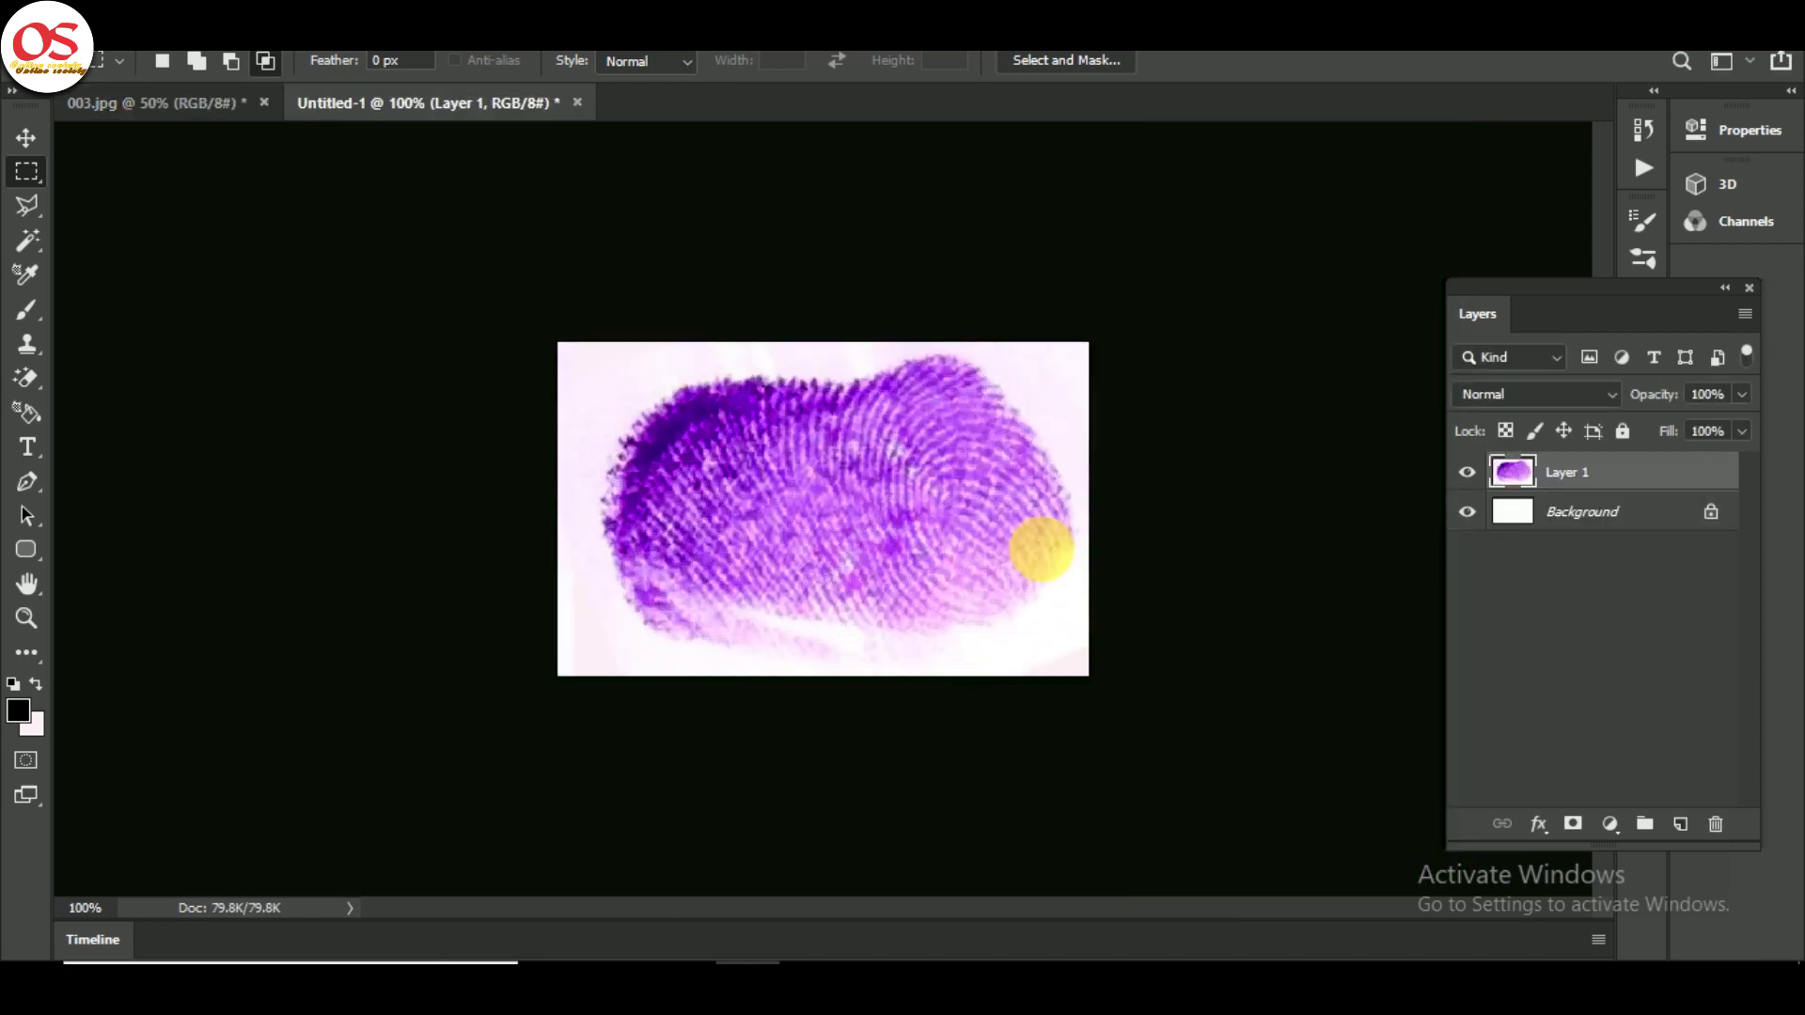
- Apply Brightness/Contrast with brightness 21 and contrast 17 to the thumbprint
{"action": "left_click", "coordinate": [177, 42]}
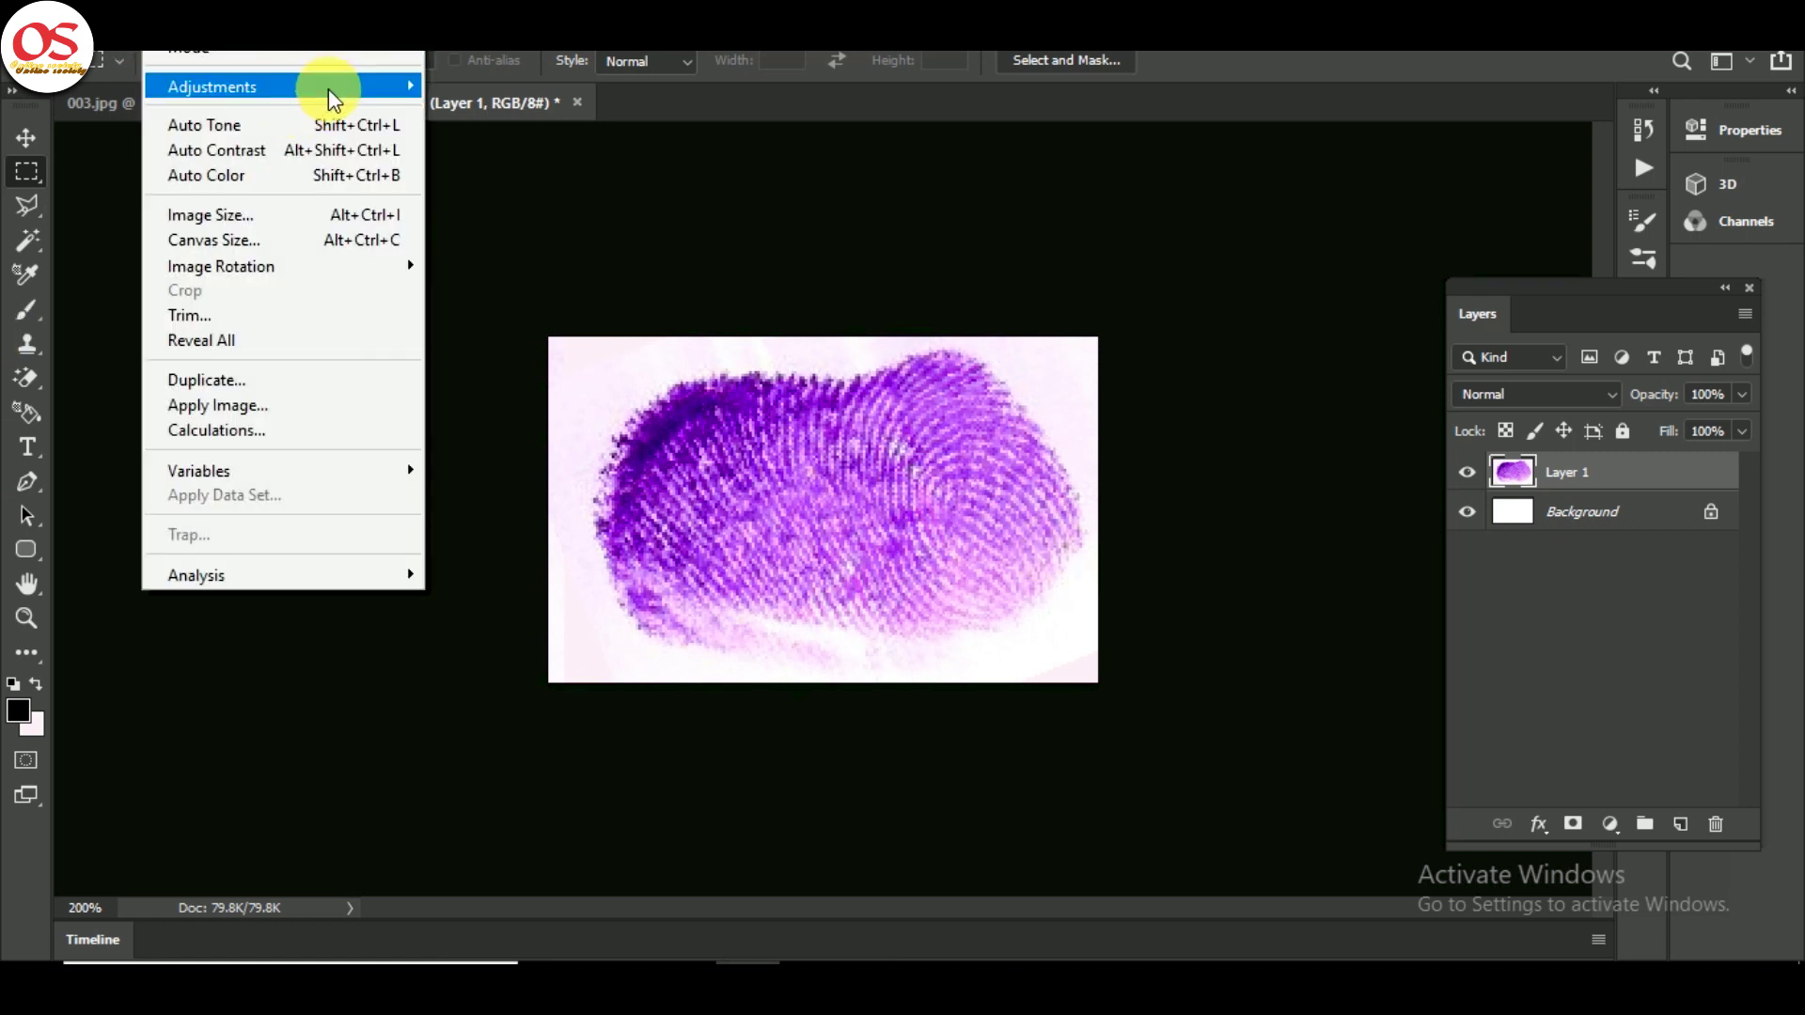
{"action": "mouse_move", "coordinate": [335, 86]}
{"action": "left_click", "coordinate": [544, 87]}
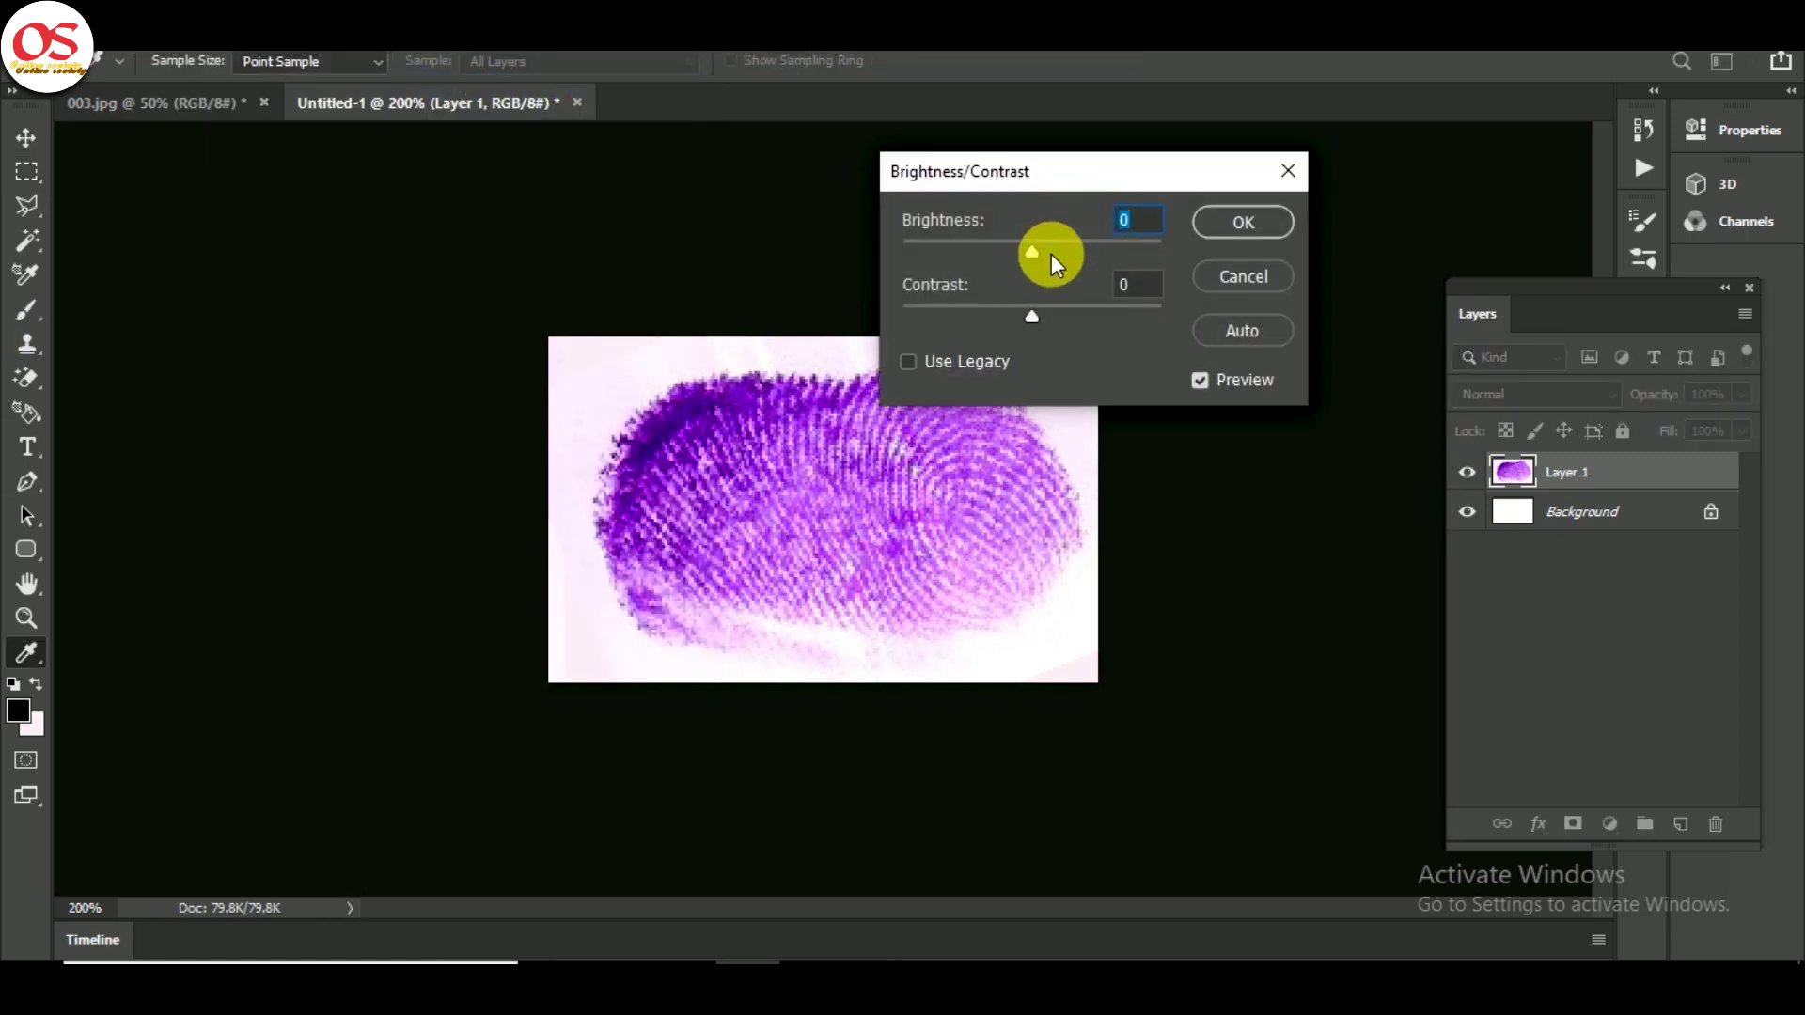
{"action": "left_click_drag", "start_coordinate": [1031, 252], "coordinate": [1050, 252]}
{"action": "left_click_drag", "start_coordinate": [1031, 317], "coordinate": [1053, 317]}
{"action": "key", "text": "Return"}
{"action": "key", "text": "m"}
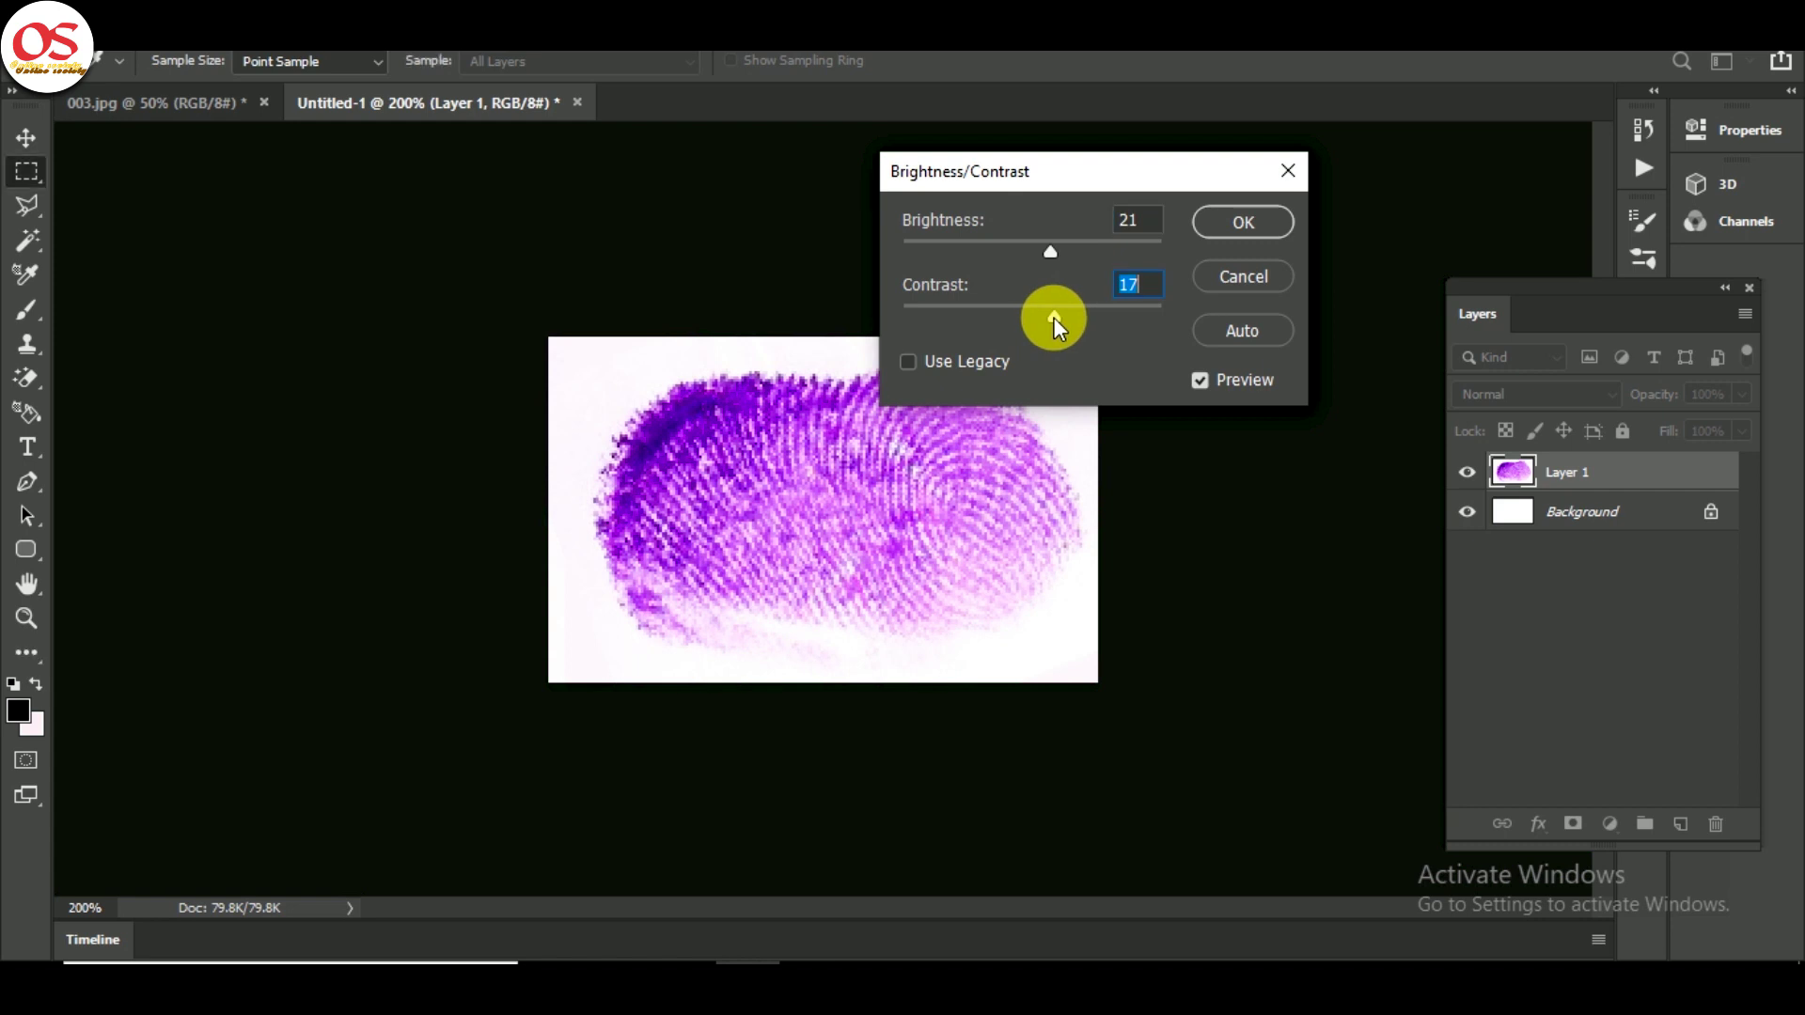
{"action": "key", "text": "ctrl+minus"}
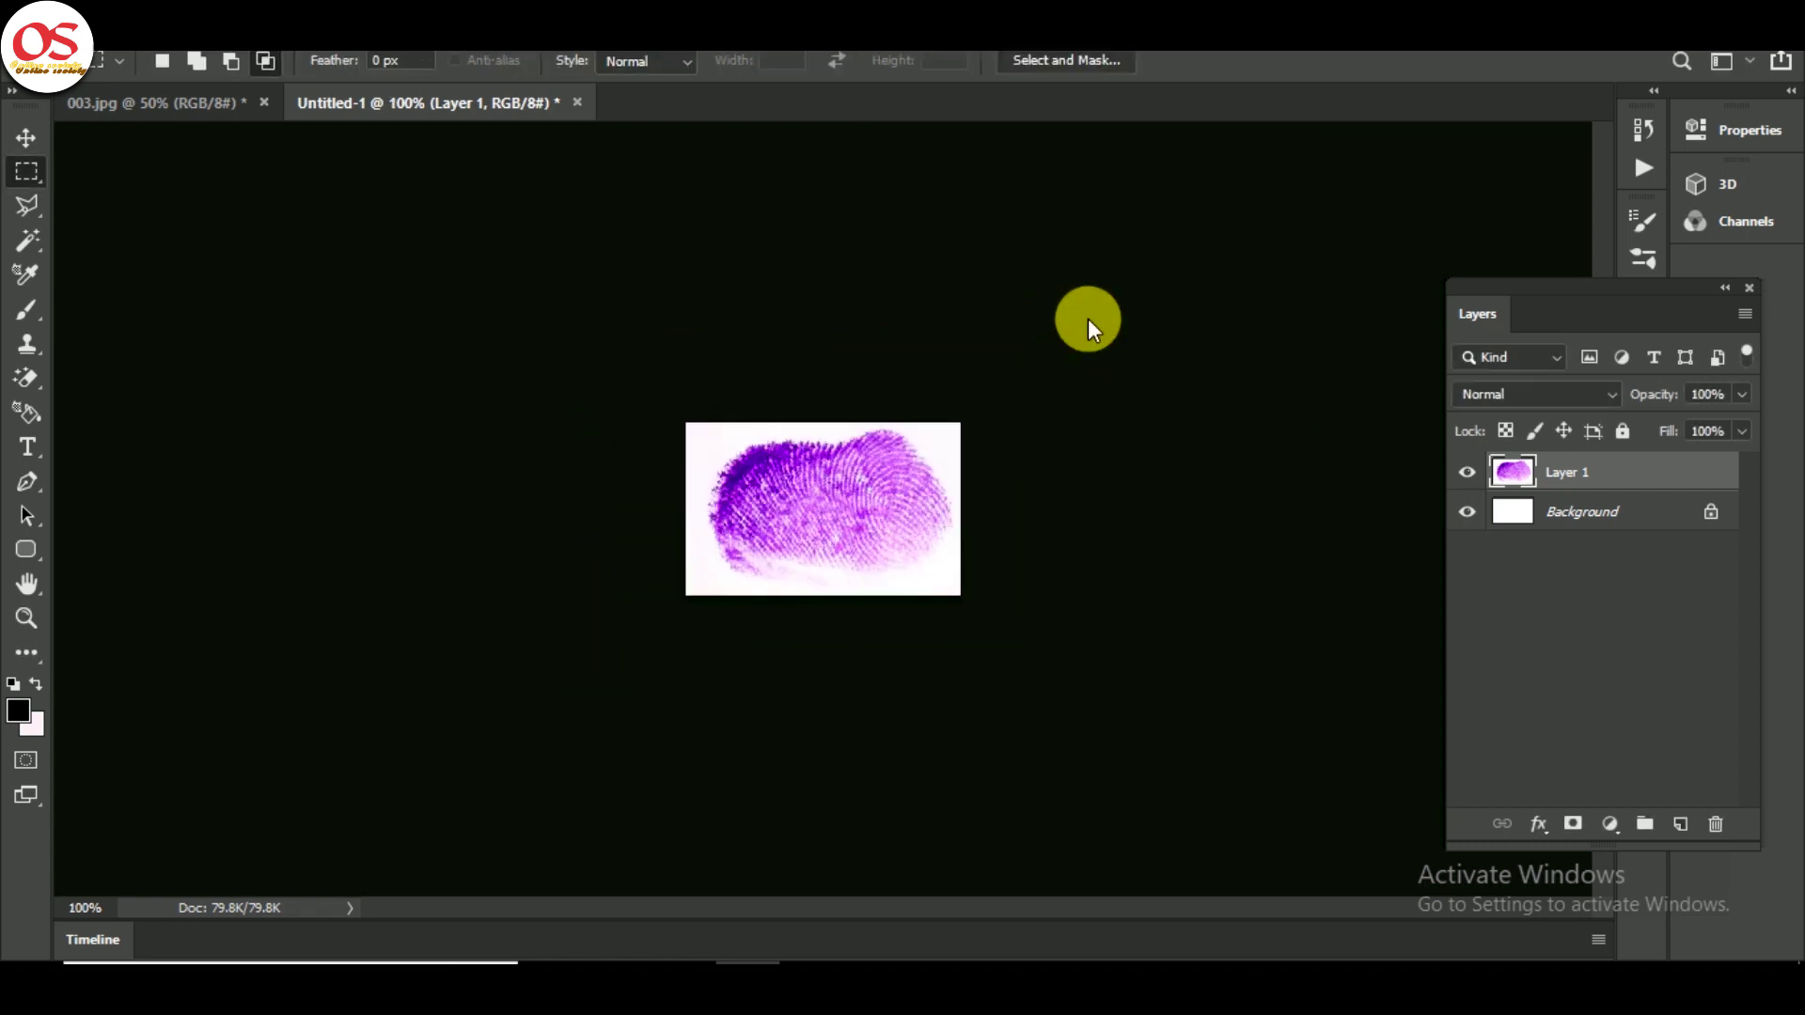
- Save the thumbprint as JPEG 'SS' with quality 12
{"action": "key", "text": "ctrl+s"}
{"action": "type", "text": "SSj"}
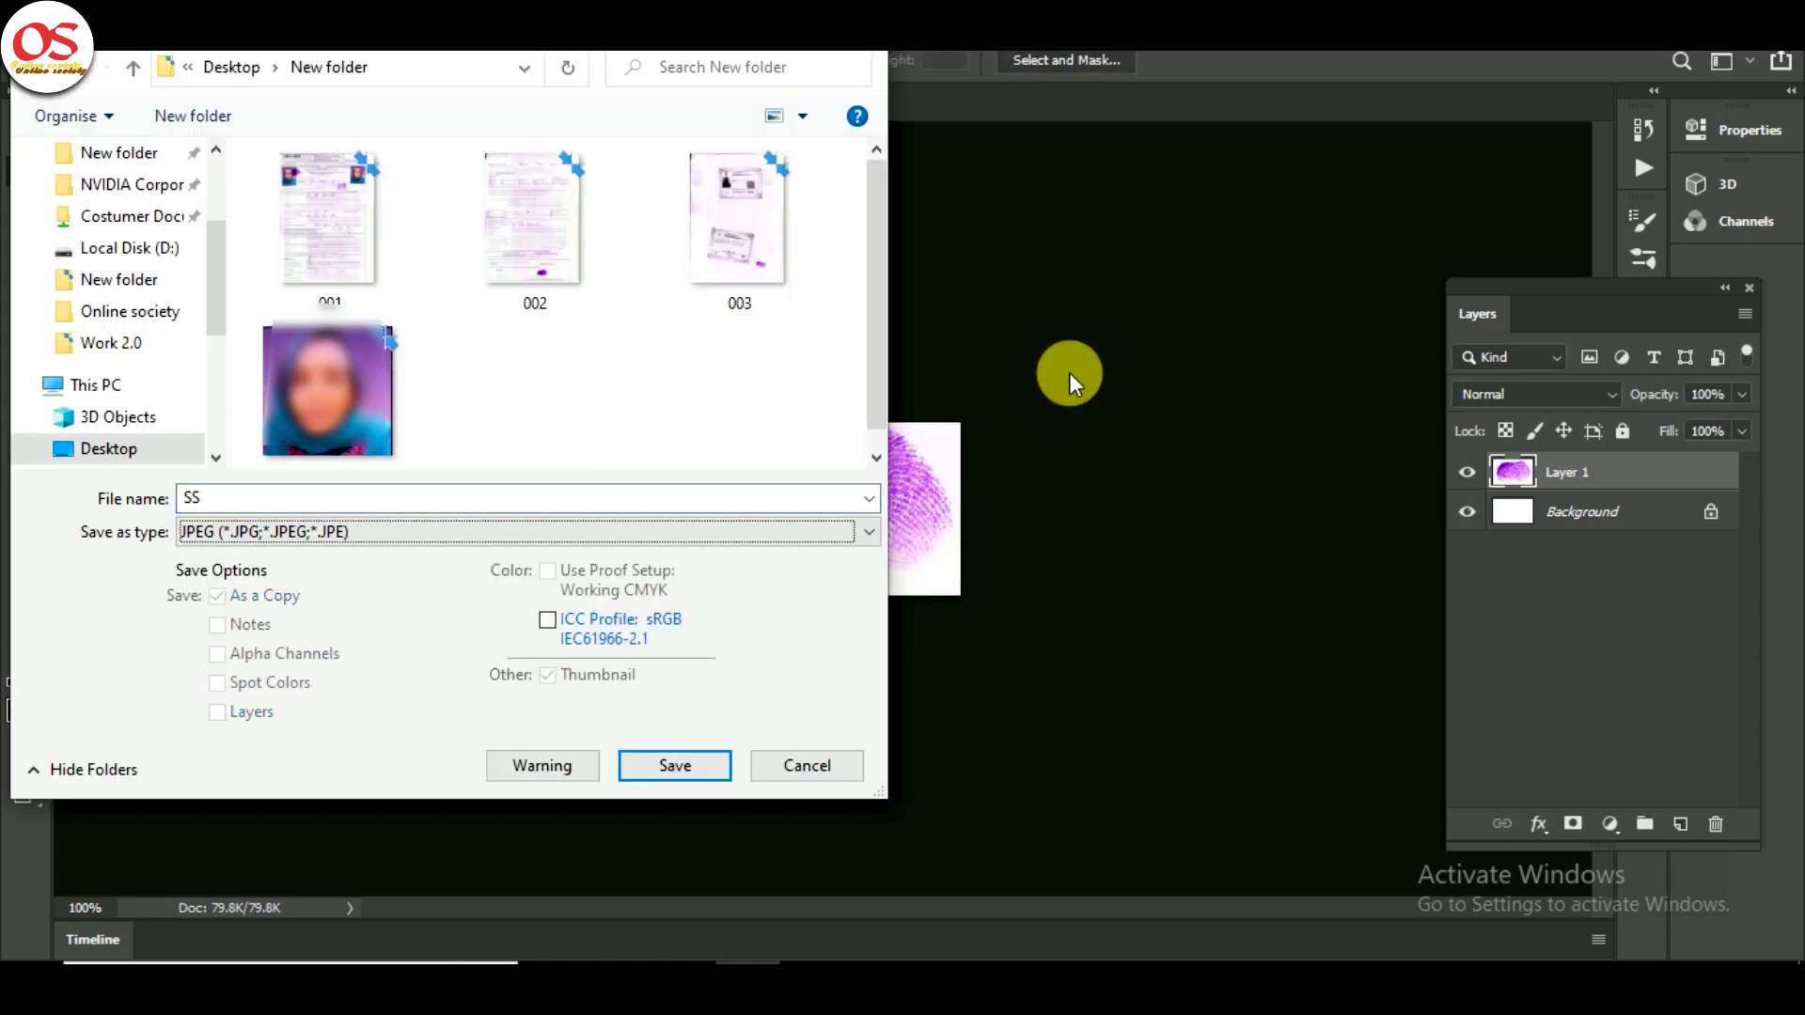
{"action": "key", "text": "Return"}
{"action": "type", "text": "12"}
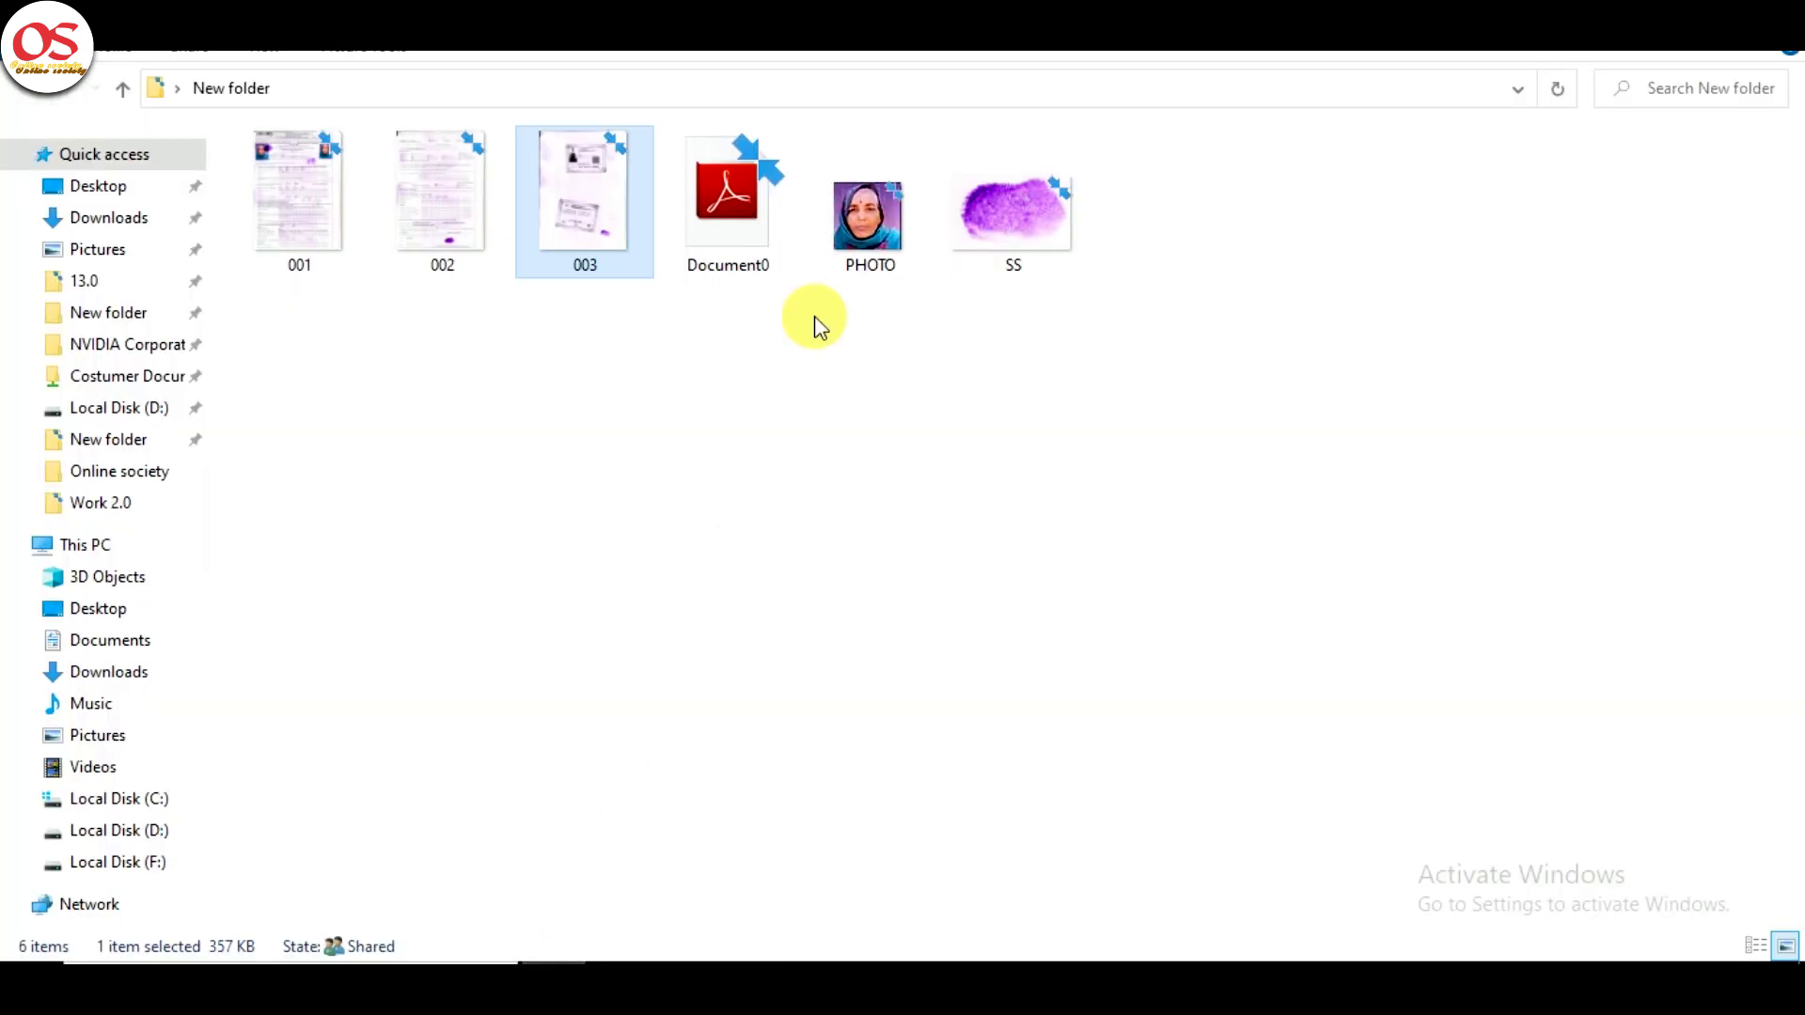
- Finish saving SS, verify its size is 47.1 KB, and select Document0, PHOTO and SS
{"action": "left_click", "coordinate": [973, 216]}
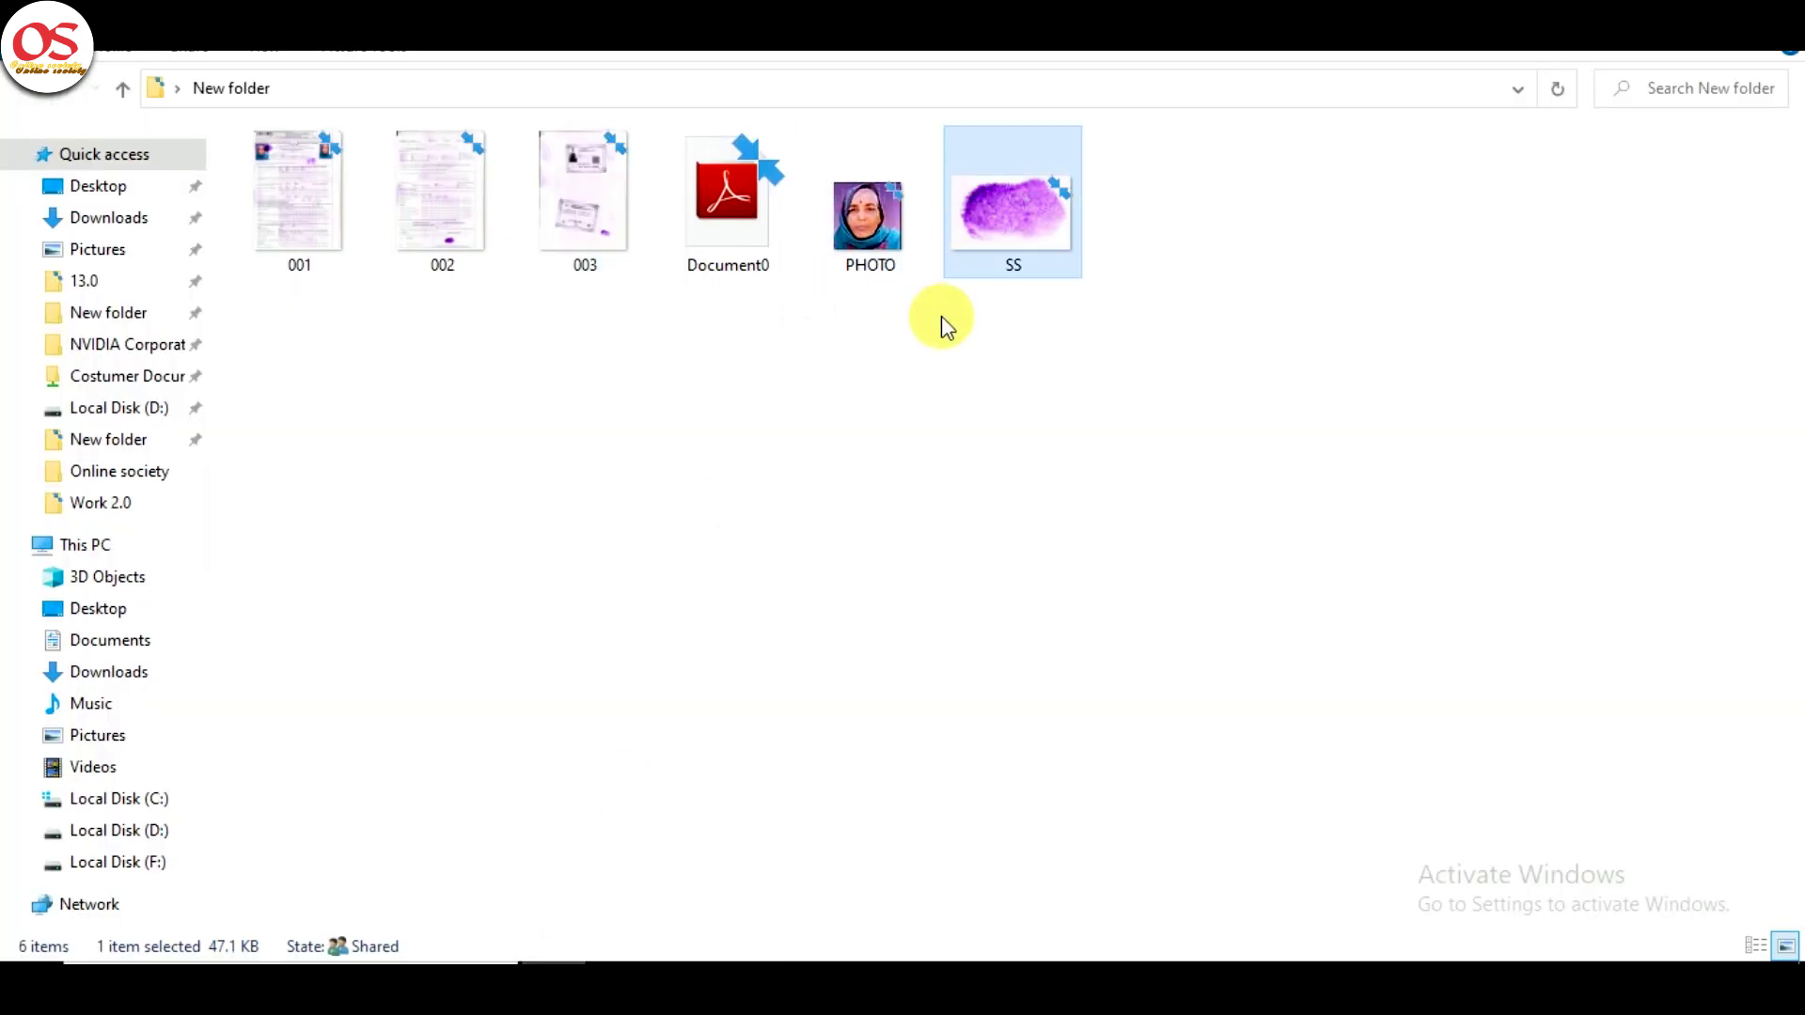
{"action": "right_click", "coordinate": [1029, 239]}
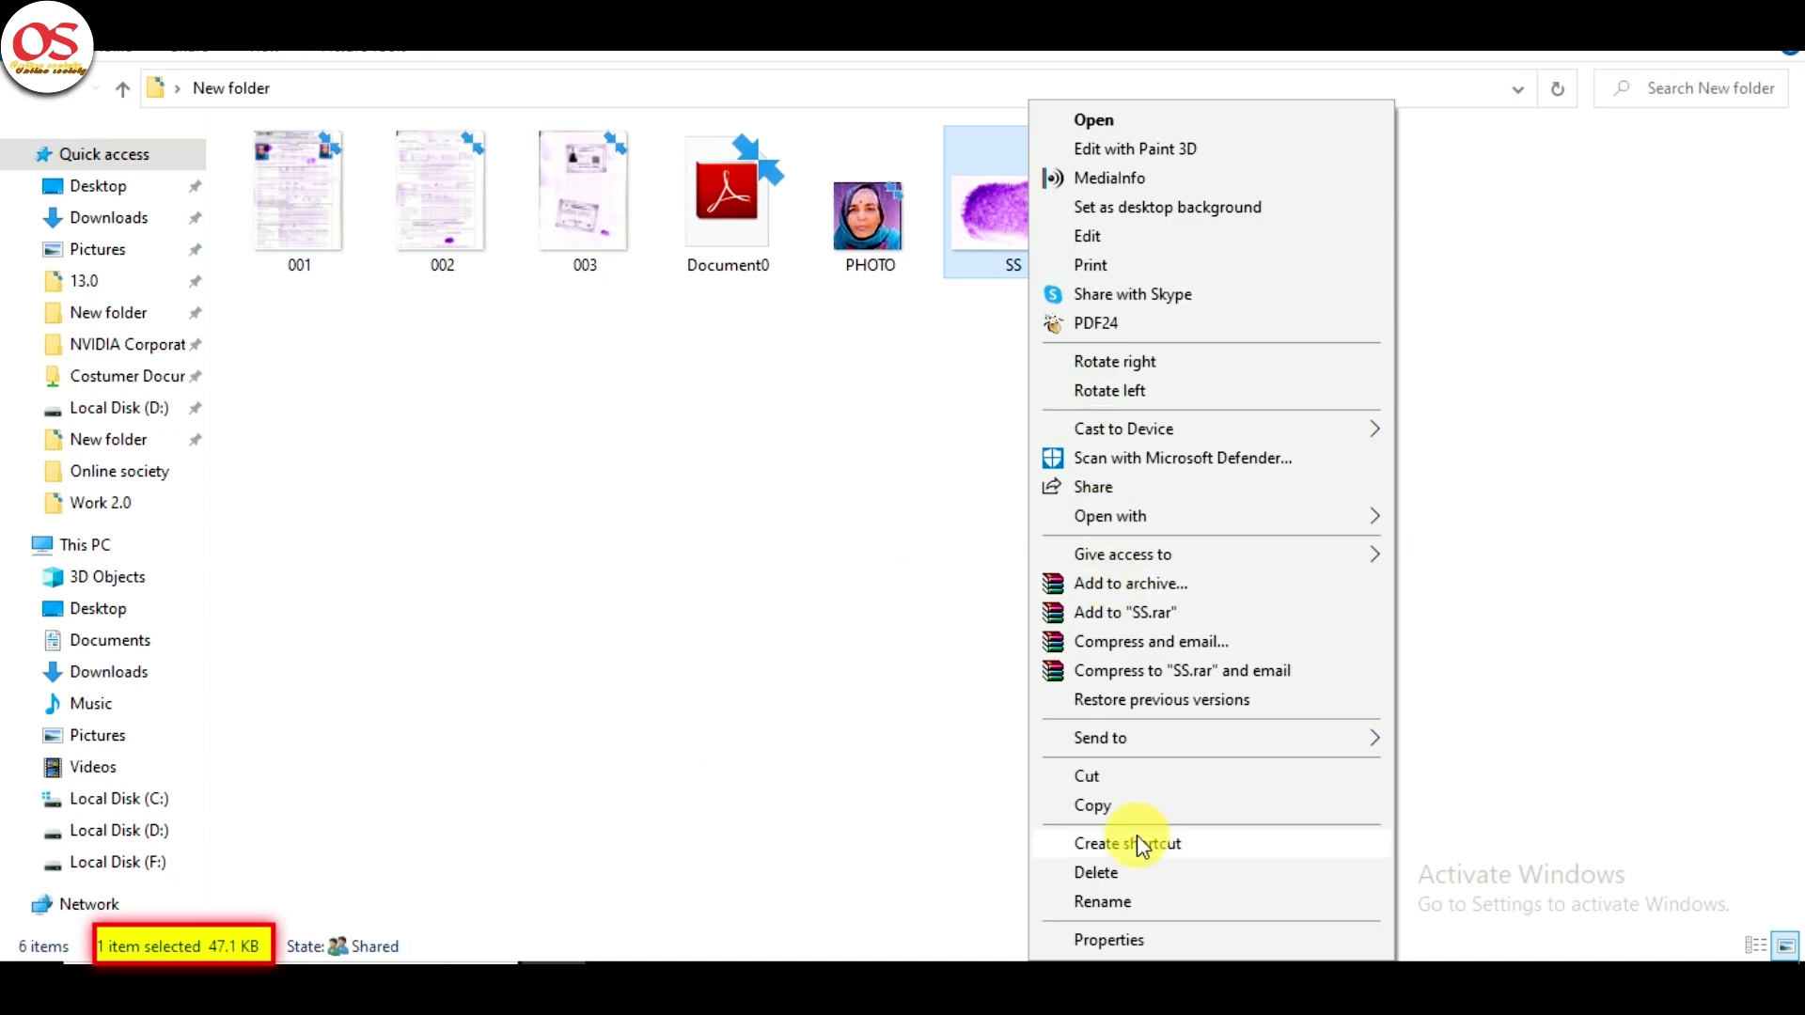
{"action": "left_click", "coordinate": [1156, 936]}
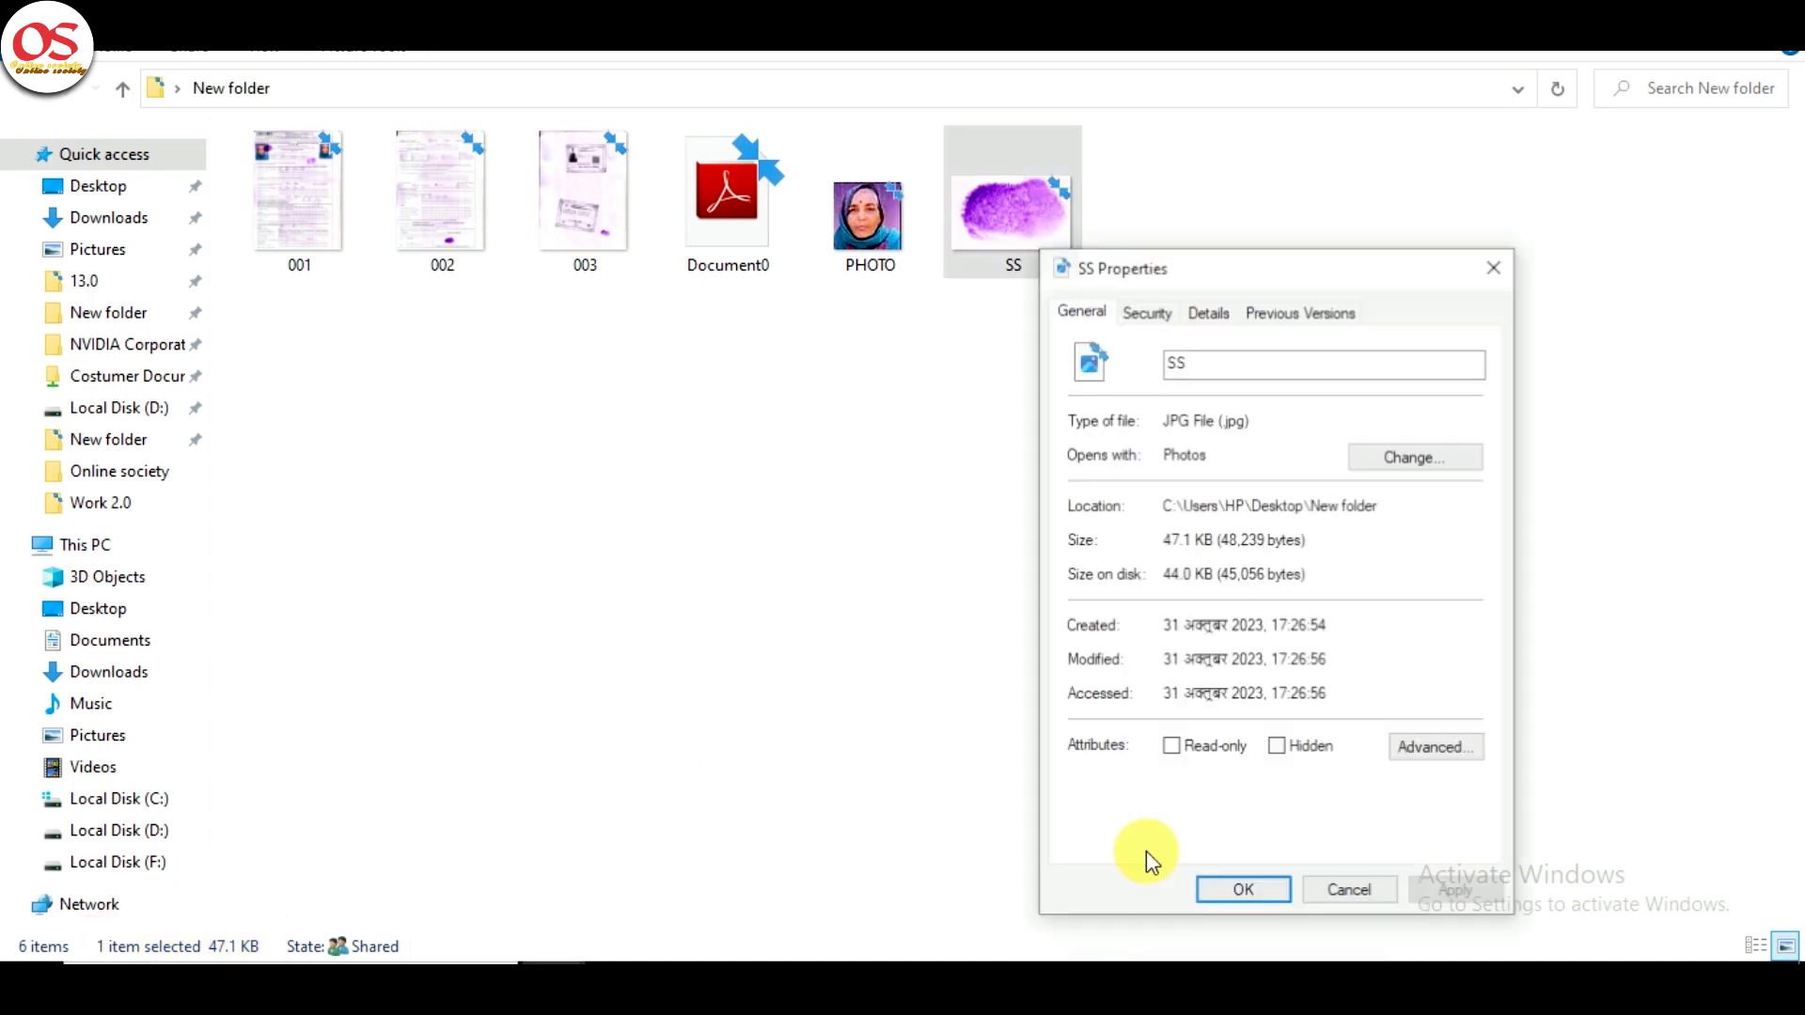
{"action": "left_click", "coordinate": [1363, 888]}
{"action": "left_click_drag", "start_coordinate": [1186, 367], "coordinate": [693, 239]}
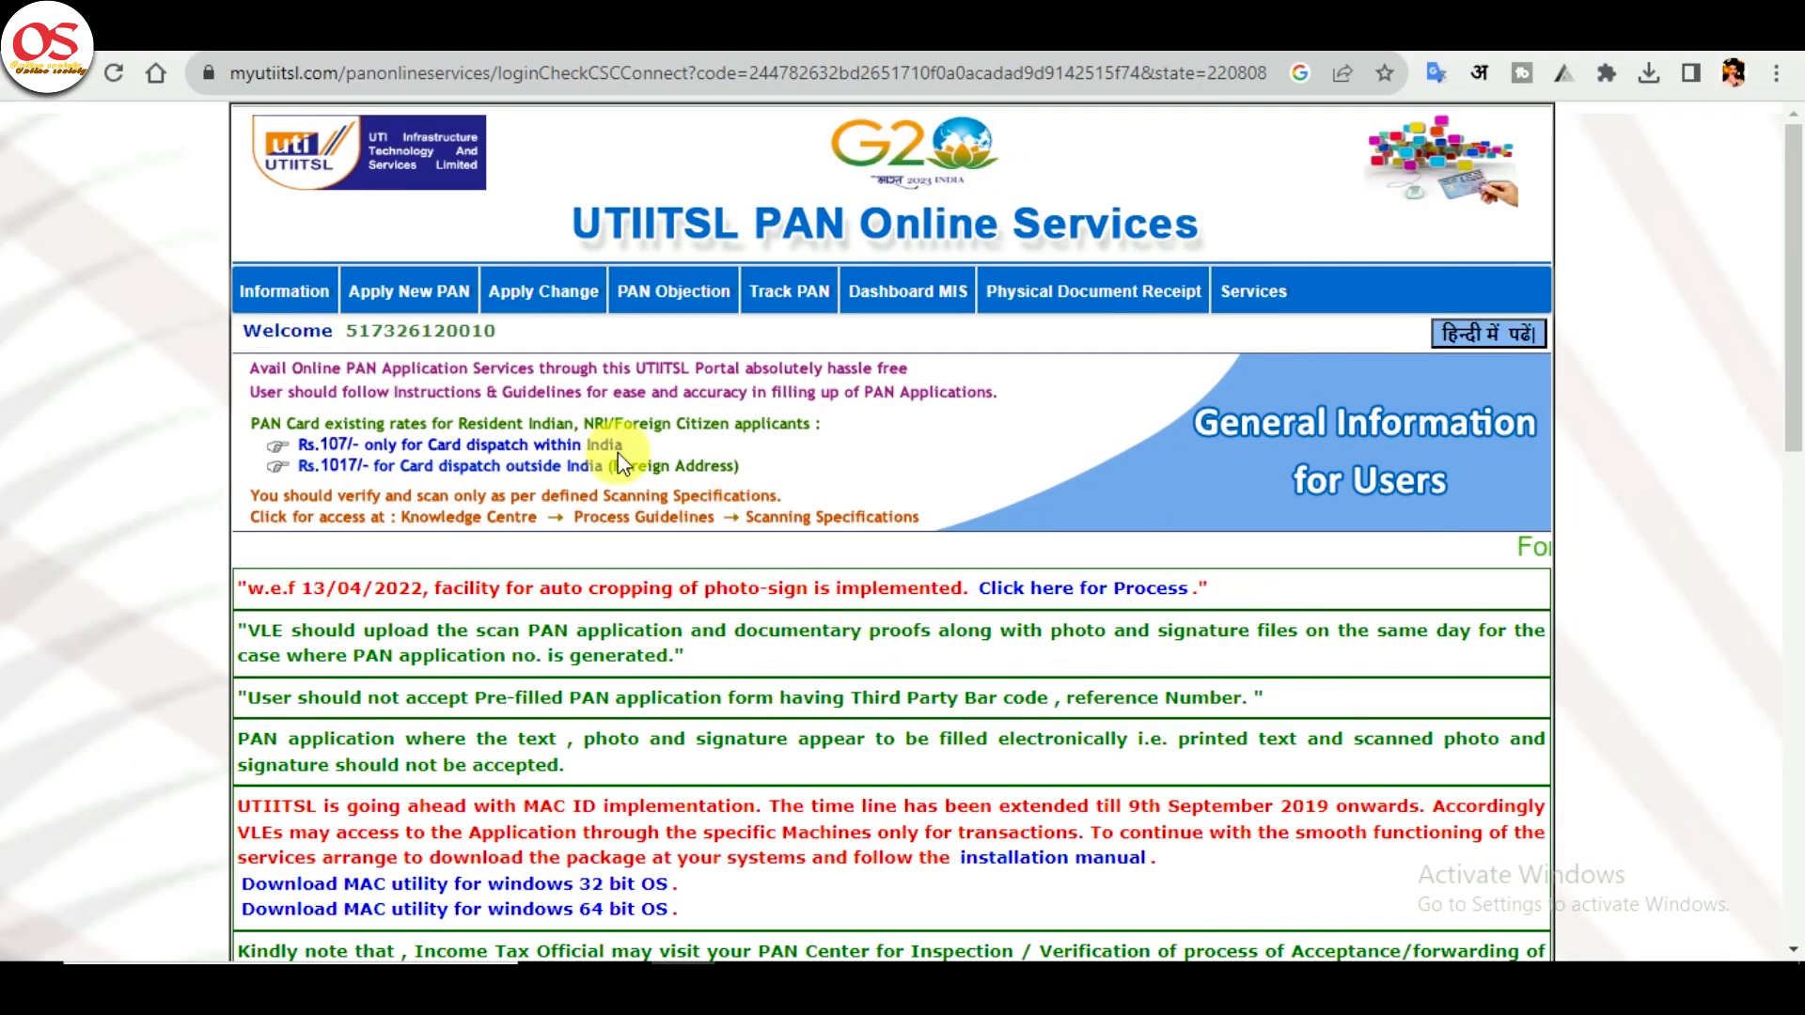
- Open the Upload Document list under Apply New PAN and choose Upload for the pending application
{"action": "mouse_move", "coordinate": [404, 291]}
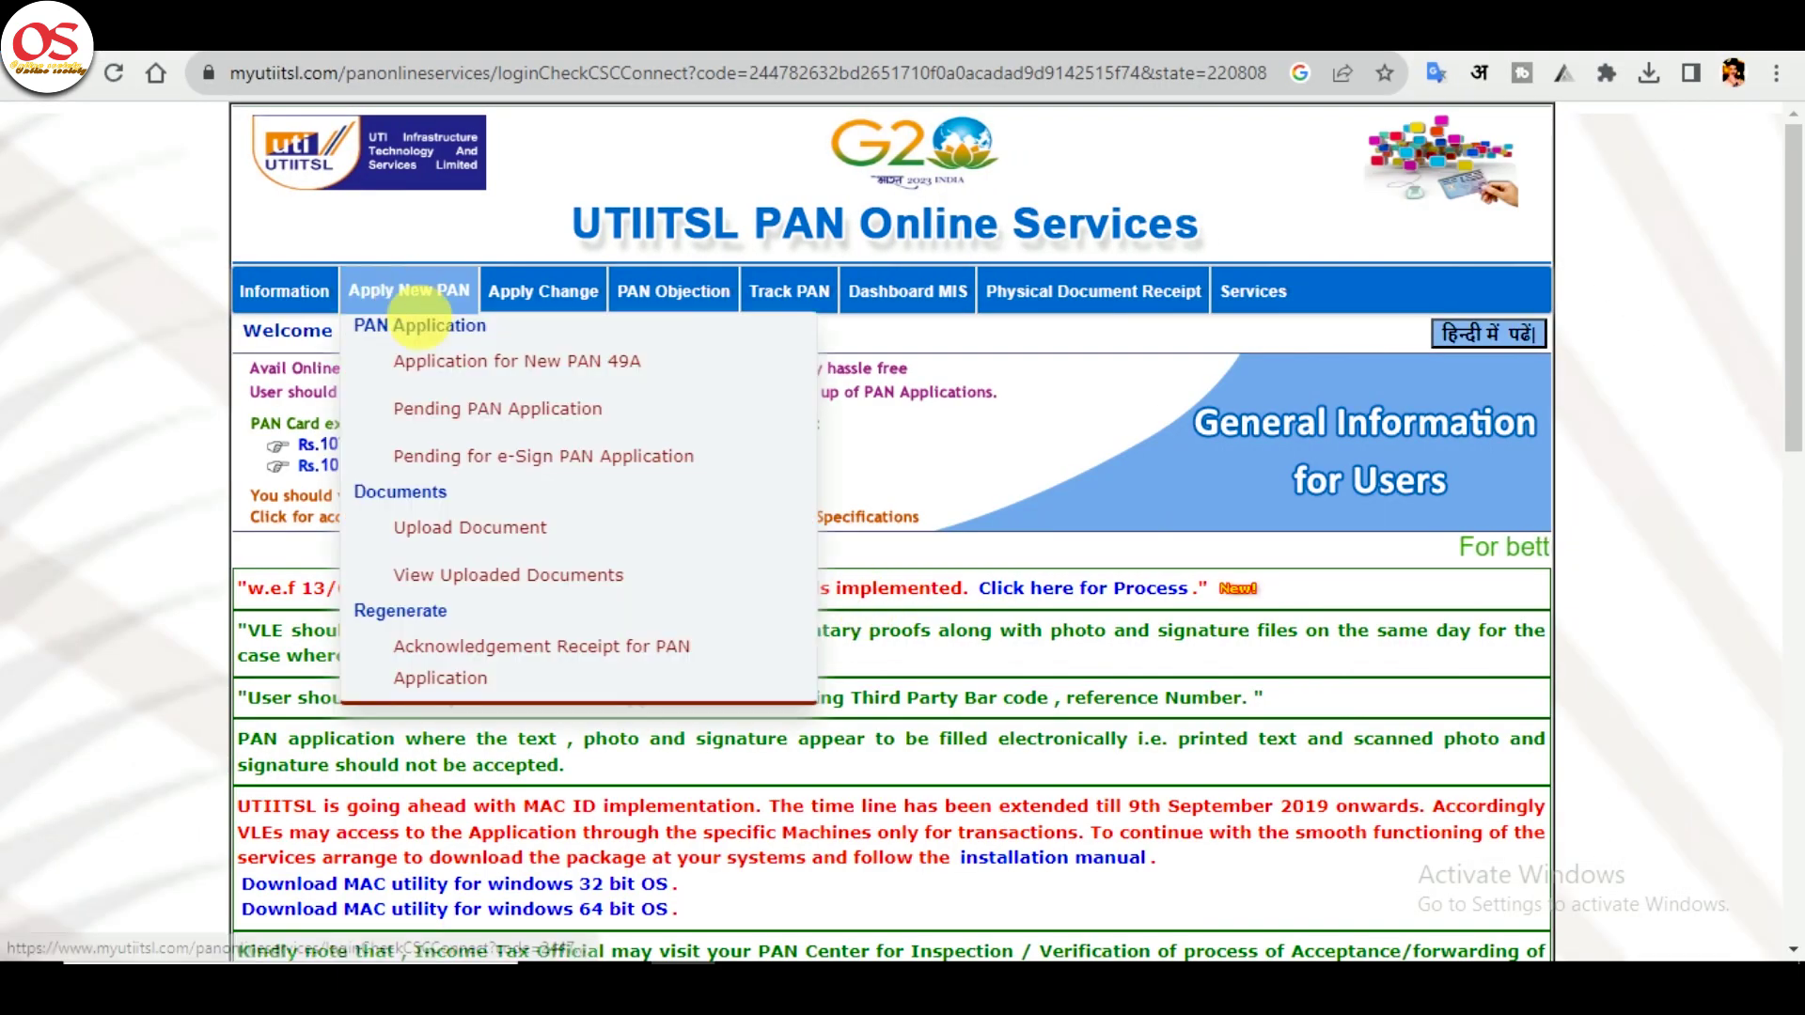
{"action": "left_click", "coordinate": [493, 515]}
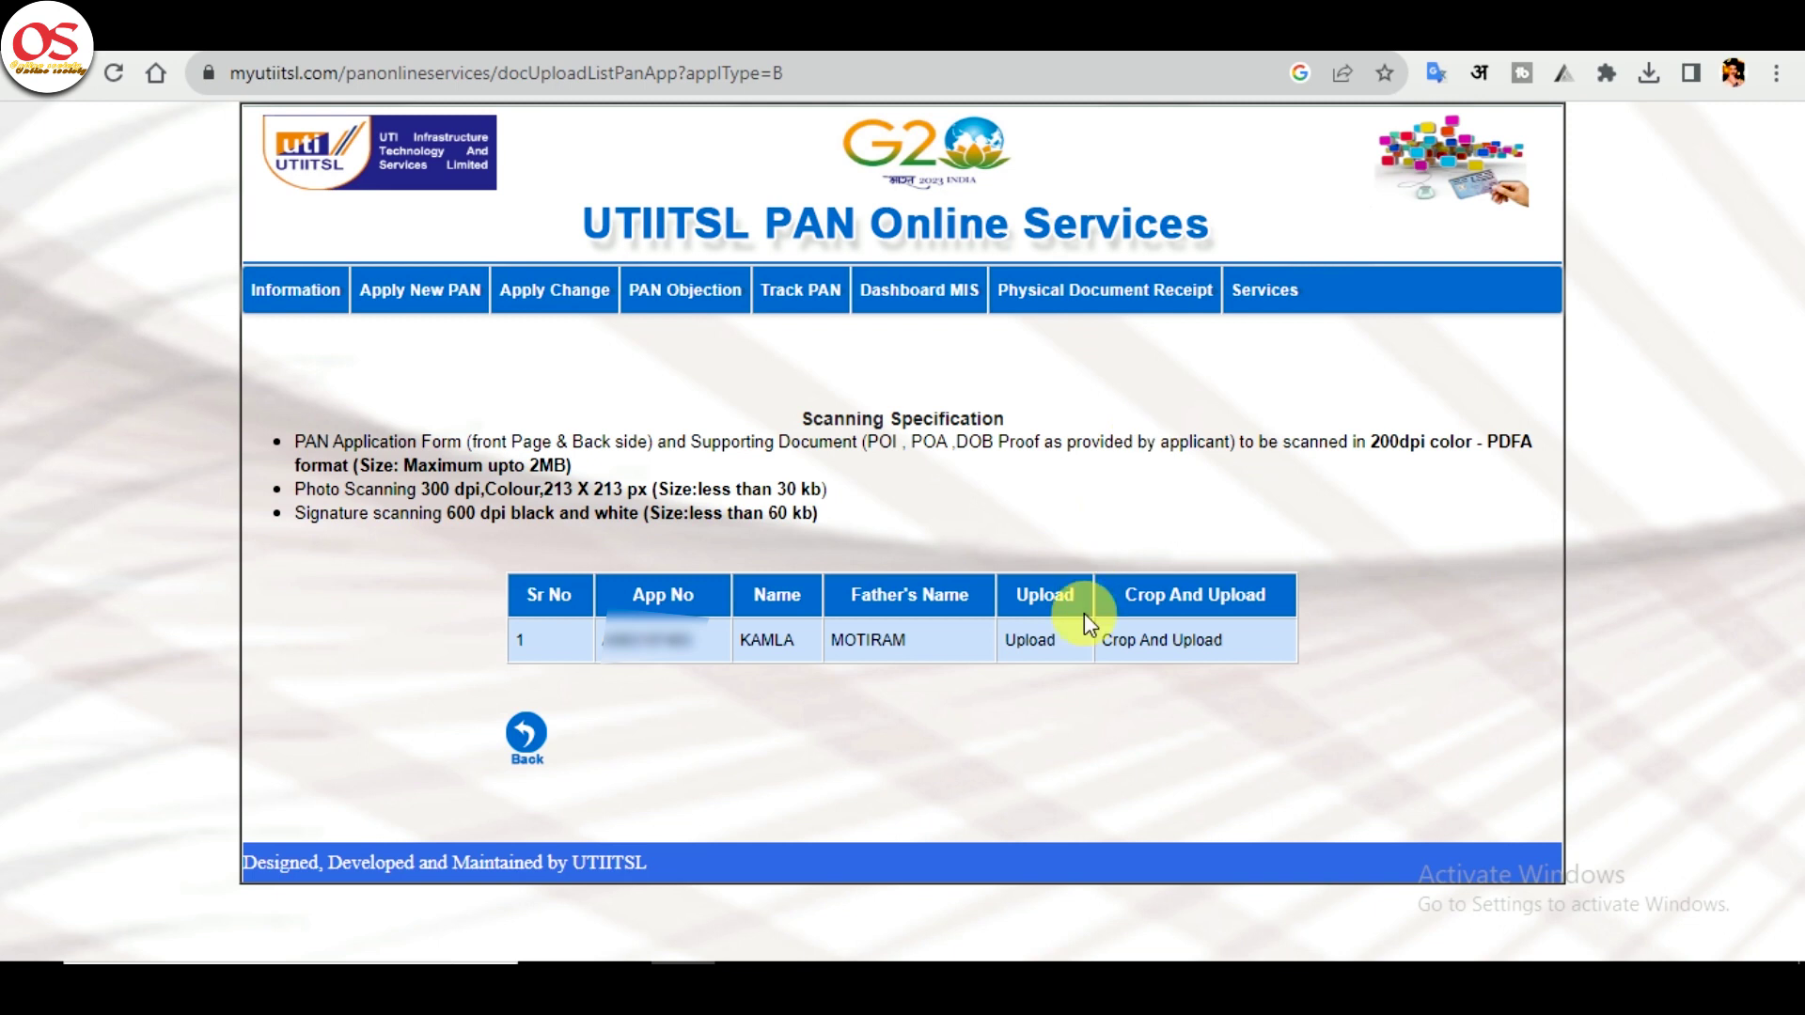
{"action": "left_click", "coordinate": [1023, 648]}
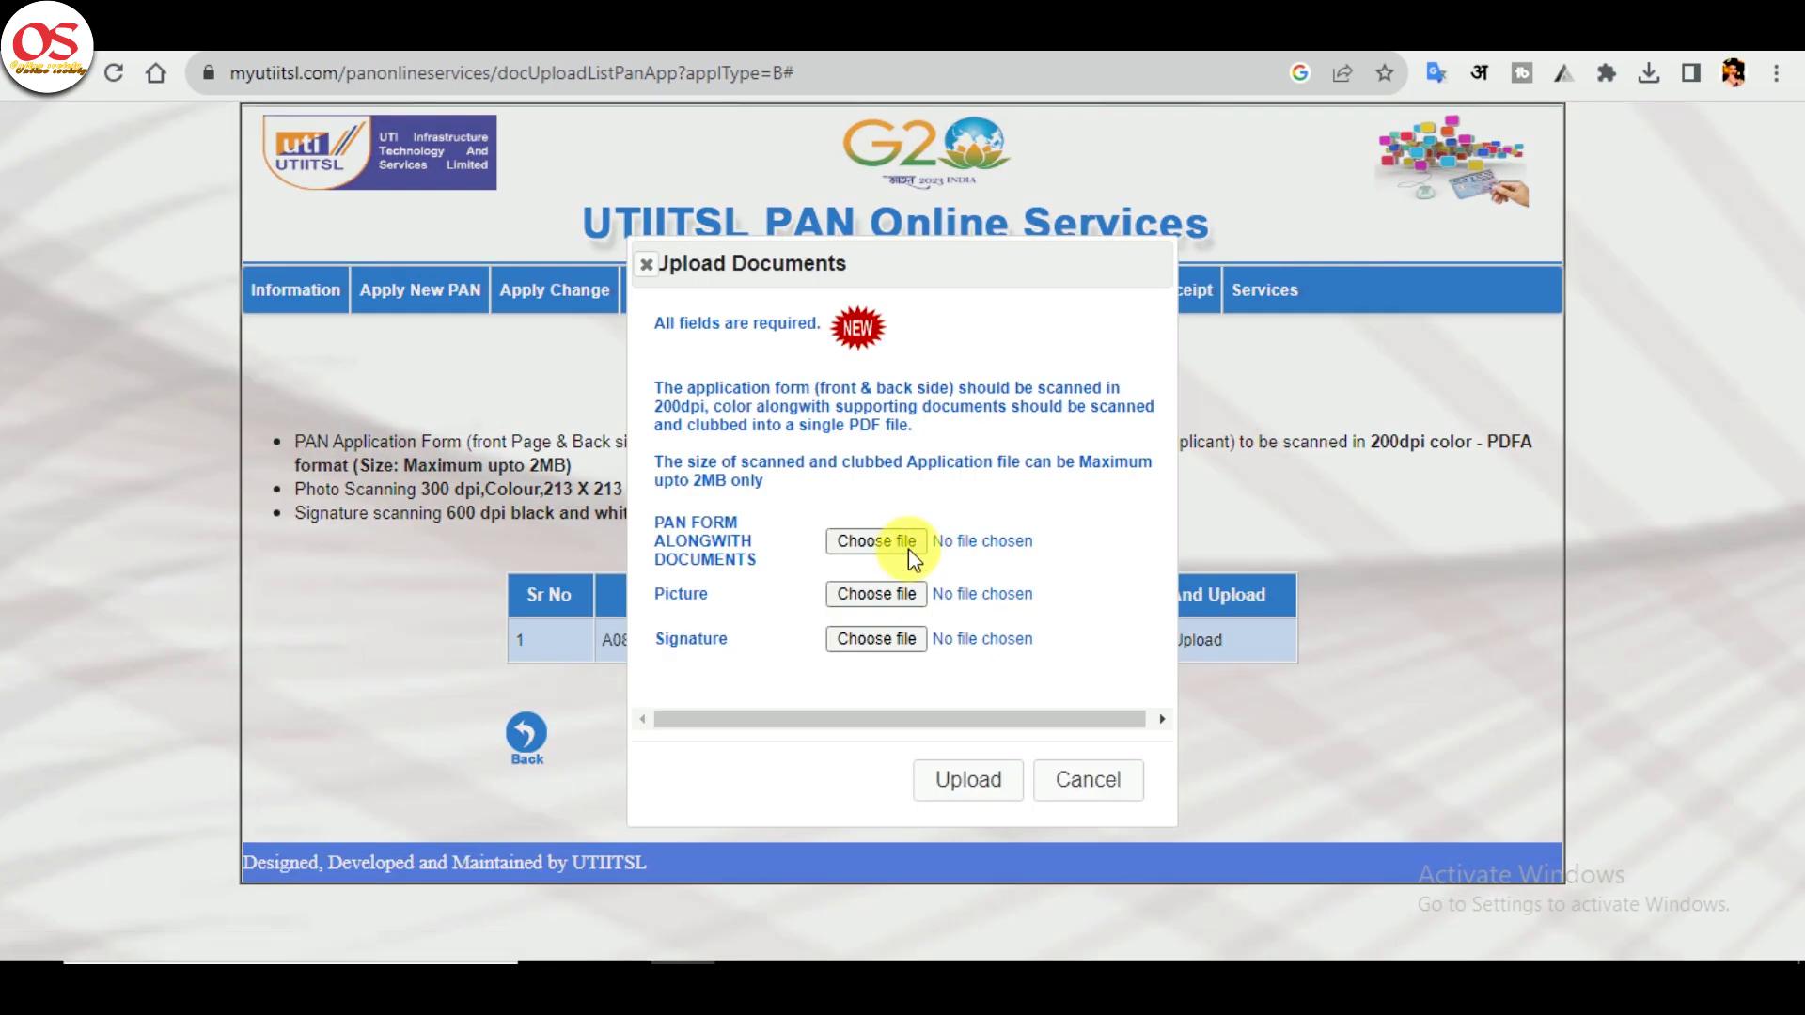
- Attach Document0.pdf, PHOTO.jpg and SS.jpg from Desktop > New folder and upload them
{"action": "left_click", "coordinate": [876, 542]}
{"action": "left_click", "coordinate": [141, 247]}
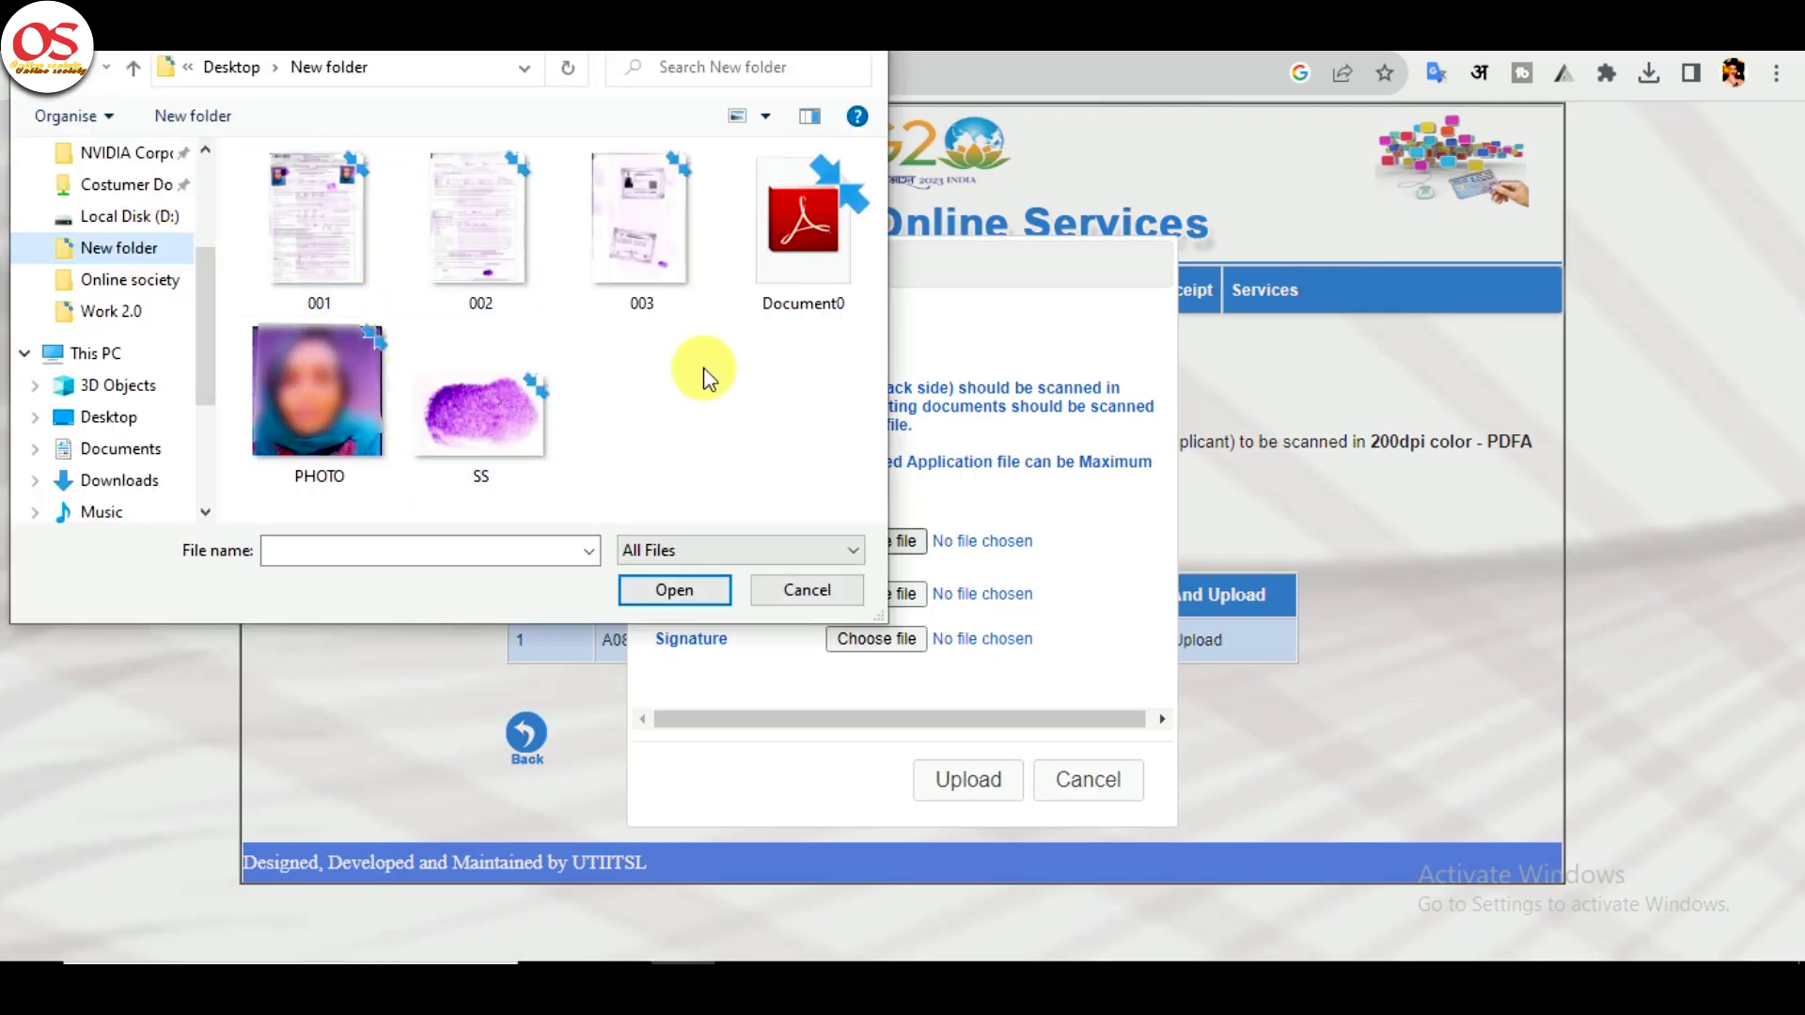
{"action": "double_click", "coordinate": [777, 246]}
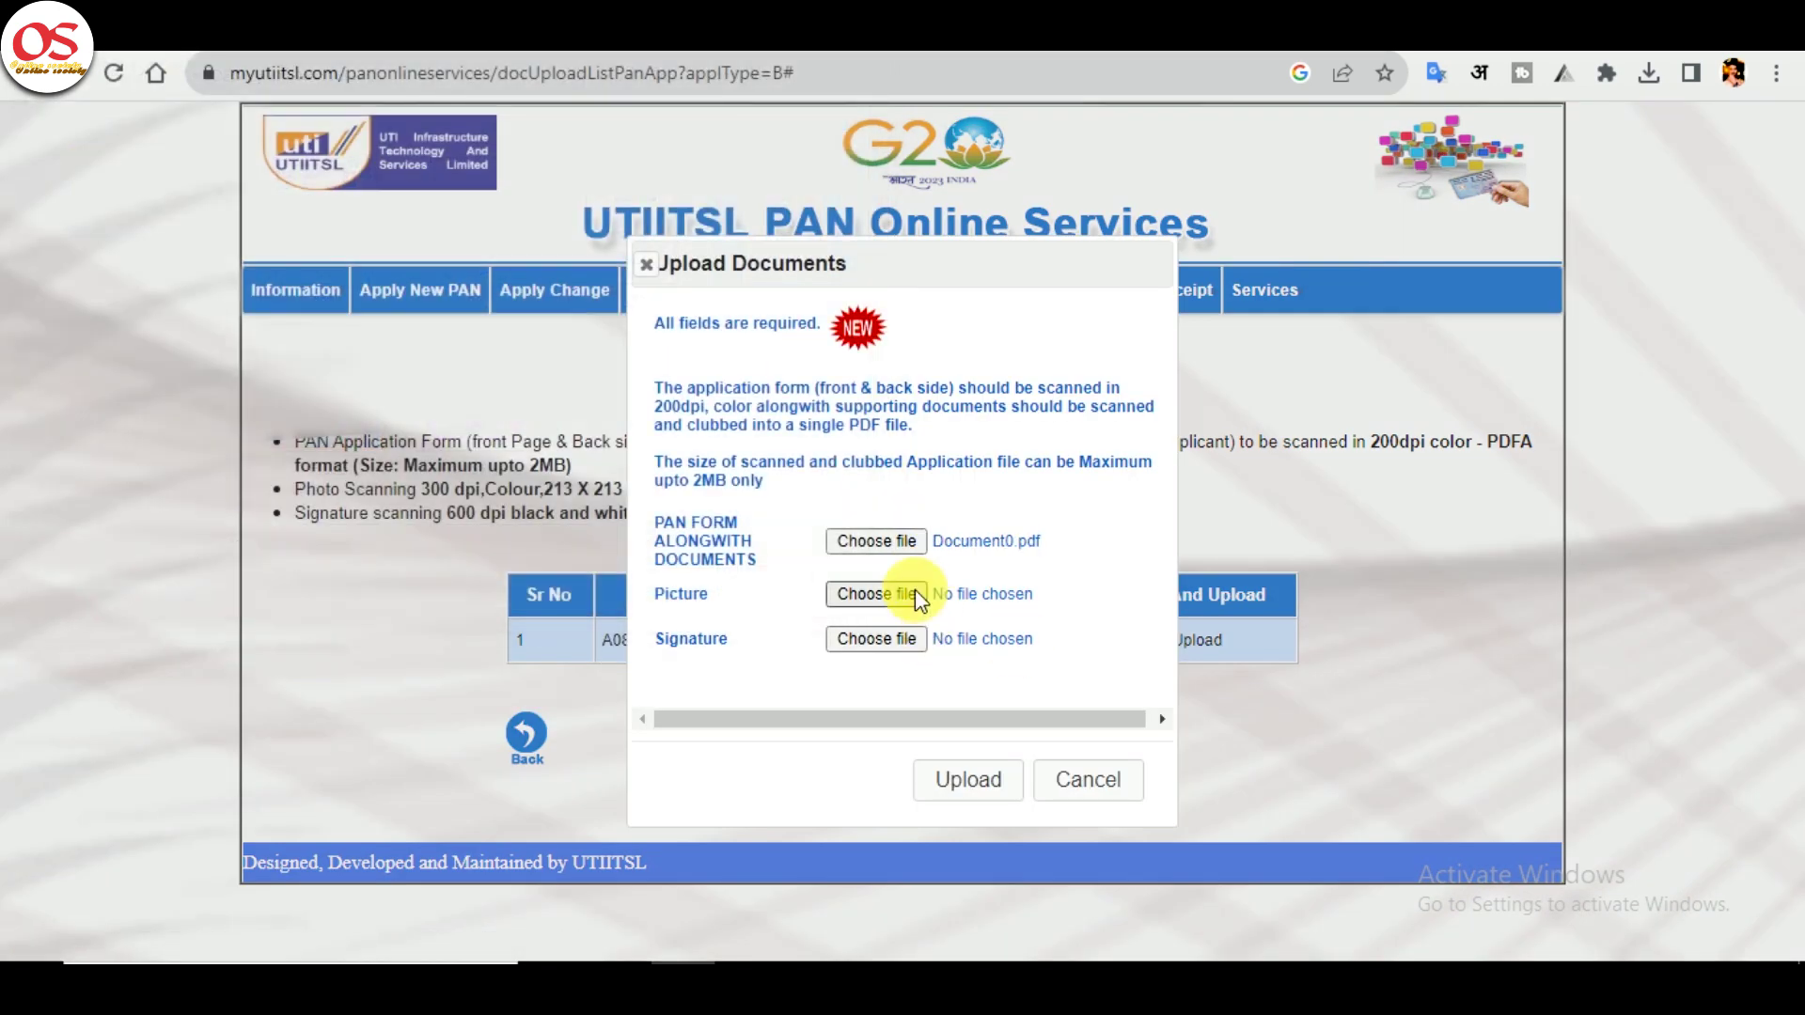
{"action": "left_click", "coordinate": [917, 595]}
{"action": "left_click", "coordinate": [336, 367]}
{"action": "double_click", "coordinate": [336, 367]}
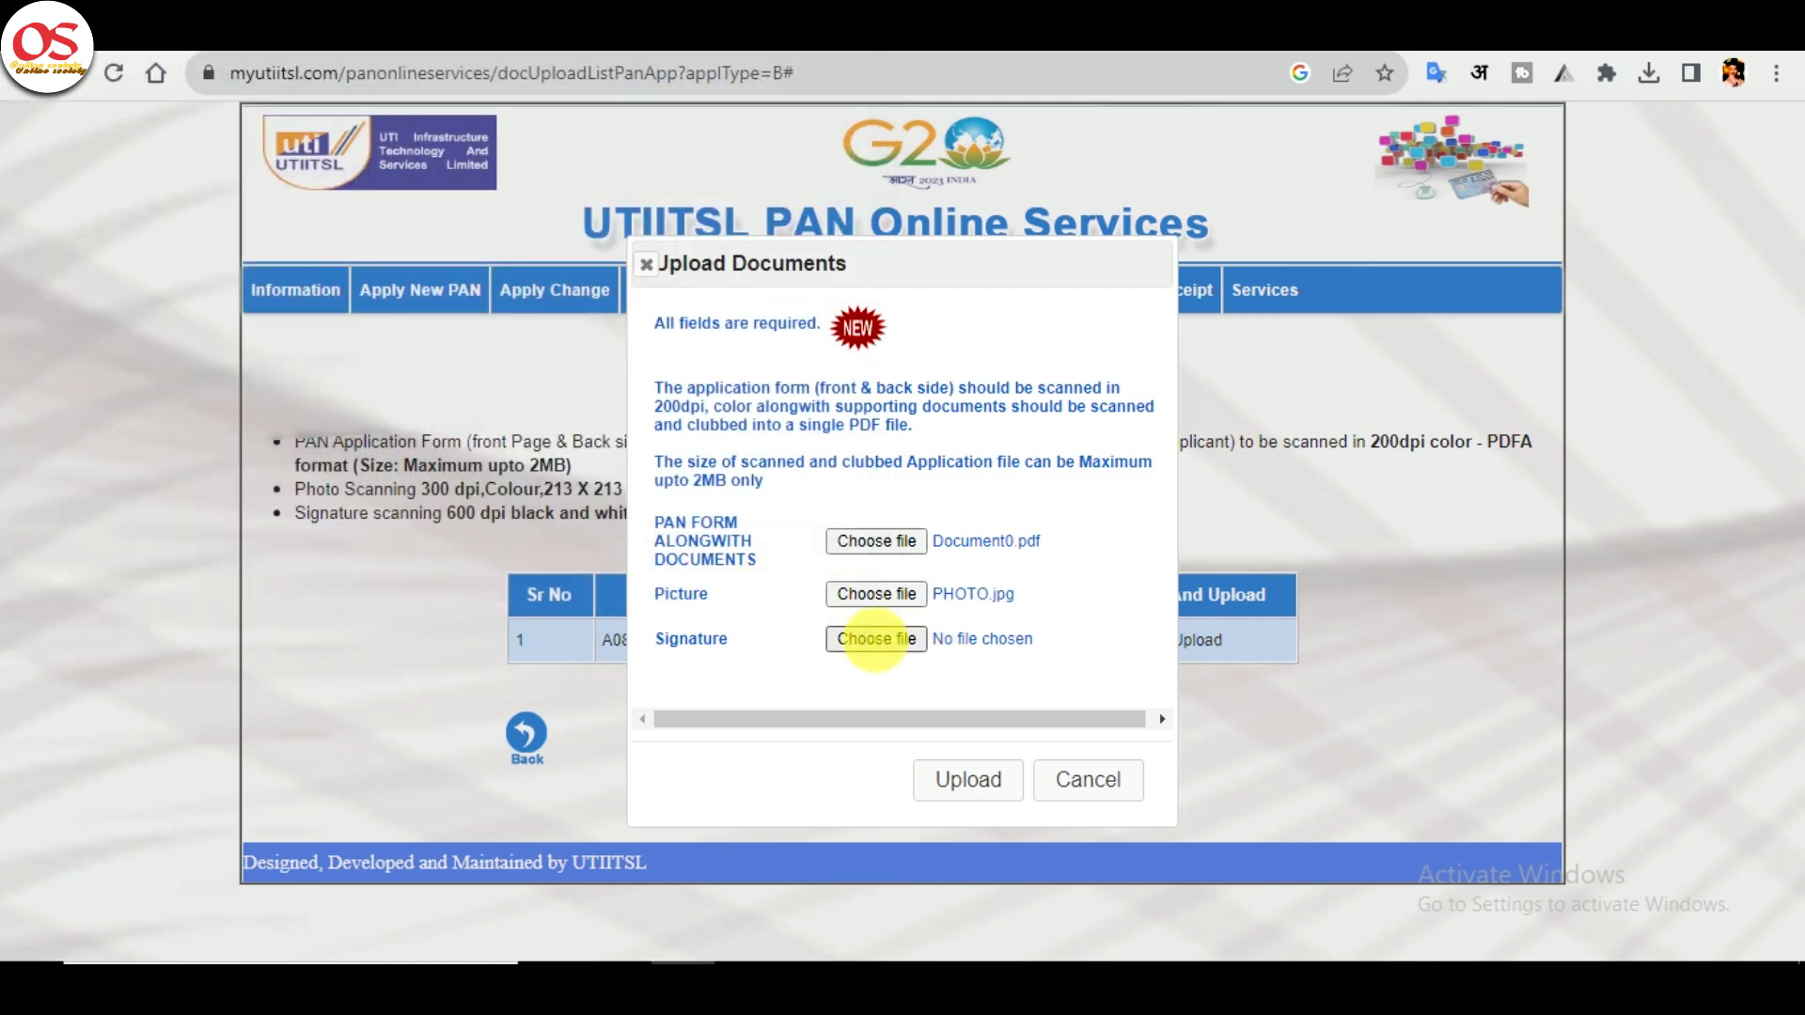
{"action": "left_click", "coordinate": [875, 639]}
{"action": "left_click", "coordinate": [522, 442]}
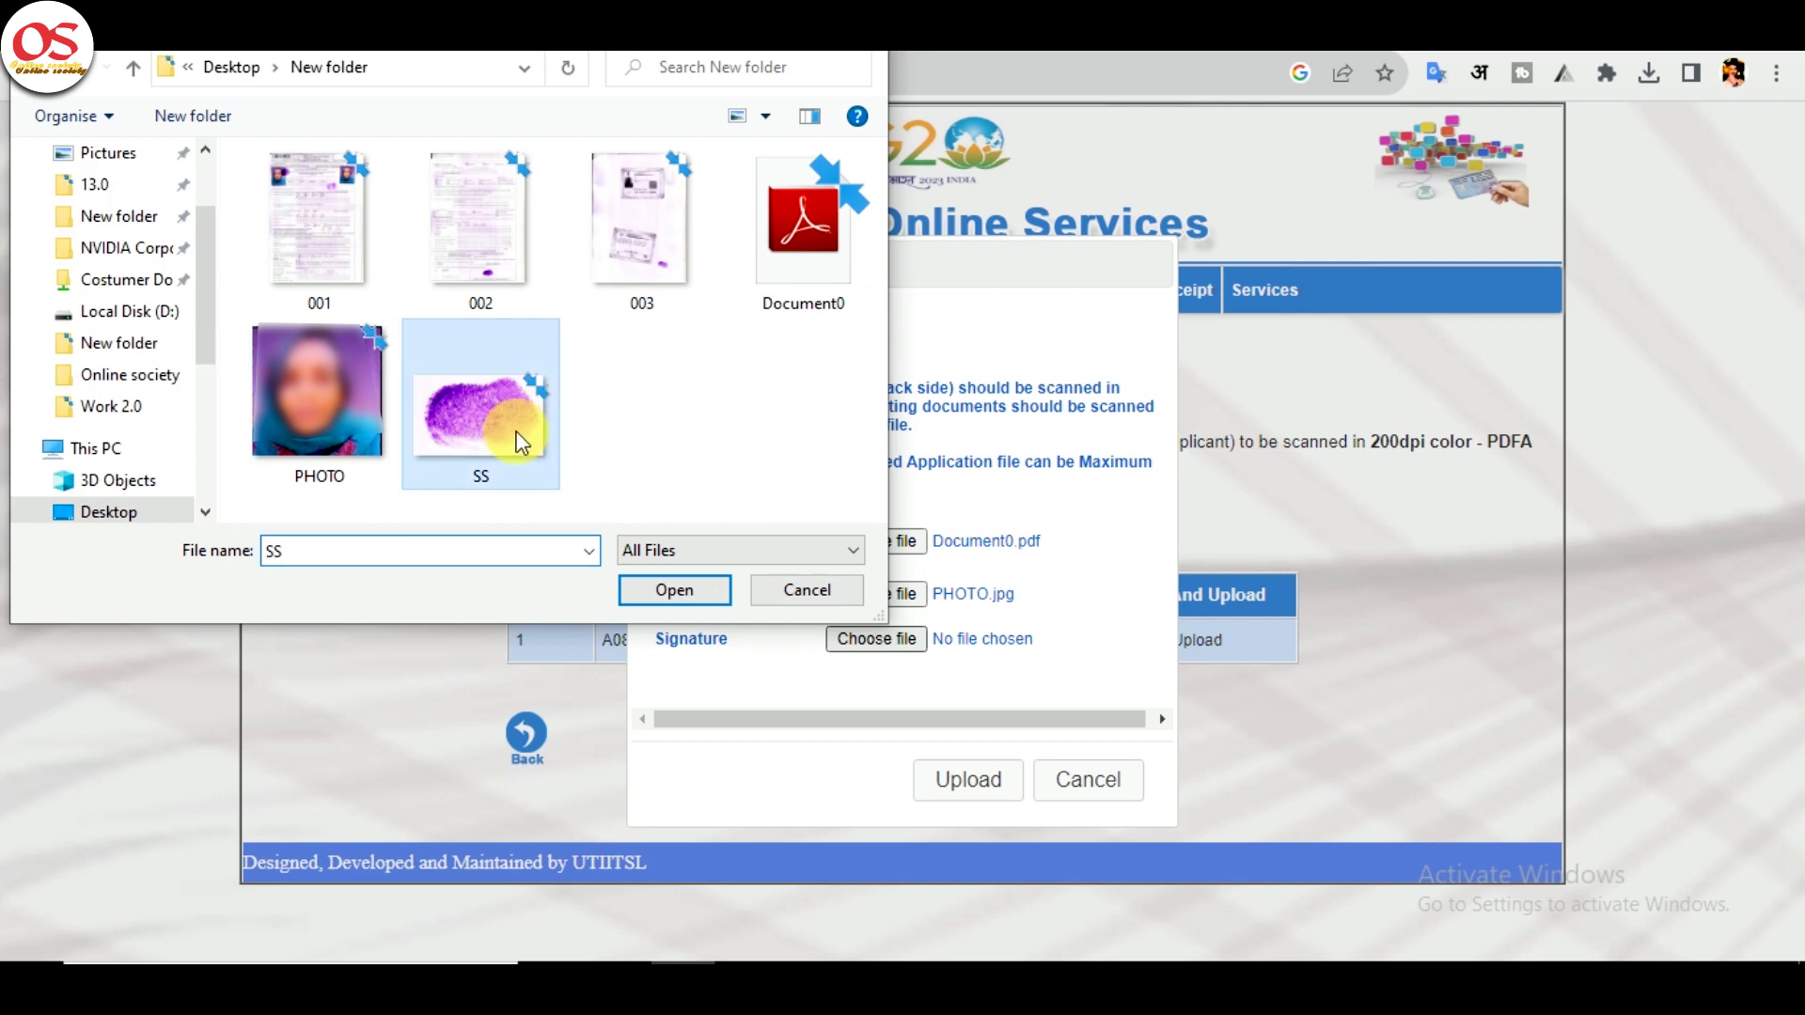
{"action": "double_click", "coordinate": [522, 442]}
{"action": "left_click", "coordinate": [1006, 794]}
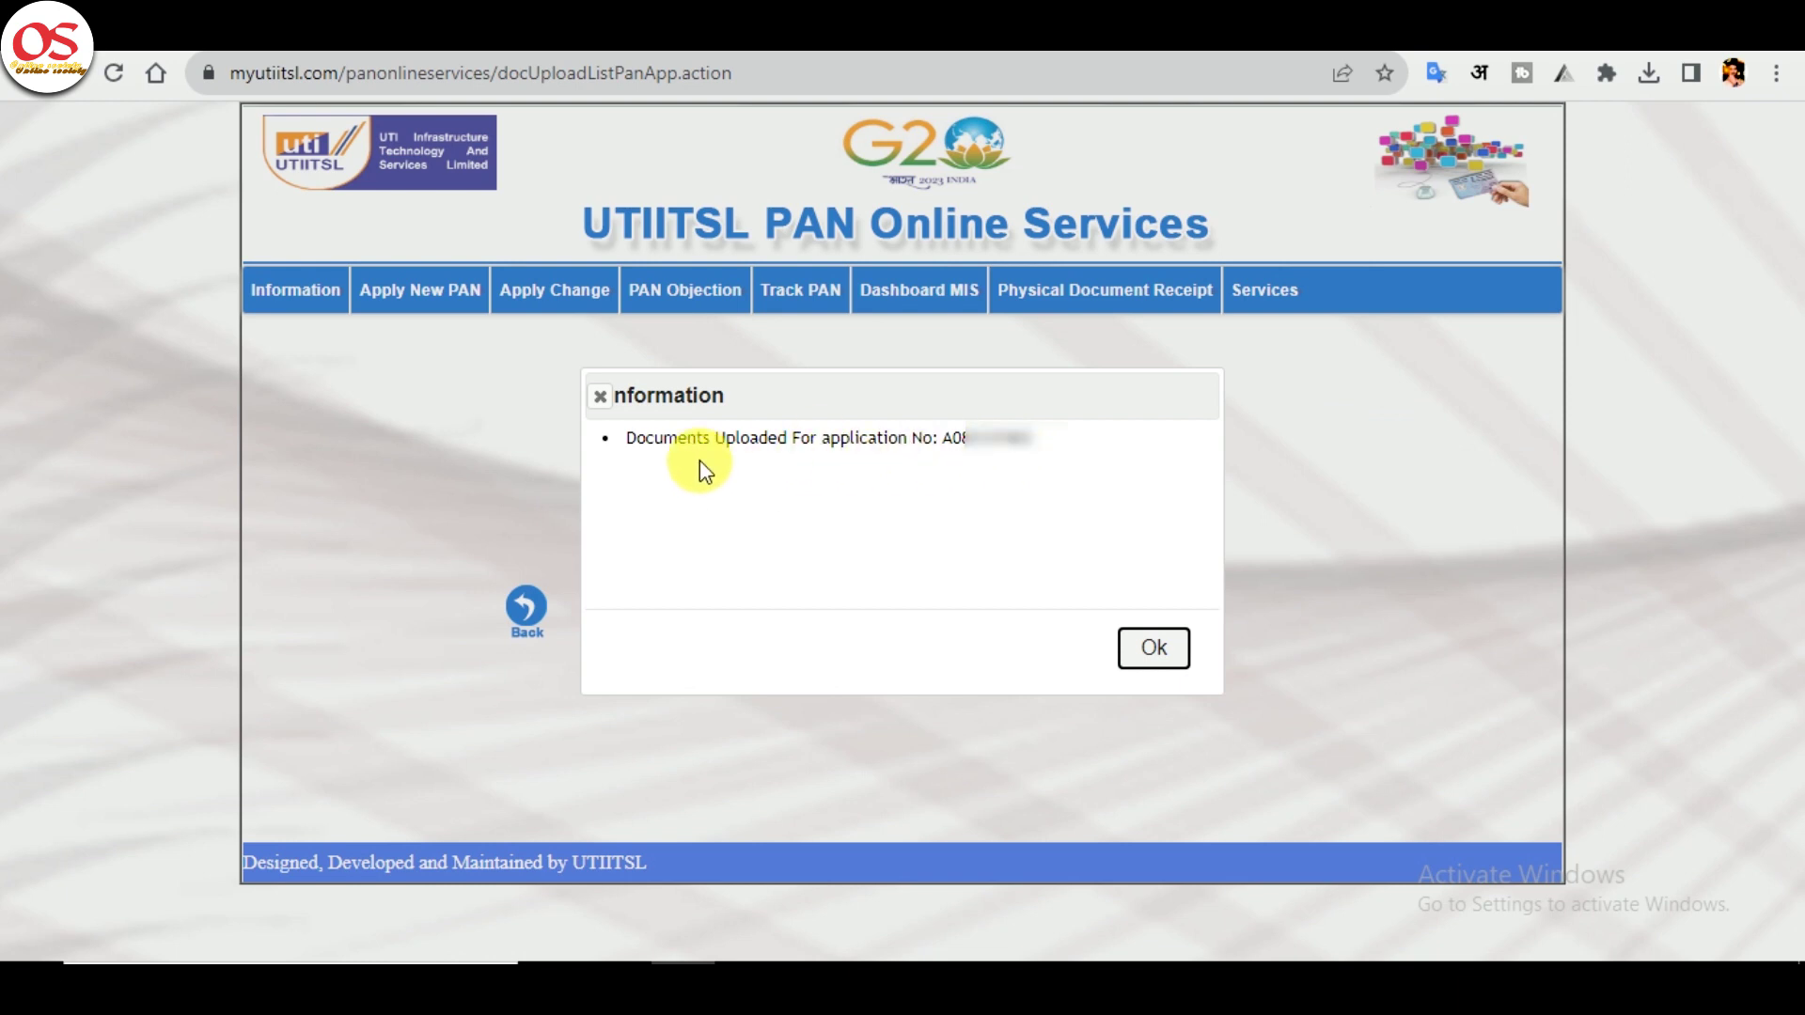
- Close the upload confirmation and confirm Upload Document shows no cases pending
{"action": "left_click_drag", "start_coordinate": [606, 447], "coordinate": [1062, 453]}
{"action": "left_click", "coordinate": [1148, 648]}
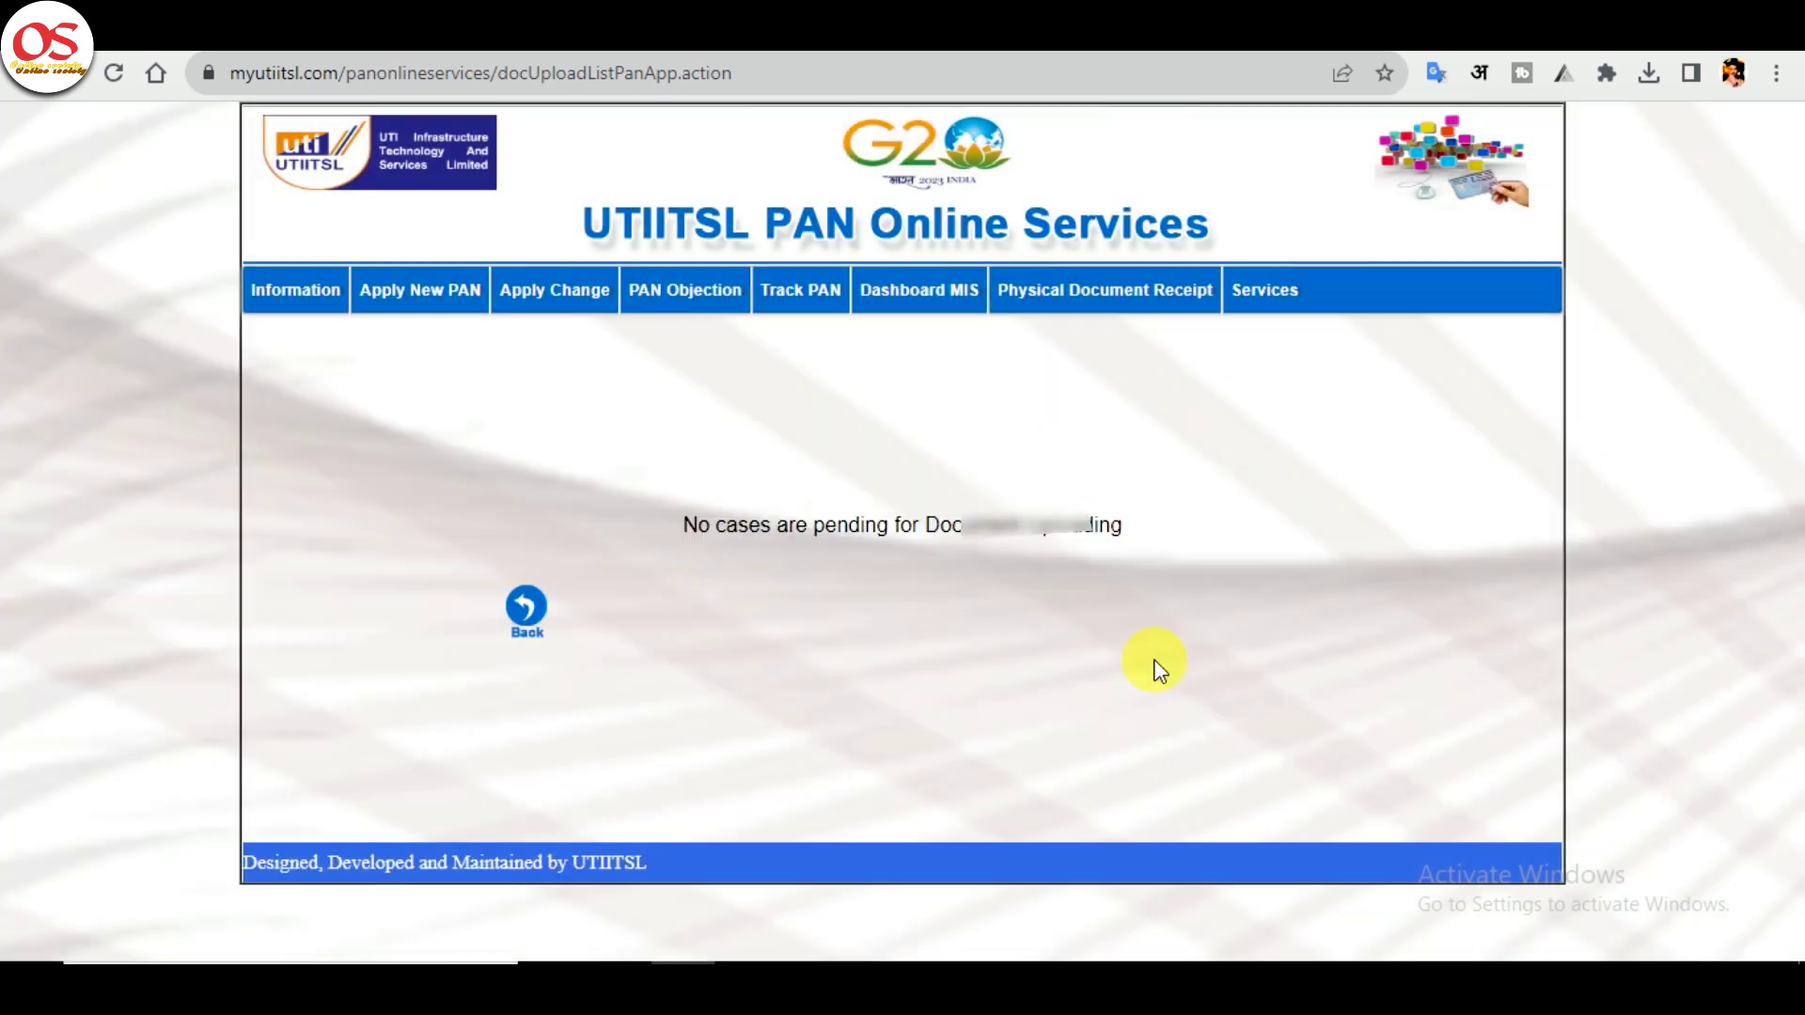
{"action": "mouse_move", "coordinate": [420, 290]}
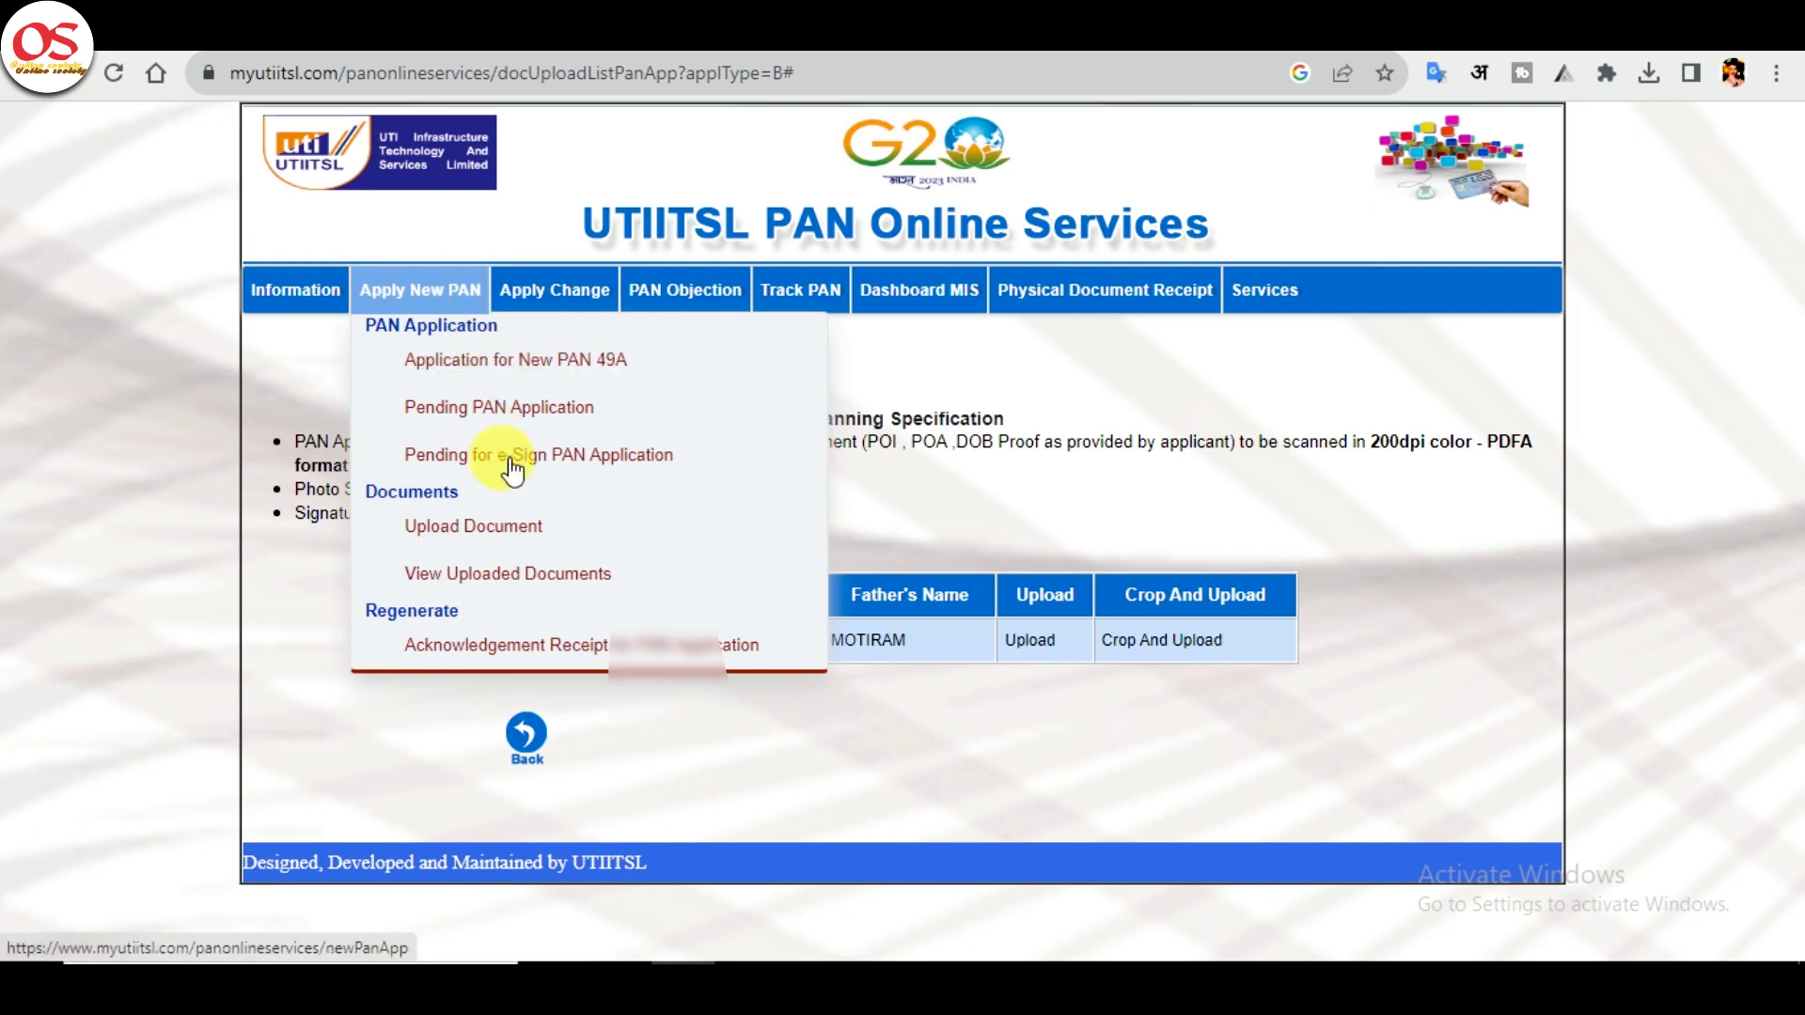
{"action": "left_click", "coordinate": [537, 528]}
{"action": "left_click_drag", "start_coordinate": [668, 523], "coordinate": [1175, 531]}
{"action": "left_click", "coordinate": [1199, 733]}
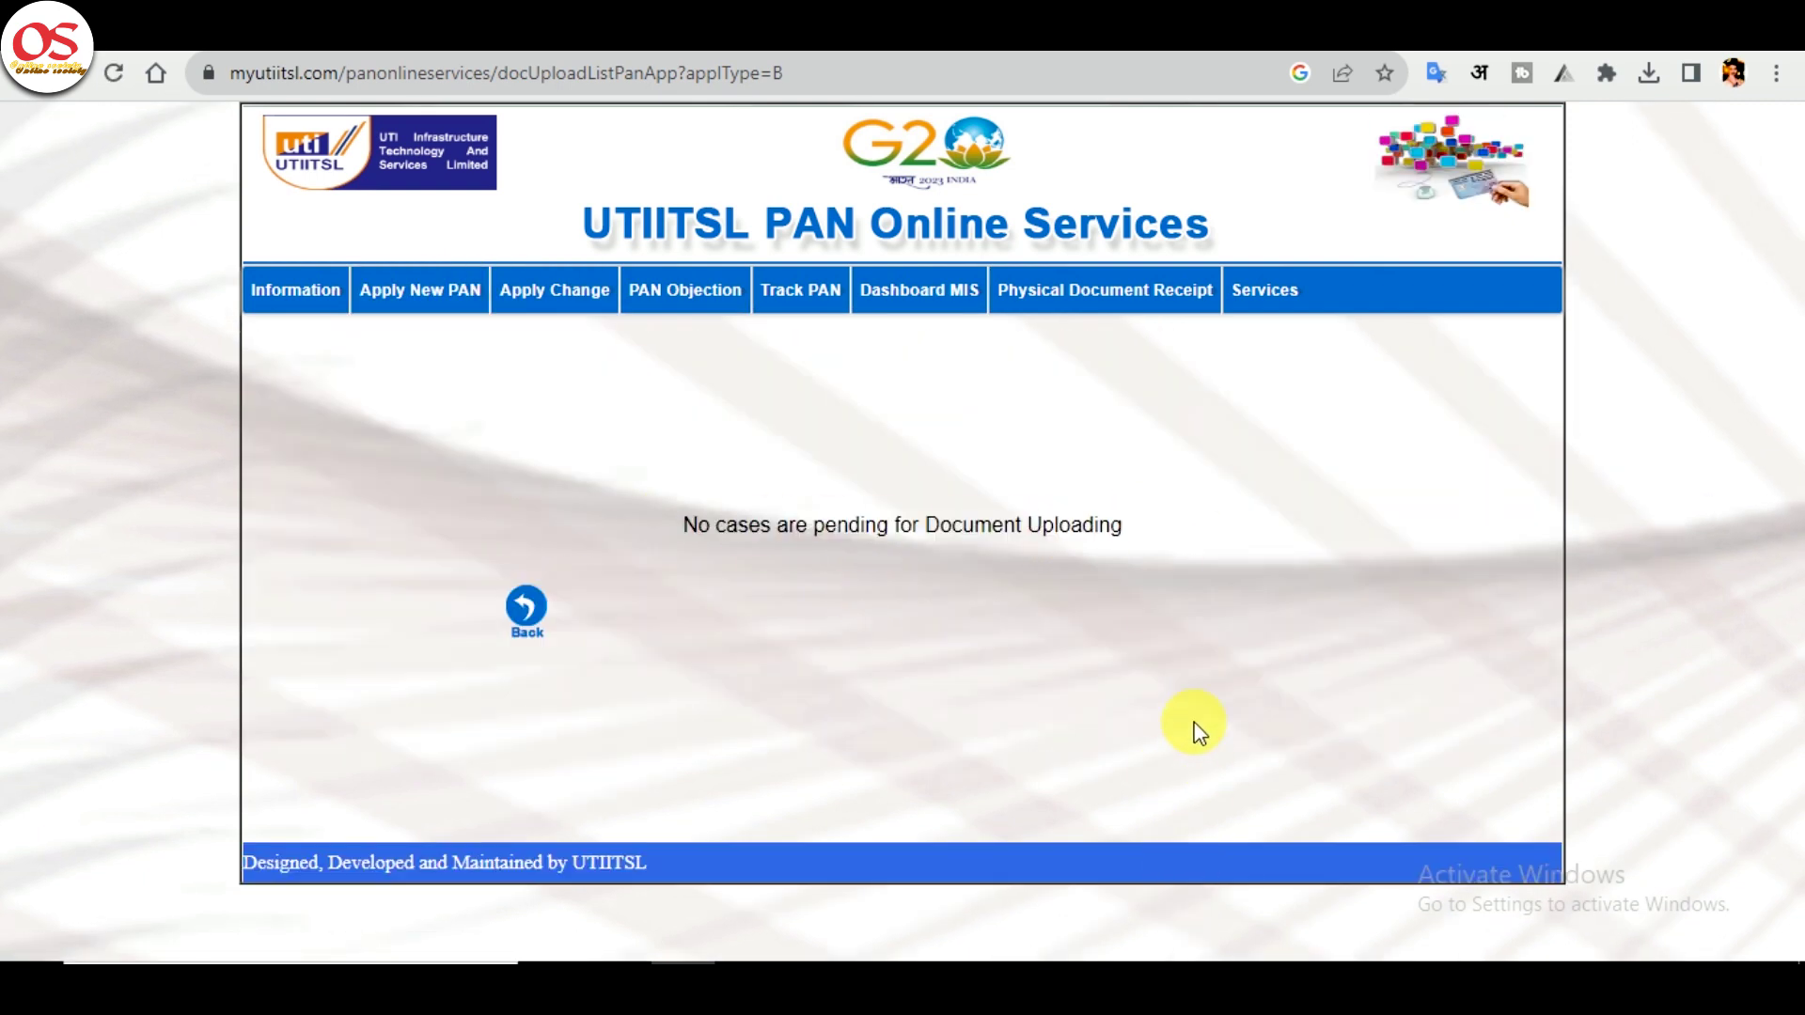